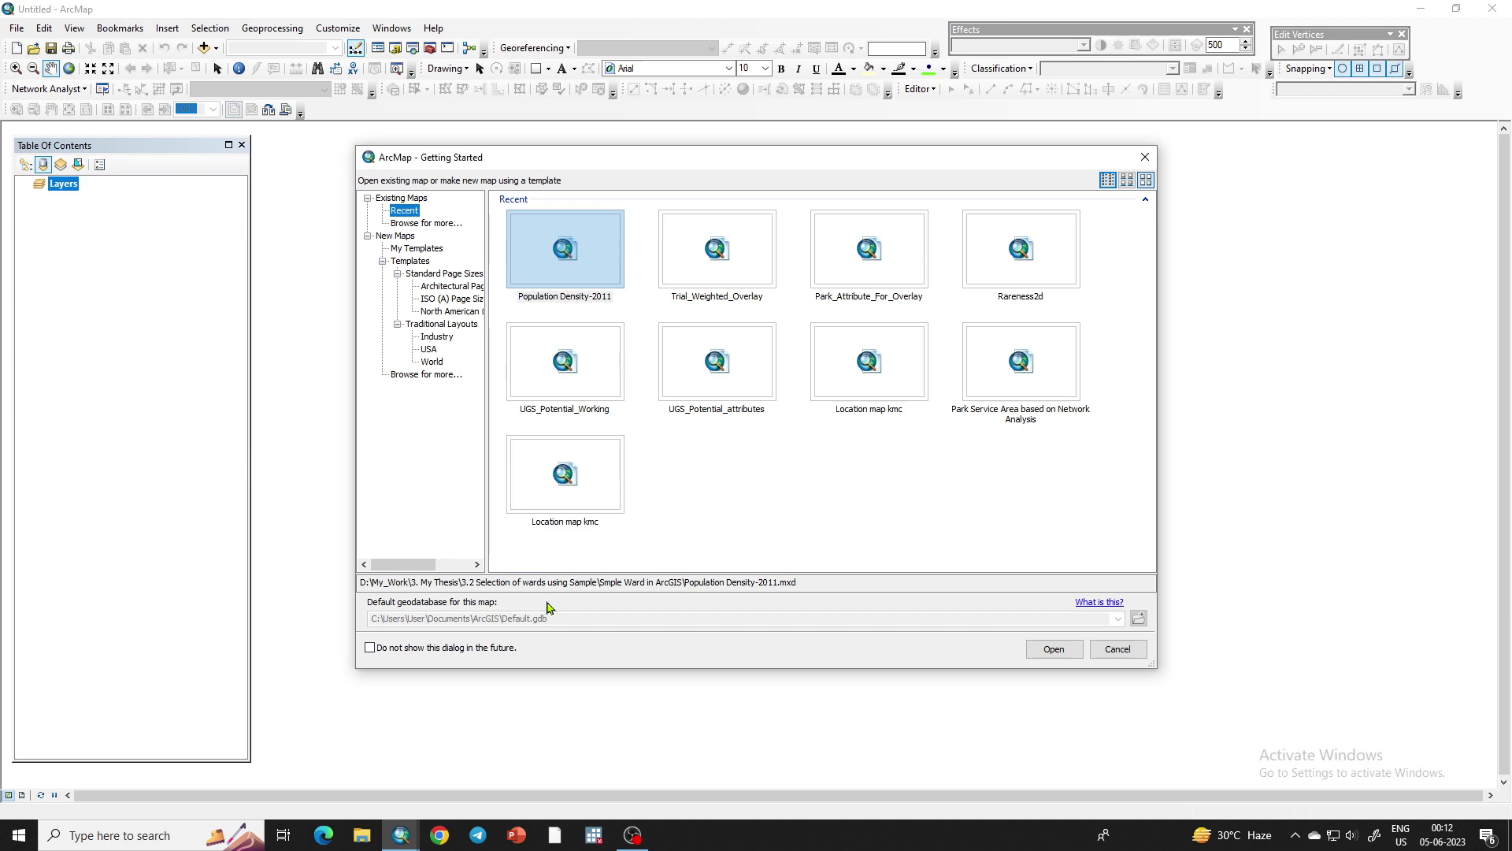
Dismiss the Getting Started dialog to begin with a blank map
{"action": "left_click", "coordinate": [1118, 647]}
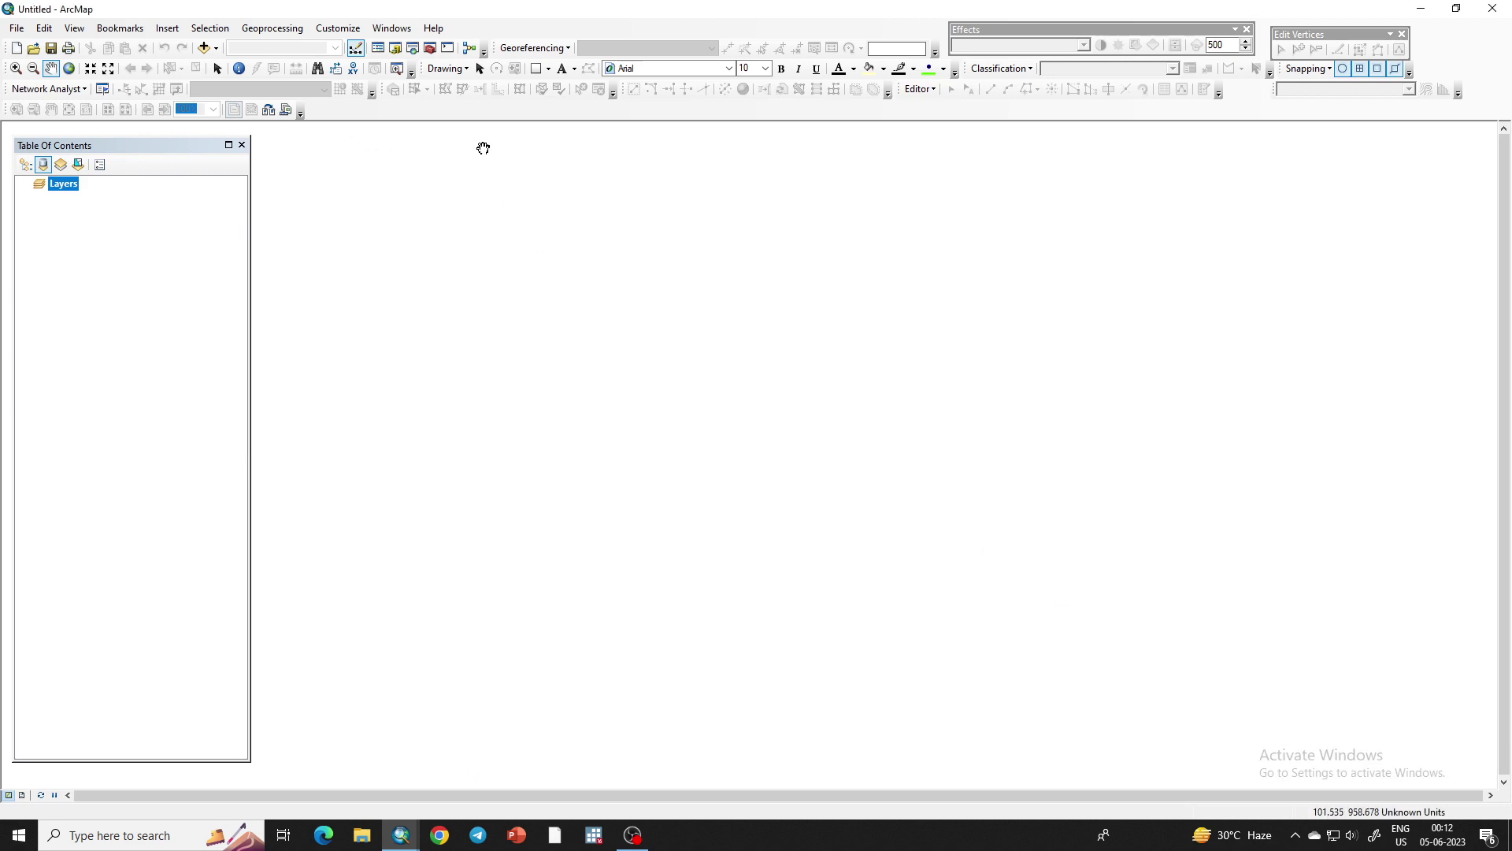
Hide the Georeferencing toolbar and display it again
{"action": "left_click", "coordinate": [347, 31]}
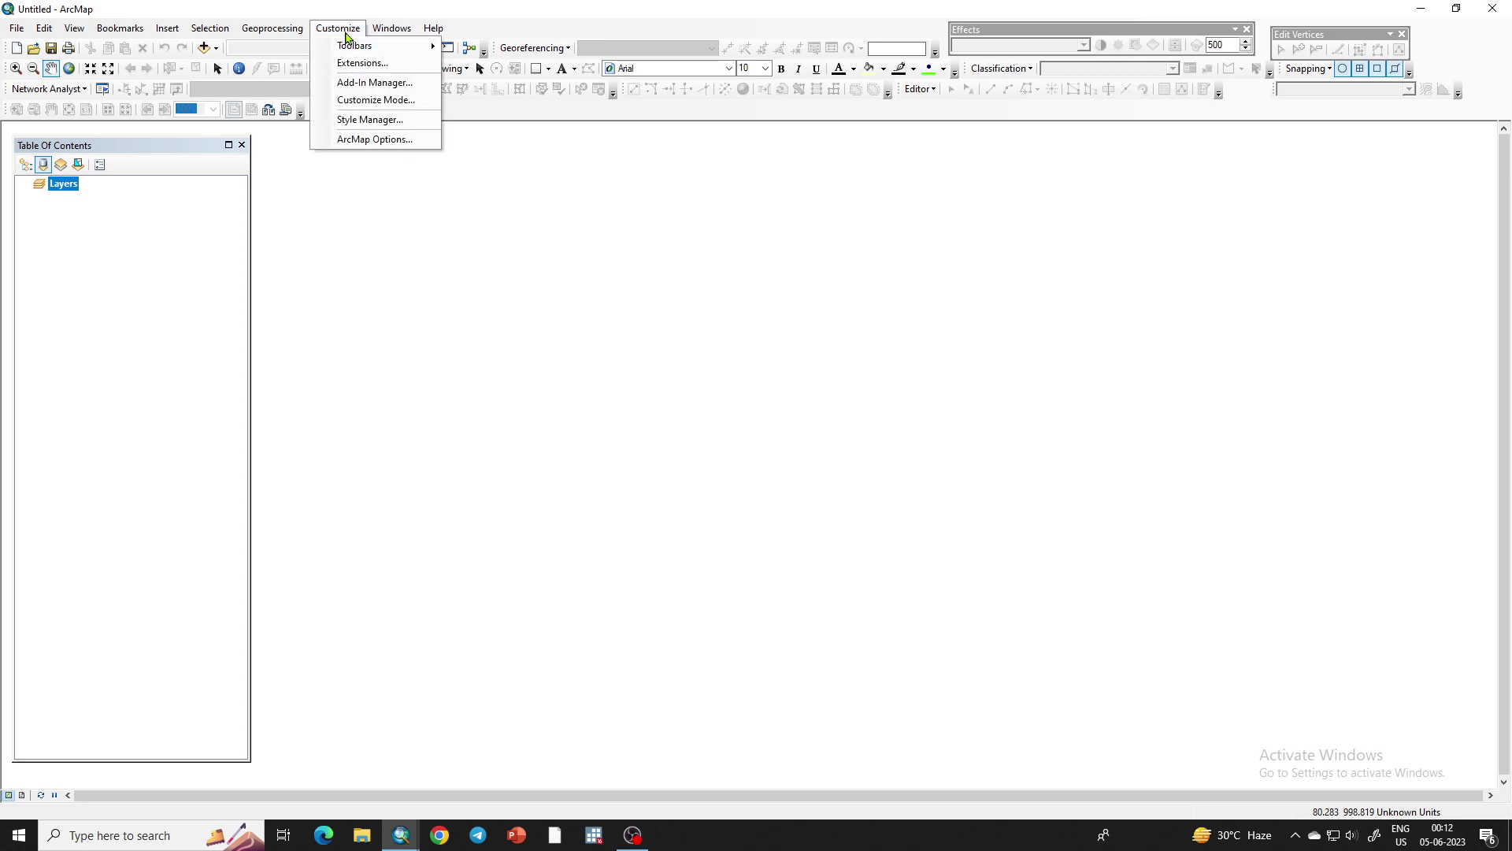
{"action": "mouse_move", "coordinate": [384, 49]}
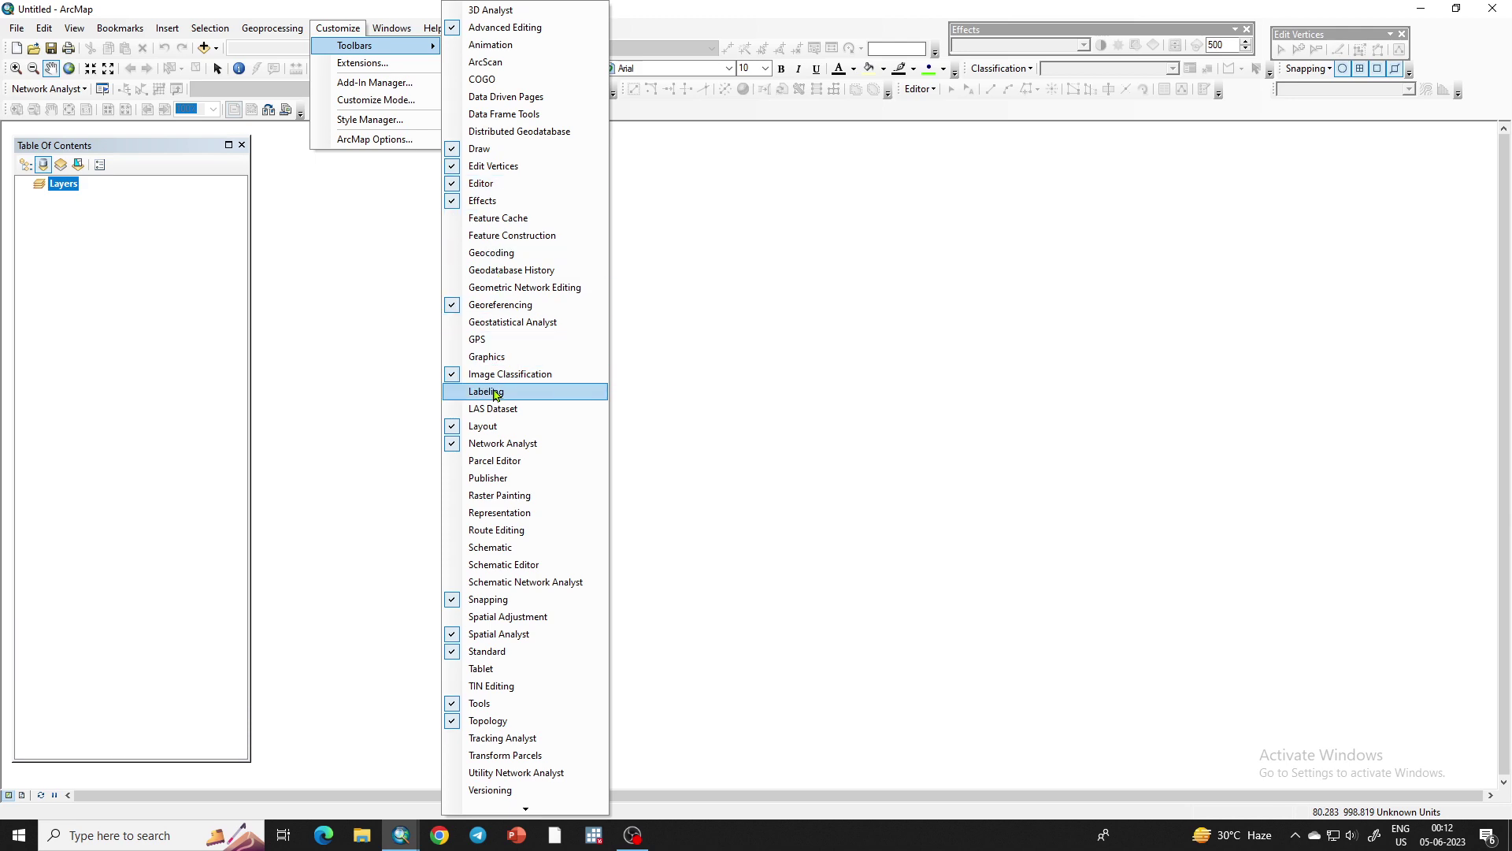
{"action": "left_click", "coordinate": [497, 307]}
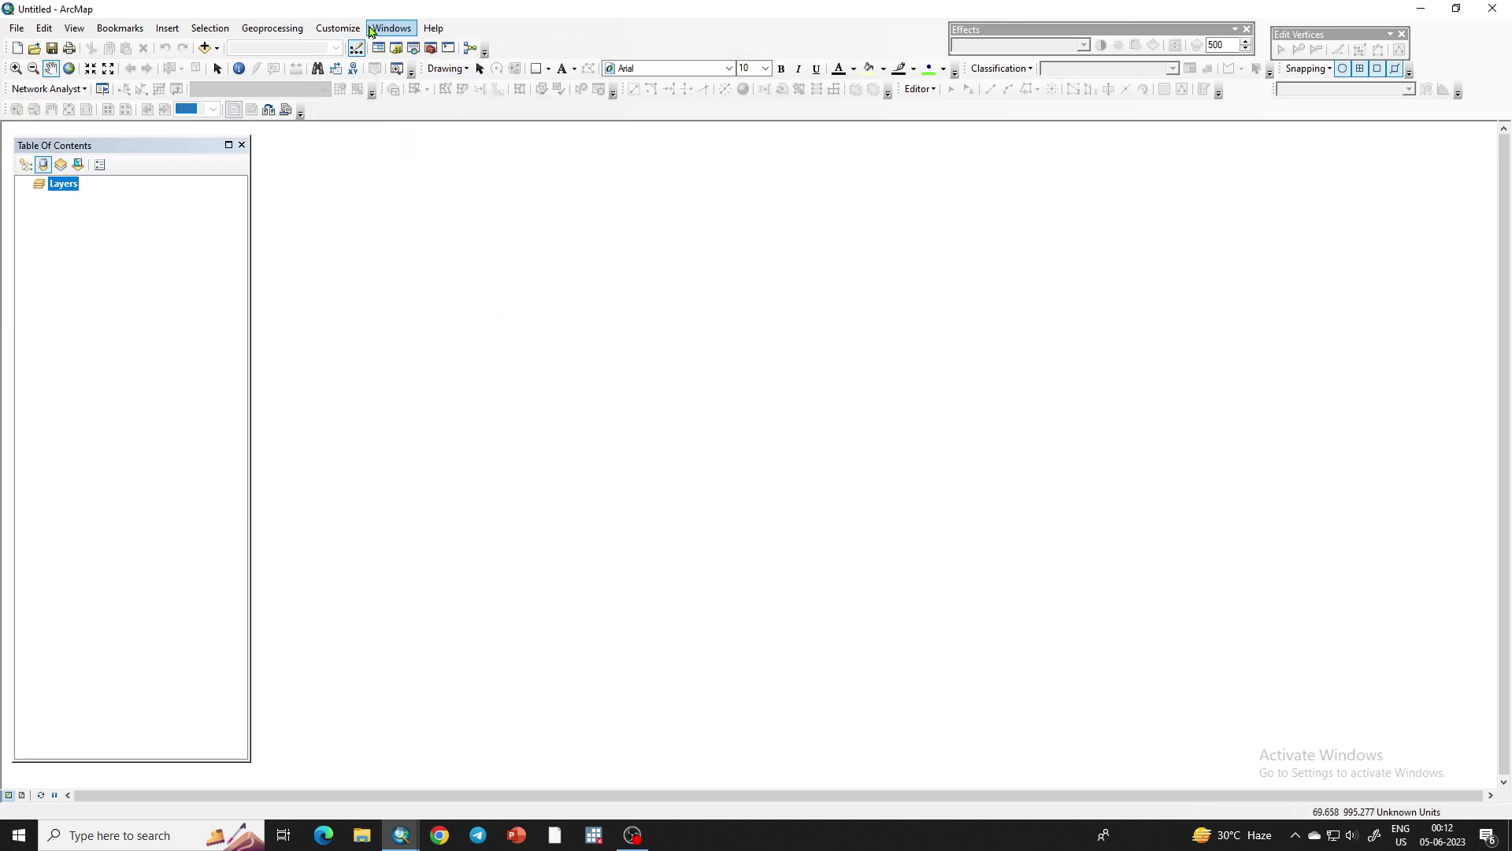
{"action": "left_click", "coordinate": [338, 28]}
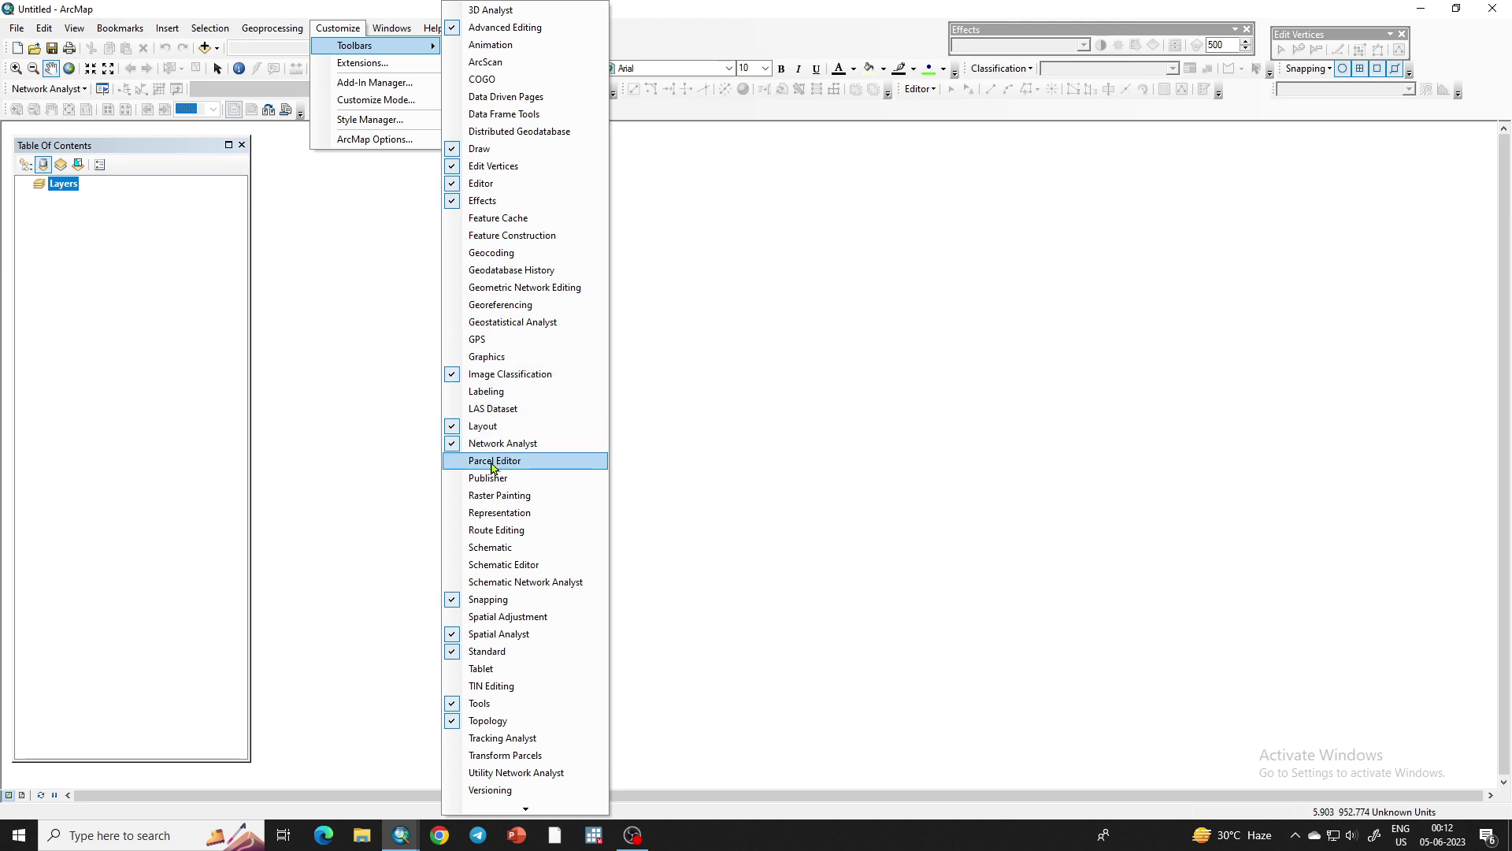
{"action": "left_click", "coordinate": [466, 310]}
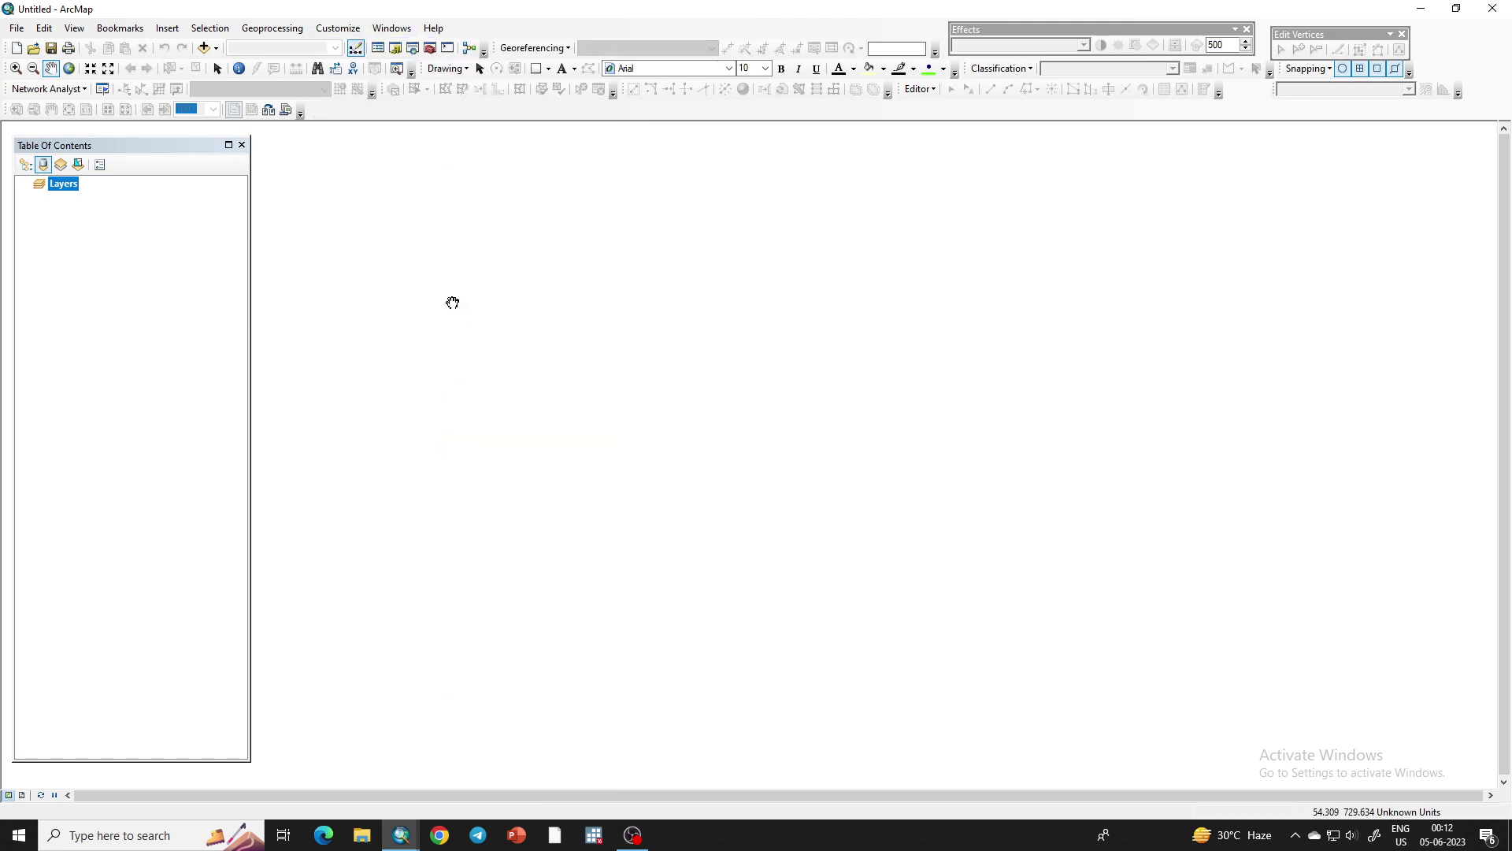
Start adding data and create a folder connection to H:\Digitize
{"action": "left_click", "coordinate": [203, 48]}
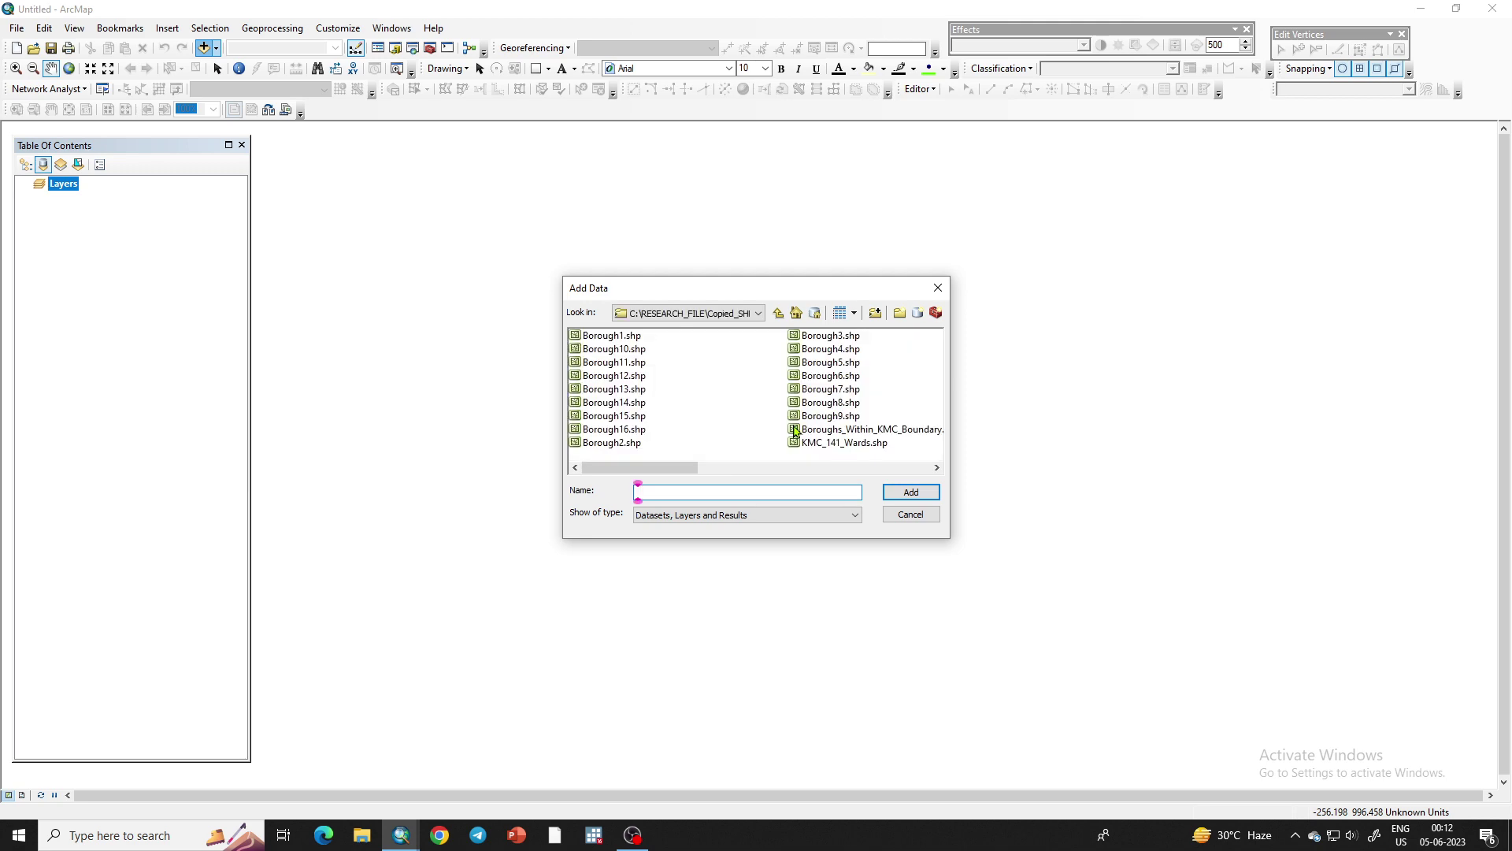
{"action": "left_click", "coordinate": [782, 319]}
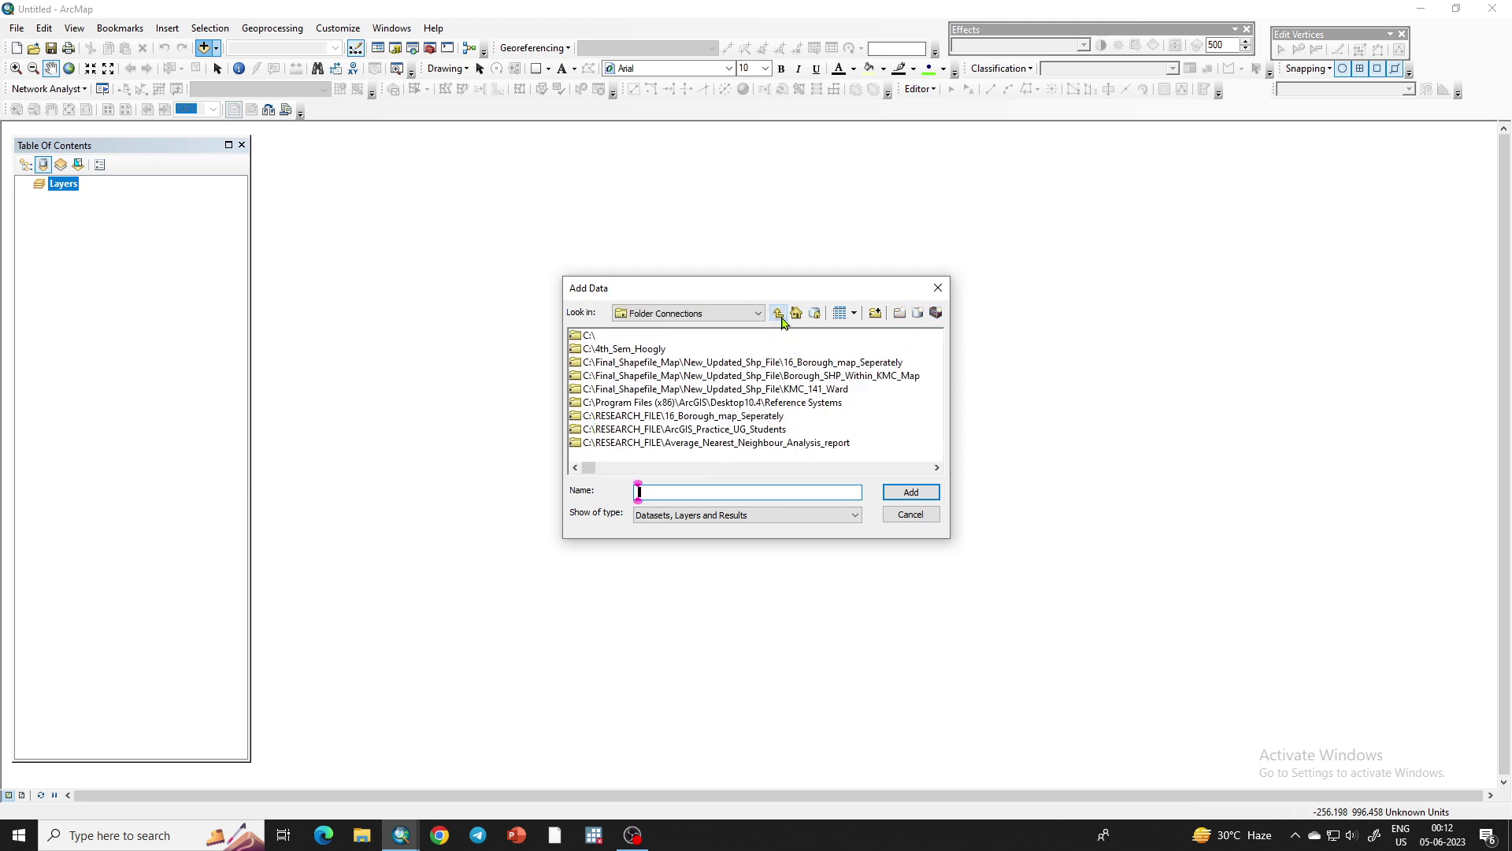
{"action": "left_click", "coordinate": [877, 314]}
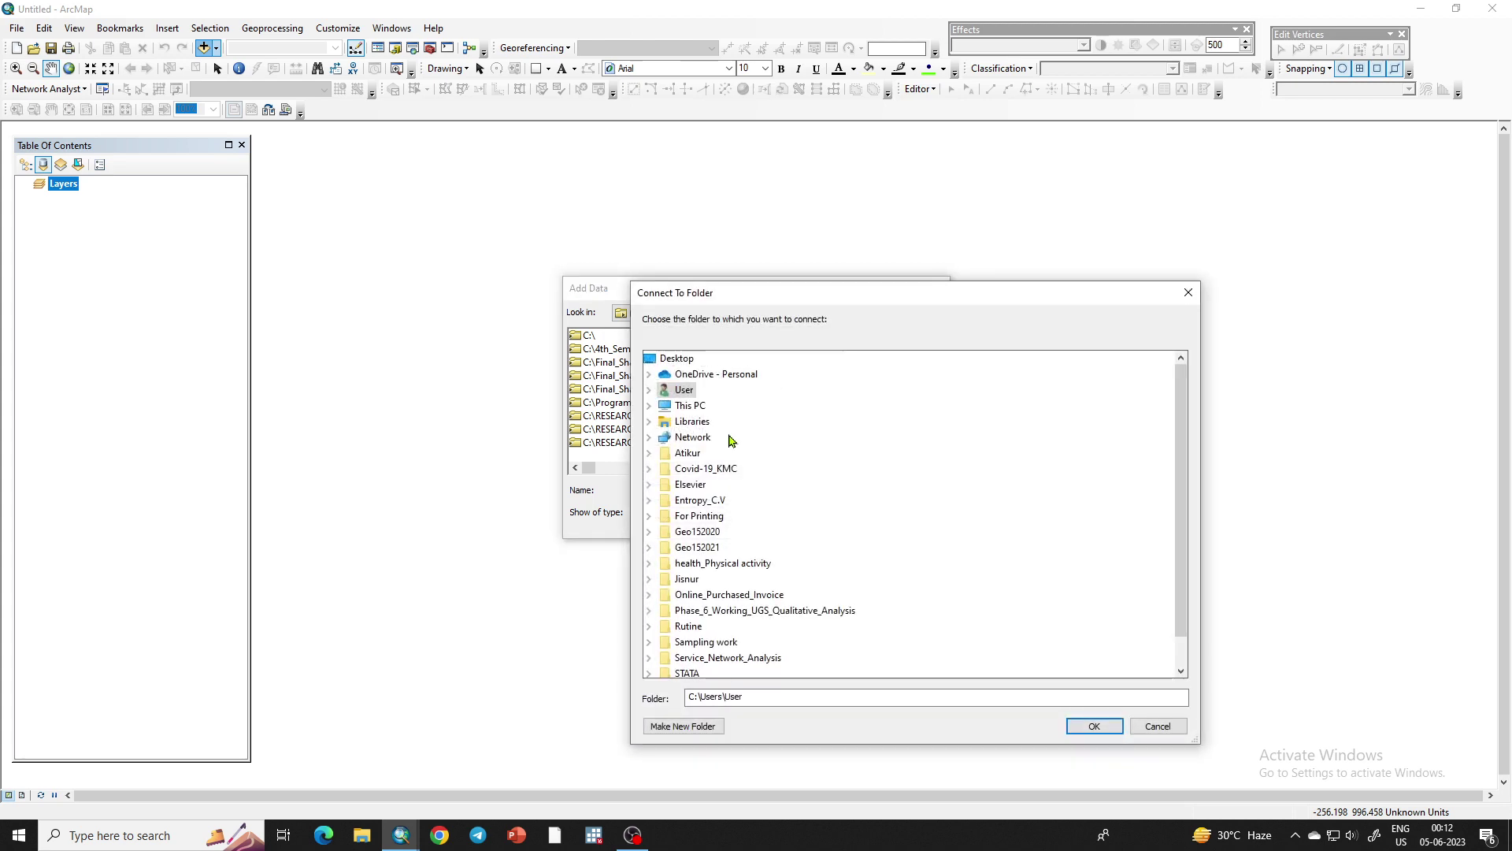
{"action": "left_click", "coordinate": [687, 406]}
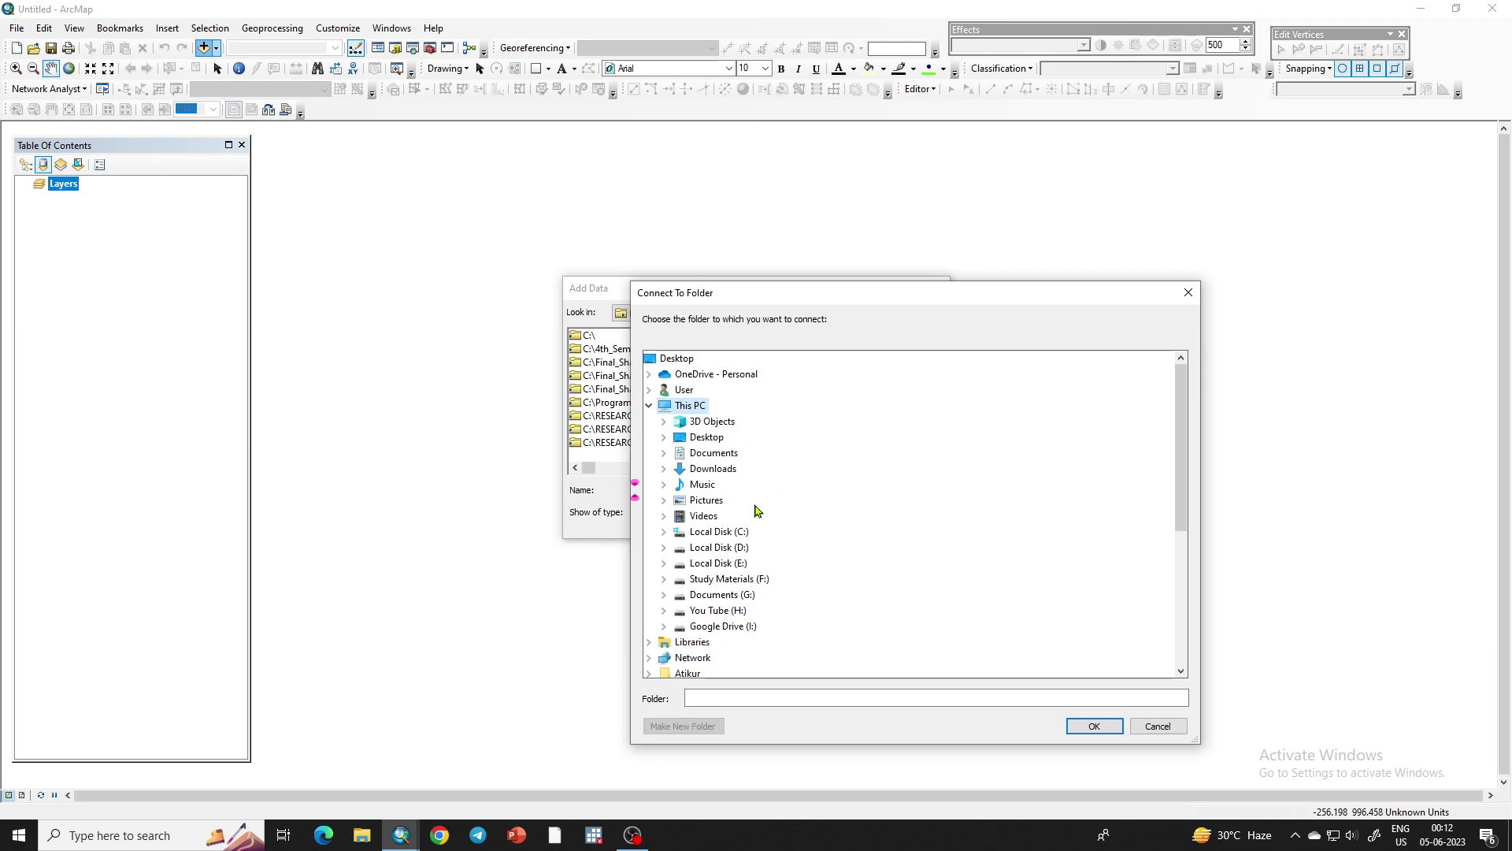
{"action": "scroll", "coordinate": [748, 527], "scroll_direction": "down", "scroll_amount": 3}
{"action": "left_click", "coordinate": [721, 468]}
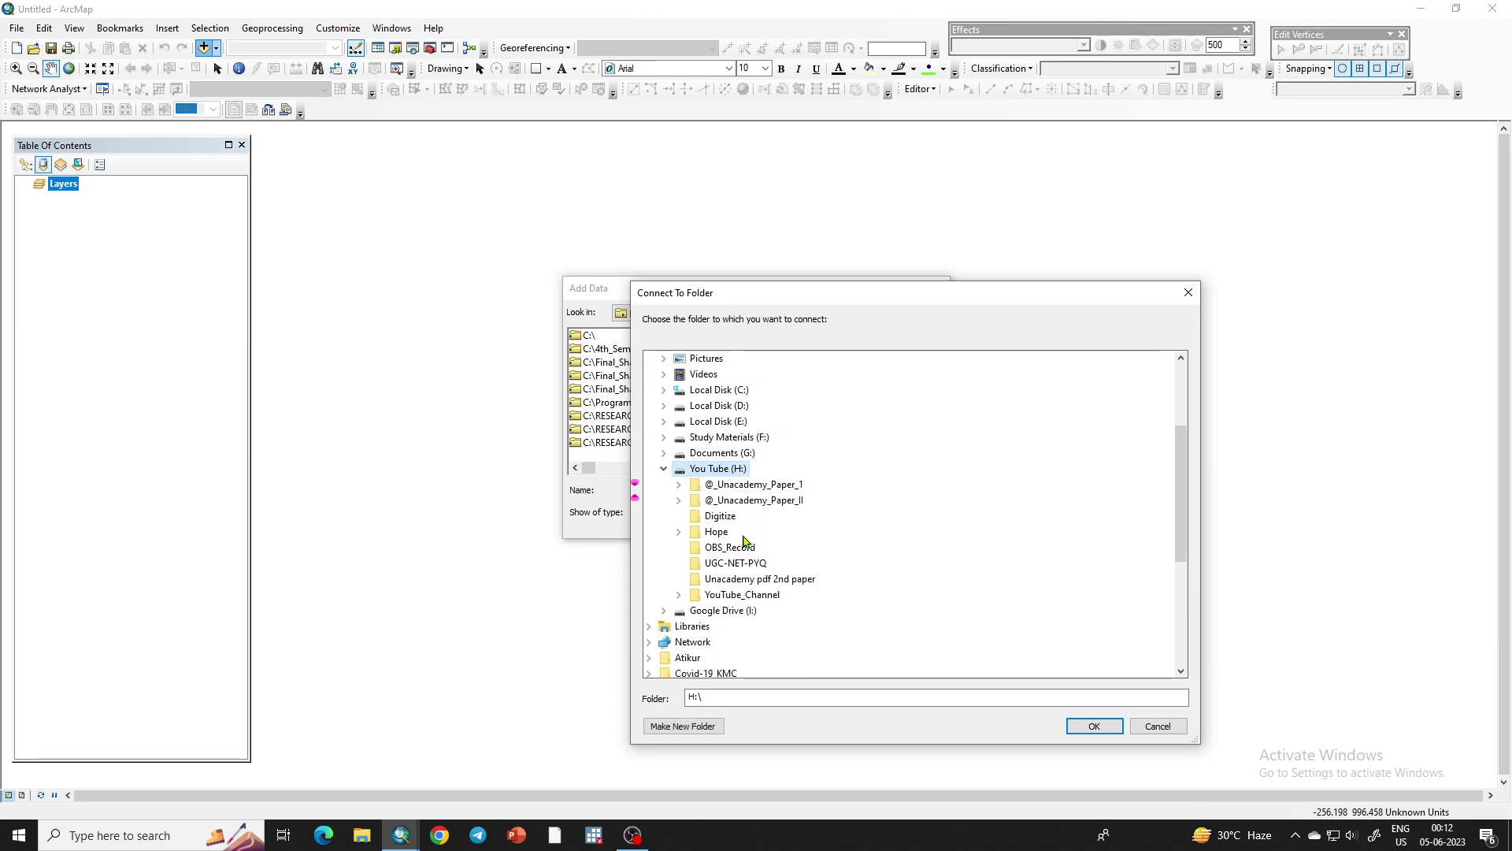
{"action": "left_click", "coordinate": [720, 517]}
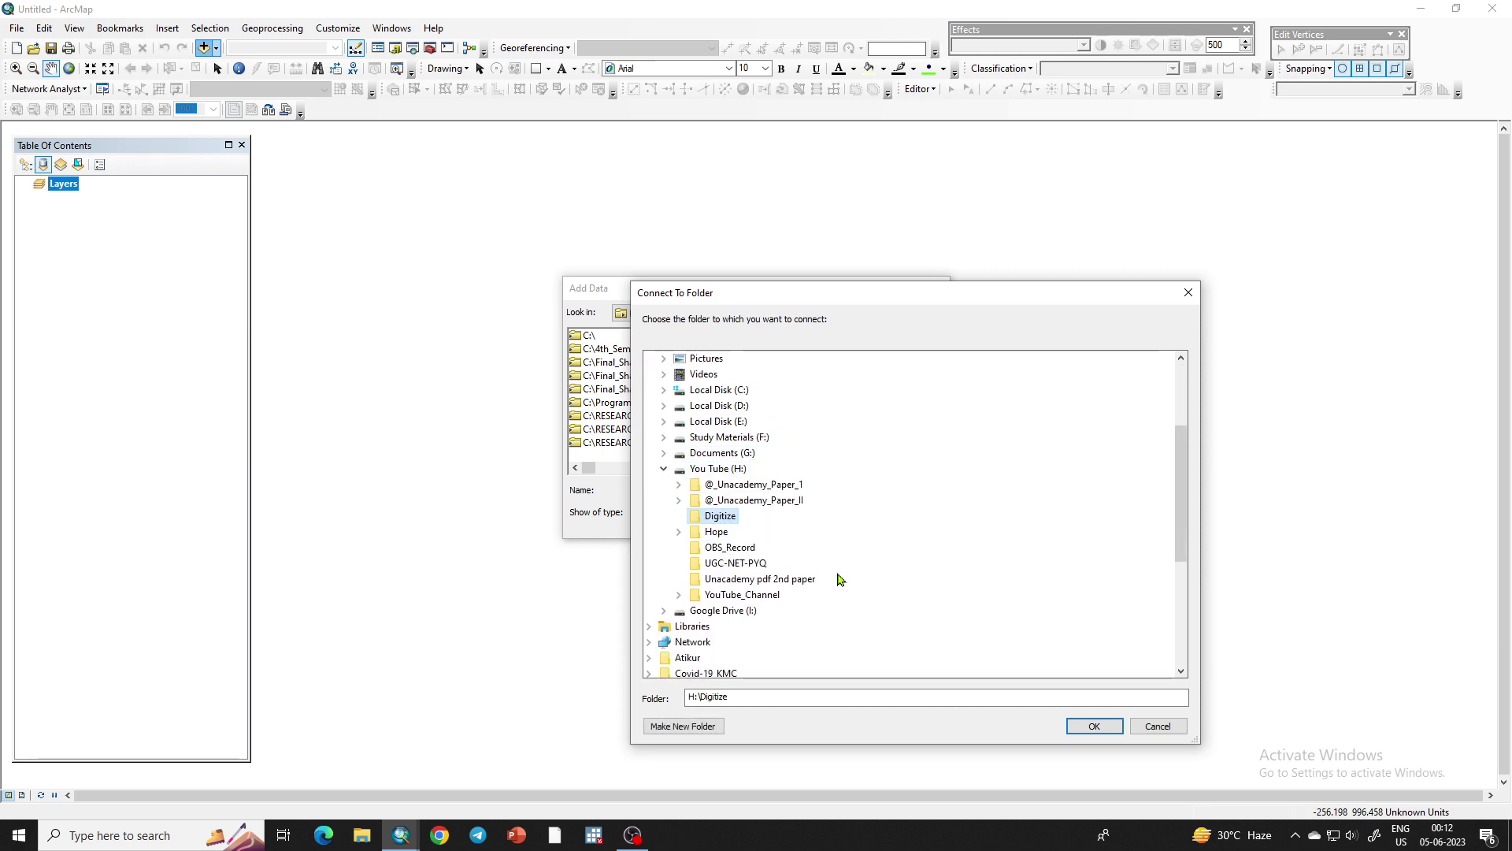
{"action": "left_click", "coordinate": [1094, 725]}
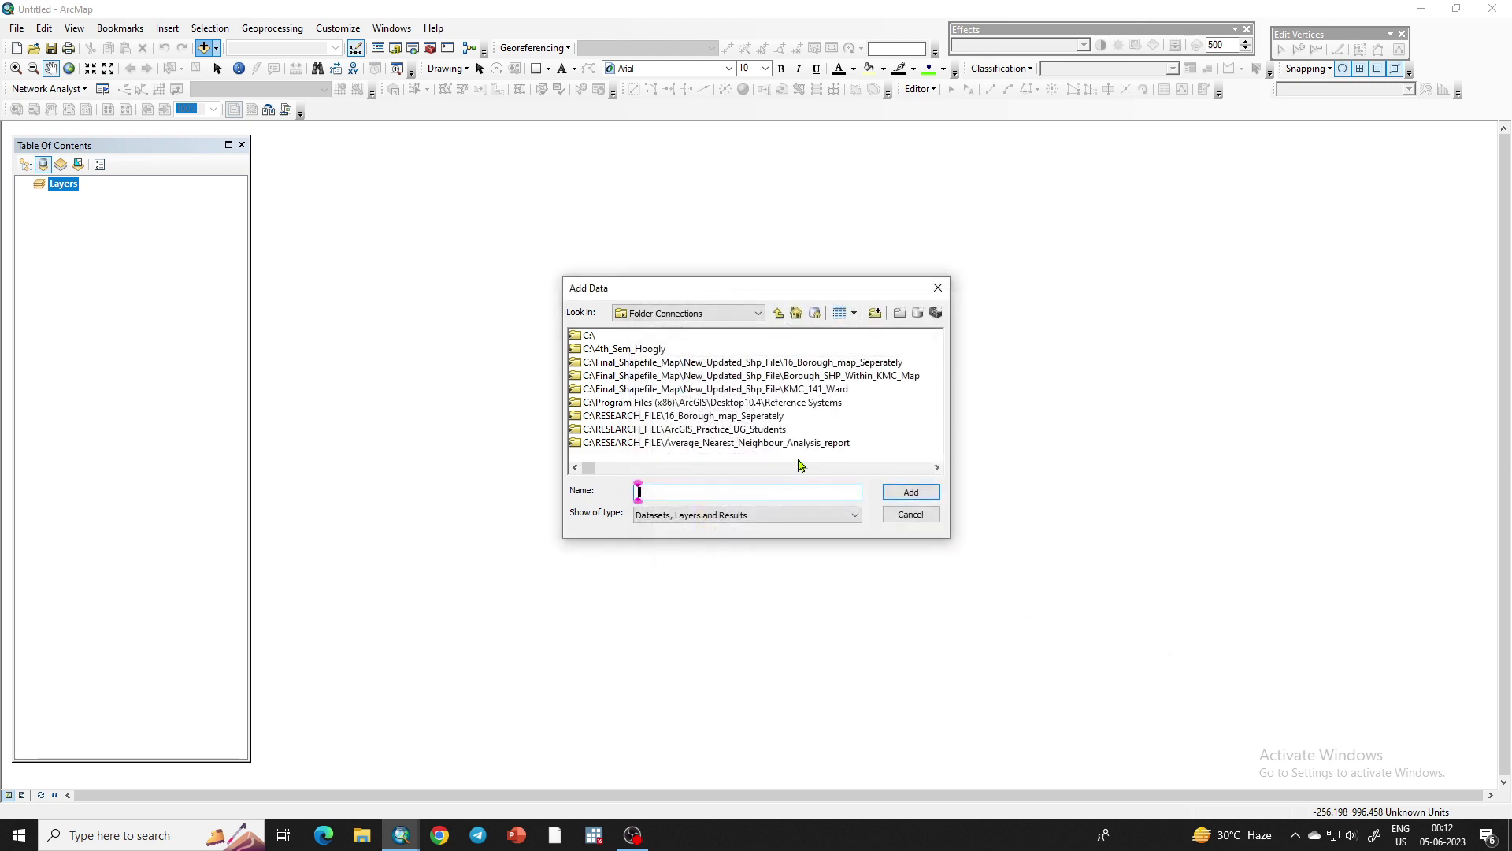
Repeat the folder connection to the Digitize folder on the H: drive
{"action": "left_click", "coordinate": [701, 314]}
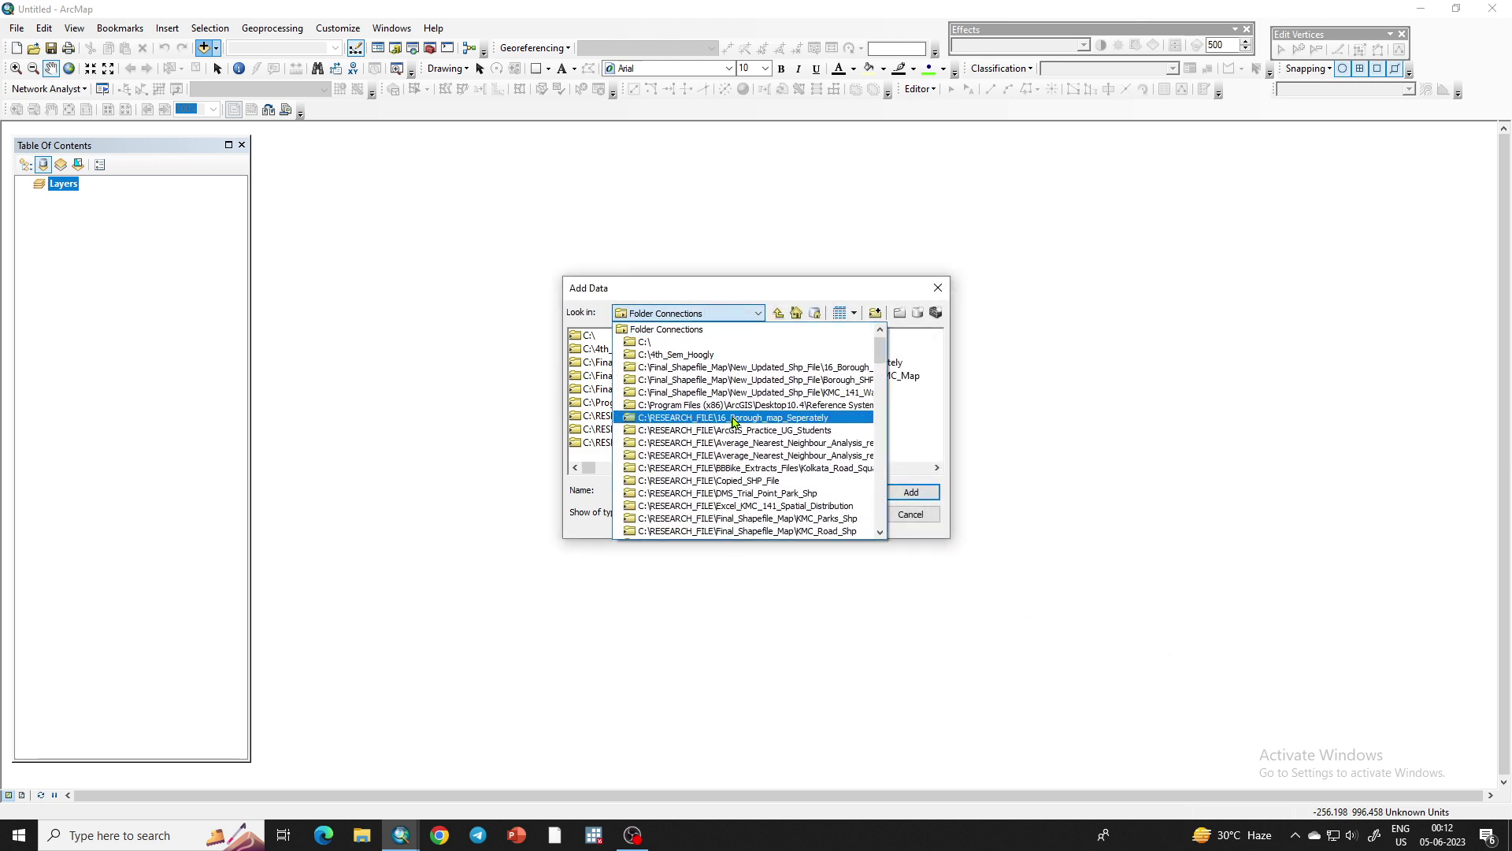
{"action": "left_click", "coordinate": [873, 315]}
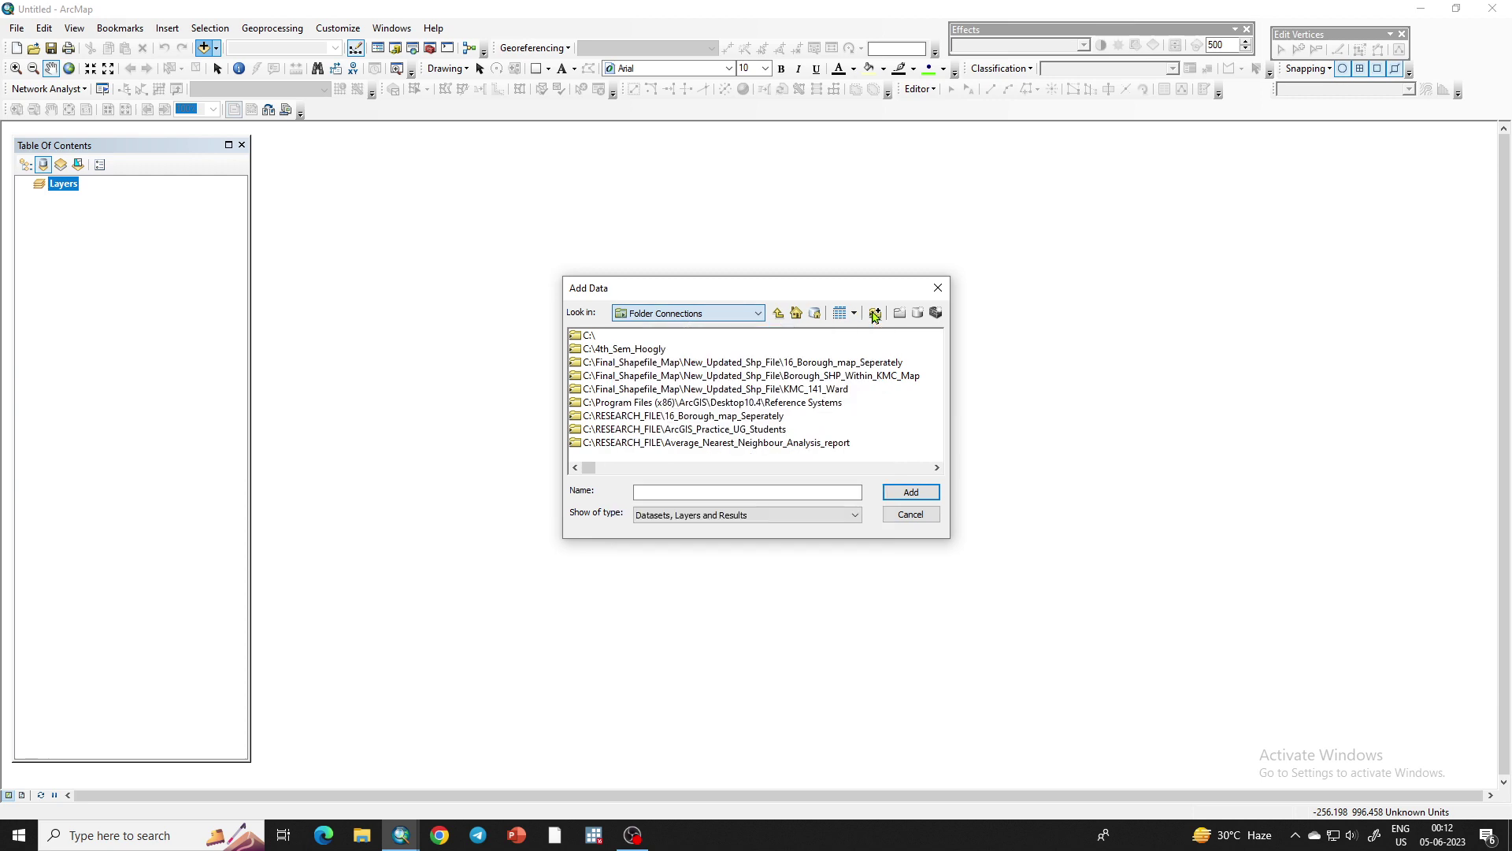
{"action": "left_click", "coordinate": [873, 315]}
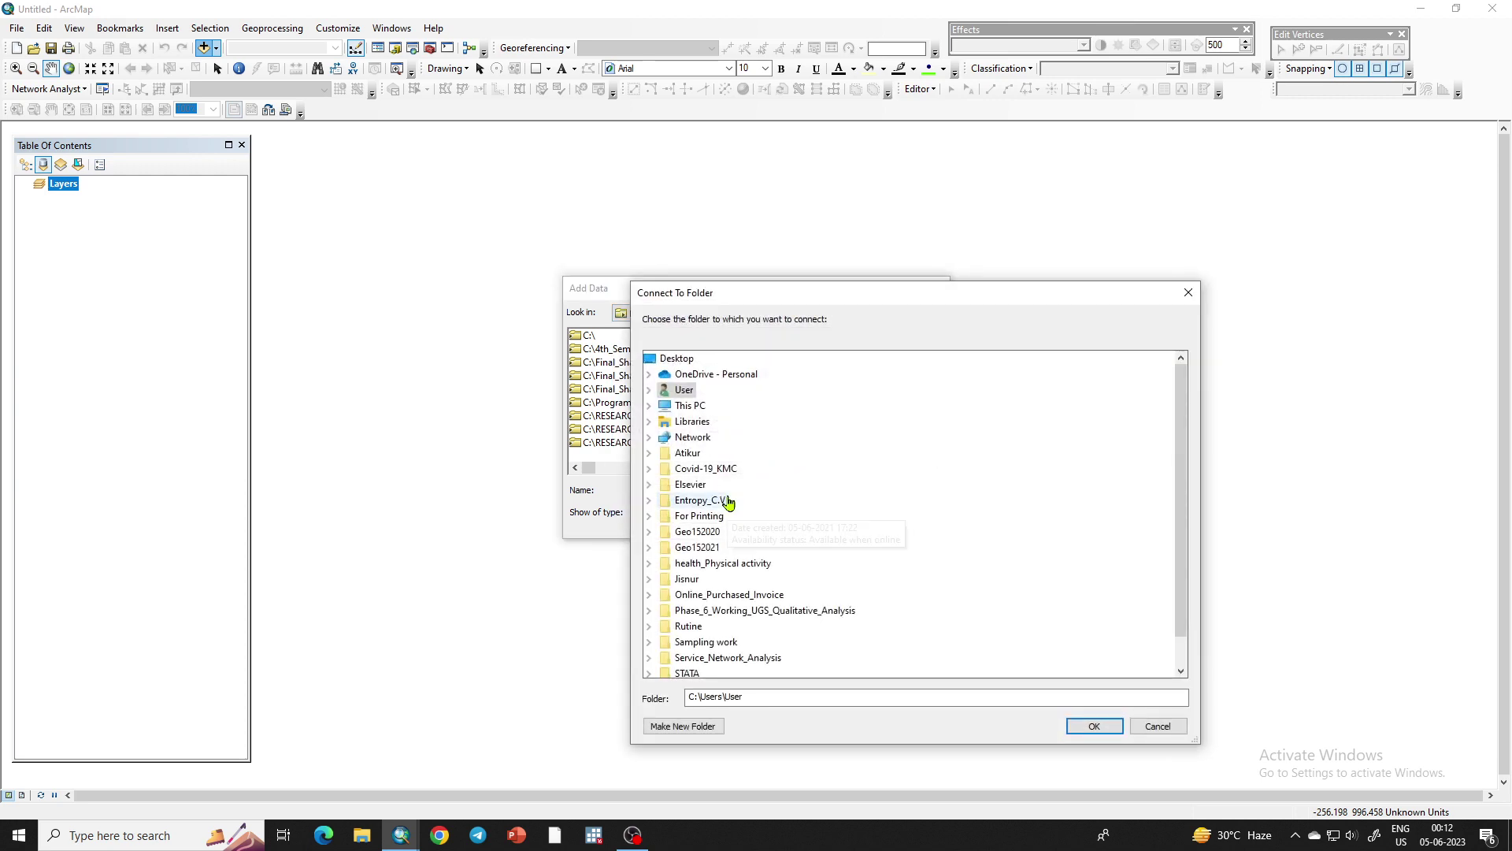
{"action": "double_click", "coordinate": [697, 410]}
{"action": "scroll", "coordinate": [797, 544], "scroll_direction": "down", "scroll_amount": 3}
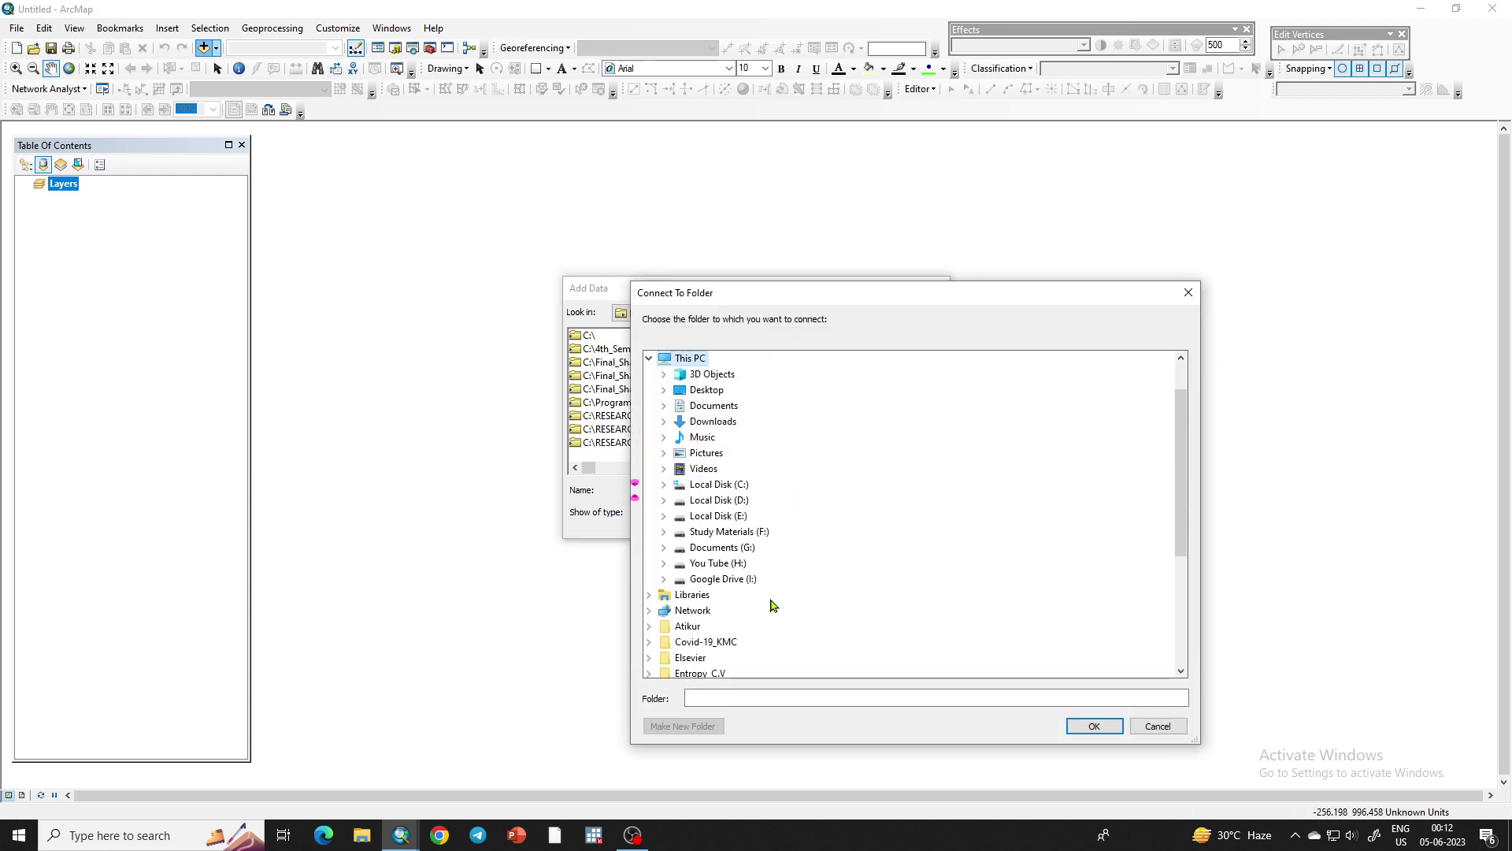
{"action": "double_click", "coordinate": [740, 470]}
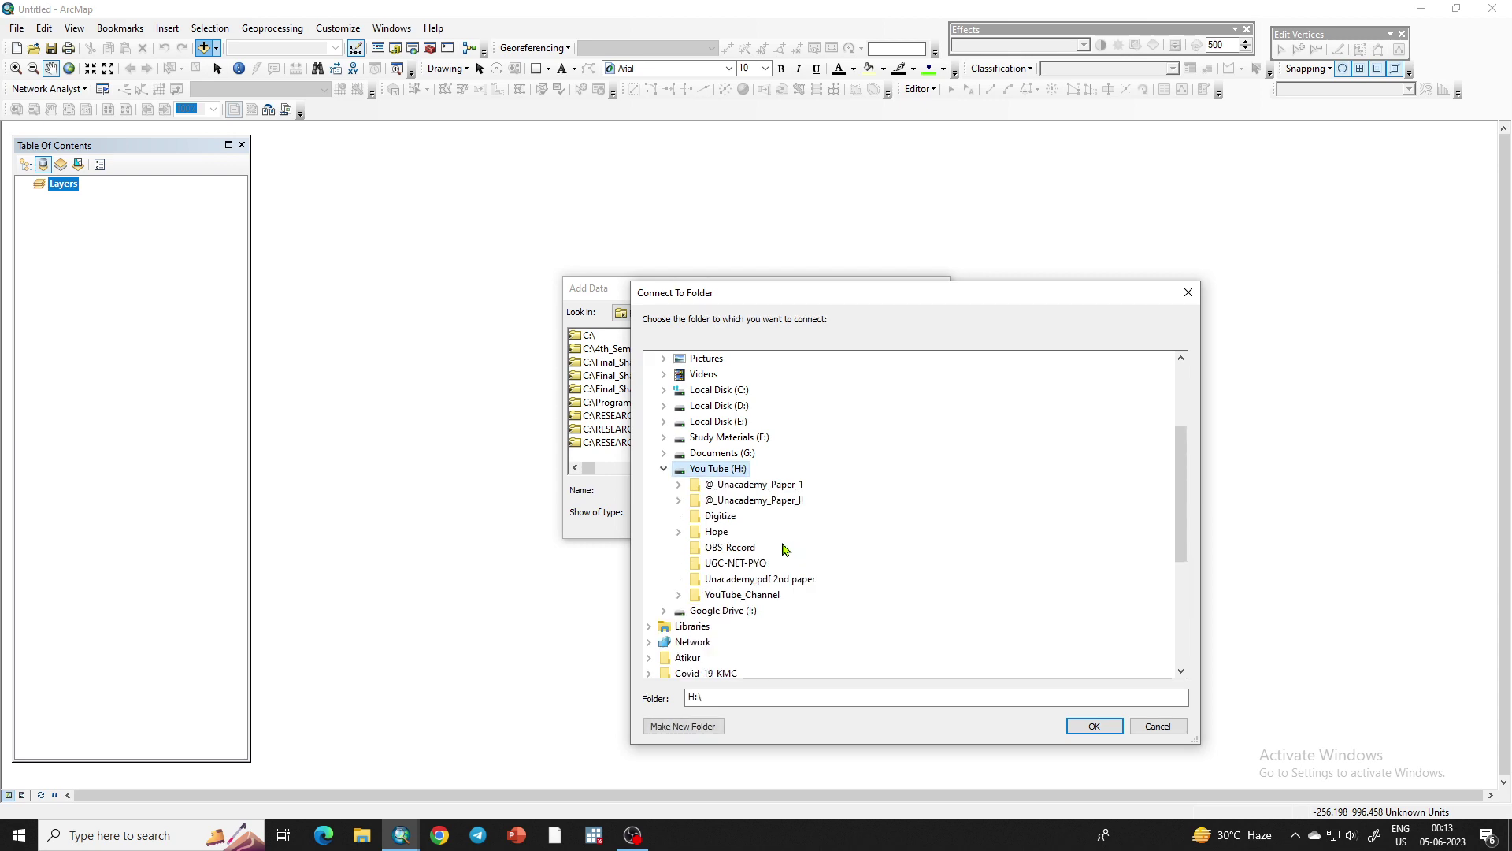
{"action": "left_click", "coordinate": [720, 516]}
{"action": "left_click", "coordinate": [1094, 725]}
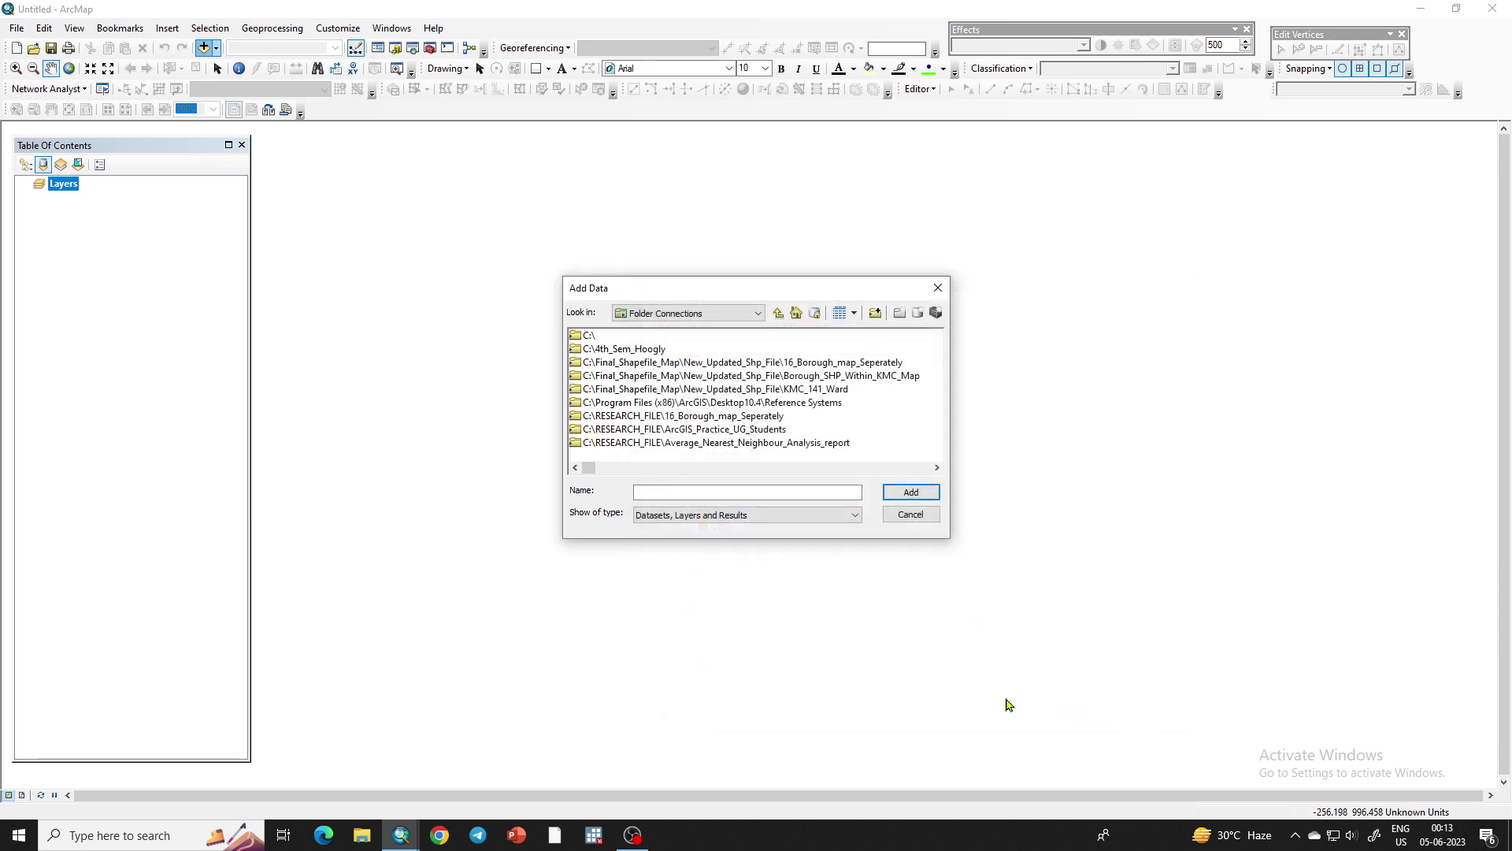
Add the image KMC_Borough.jpg from the H:\Digitize folder to the map, accepting its missing spatial reference
{"action": "scroll", "coordinate": [746, 438], "scroll_direction": "down", "scroll_amount": 3}
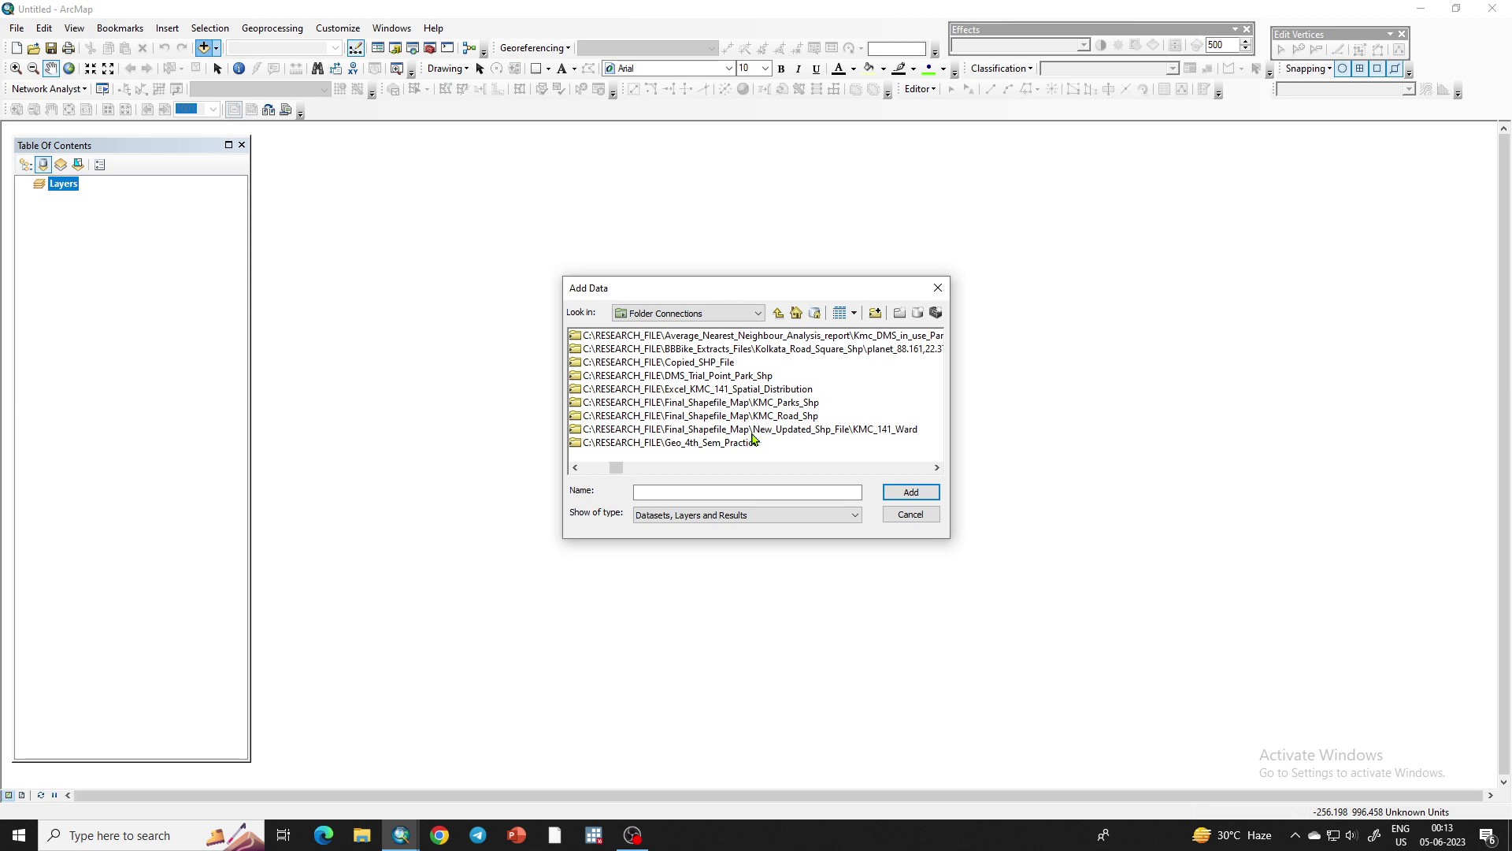
{"action": "scroll", "coordinate": [768, 418], "scroll_direction": "down", "scroll_amount": 3}
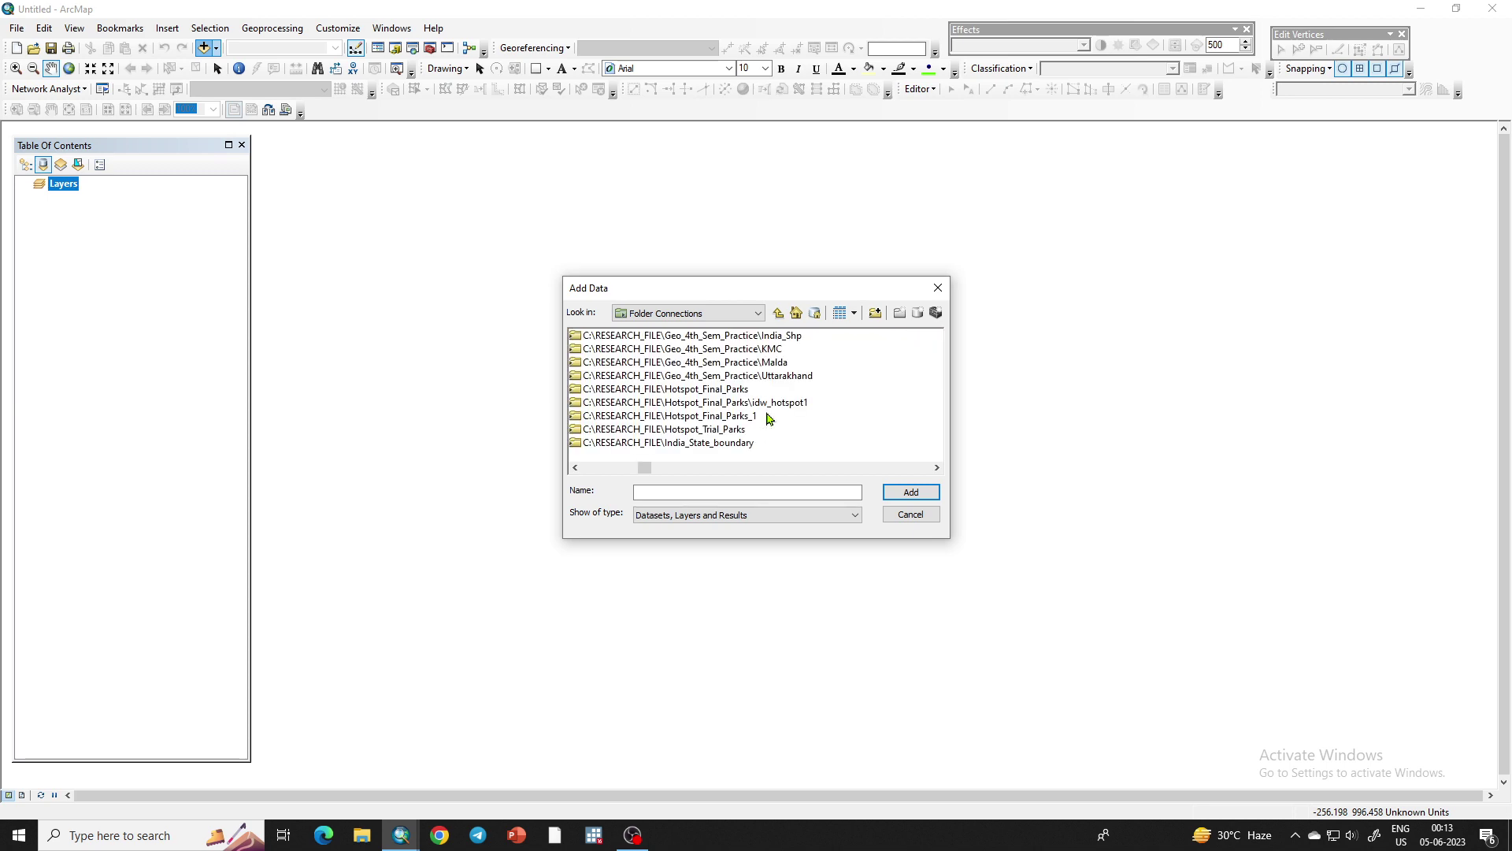
{"action": "scroll", "coordinate": [768, 417], "scroll_direction": "down", "scroll_amount": 3}
{"action": "scroll", "coordinate": [767, 417], "scroll_direction": "down", "scroll_amount": 3}
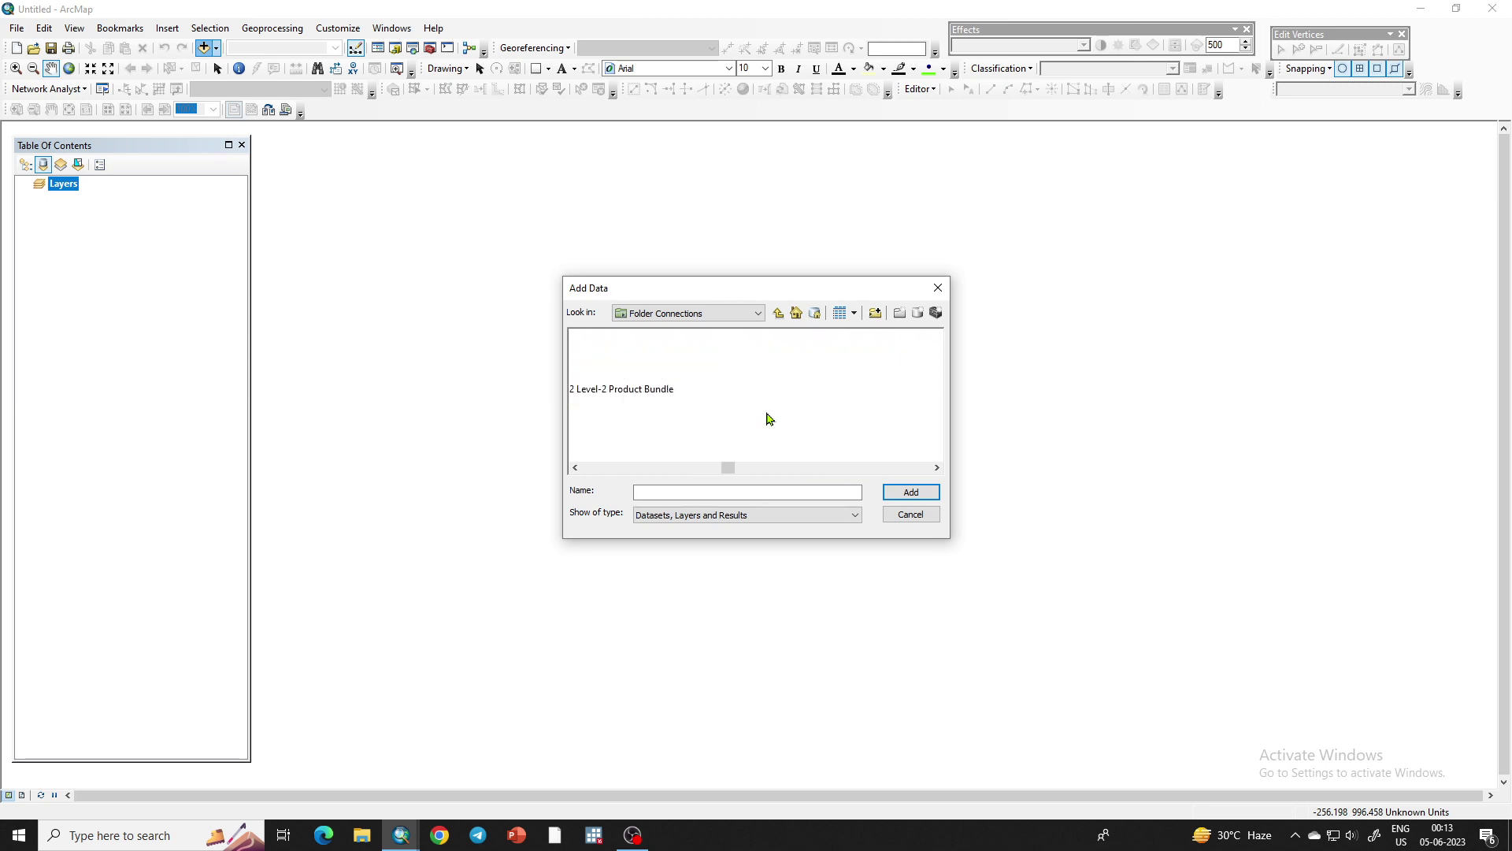
{"action": "scroll", "coordinate": [767, 417], "scroll_direction": "down", "scroll_amount": 5}
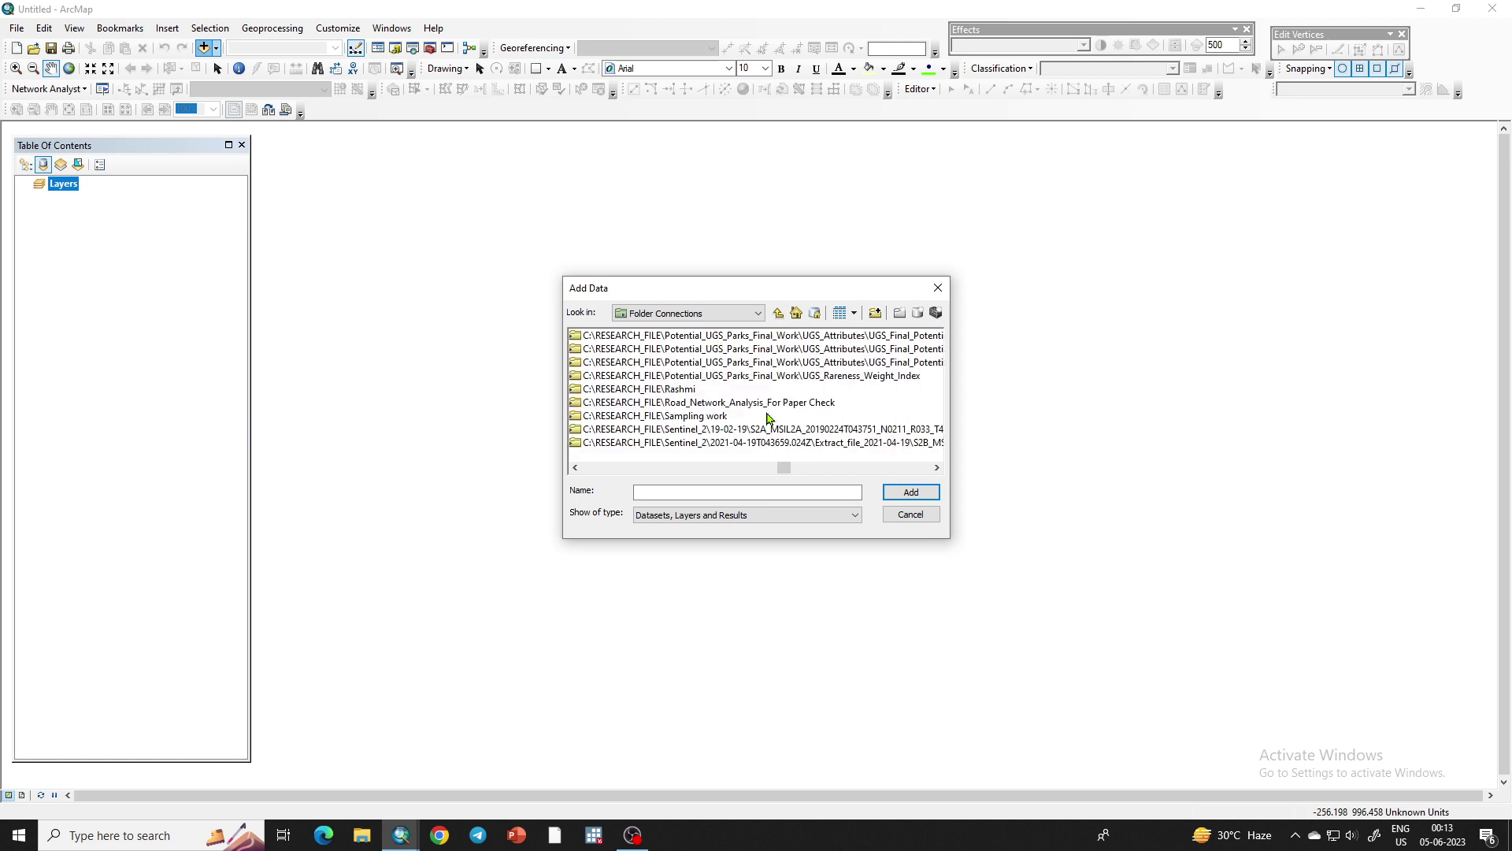
{"action": "scroll", "coordinate": [768, 417], "scroll_direction": "down", "scroll_amount": 3}
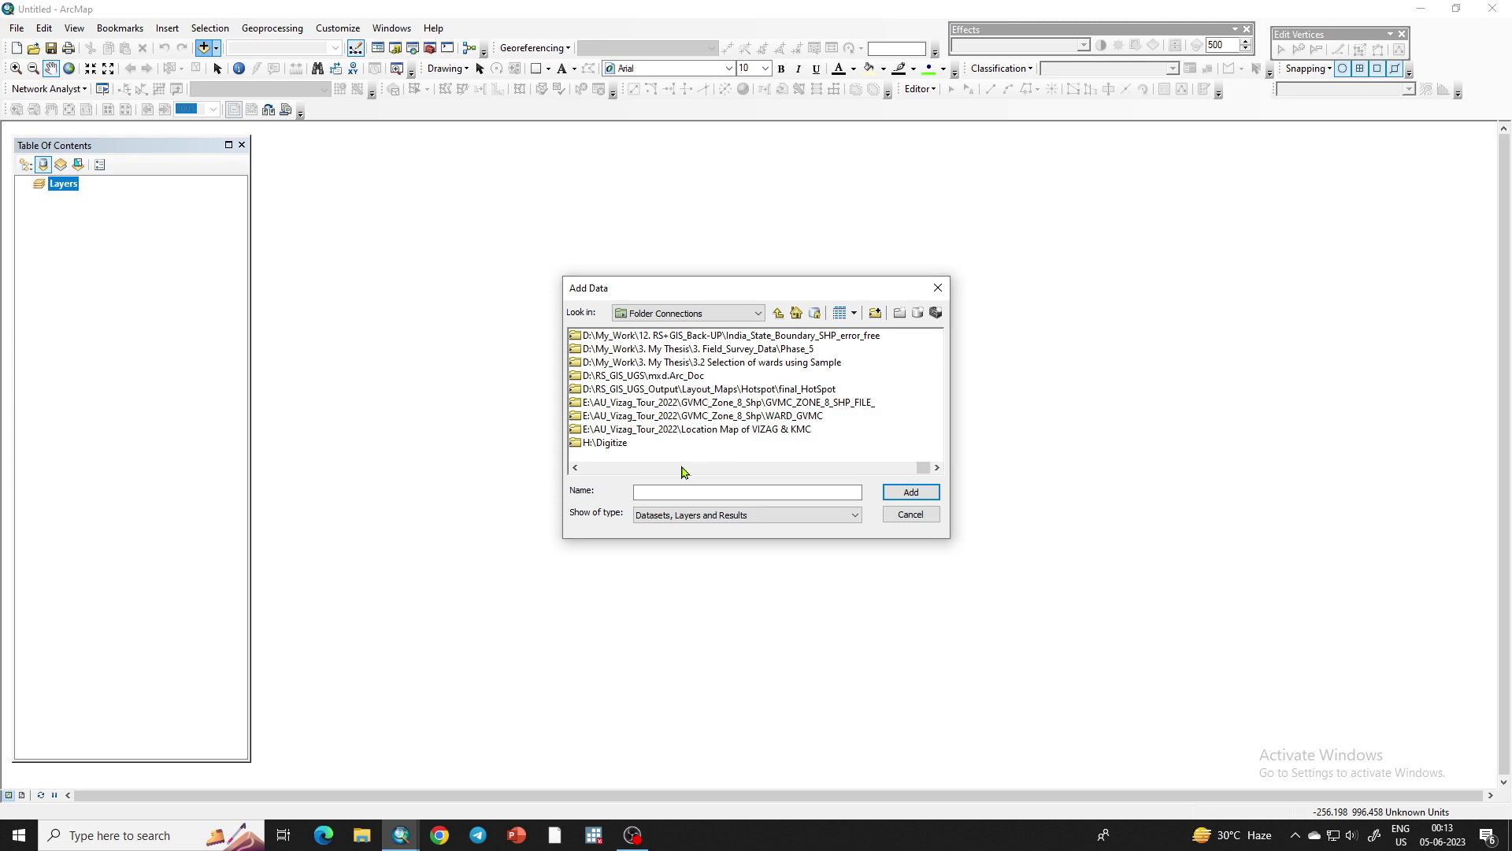
{"action": "left_click", "coordinate": [605, 442]}
{"action": "left_click", "coordinate": [911, 492]}
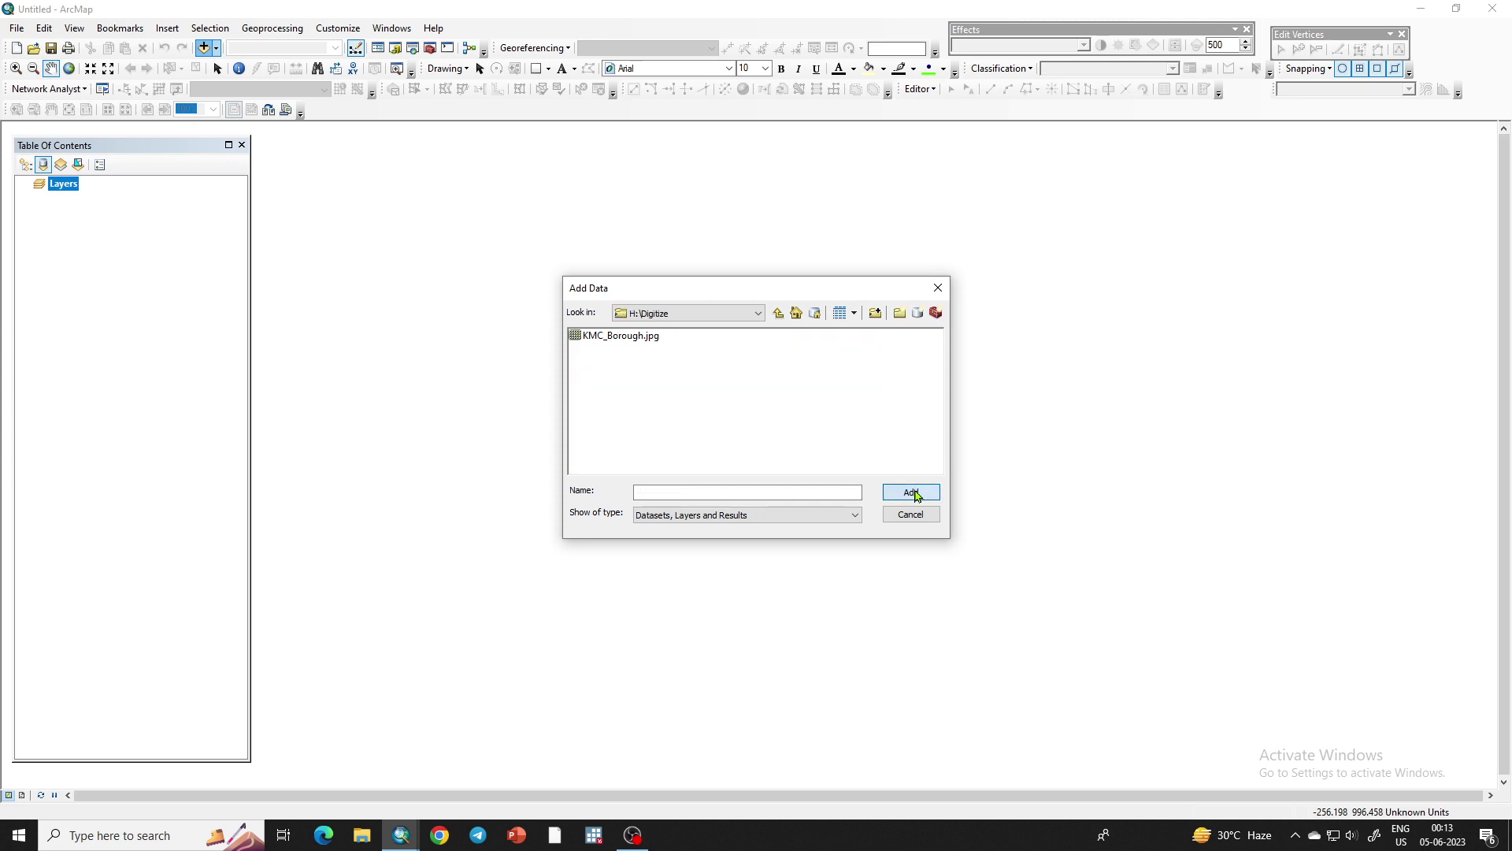
{"action": "left_click", "coordinate": [621, 336]}
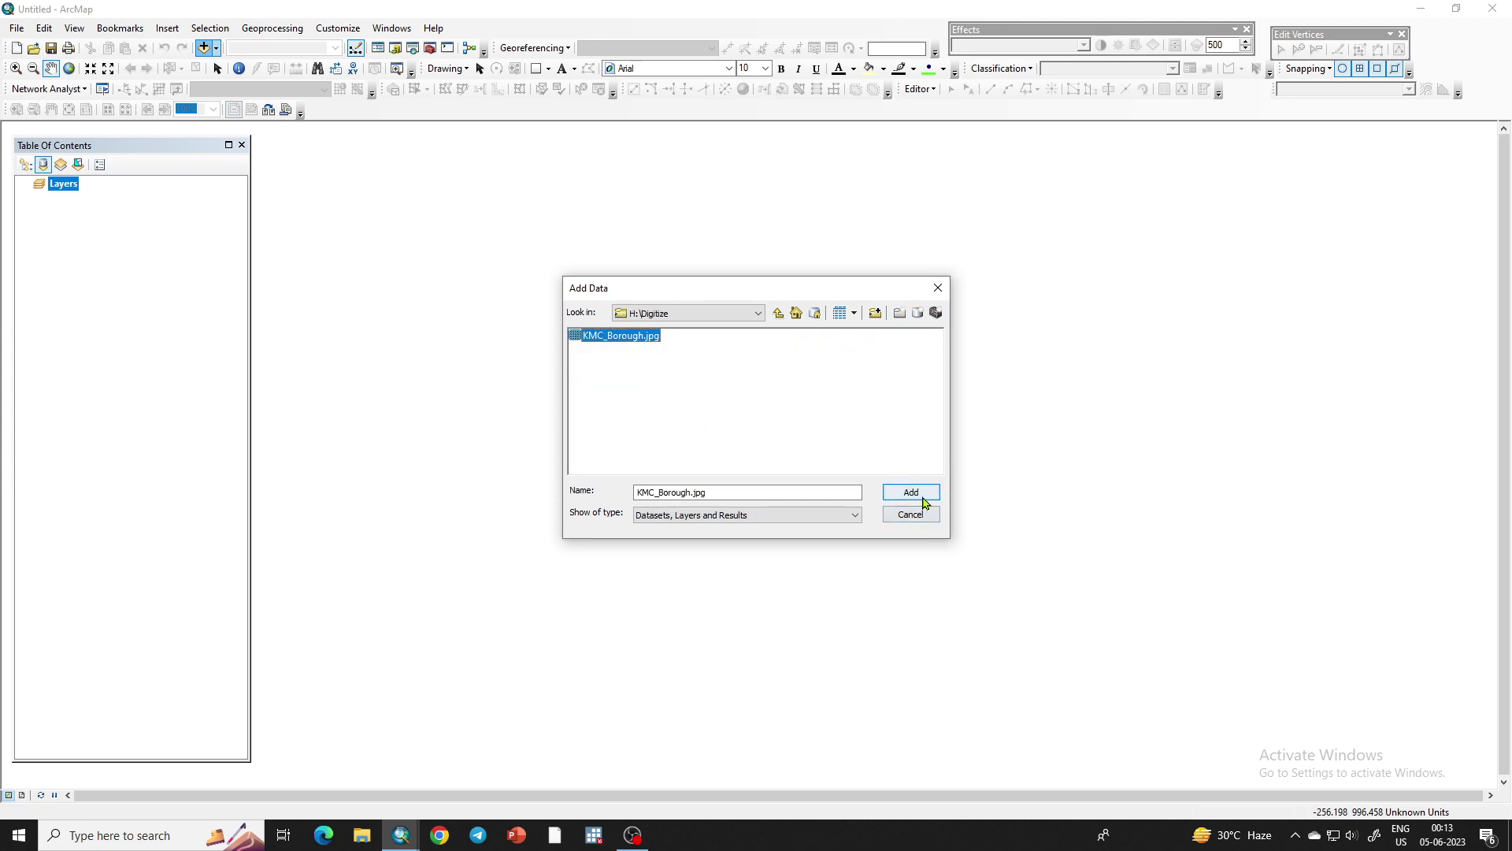
{"action": "left_click", "coordinate": [911, 491]}
{"action": "left_click", "coordinate": [887, 485]}
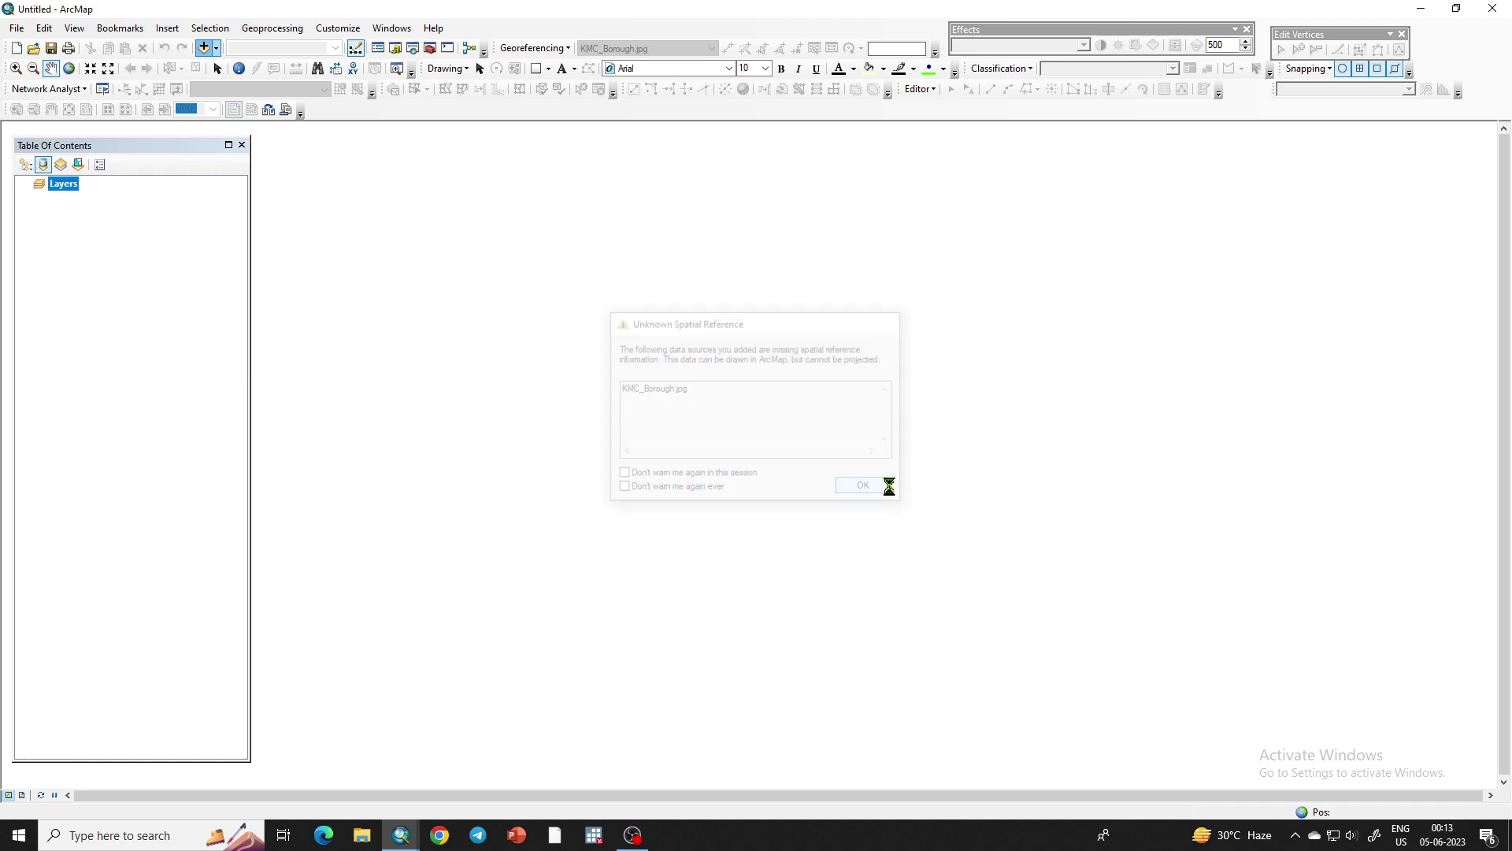
{"action": "scroll", "coordinate": [865, 465], "scroll_direction": "up", "scroll_amount": 2}
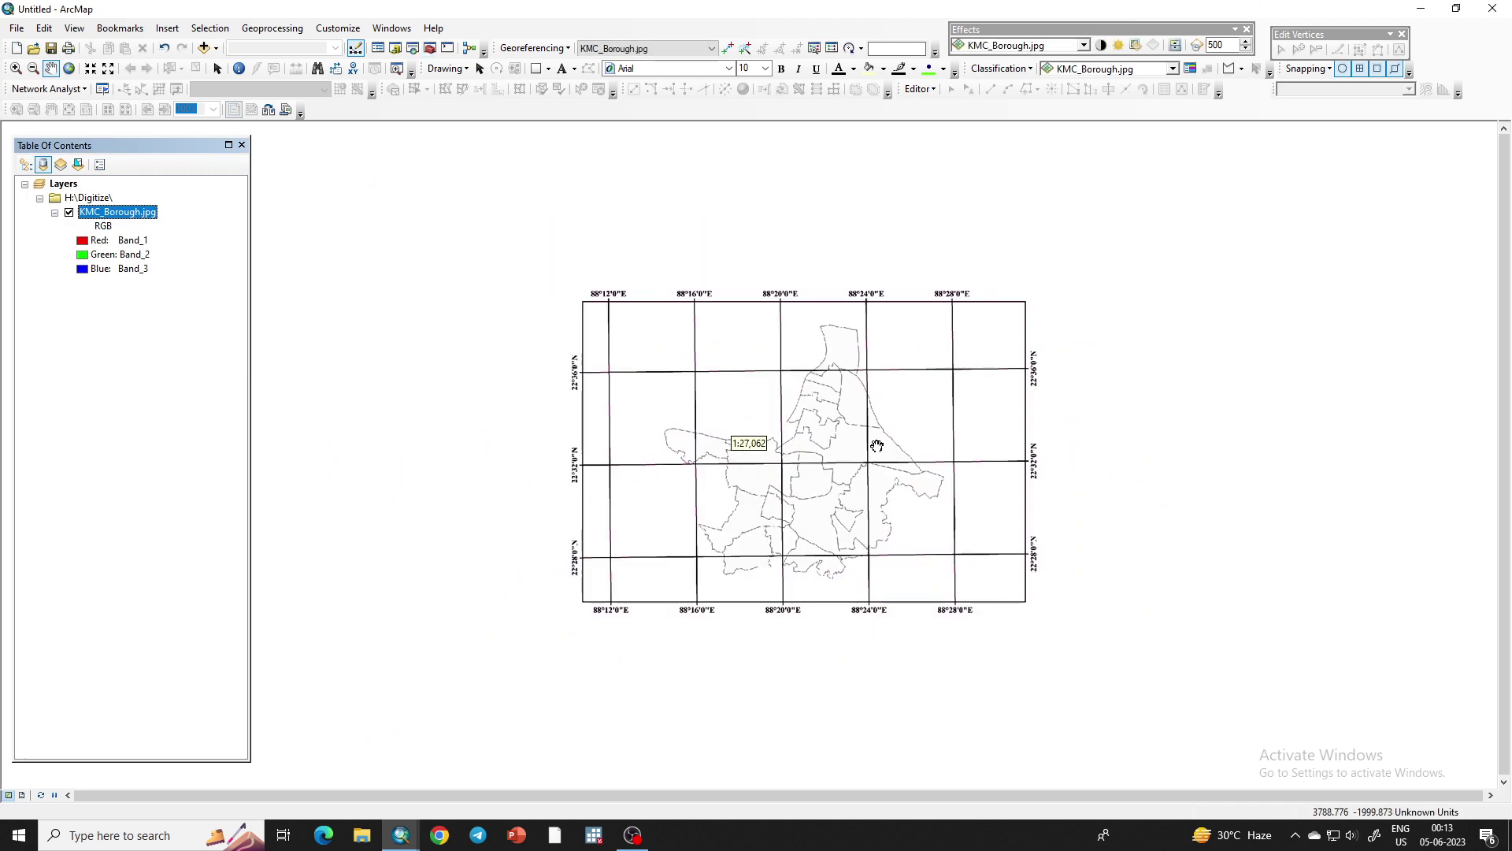
{"action": "scroll", "coordinate": [840, 451], "scroll_direction": "down", "scroll_amount": 2}
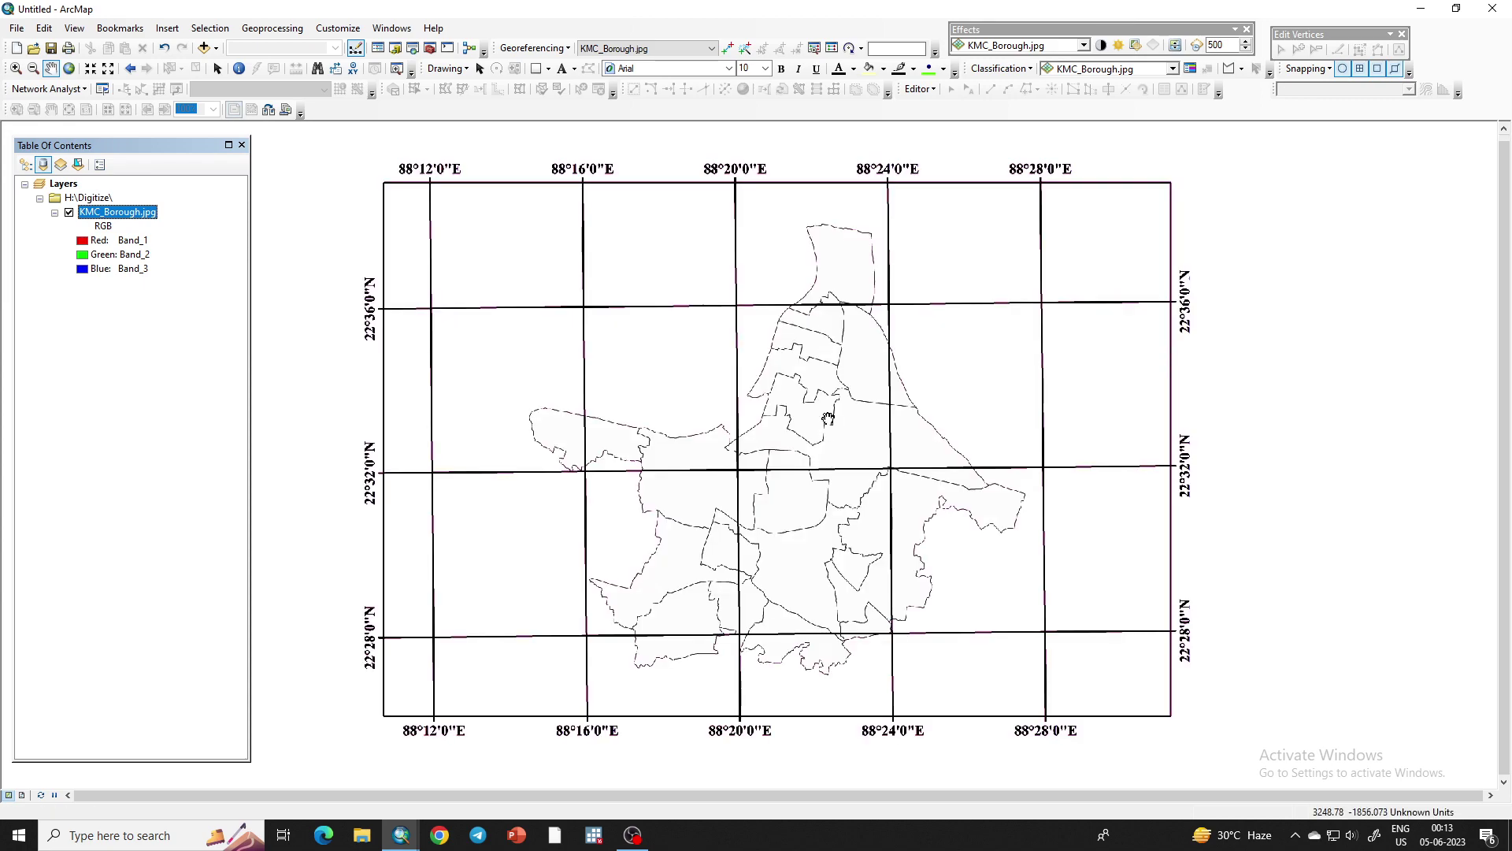
{"action": "scroll", "coordinate": [828, 417], "scroll_direction": "down", "scroll_amount": 1}
{"action": "scroll", "coordinate": [828, 417], "scroll_direction": "up", "scroll_amount": 2}
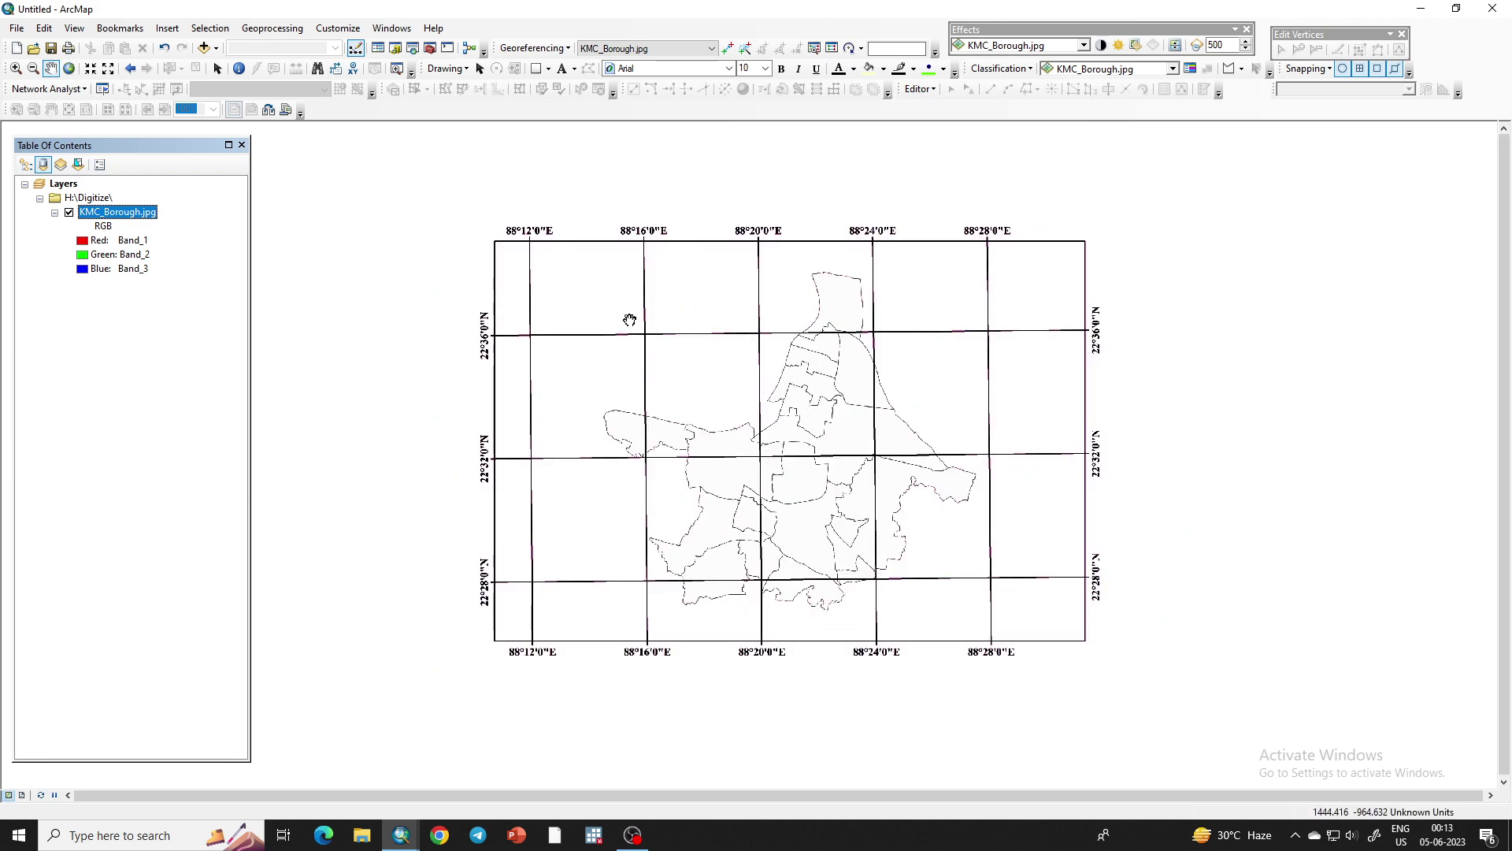
{"action": "scroll", "coordinate": [626, 269], "scroll_direction": "down", "scroll_amount": 1}
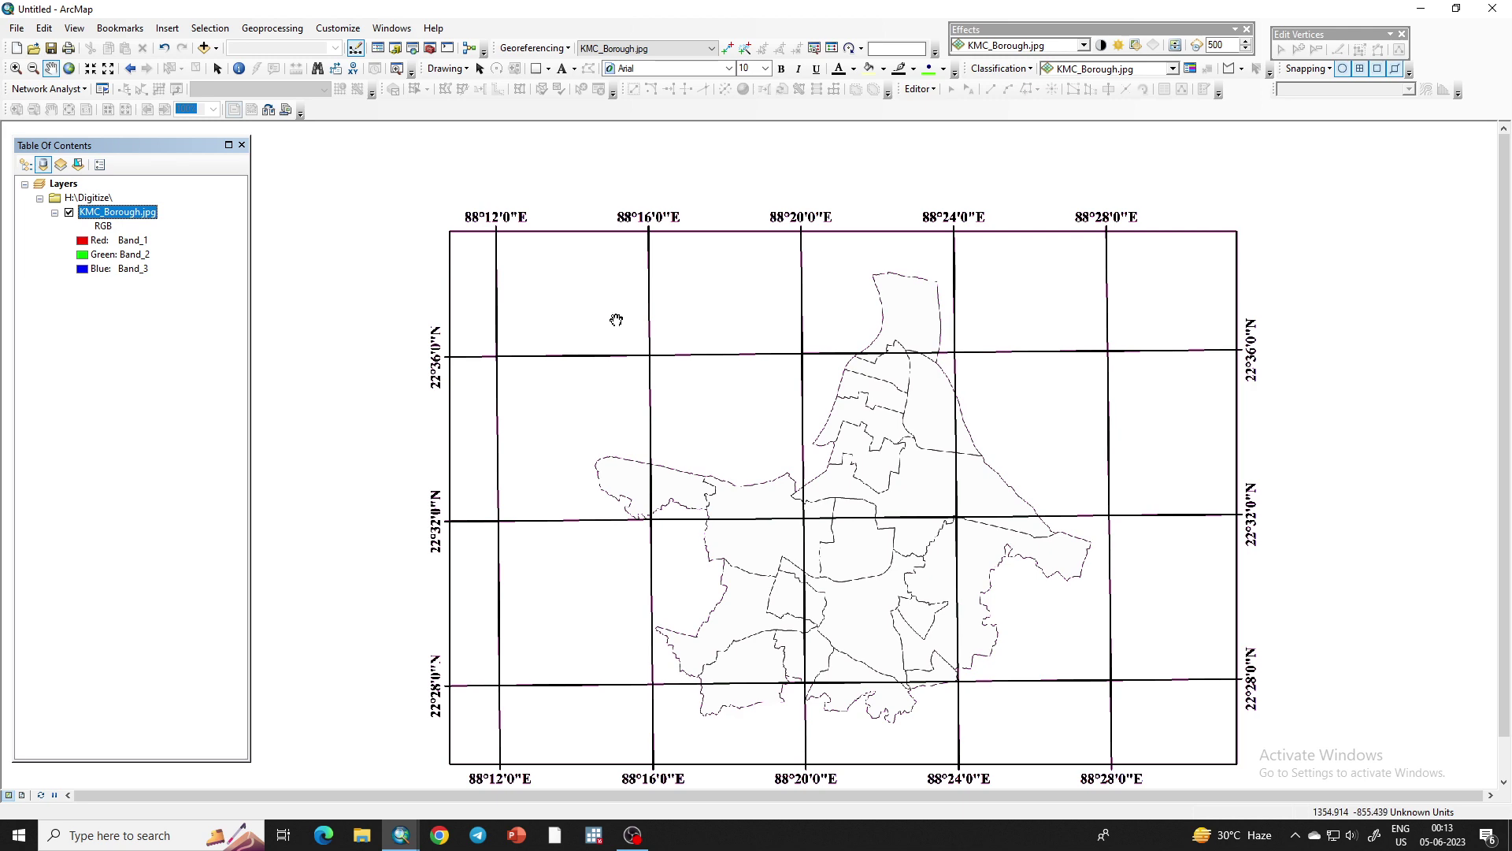
{"action": "left_click_drag", "start_coordinate": [641, 373], "coordinate": [655, 339]}
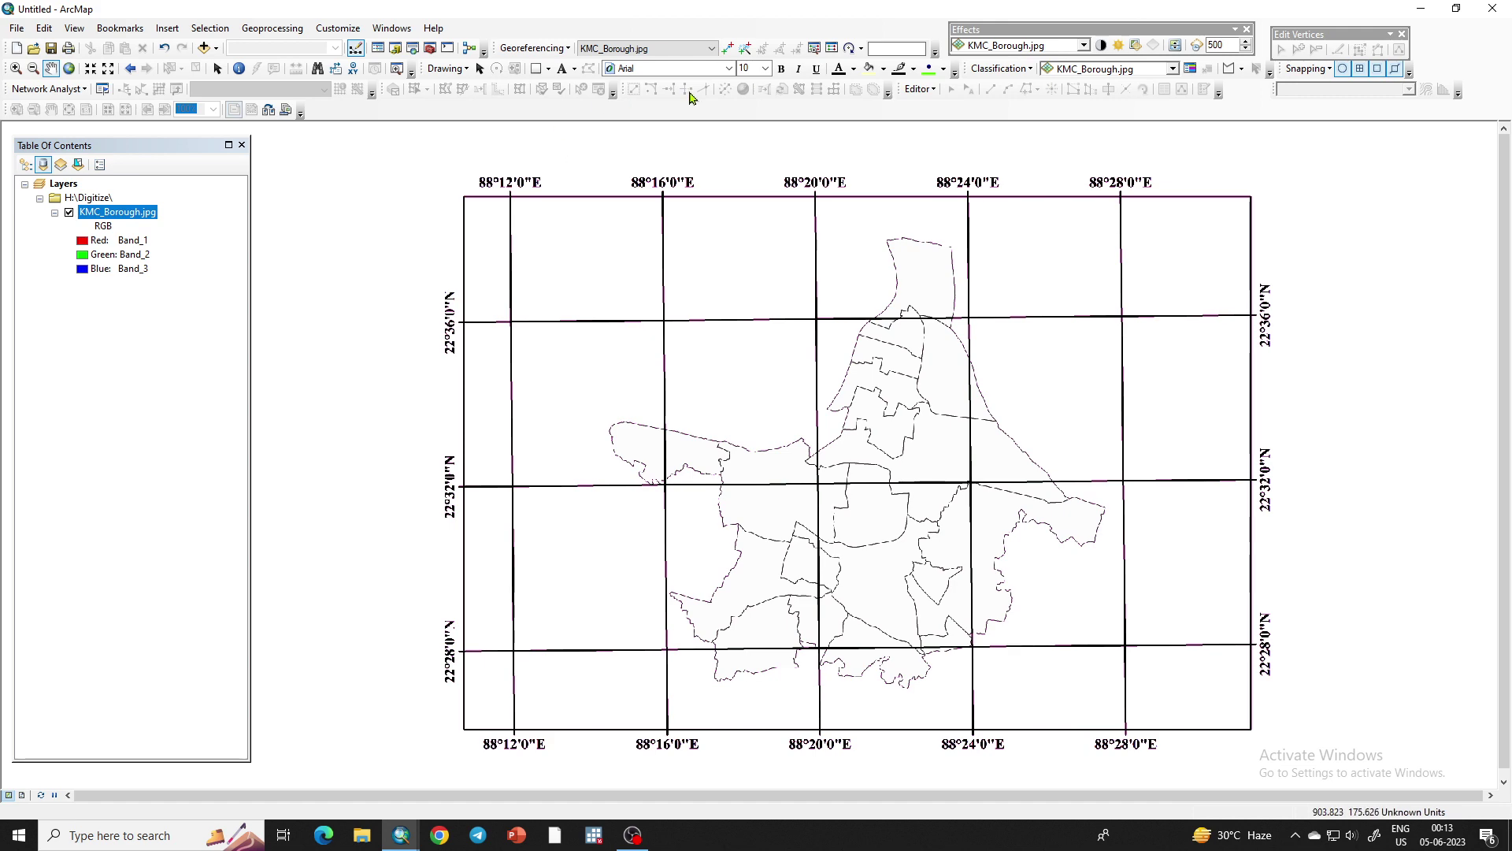
Start the Add Control Points tool and place a trial point at the 88°16'0"E, 22°36'0"N grid intersection, cancelling it
{"action": "left_click", "coordinate": [728, 51]}
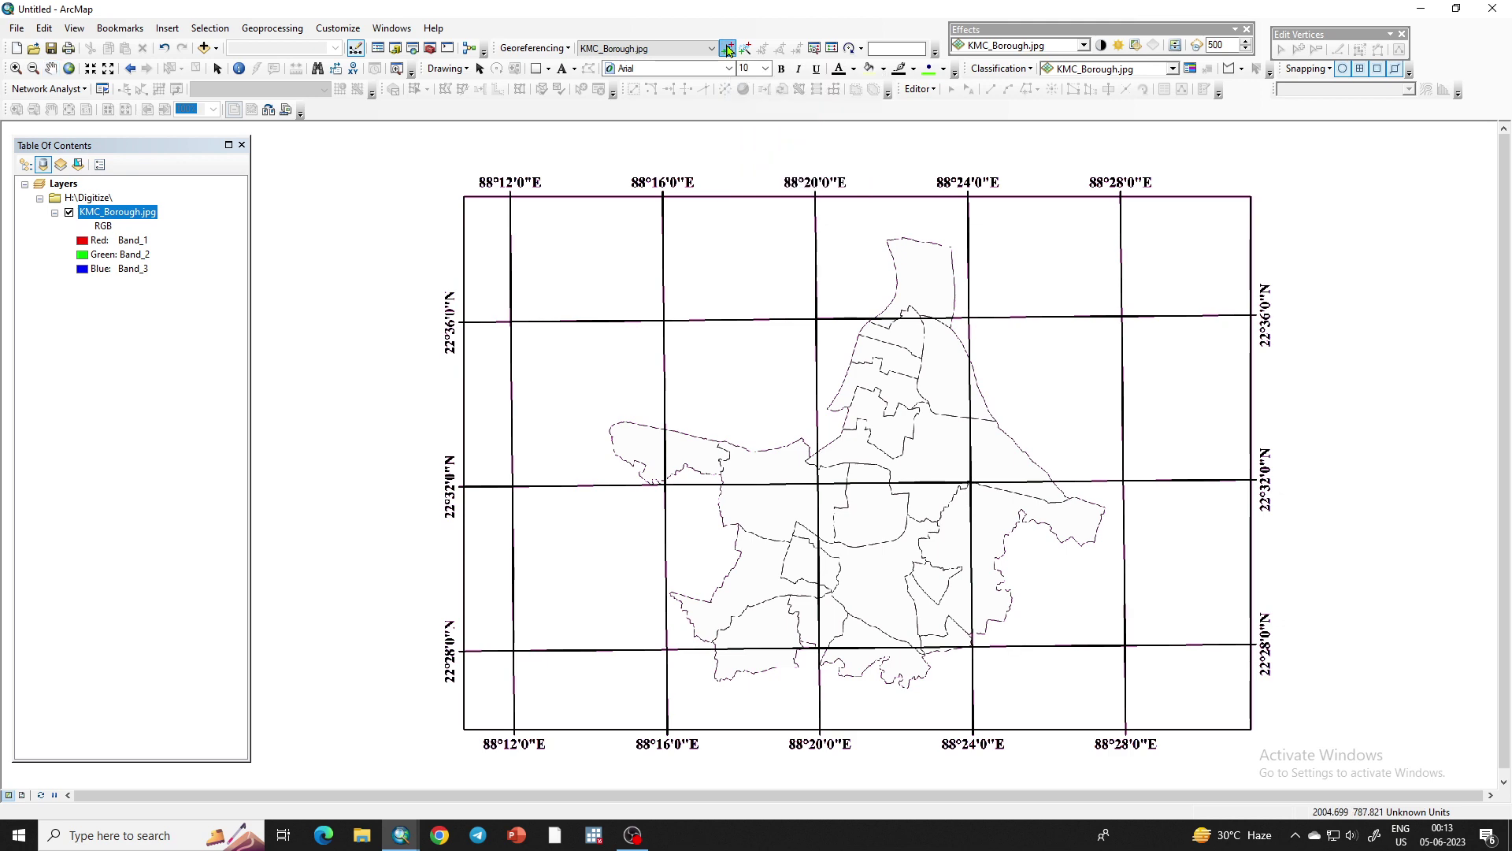
{"action": "scroll", "coordinate": [638, 328], "scroll_direction": "down", "scroll_amount": 1}
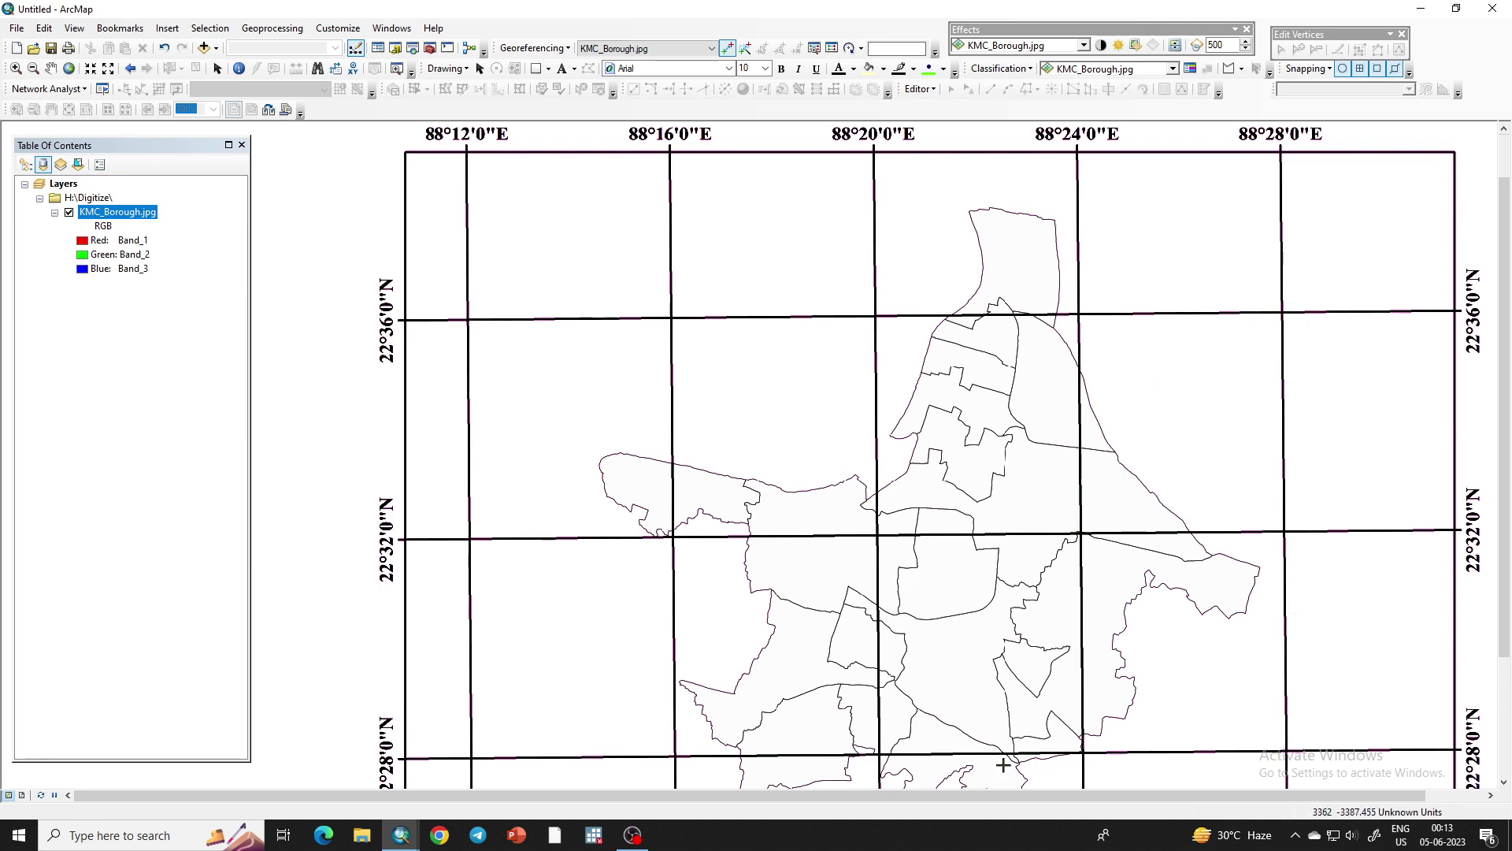
{"action": "scroll", "coordinate": [678, 362], "scroll_direction": "down", "scroll_amount": 5}
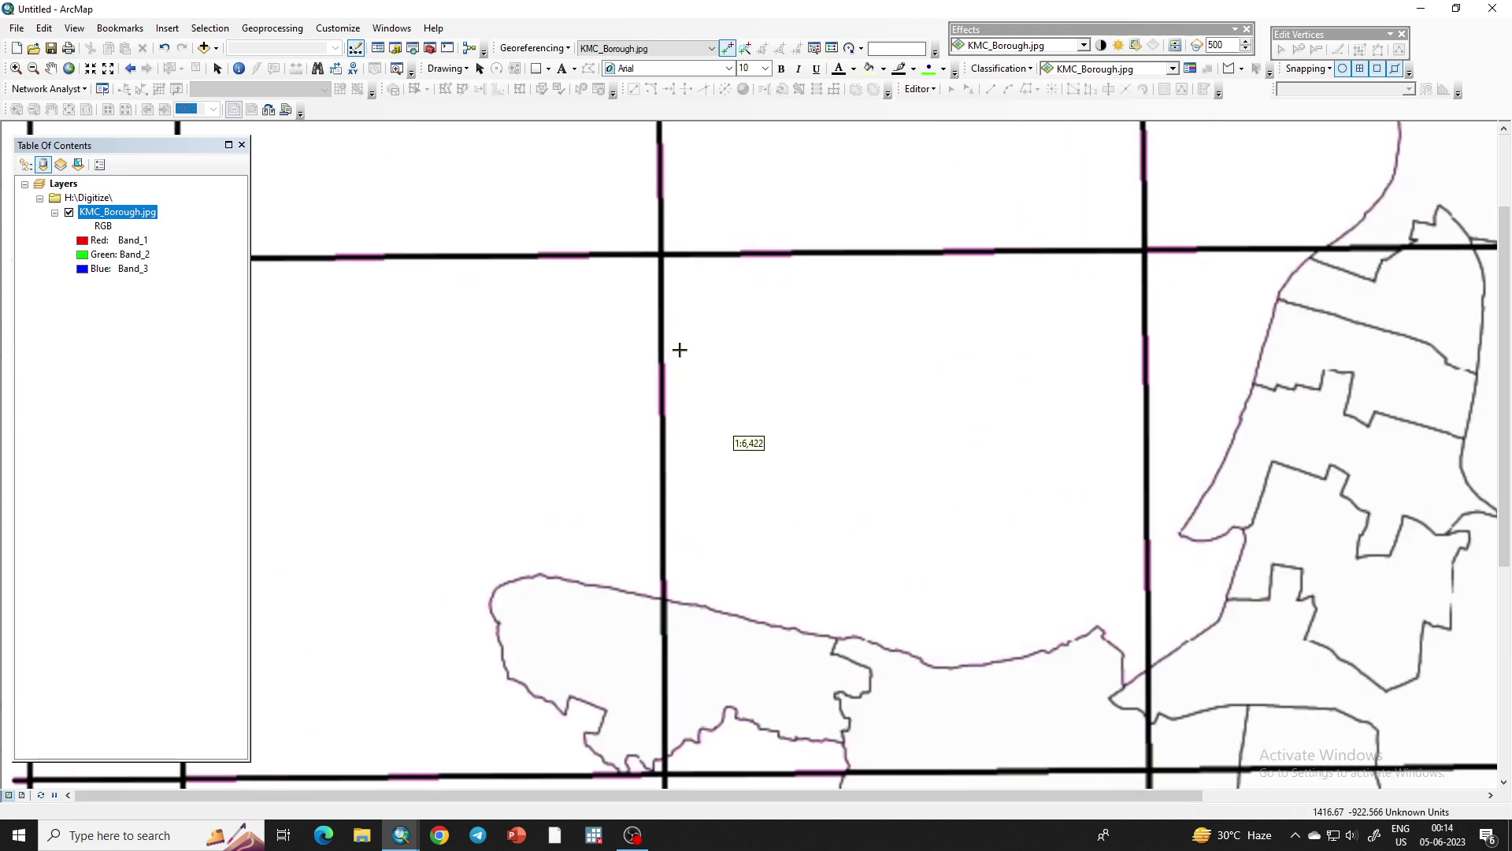
{"action": "scroll", "coordinate": [679, 349], "scroll_direction": "down", "scroll_amount": 1}
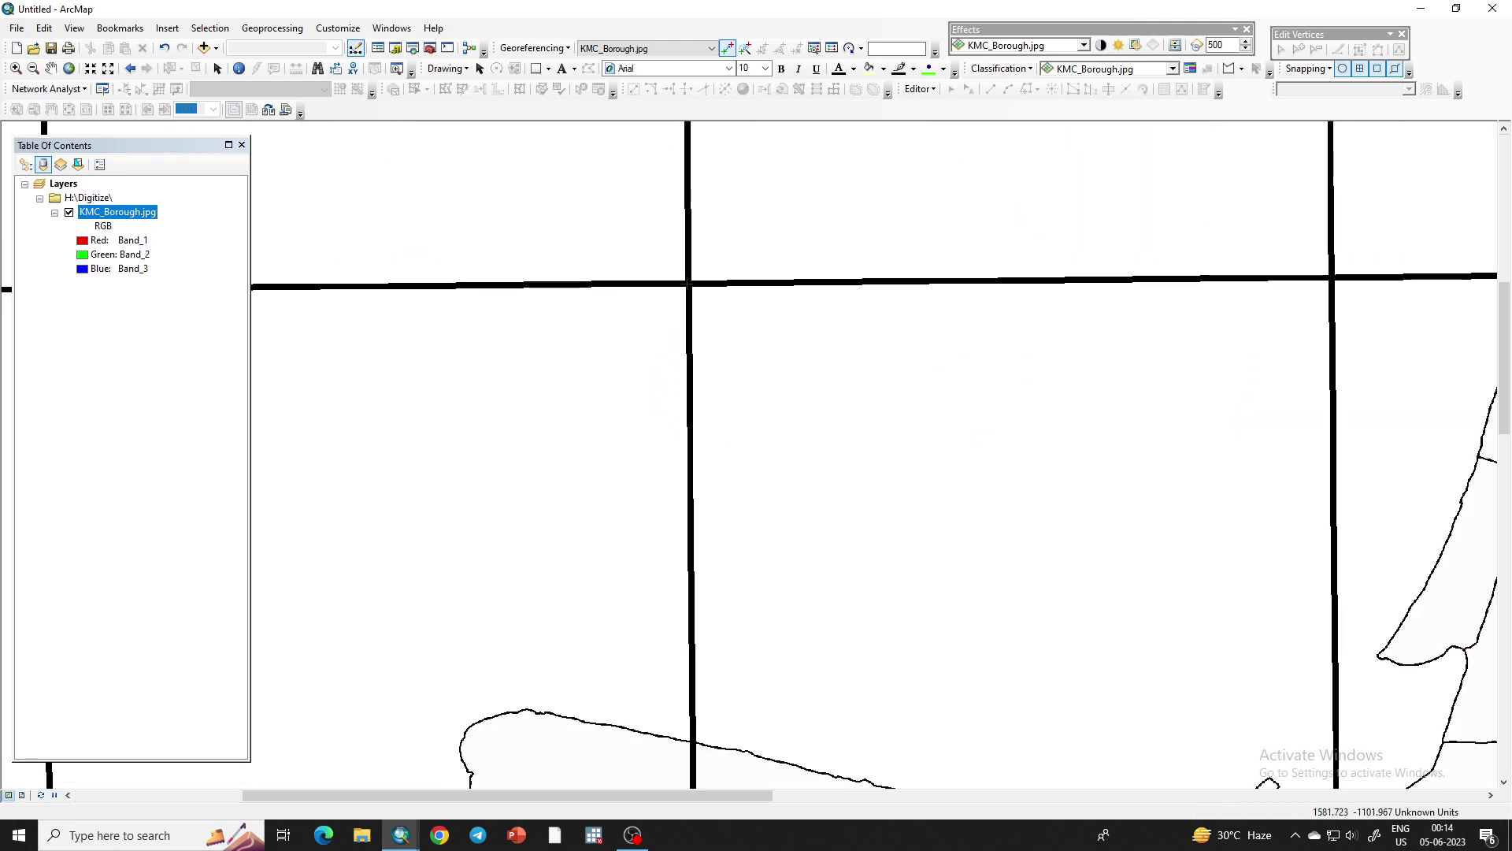
{"action": "left_click", "coordinate": [688, 285]}
{"action": "right_click", "coordinate": [689, 285]}
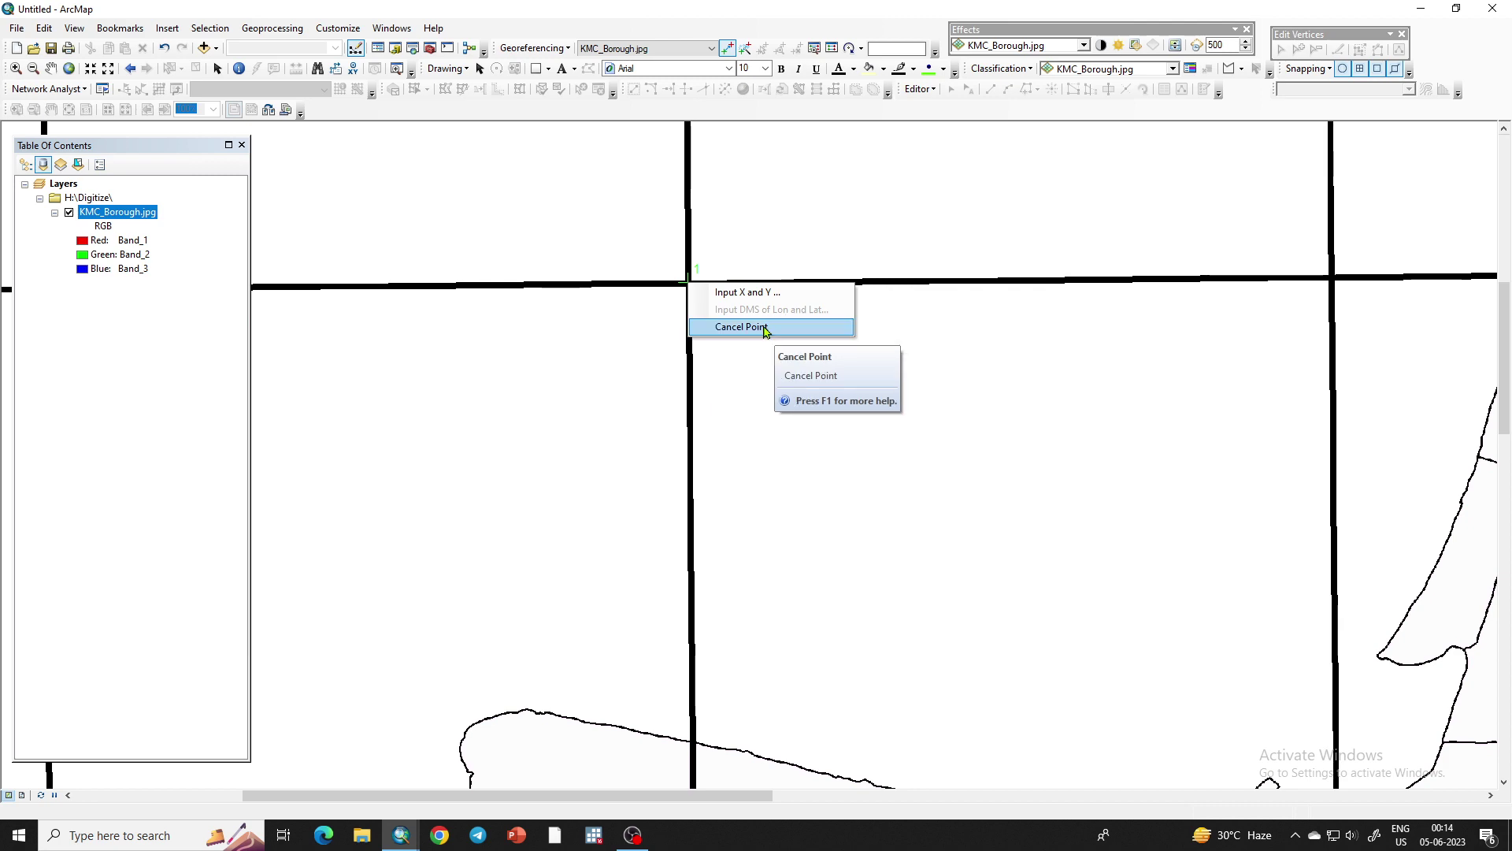
{"action": "left_click", "coordinate": [788, 327]}
Set the data frame's coordinate system to the favorite WGS 1984 UTM Zone 45N and apply it
{"action": "scroll", "coordinate": [584, 244], "scroll_direction": "up", "scroll_amount": 3}
{"action": "scroll", "coordinate": [586, 245], "scroll_direction": "up", "scroll_amount": 2}
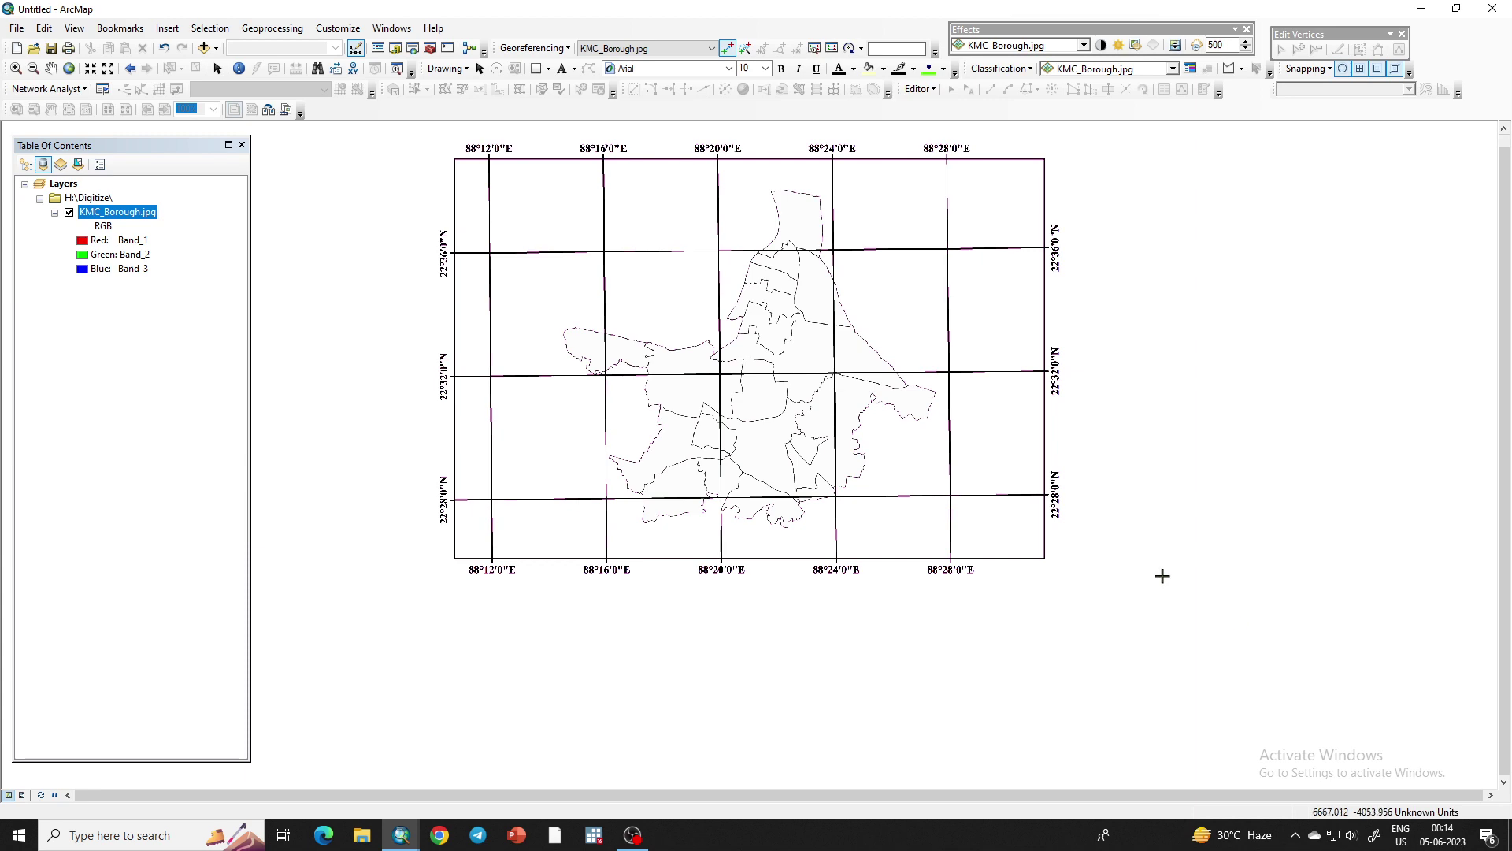
{"action": "right_click", "coordinate": [1363, 713]}
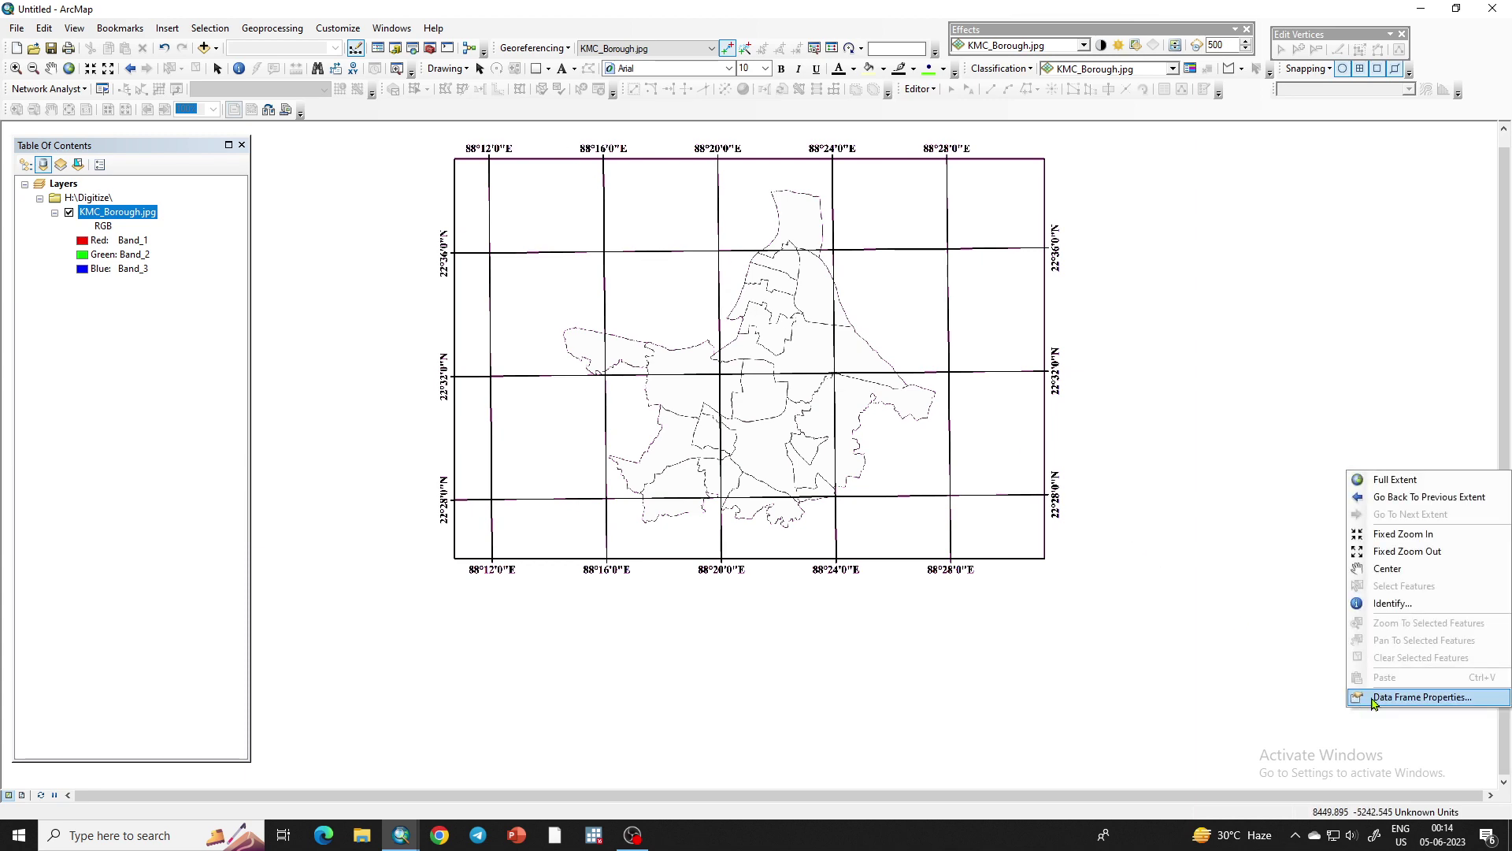
{"action": "left_click", "coordinate": [1375, 697]}
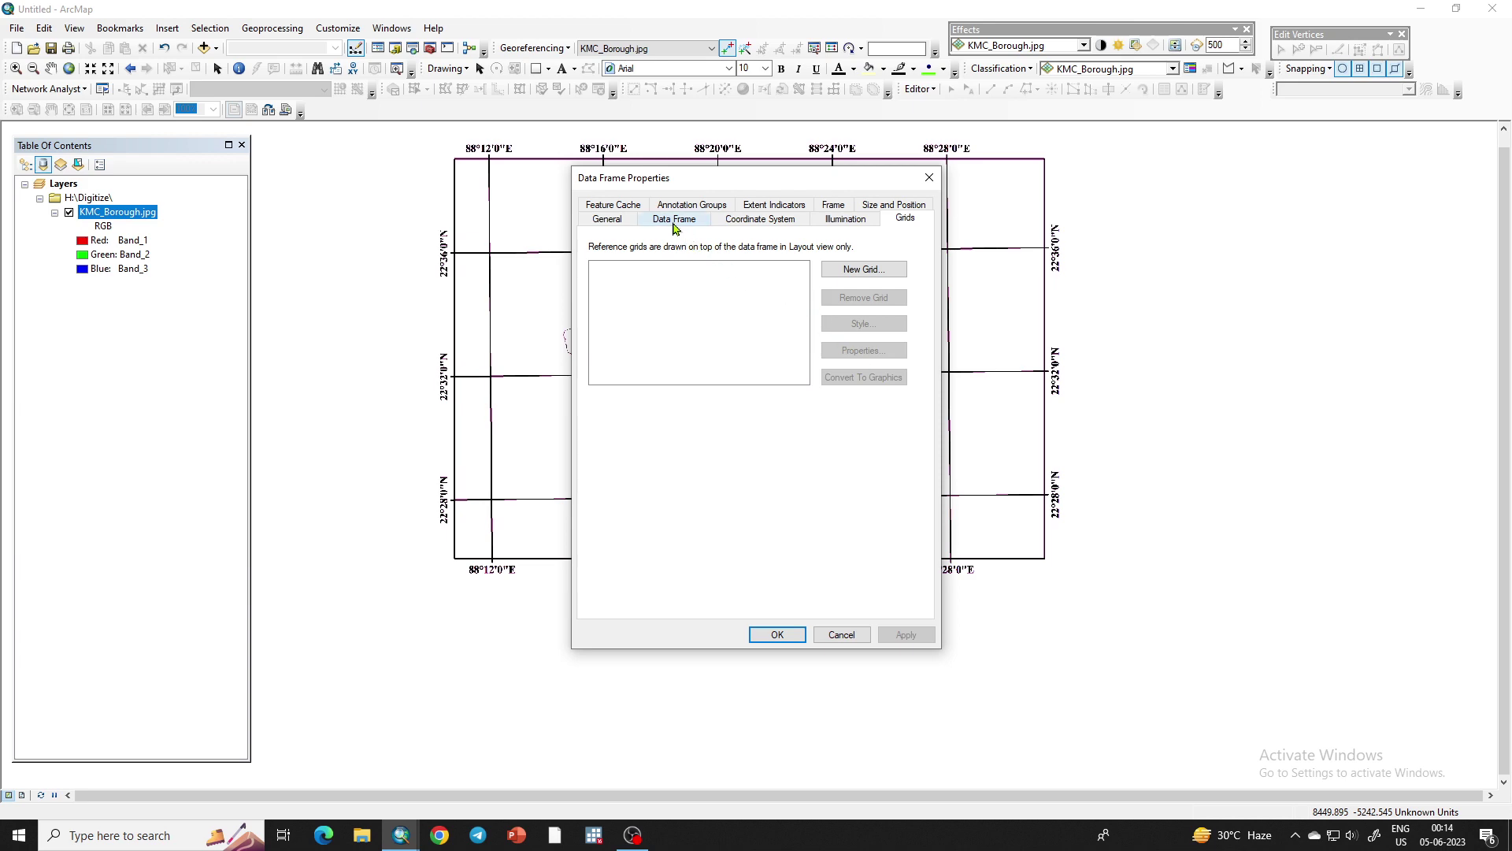
{"action": "left_click", "coordinate": [786, 226]}
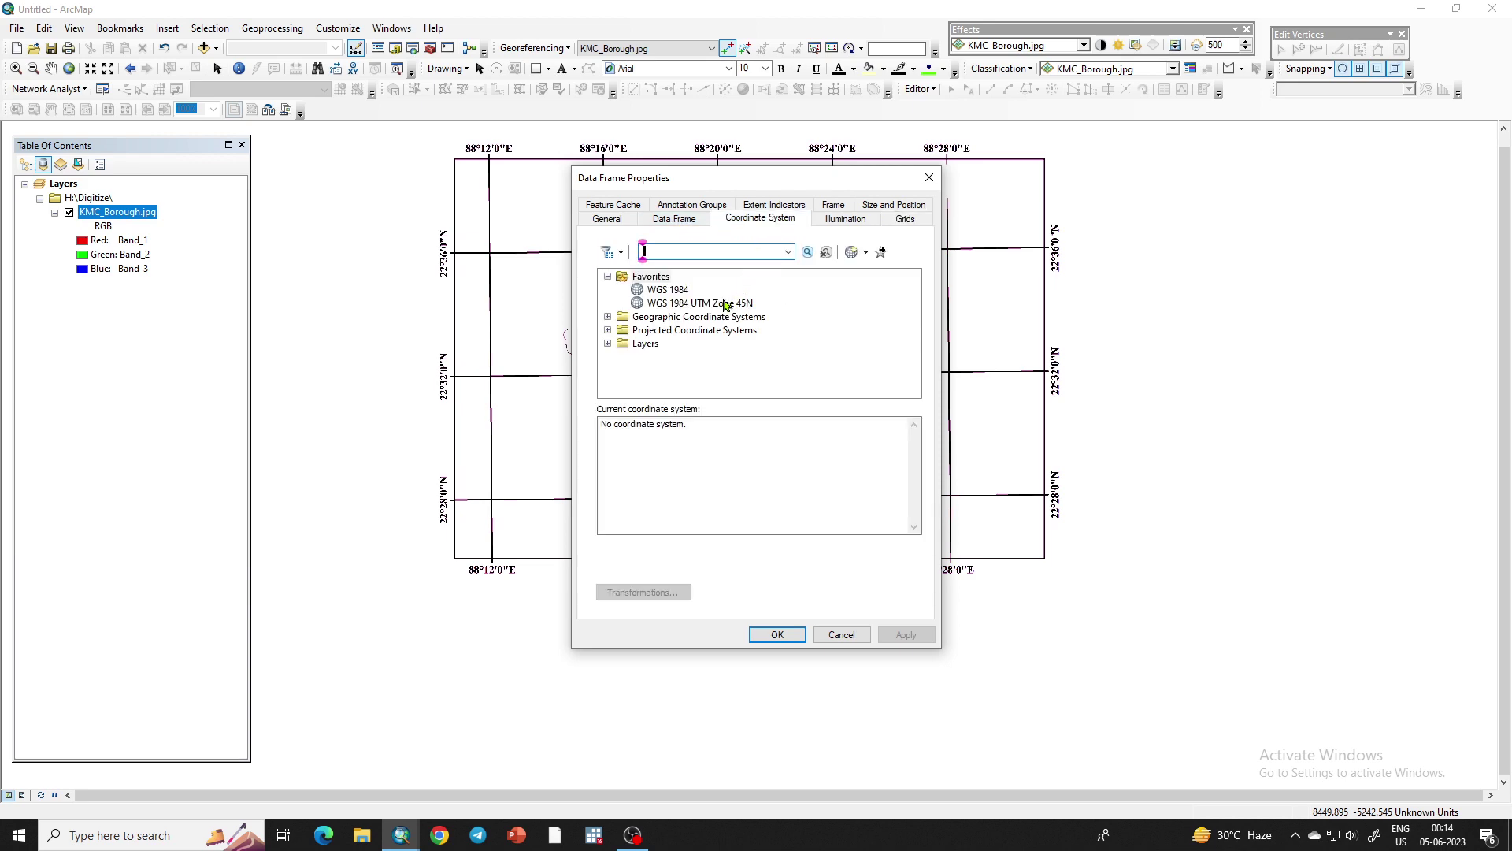
{"action": "left_click", "coordinate": [674, 305]}
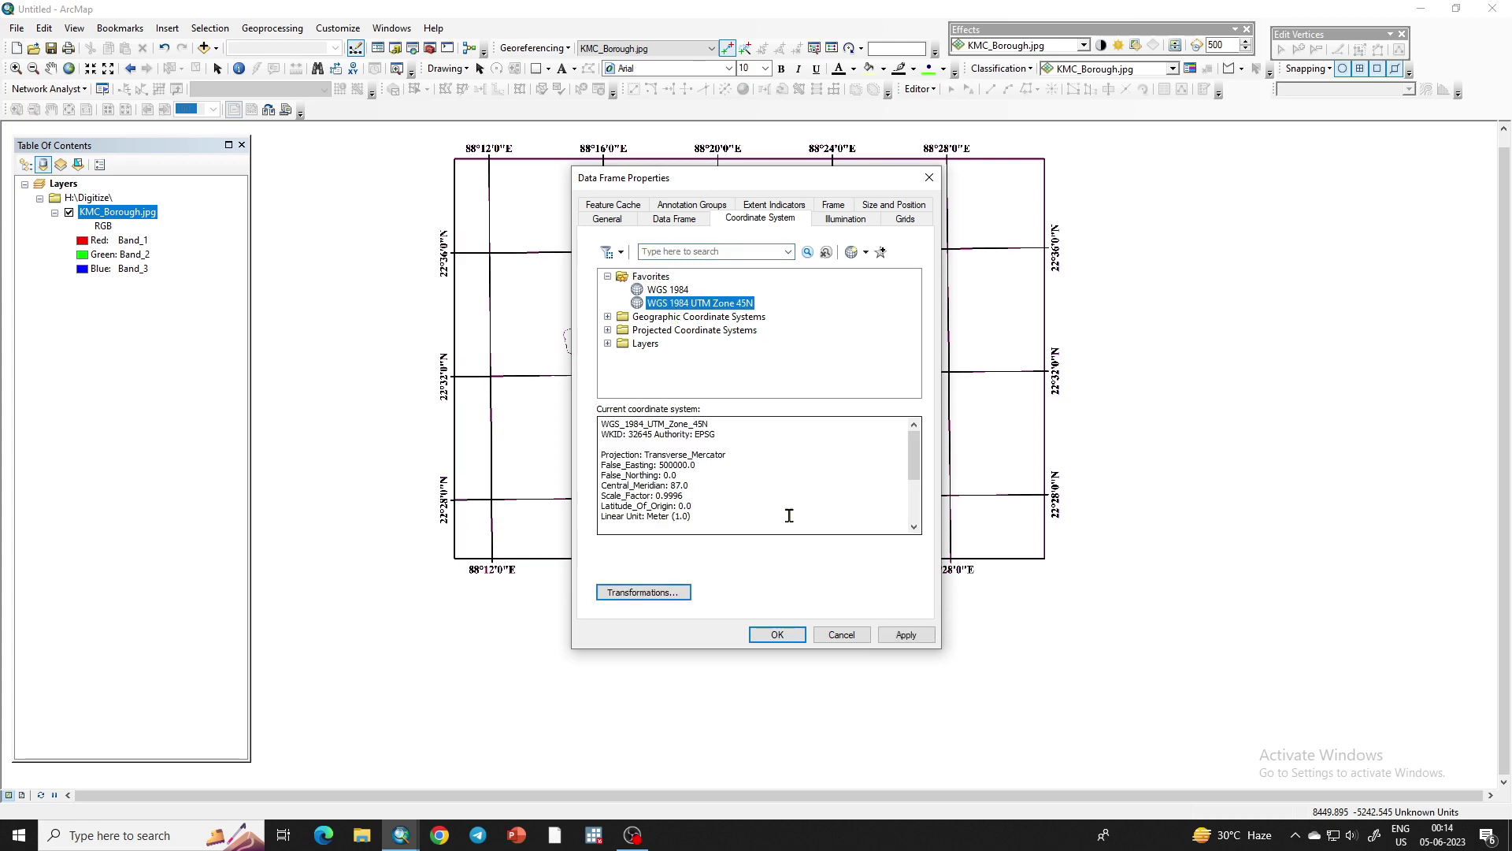
{"action": "left_click", "coordinate": [907, 635]}
{"action": "left_click", "coordinate": [776, 635]}
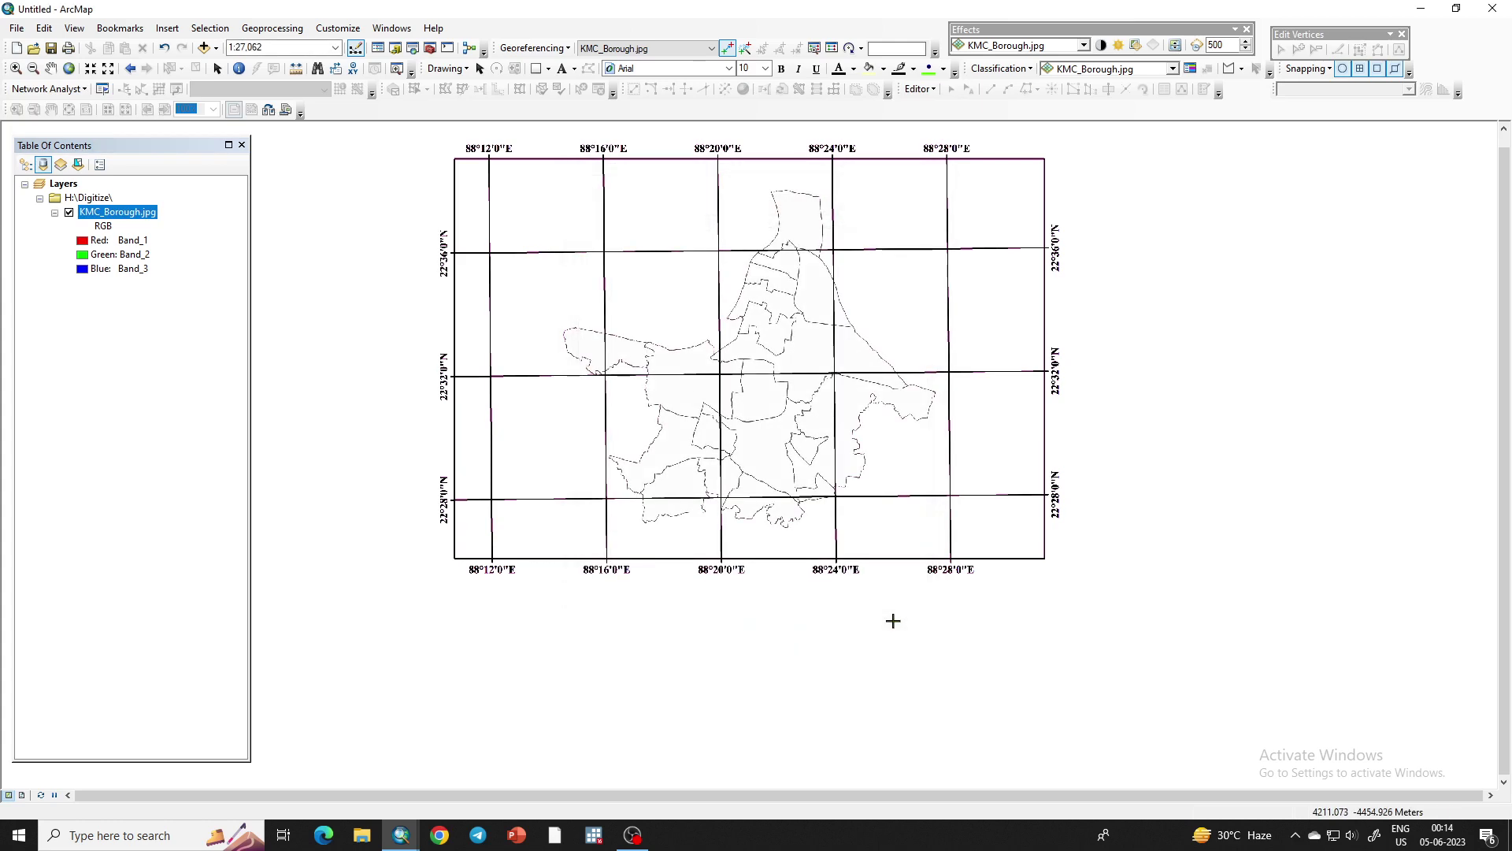
{"action": "left_click", "coordinate": [604, 253]}
{"action": "right_click", "coordinate": [605, 253]}
{"action": "left_click", "coordinate": [632, 296]}
Reopen the data frame's coordinate system settings and expand the projected systems to UTM, WGS 1984, Northern Hemisphere
{"action": "scroll", "coordinate": [801, 573], "scroll_direction": "down", "scroll_amount": 3}
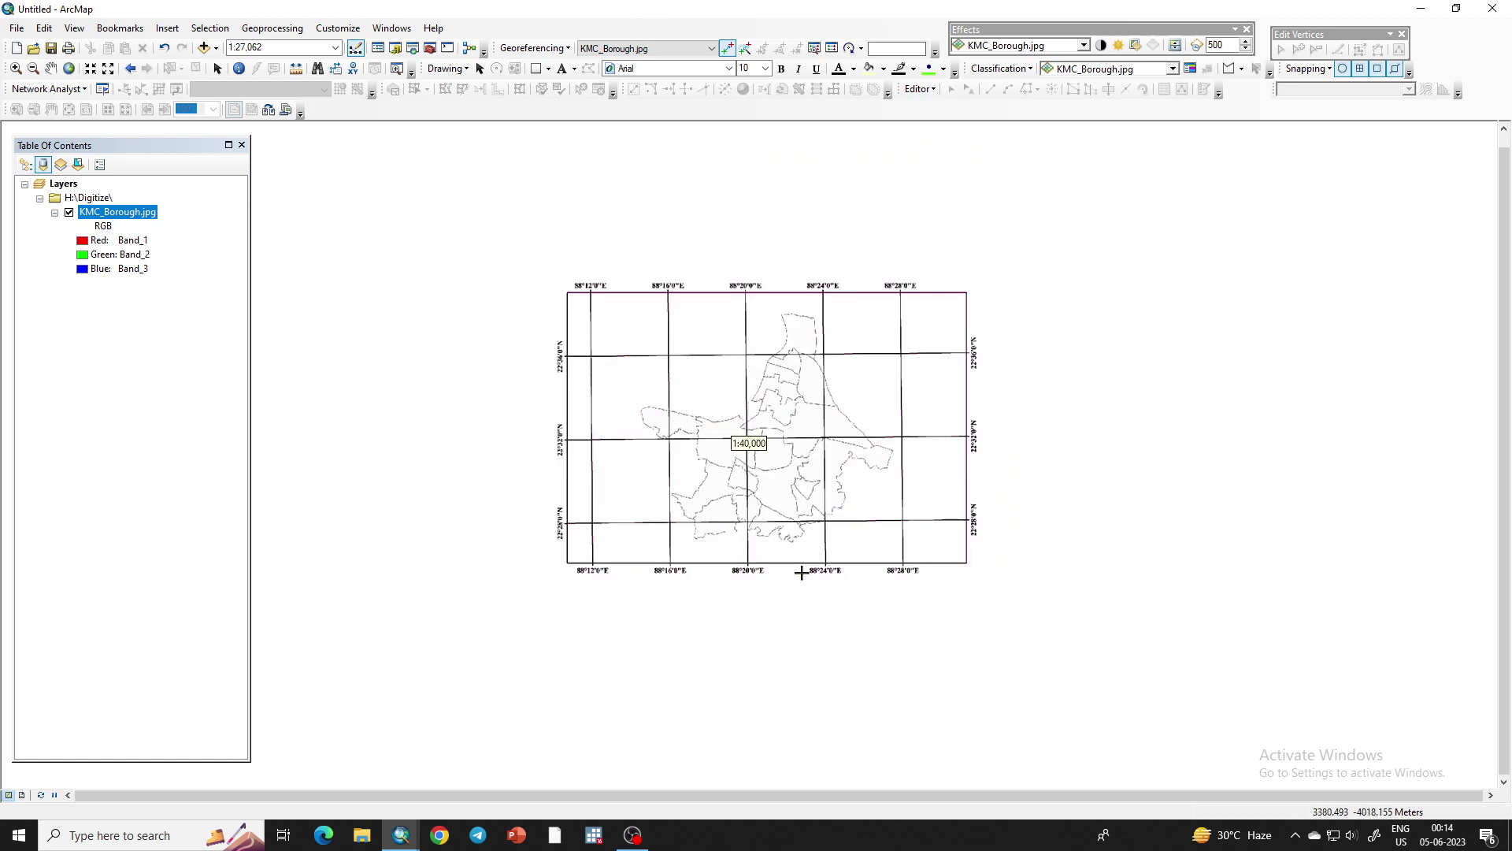
{"action": "right_click", "coordinate": [1201, 604]}
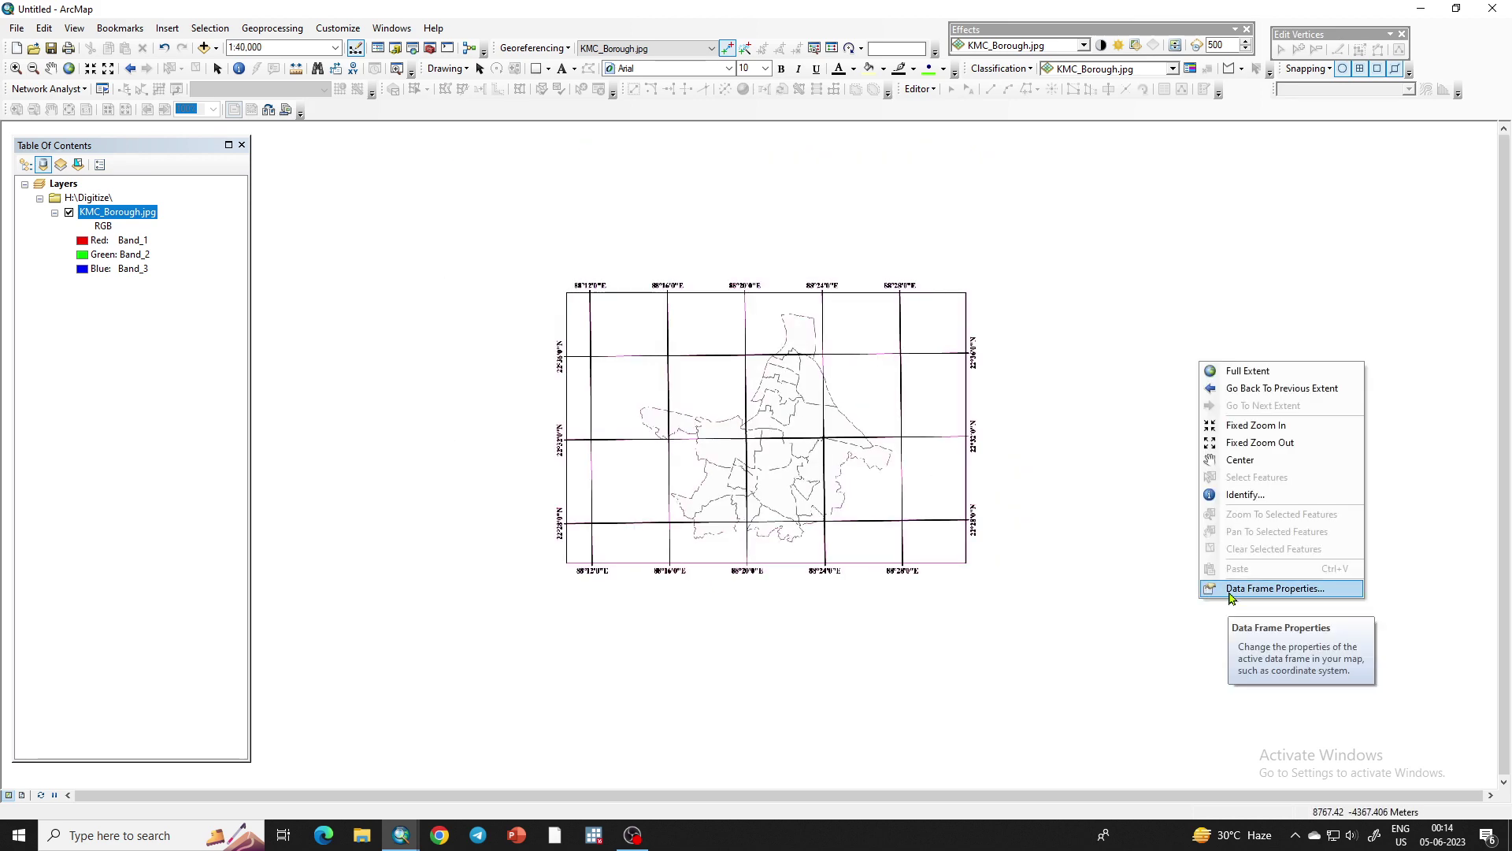
{"action": "left_click", "coordinate": [1232, 592]}
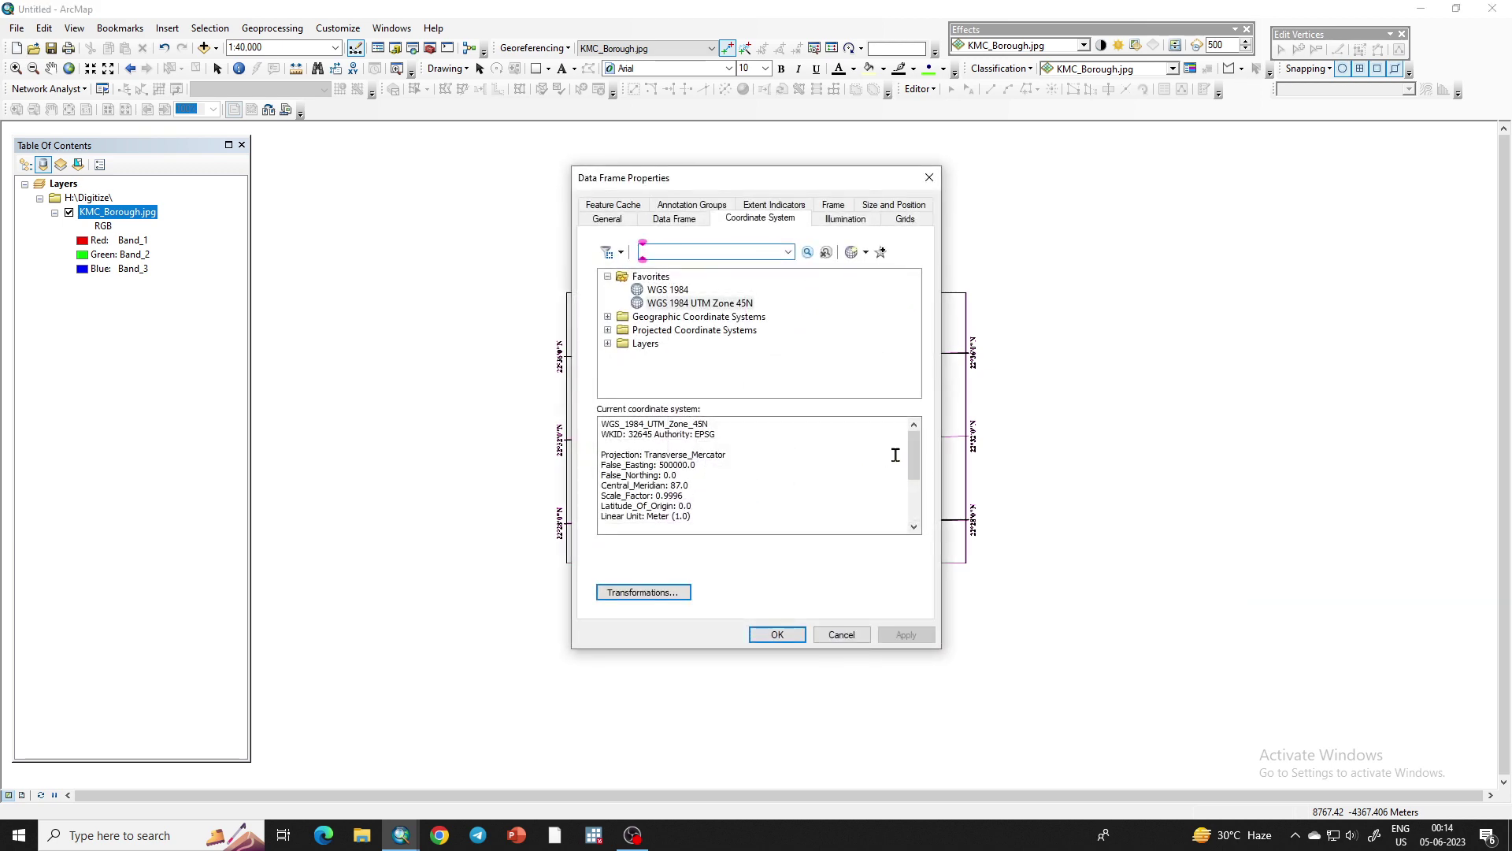
{"action": "left_click", "coordinate": [608, 332]}
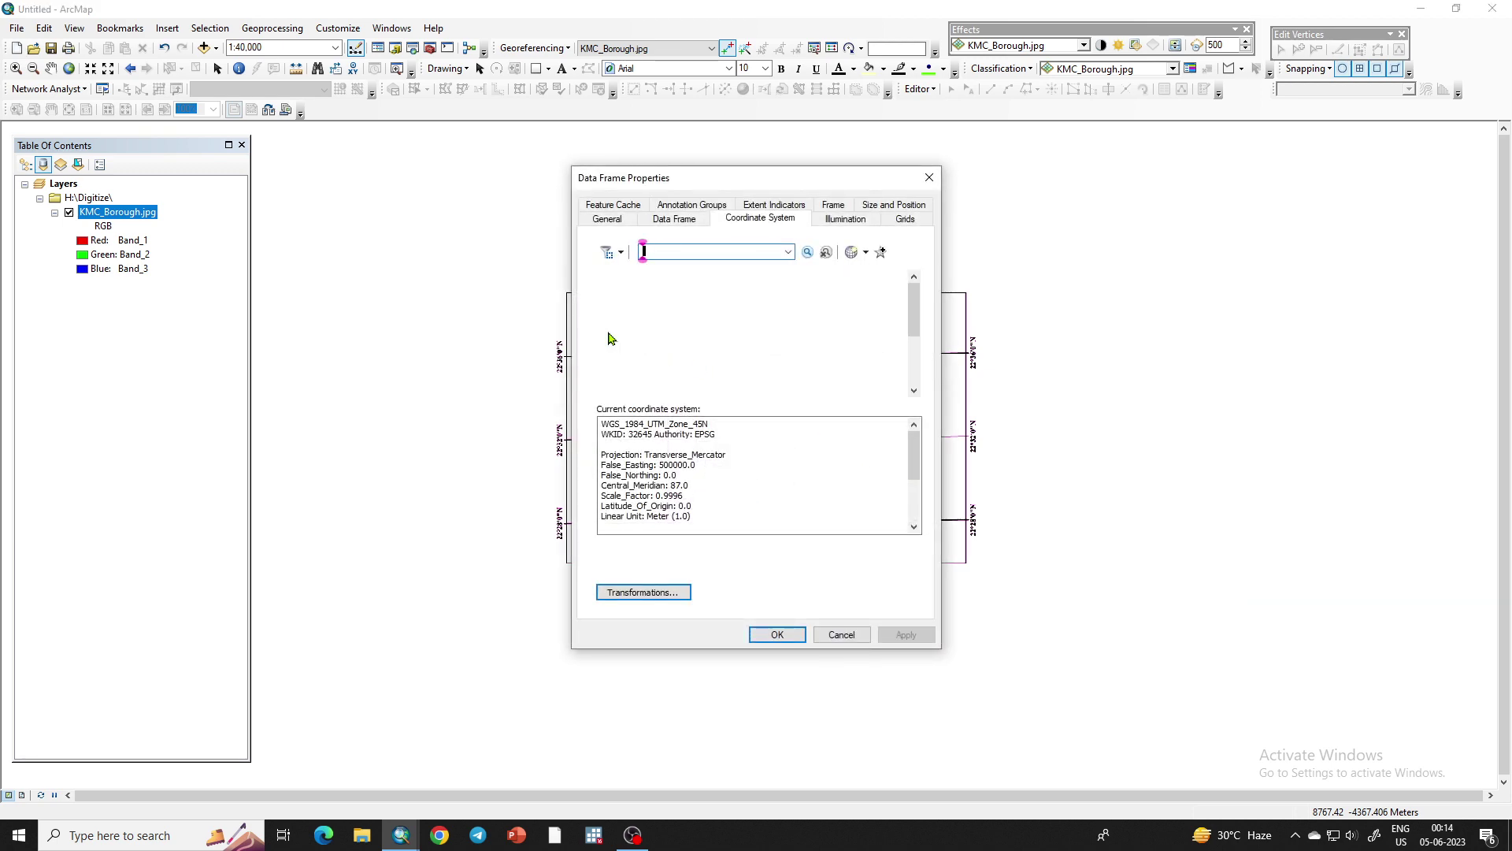
{"action": "scroll", "coordinate": [664, 366], "scroll_direction": "down", "scroll_amount": 2}
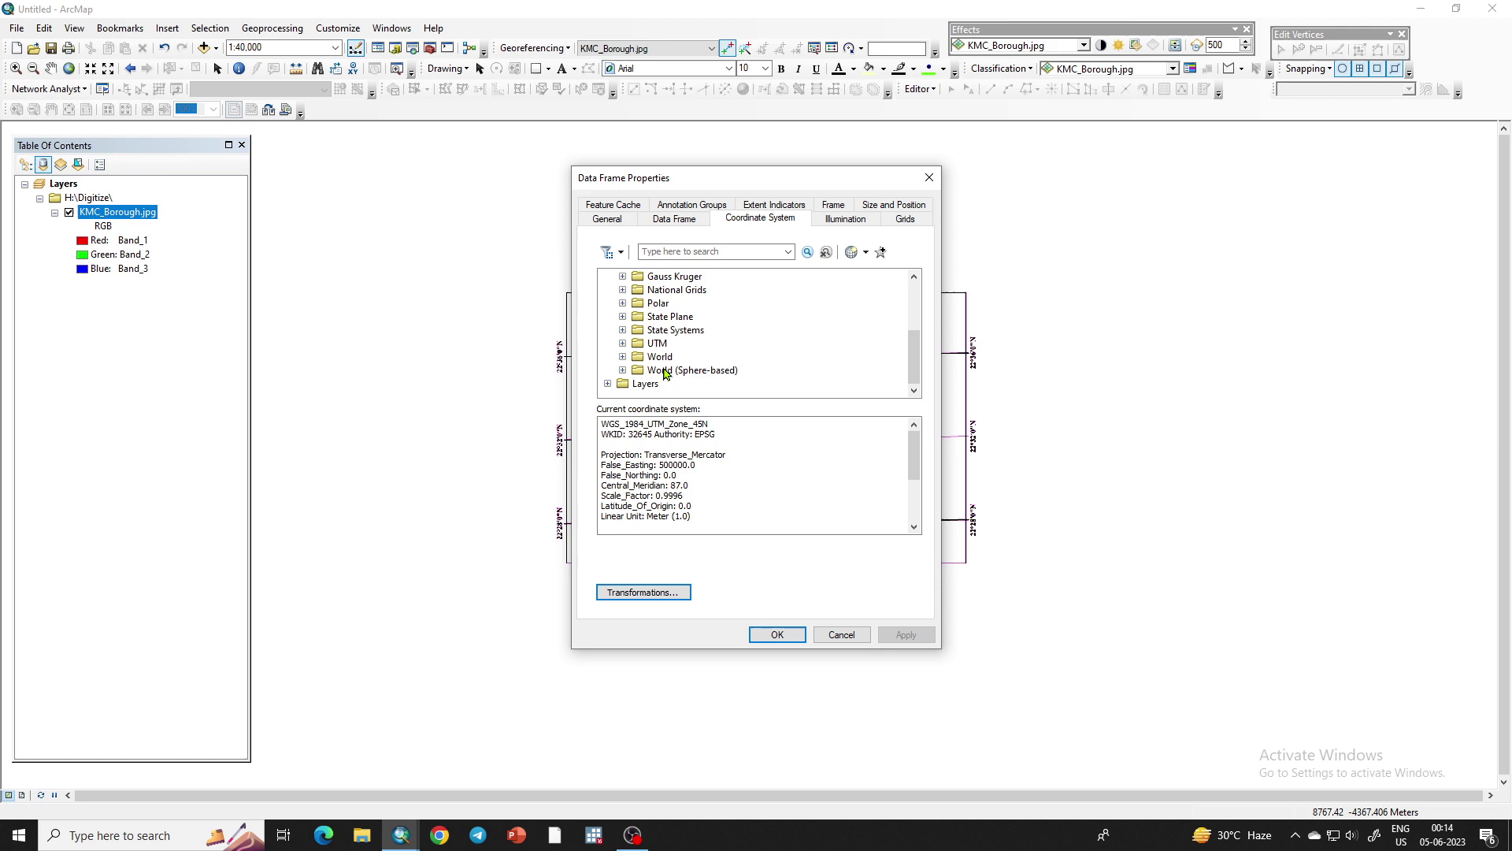
{"action": "double_click", "coordinate": [640, 344]}
{"action": "scroll", "coordinate": [701, 390], "scroll_direction": "down", "scroll_amount": 3}
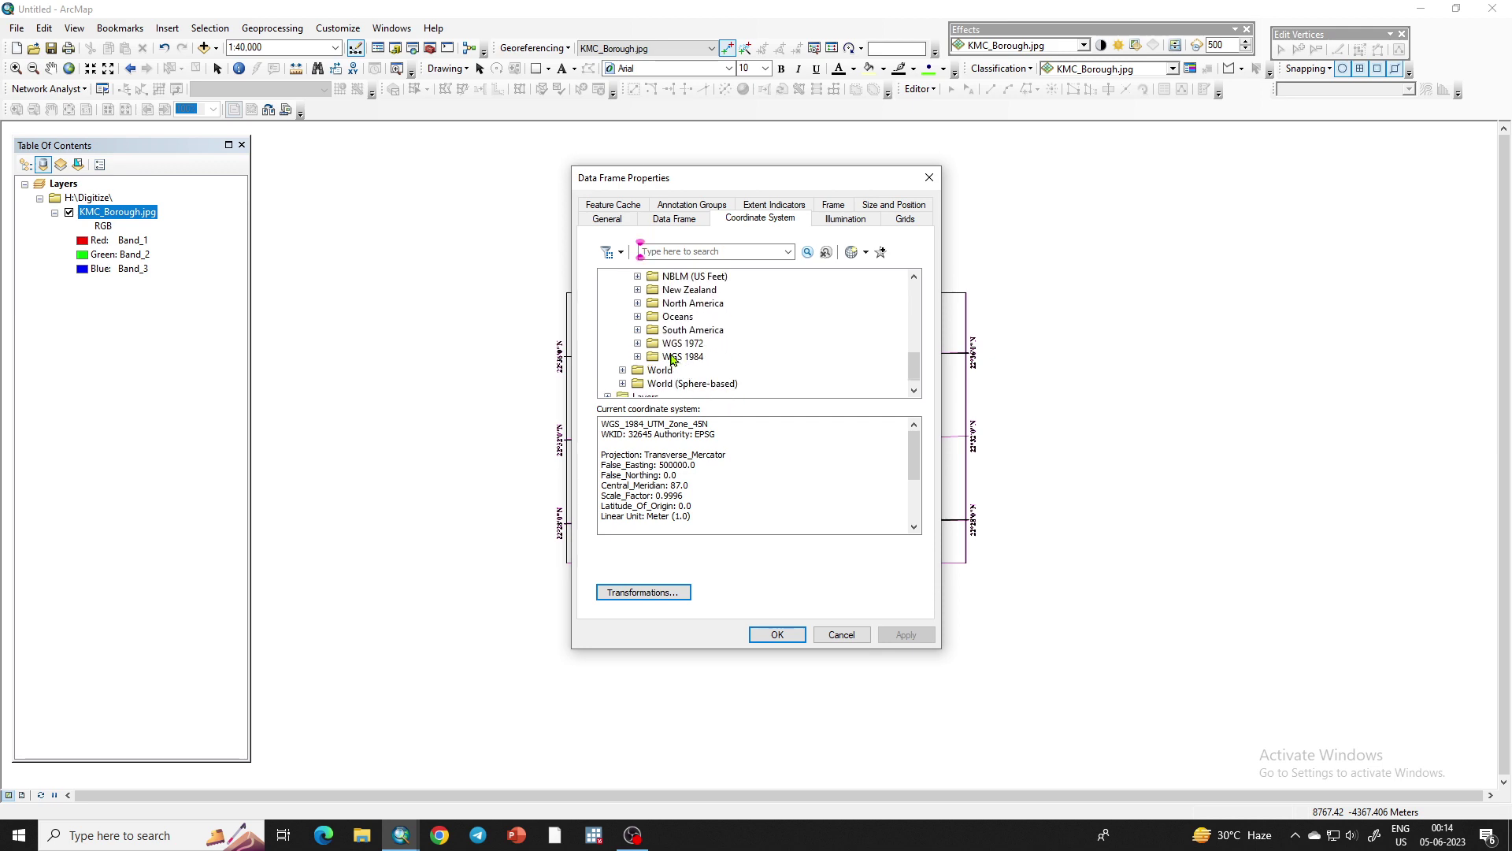
{"action": "left_click", "coordinate": [671, 359]}
{"action": "left_click", "coordinate": [638, 357]}
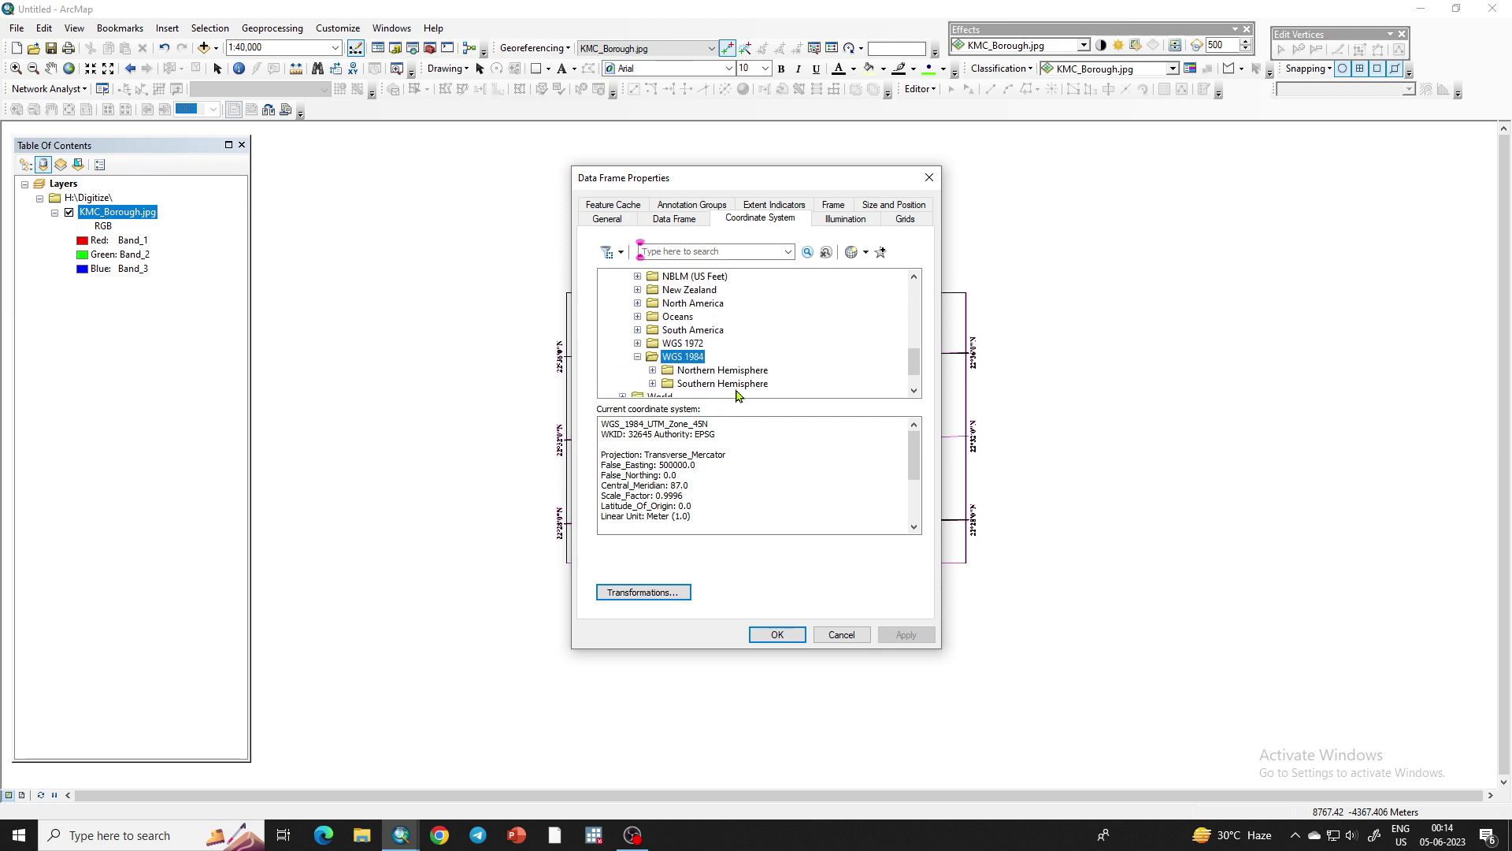
{"action": "left_click", "coordinate": [653, 370]}
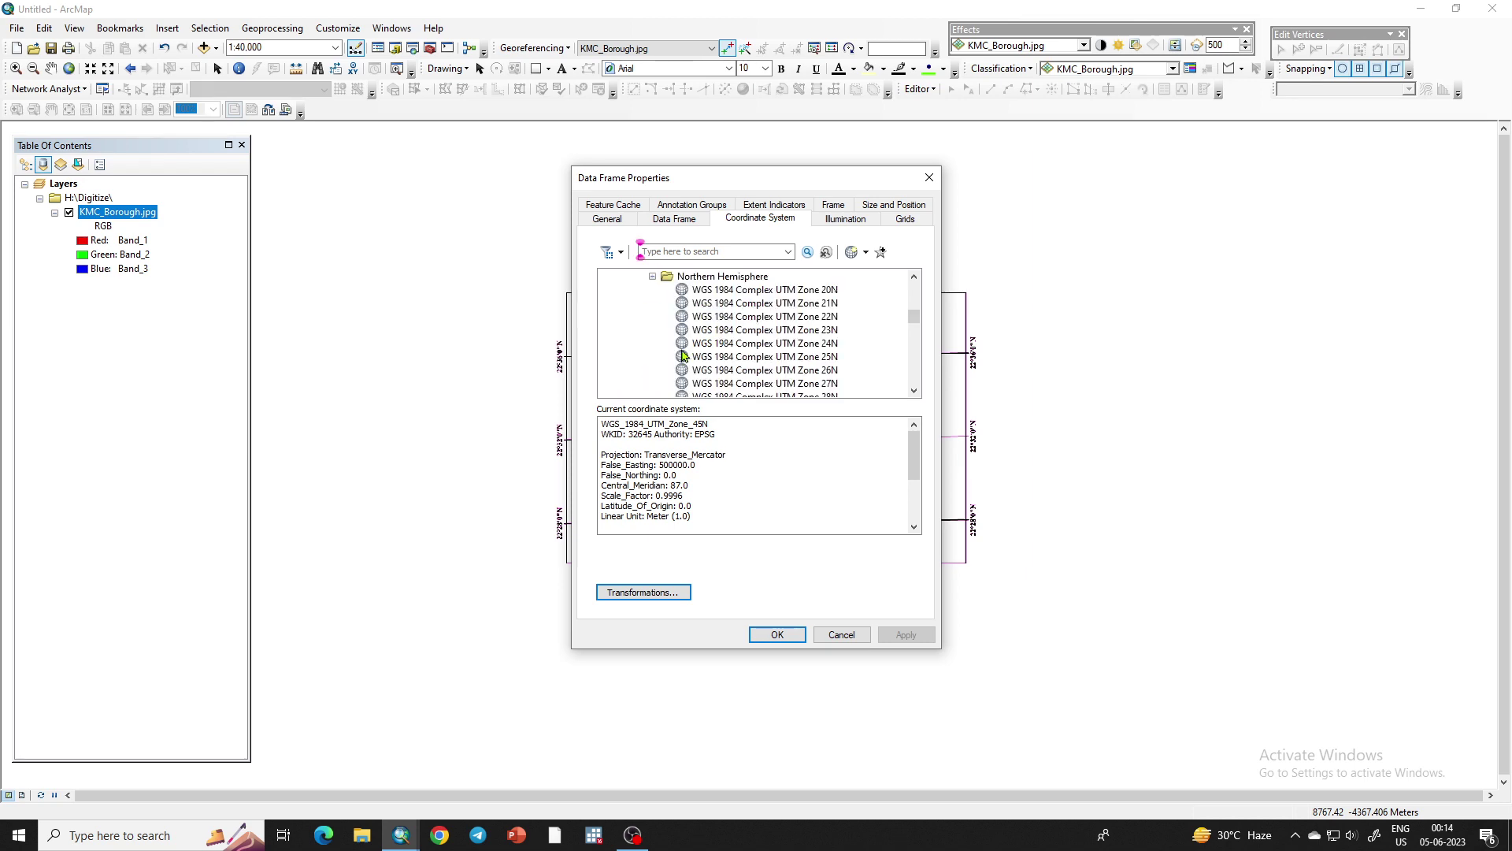
Choose WGS 1984 UTM Zone 45N from the Northern Hemisphere systems and apply it to the data frame
{"action": "scroll", "coordinate": [727, 353], "scroll_direction": "down", "scroll_amount": 2}
{"action": "scroll", "coordinate": [726, 353], "scroll_direction": "down", "scroll_amount": 14}
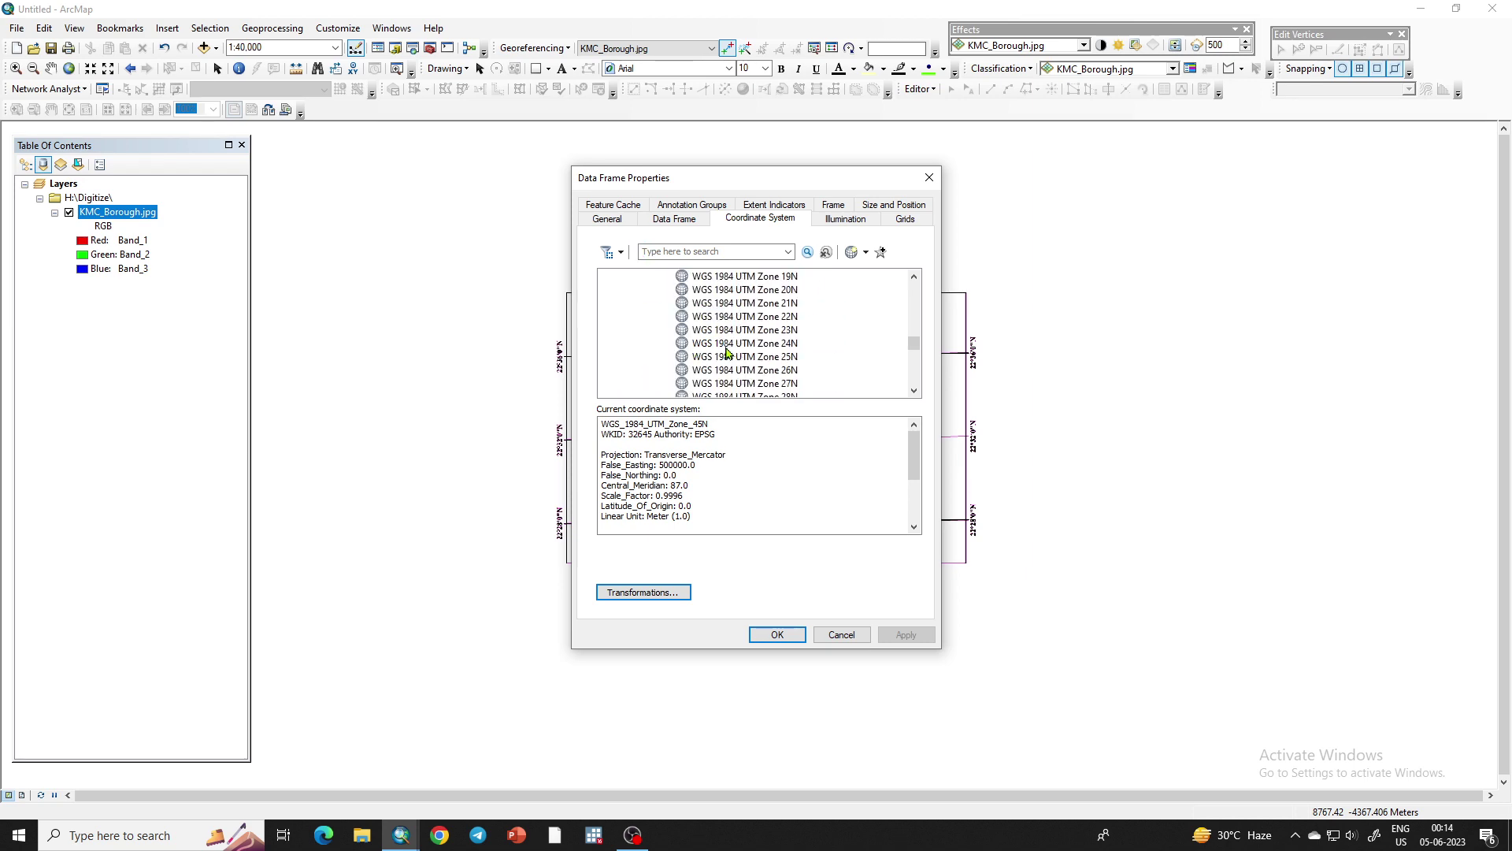
{"action": "scroll", "coordinate": [726, 352], "scroll_direction": "down", "scroll_amount": 2}
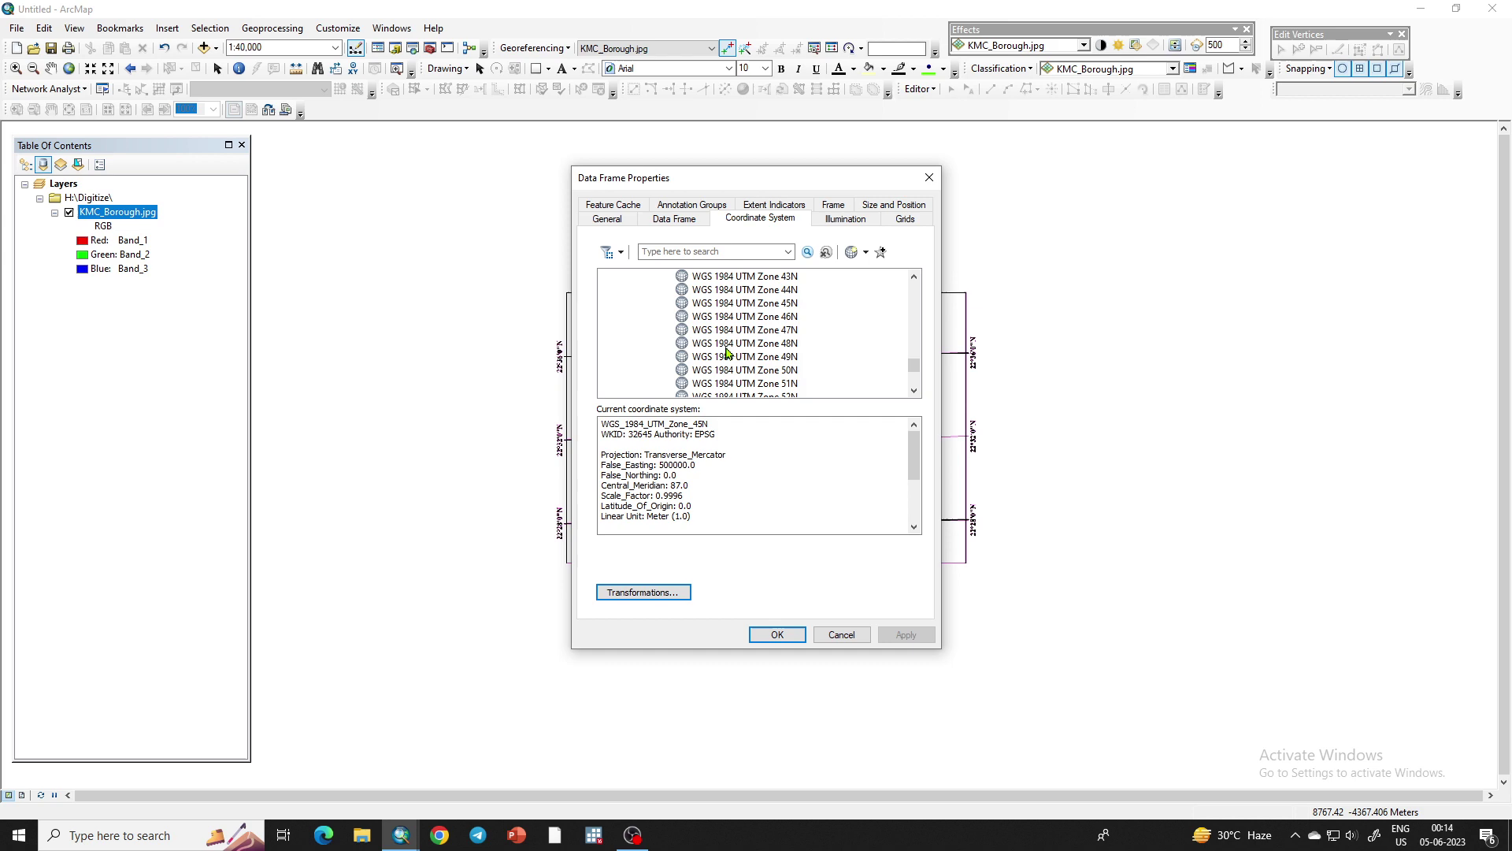
{"action": "left_click", "coordinate": [750, 307]}
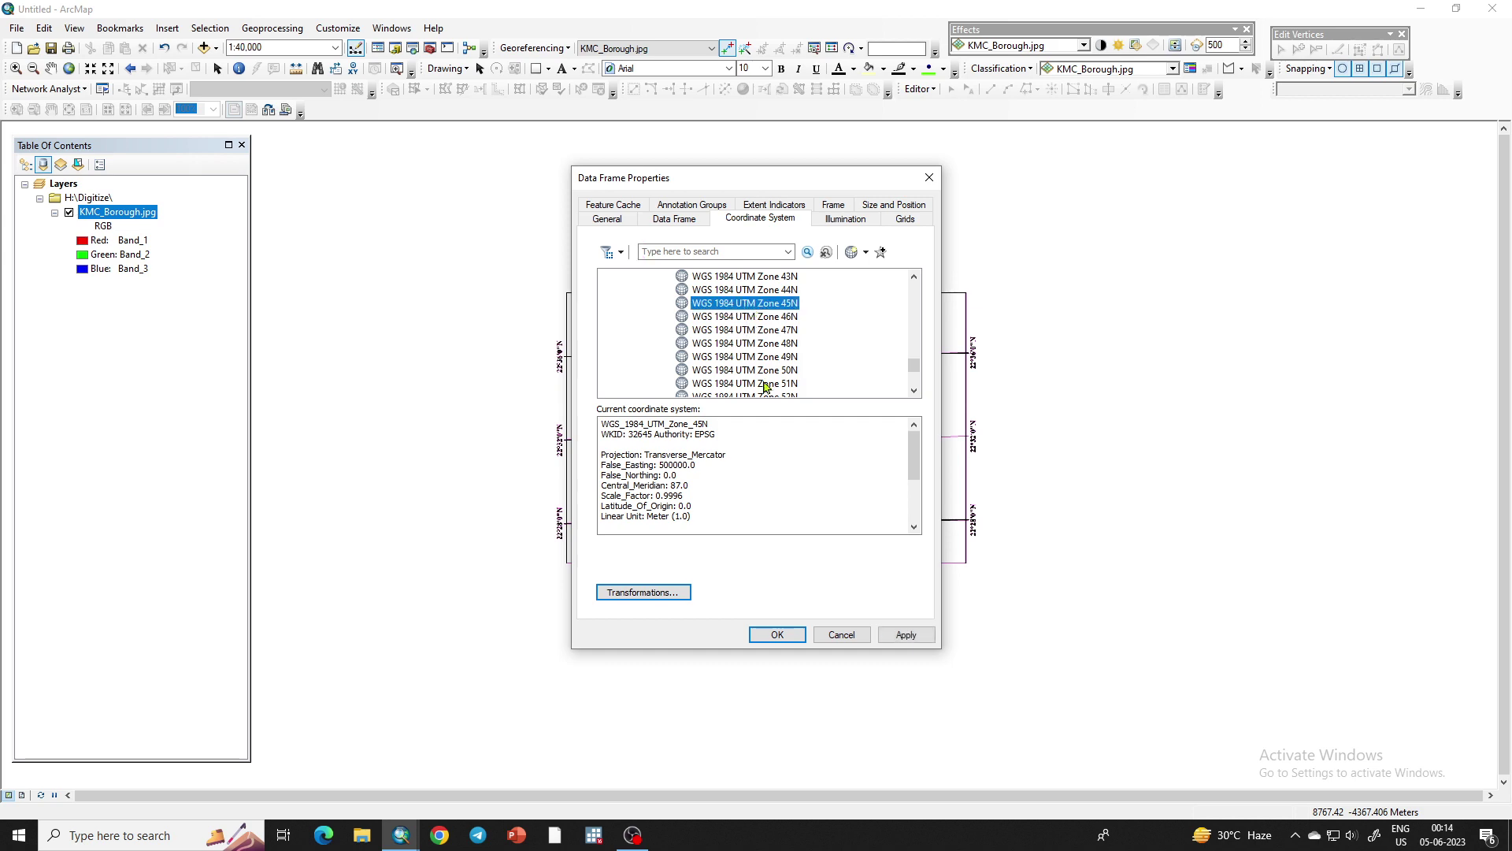
{"action": "left_click", "coordinate": [898, 635]}
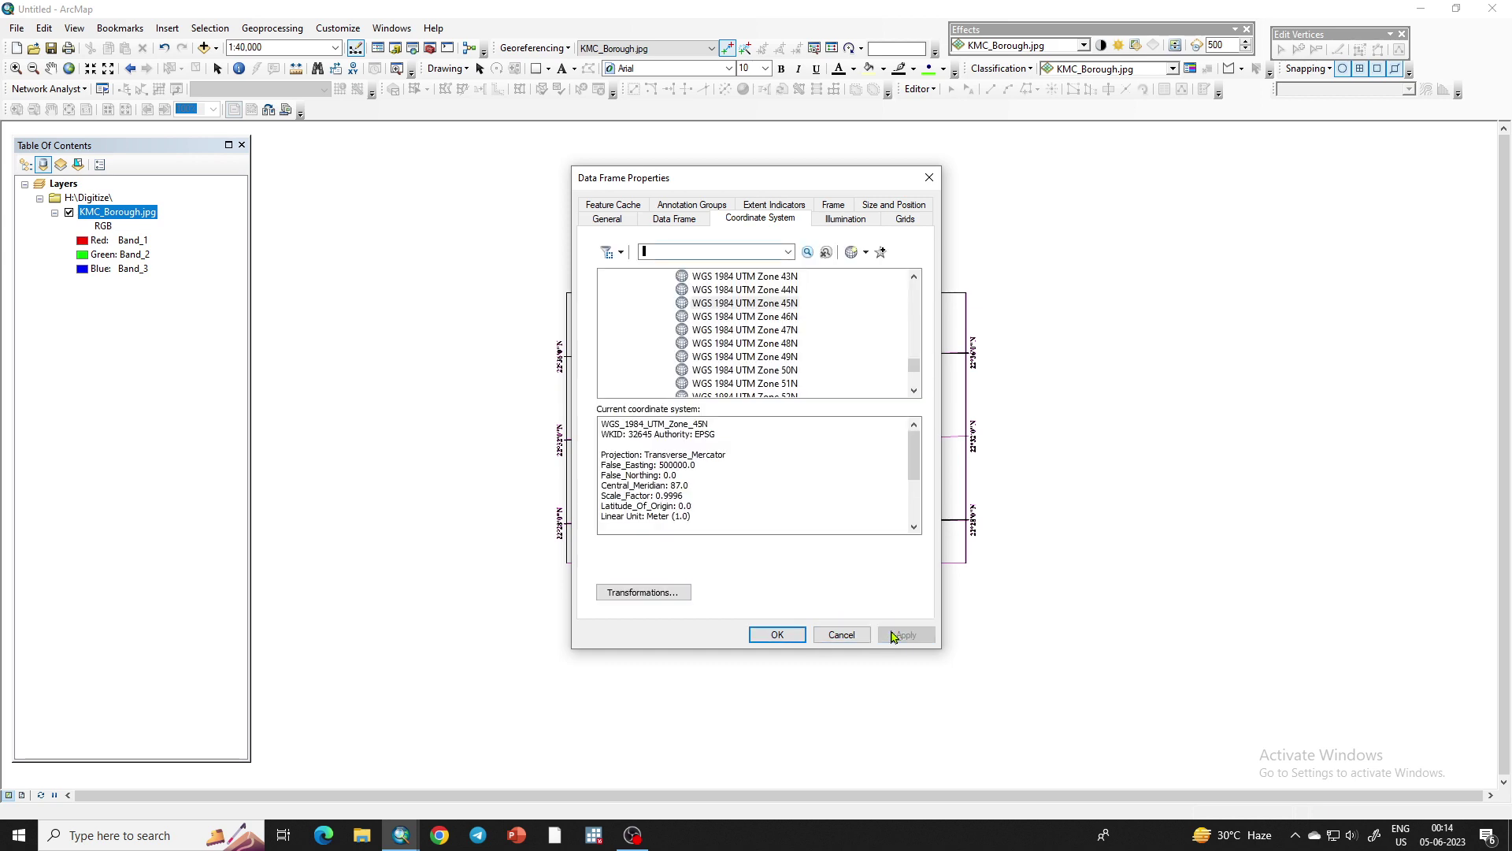
{"action": "left_click", "coordinate": [745, 306]}
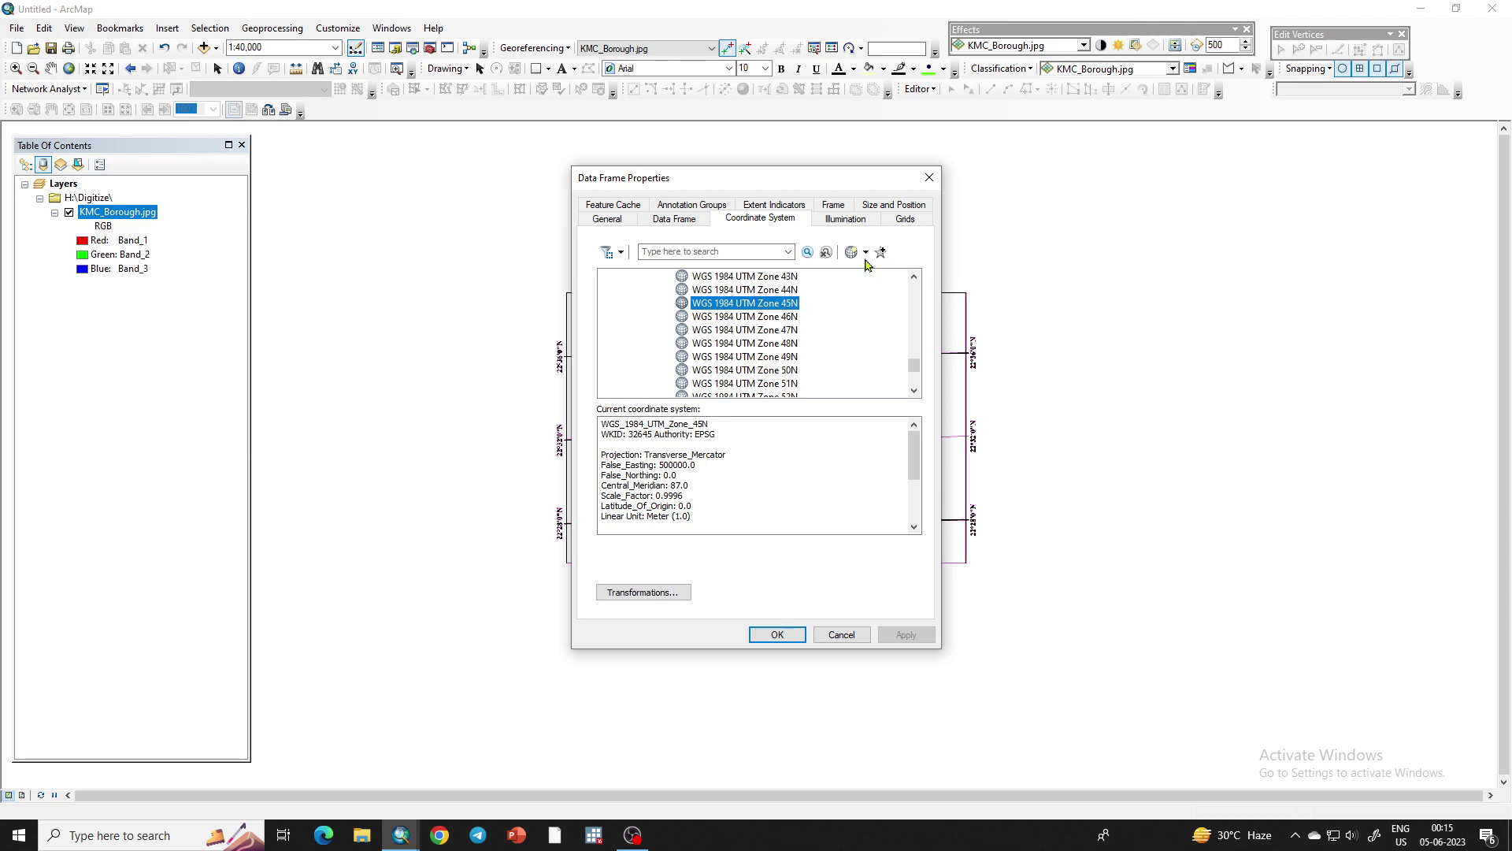
{"action": "left_click", "coordinate": [778, 636]}
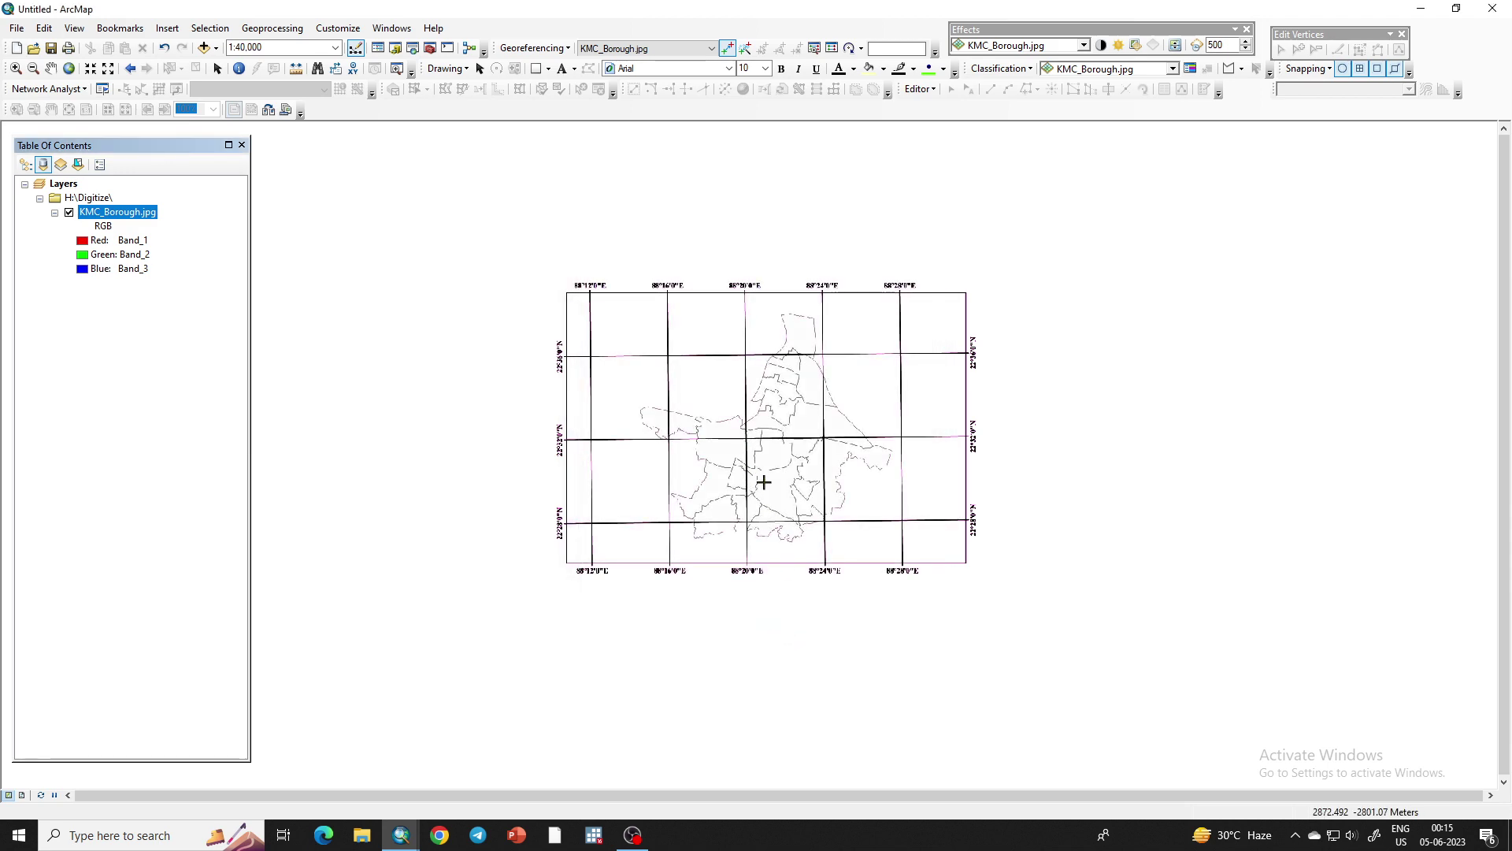
Place the first control point on the map's 88°16'0"E, 22°36'0"N grid intersection
{"action": "scroll", "coordinate": [657, 381], "scroll_direction": "down", "scroll_amount": 1}
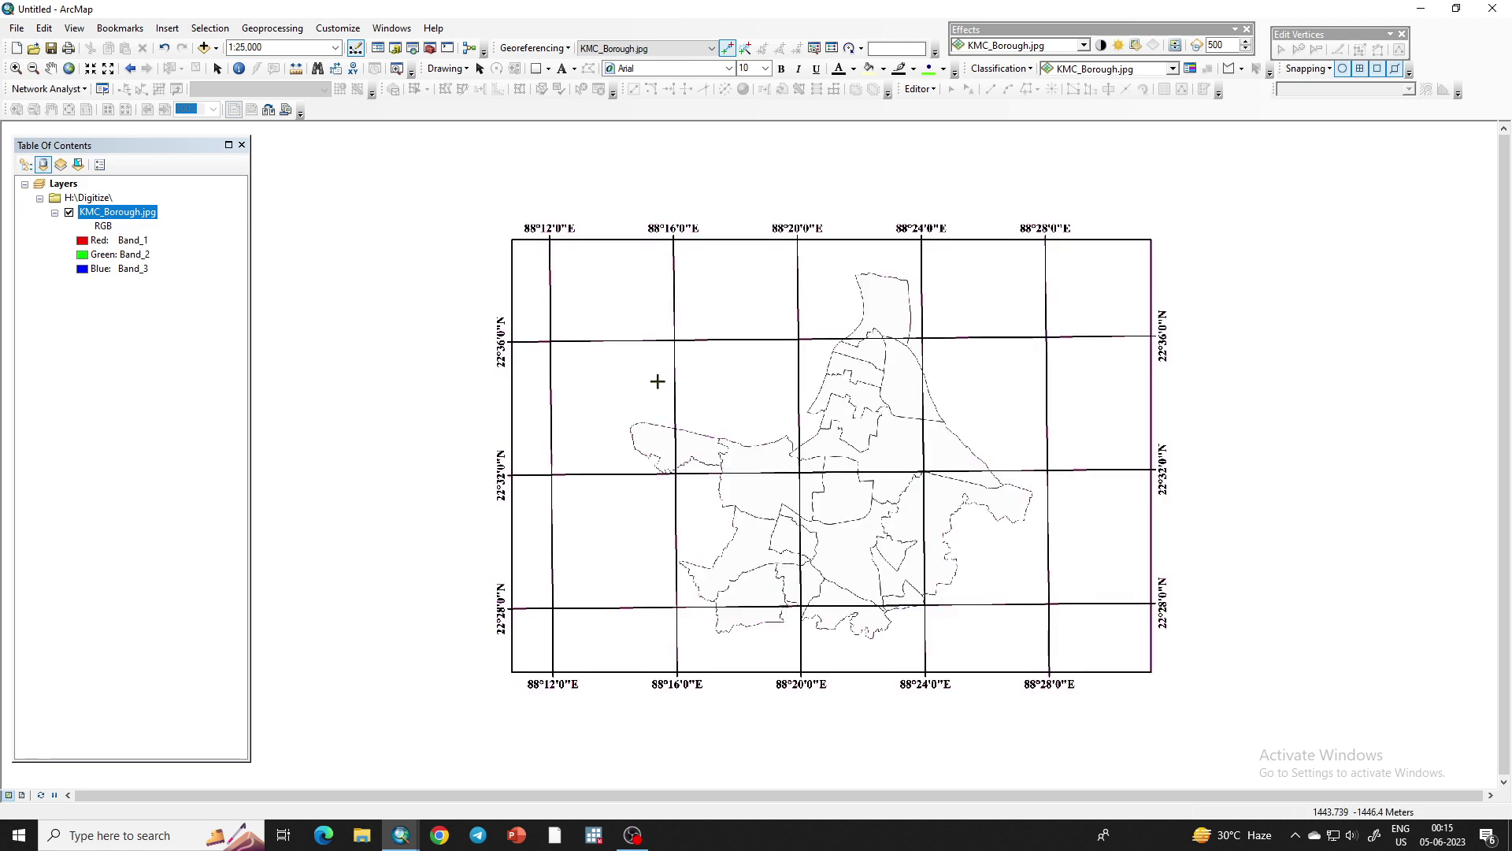
{"action": "scroll", "coordinate": [657, 381], "scroll_direction": "down", "scroll_amount": 1}
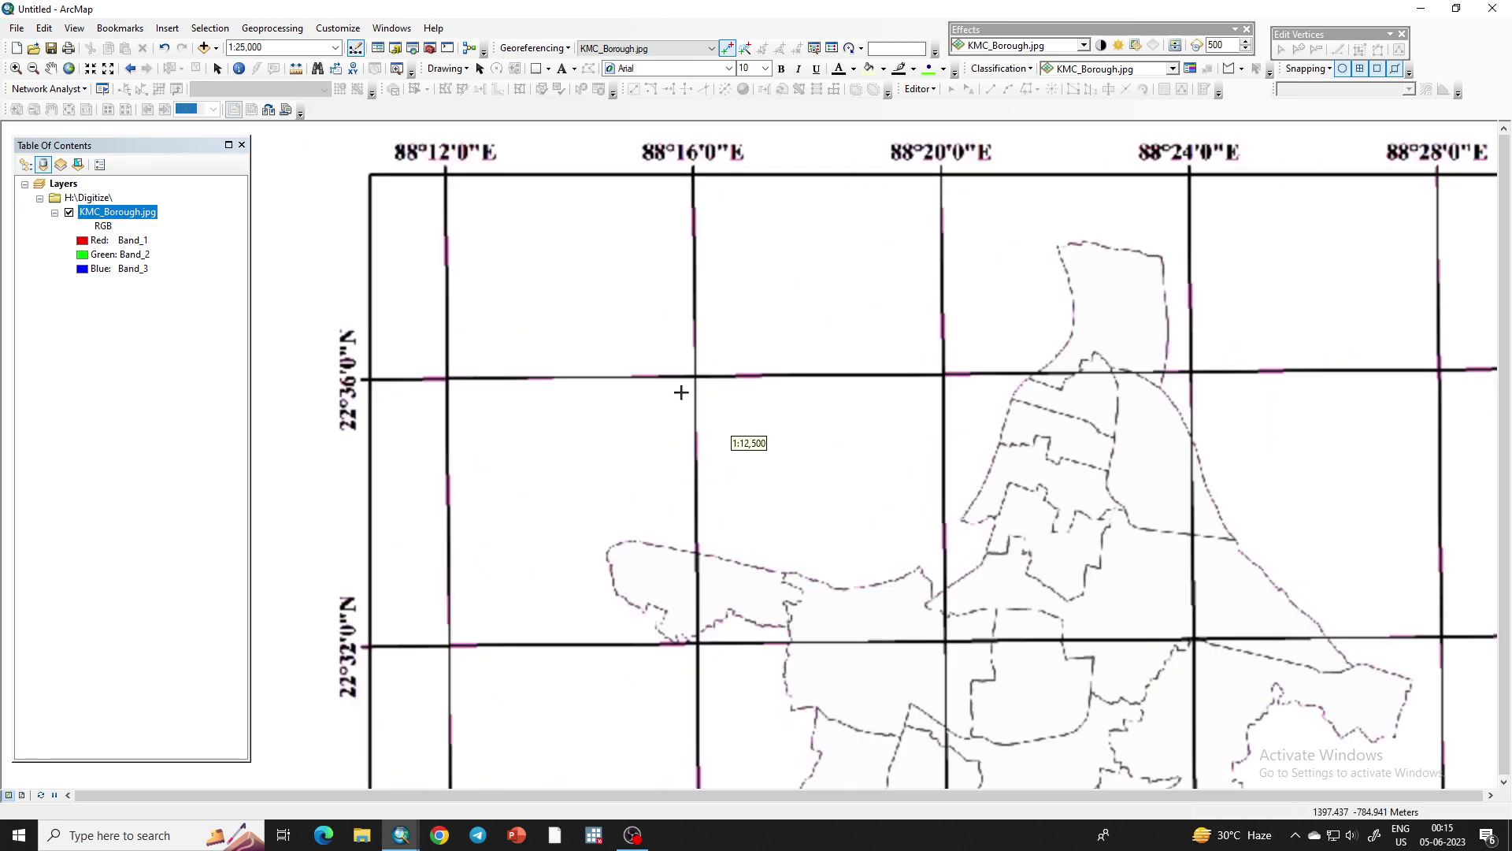
{"action": "scroll", "coordinate": [683, 398], "scroll_direction": "down", "scroll_amount": 1}
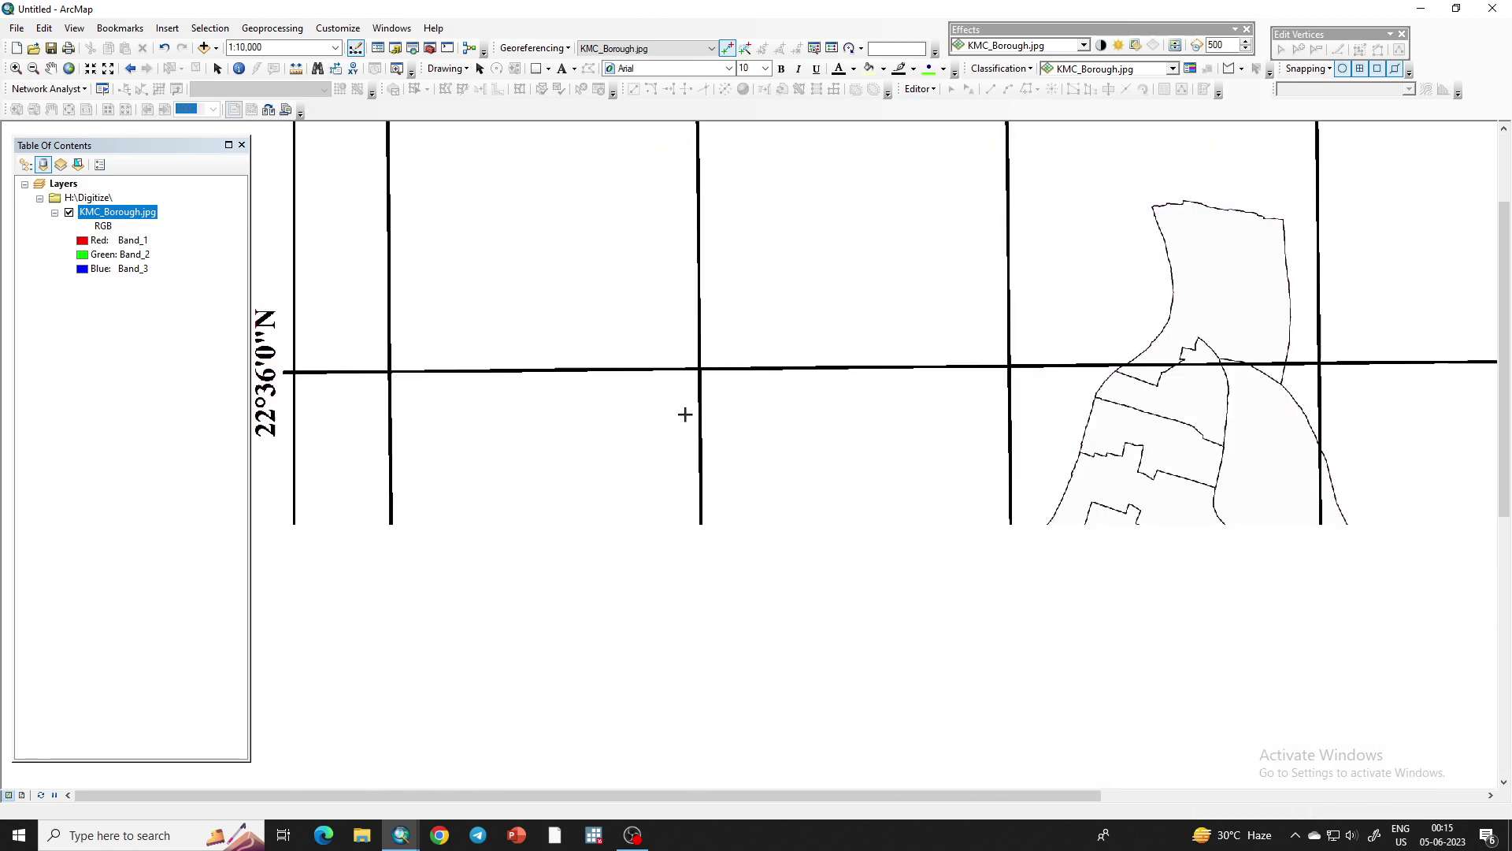
{"action": "scroll", "coordinate": [685, 414], "scroll_direction": "down", "scroll_amount": 3}
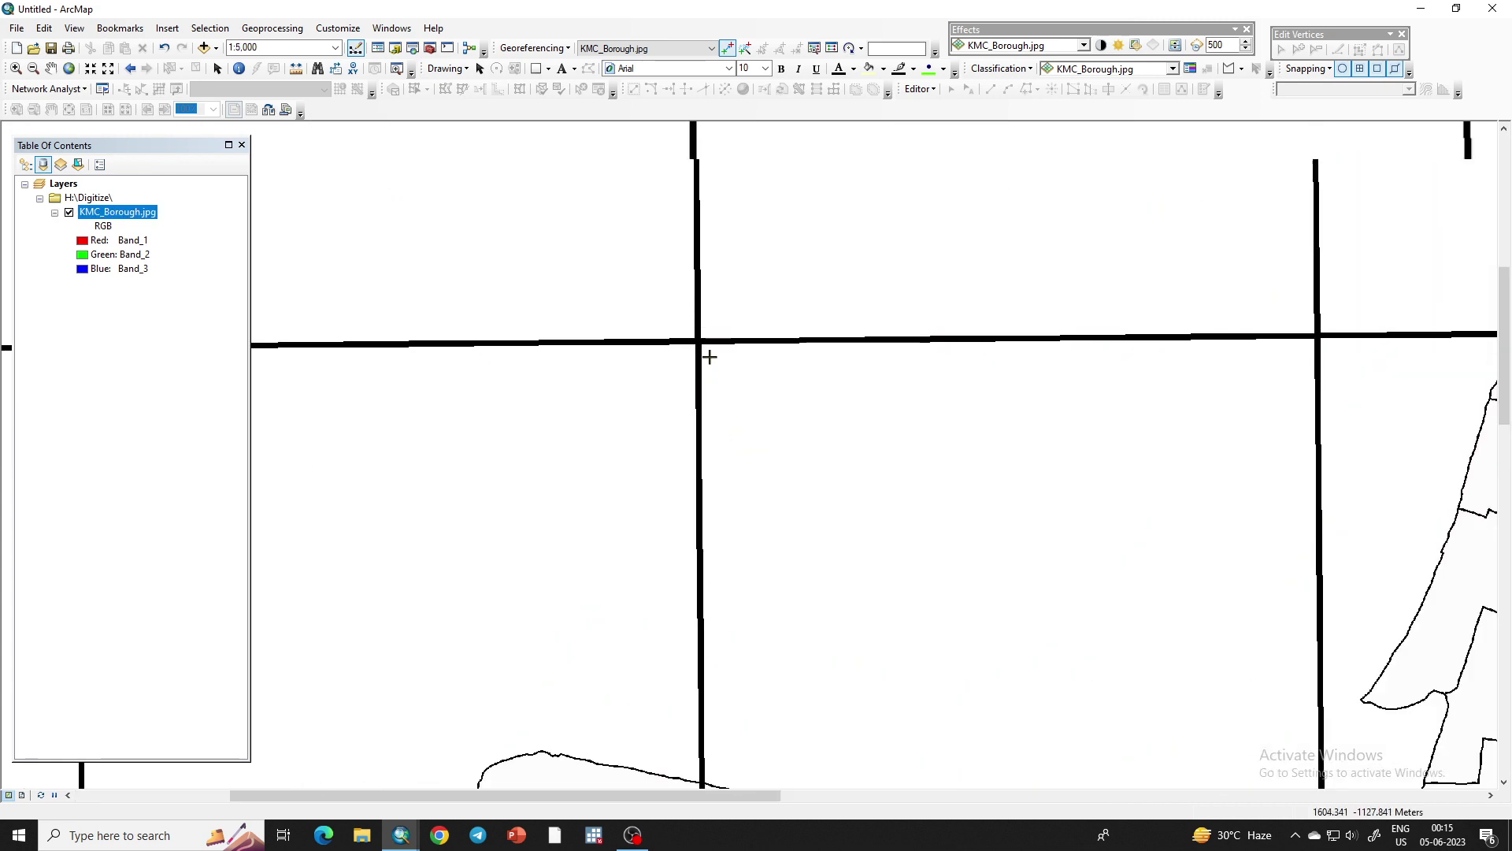
{"action": "scroll", "coordinate": [689, 323], "scroll_direction": "down", "scroll_amount": 2}
{"action": "scroll", "coordinate": [708, 351], "scroll_direction": "down", "scroll_amount": 2}
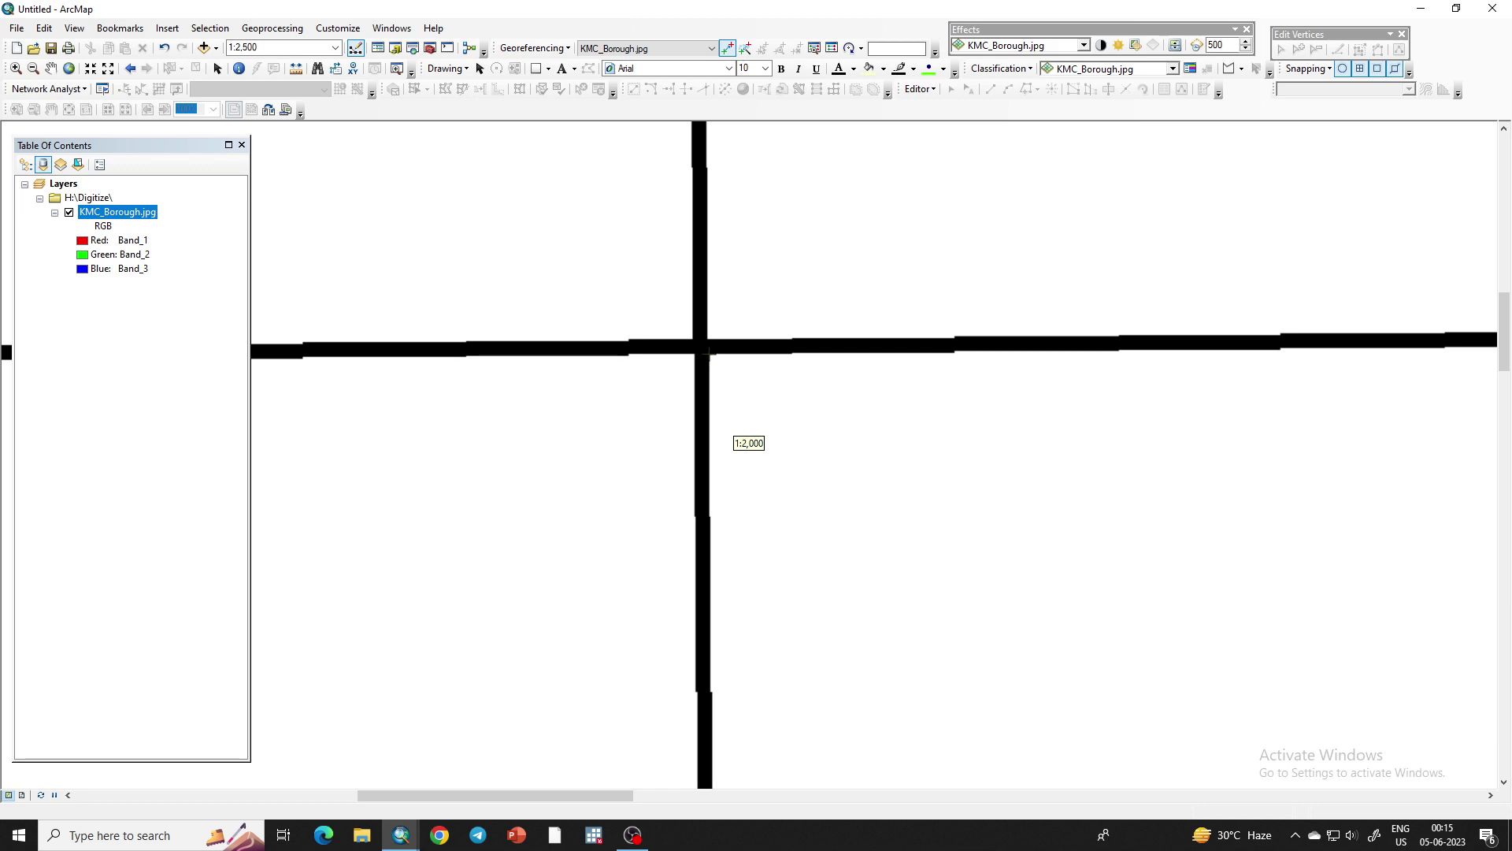
{"action": "scroll", "coordinate": [708, 351], "scroll_direction": "down", "scroll_amount": 1}
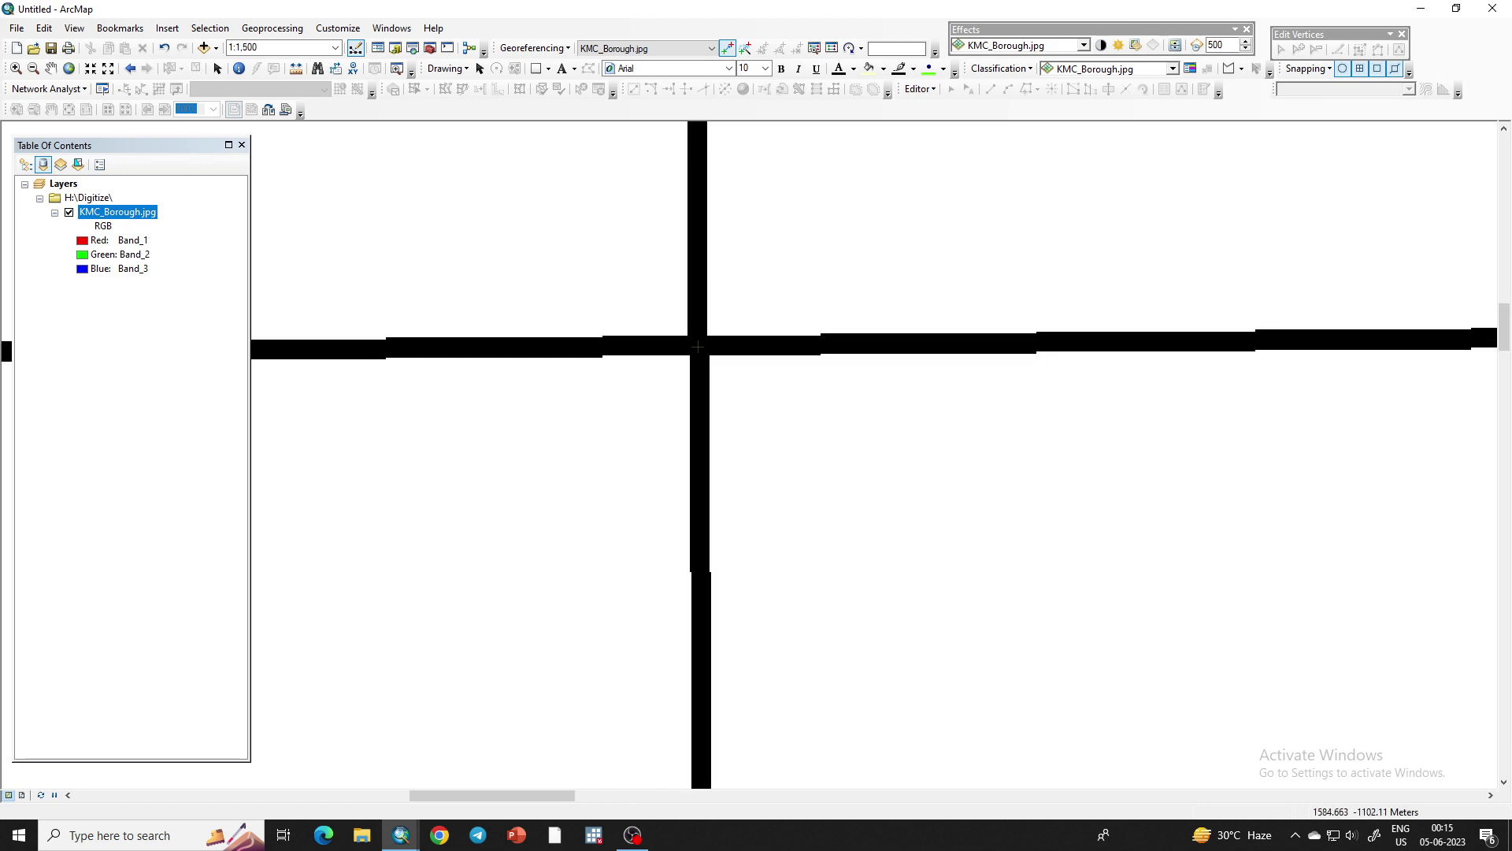
{"action": "right_click", "coordinate": [699, 349]}
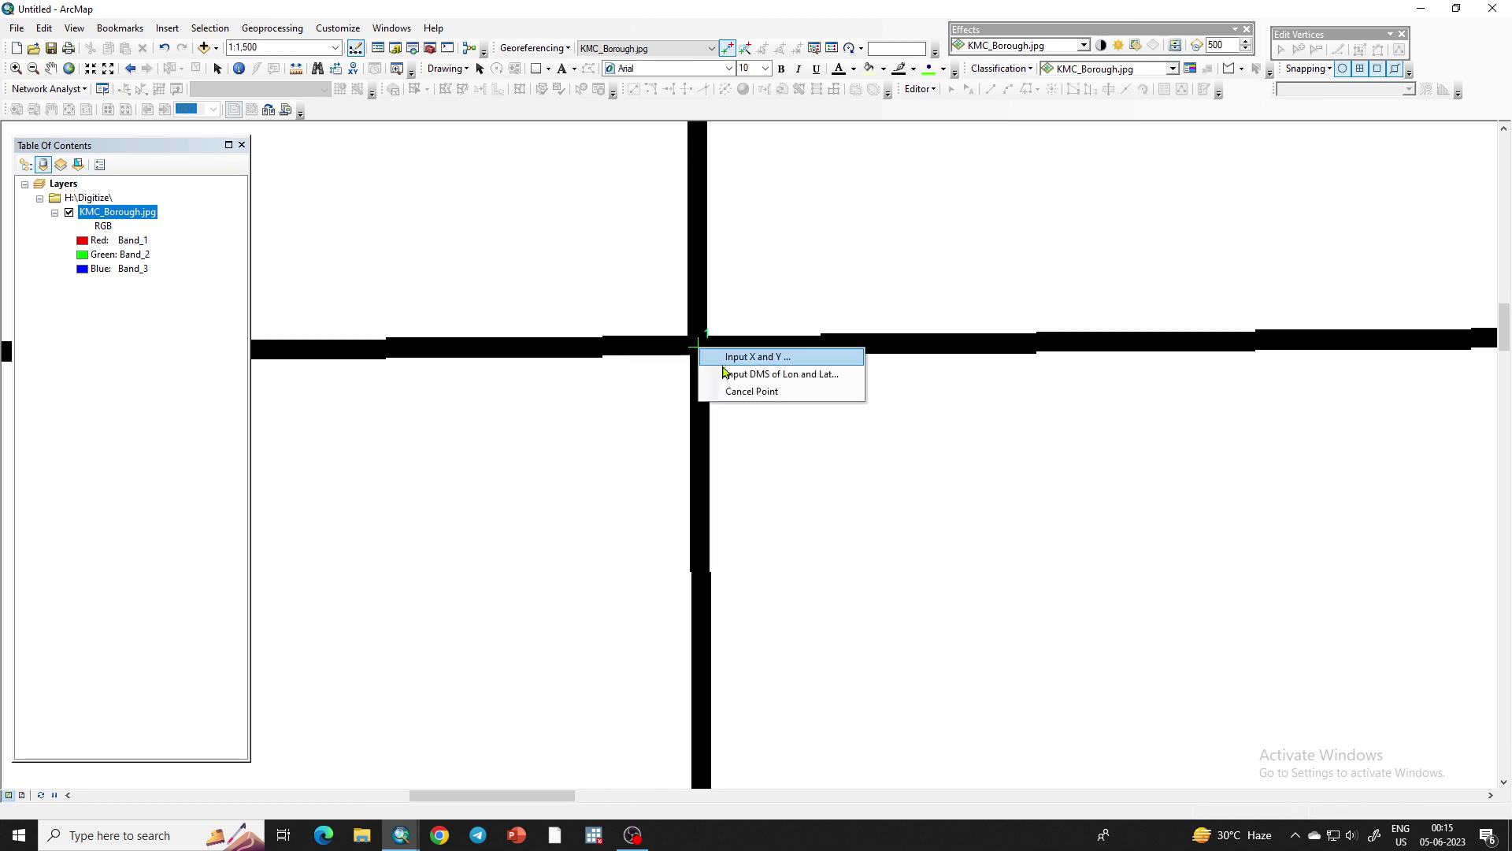
Set the first control point's longitude to 88°16'0"E using degrees, minutes and seconds
{"action": "left_click", "coordinate": [726, 373]}
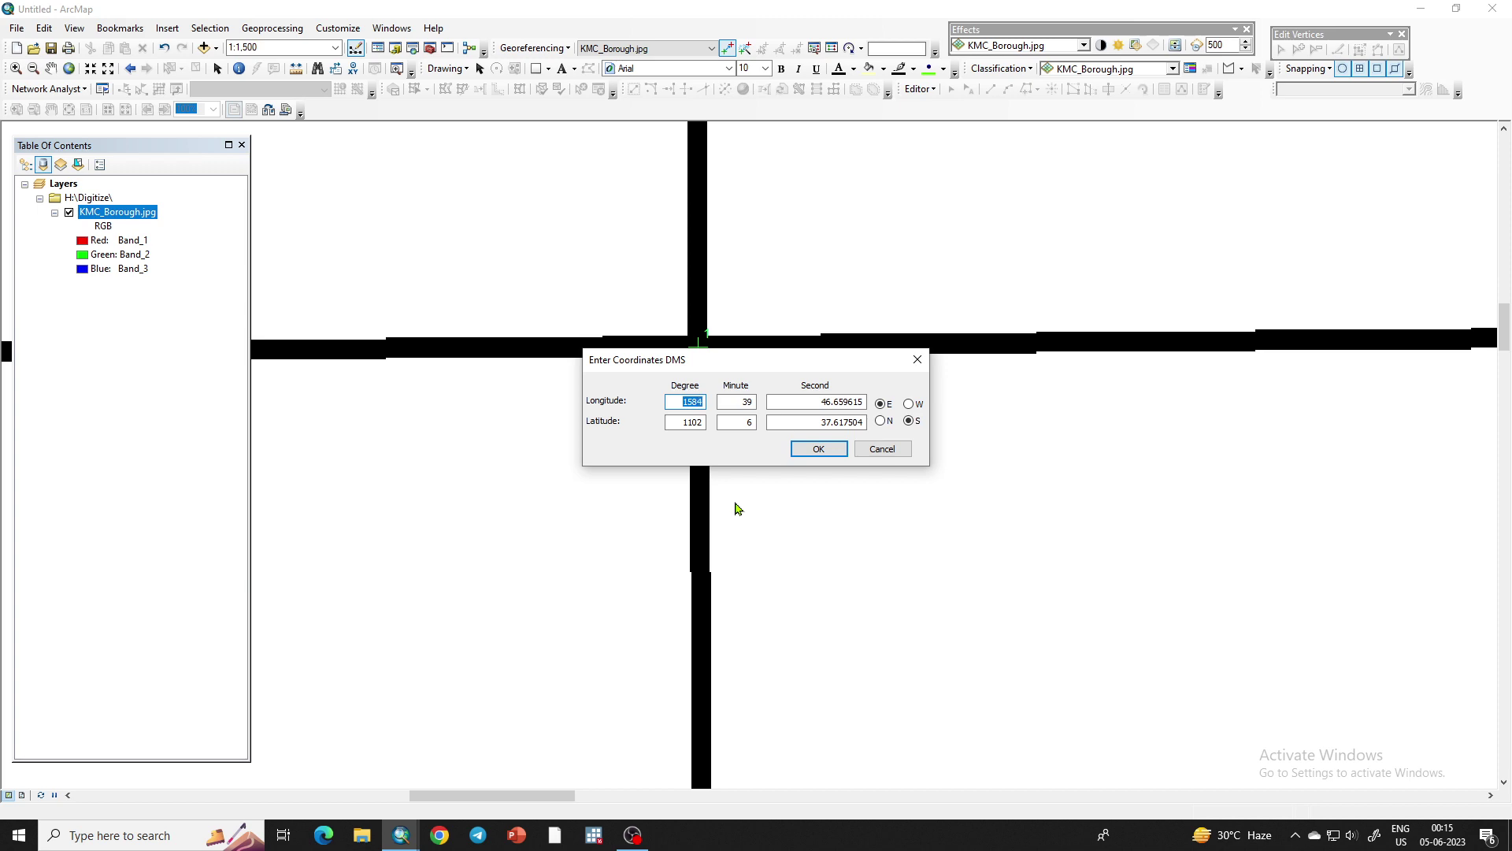
{"action": "type", "text": "88"}
{"action": "key", "text": "Tab"}
{"action": "type", "text": "16"}
{"action": "key", "text": "Tab"}
{"action": "type", "text": "0"}
{"action": "key", "text": "Tab"}
Set the first control point's latitude to 22°36'0" North and accept the coordinates
{"action": "type", "text": "22"}
{"action": "key", "text": "Tab"}
{"action": "type", "text": "36"}
{"action": "key", "text": "Tab"}
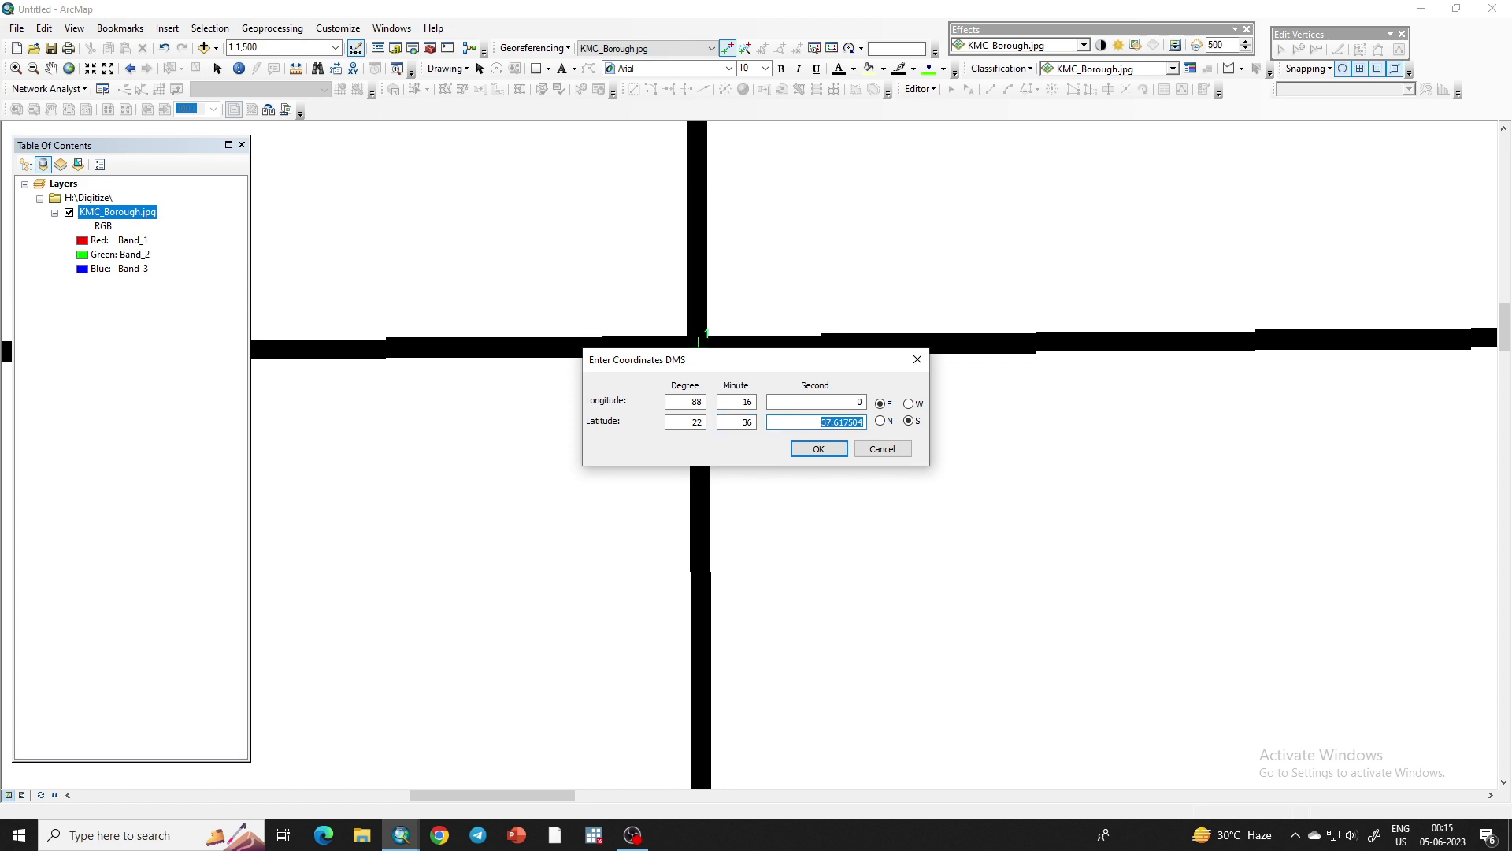
{"action": "type", "text": "0"}
{"action": "left_click", "coordinate": [886, 420]}
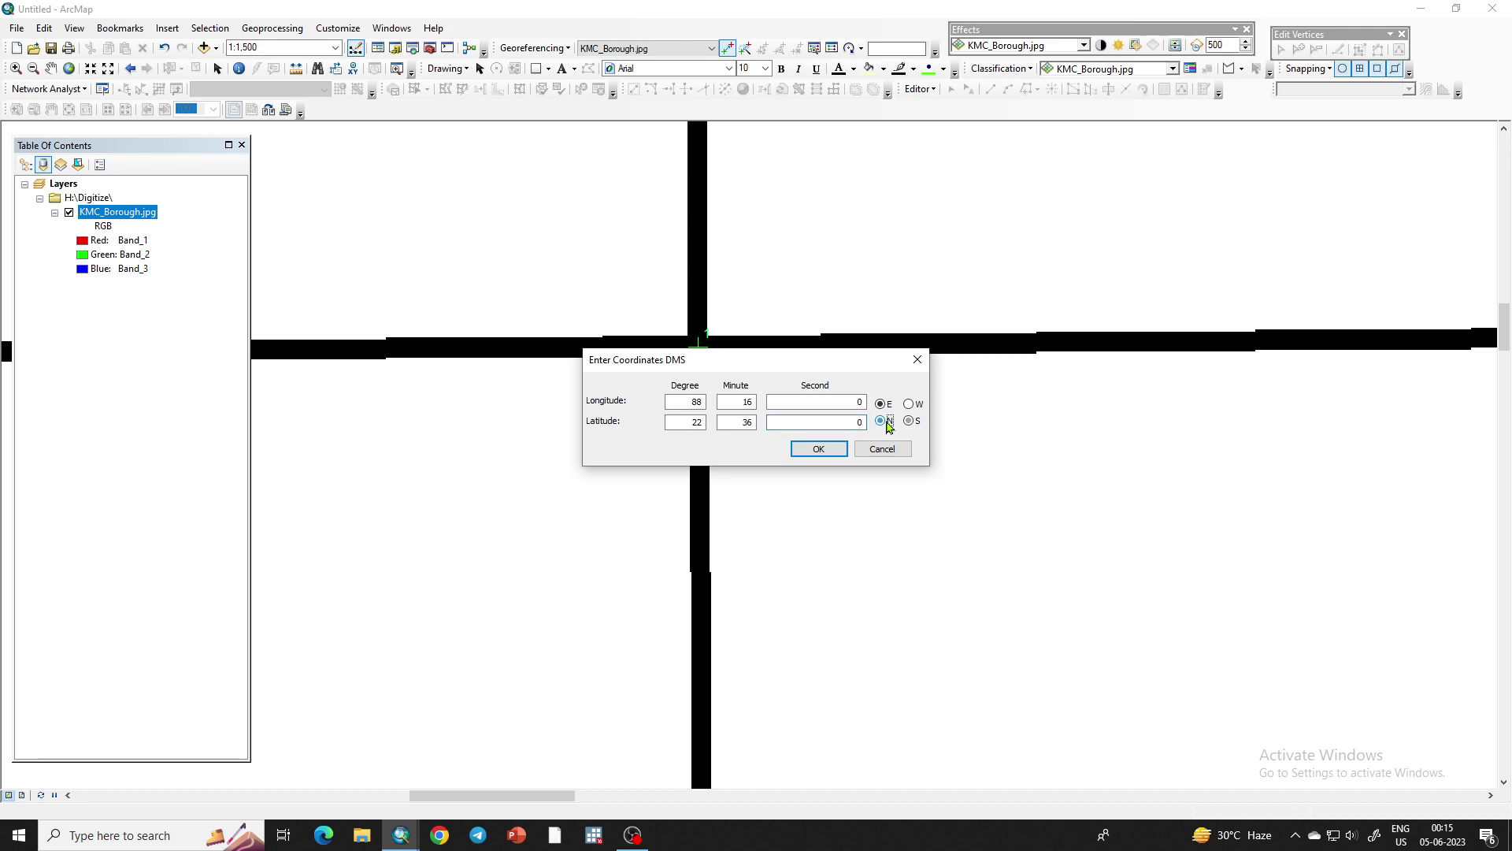
{"action": "left_click", "coordinate": [840, 449]}
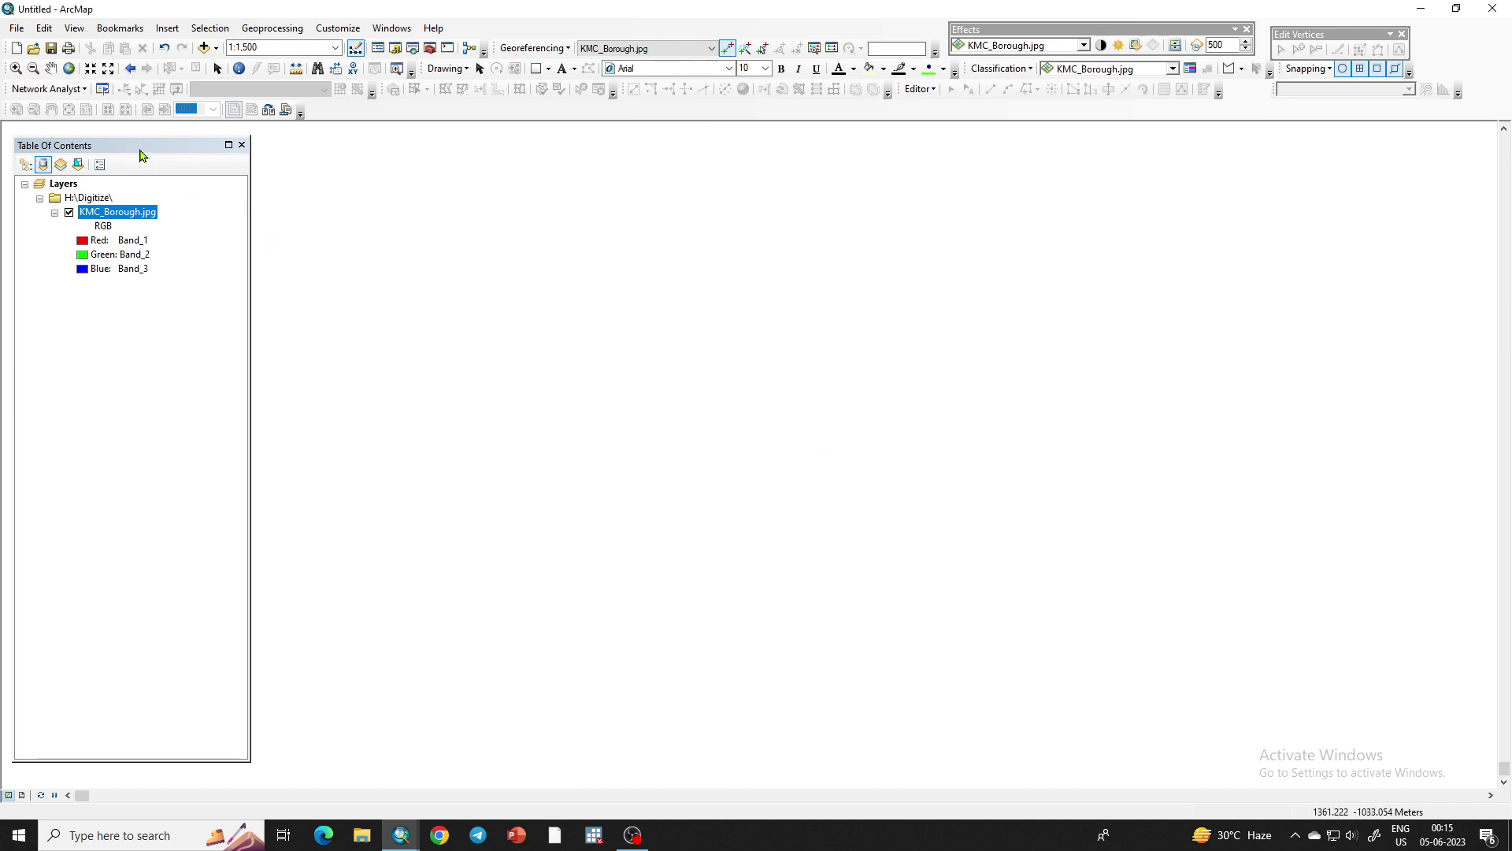
Place the second control point on the map's 88°28'0"E, 22°36'0"N grid intersection
{"action": "left_click", "coordinate": [70, 70]}
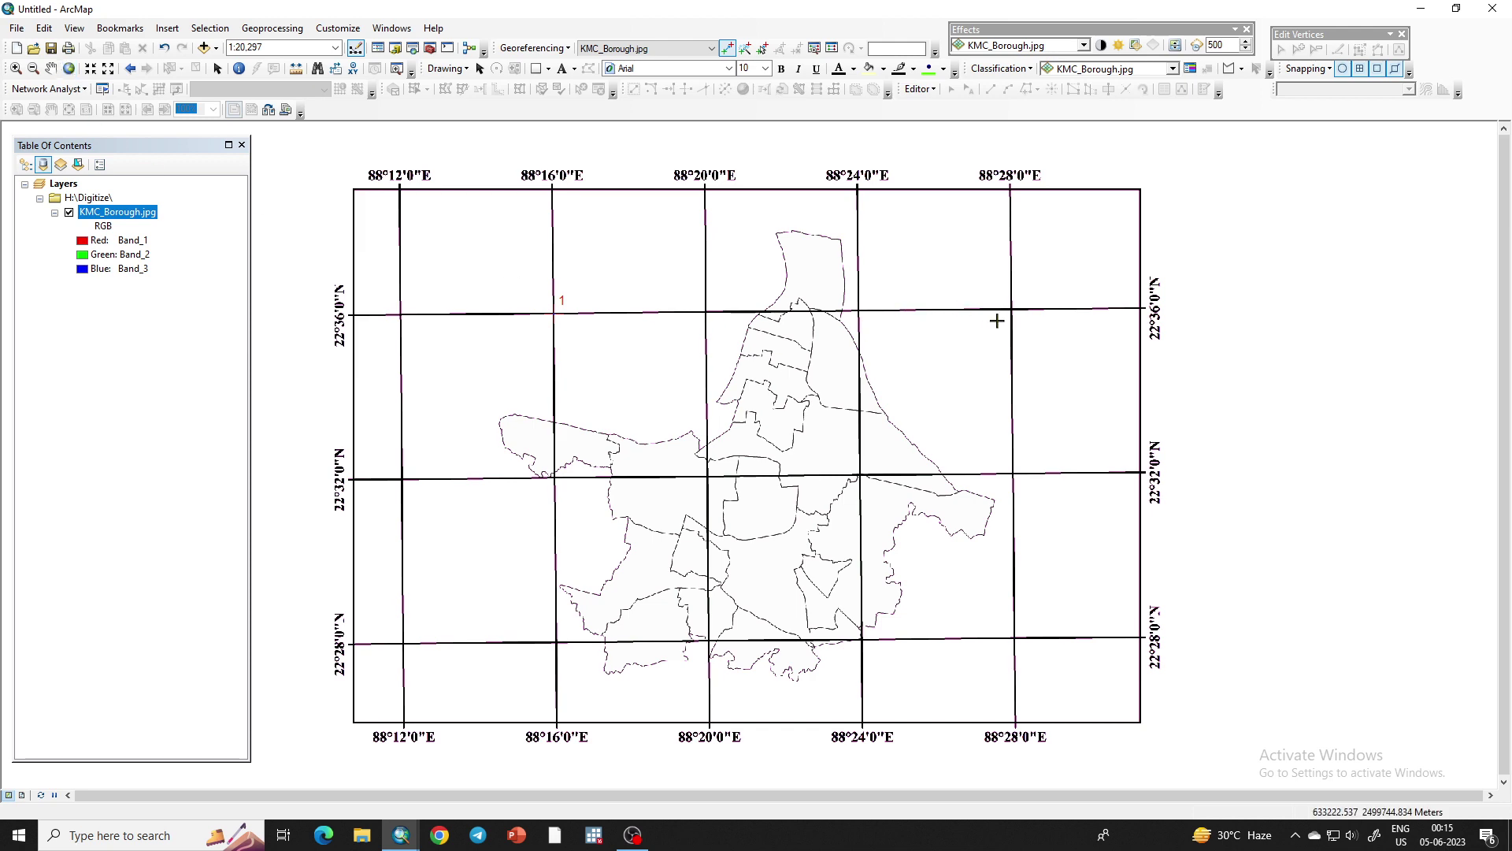
{"action": "scroll", "coordinate": [996, 320], "scroll_direction": "up", "scroll_amount": 4}
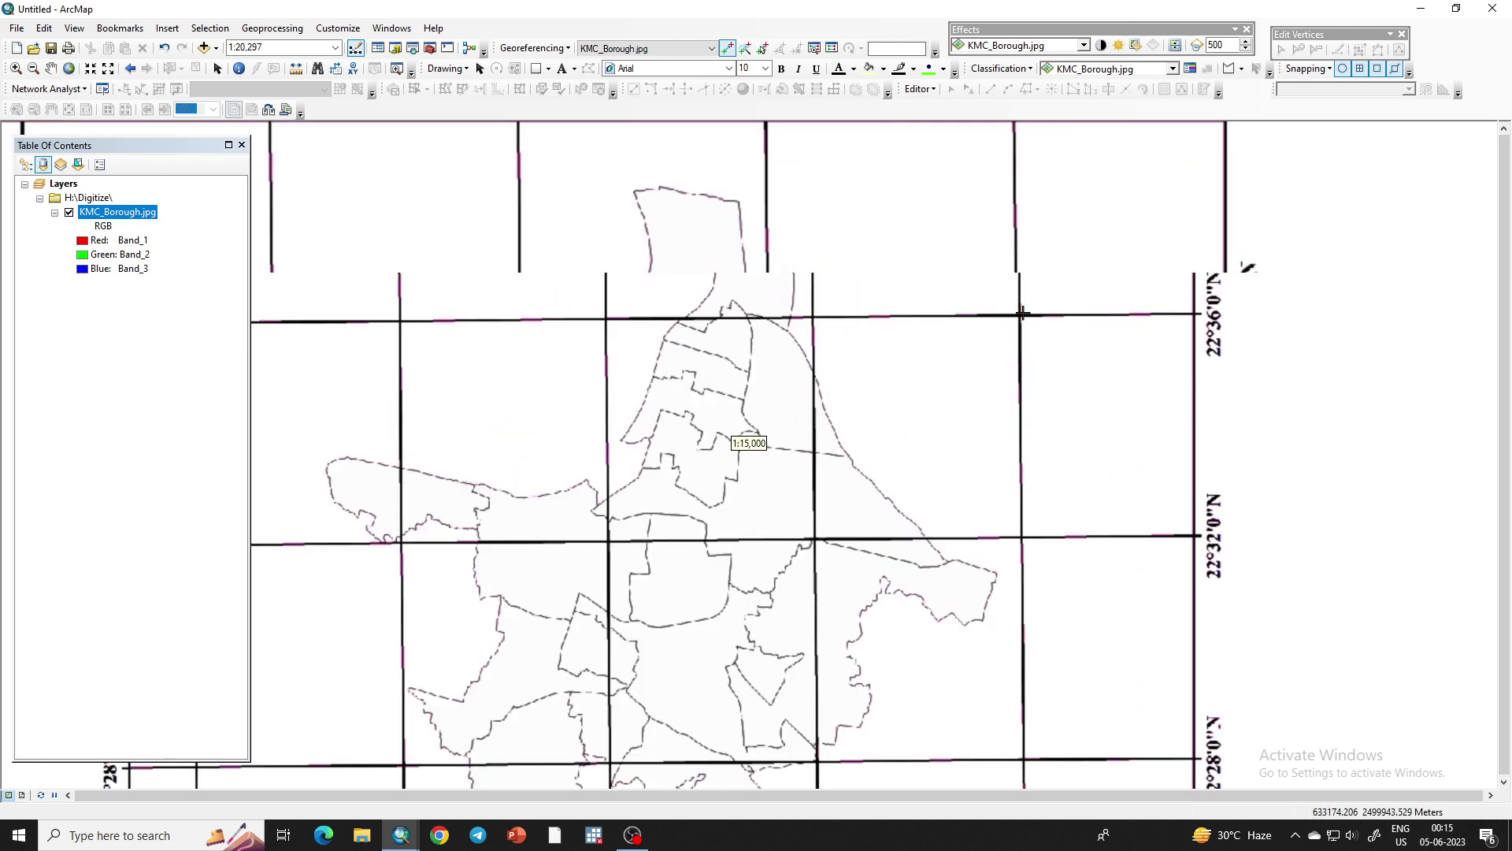
{"action": "scroll", "coordinate": [952, 253], "scroll_direction": "up", "scroll_amount": 3}
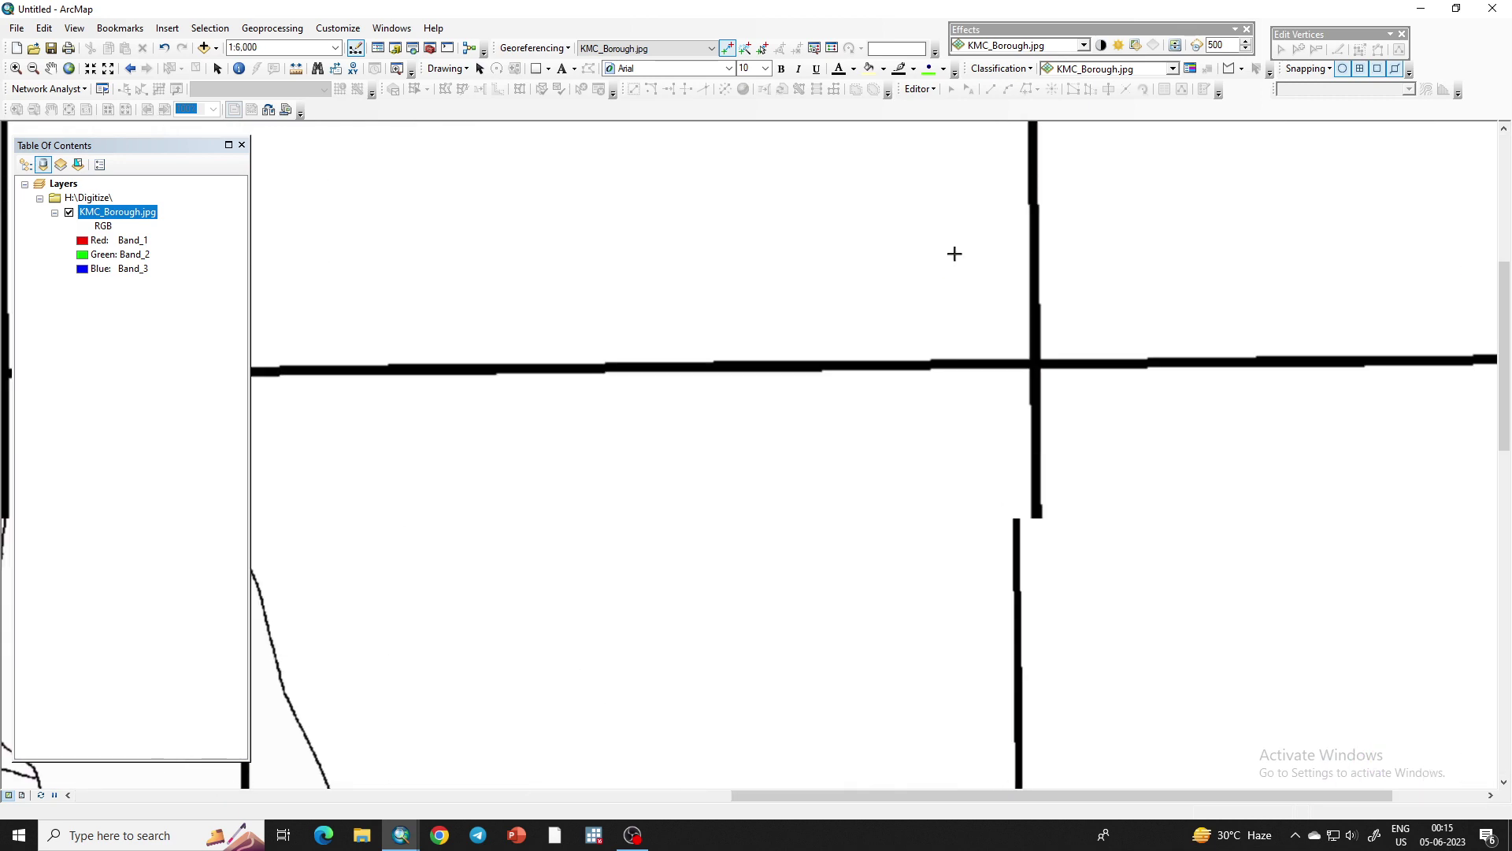
{"action": "scroll", "coordinate": [1047, 386], "scroll_direction": "up", "scroll_amount": 3}
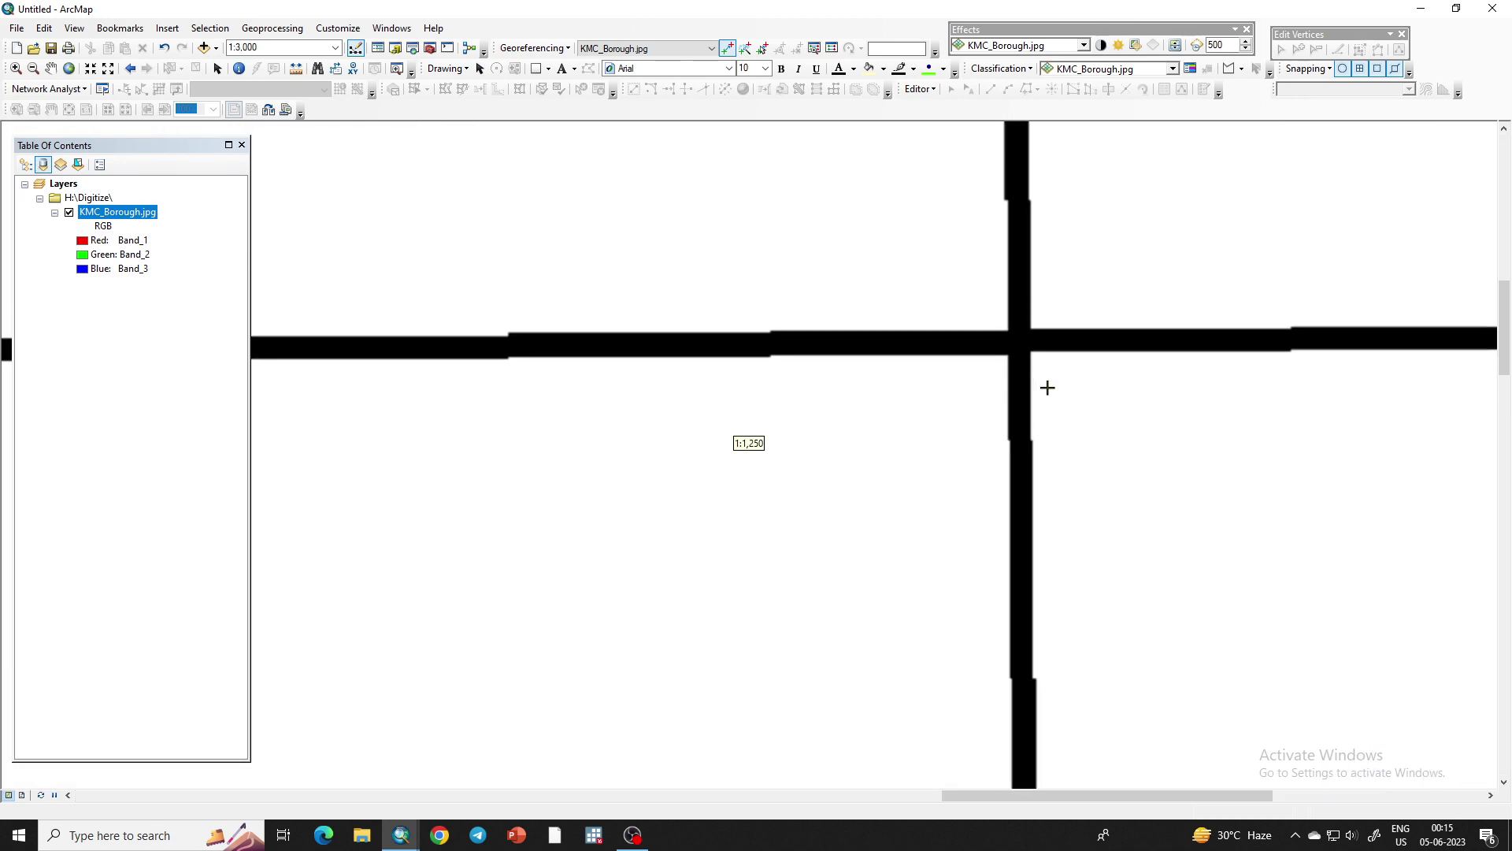
{"action": "left_click", "coordinate": [1012, 328]}
{"action": "right_click", "coordinate": [1012, 327]}
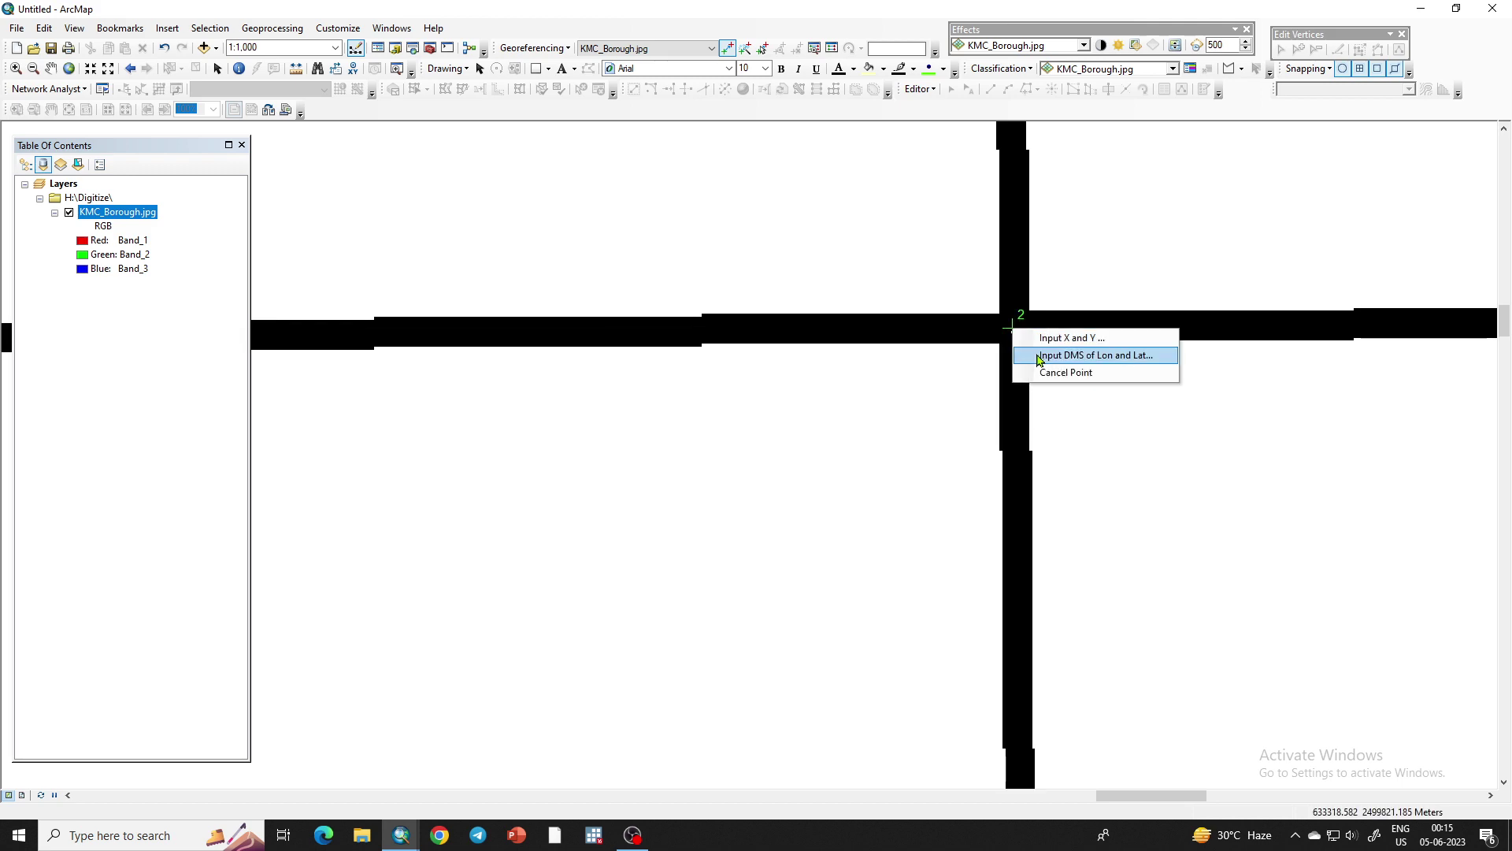
Set the second control point's longitude to 88°28'0"E using degrees, minutes and seconds
{"action": "left_click", "coordinate": [1051, 351]}
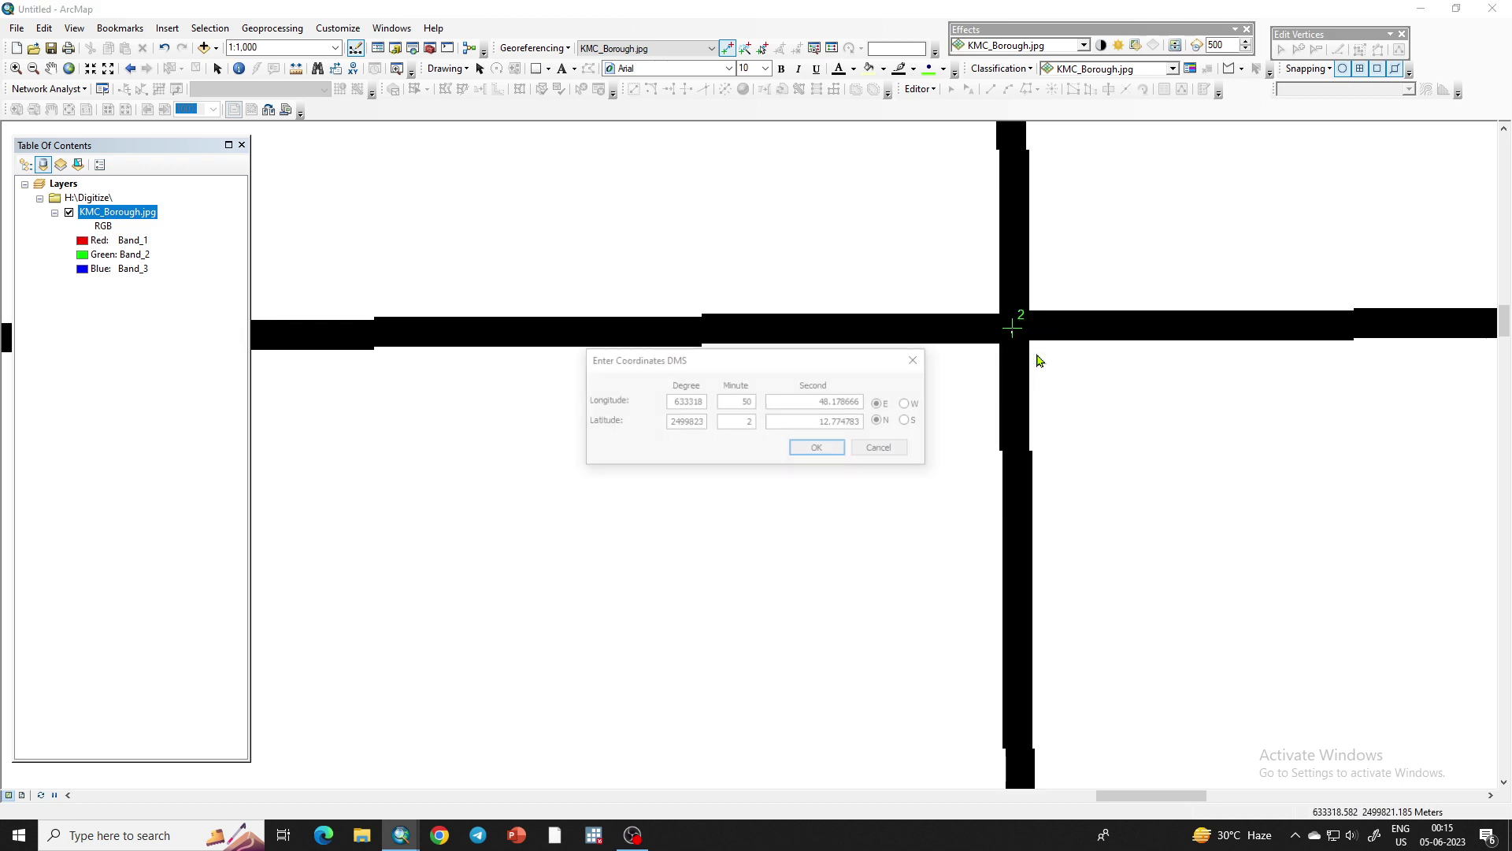
{"action": "double_click", "coordinate": [682, 402]}
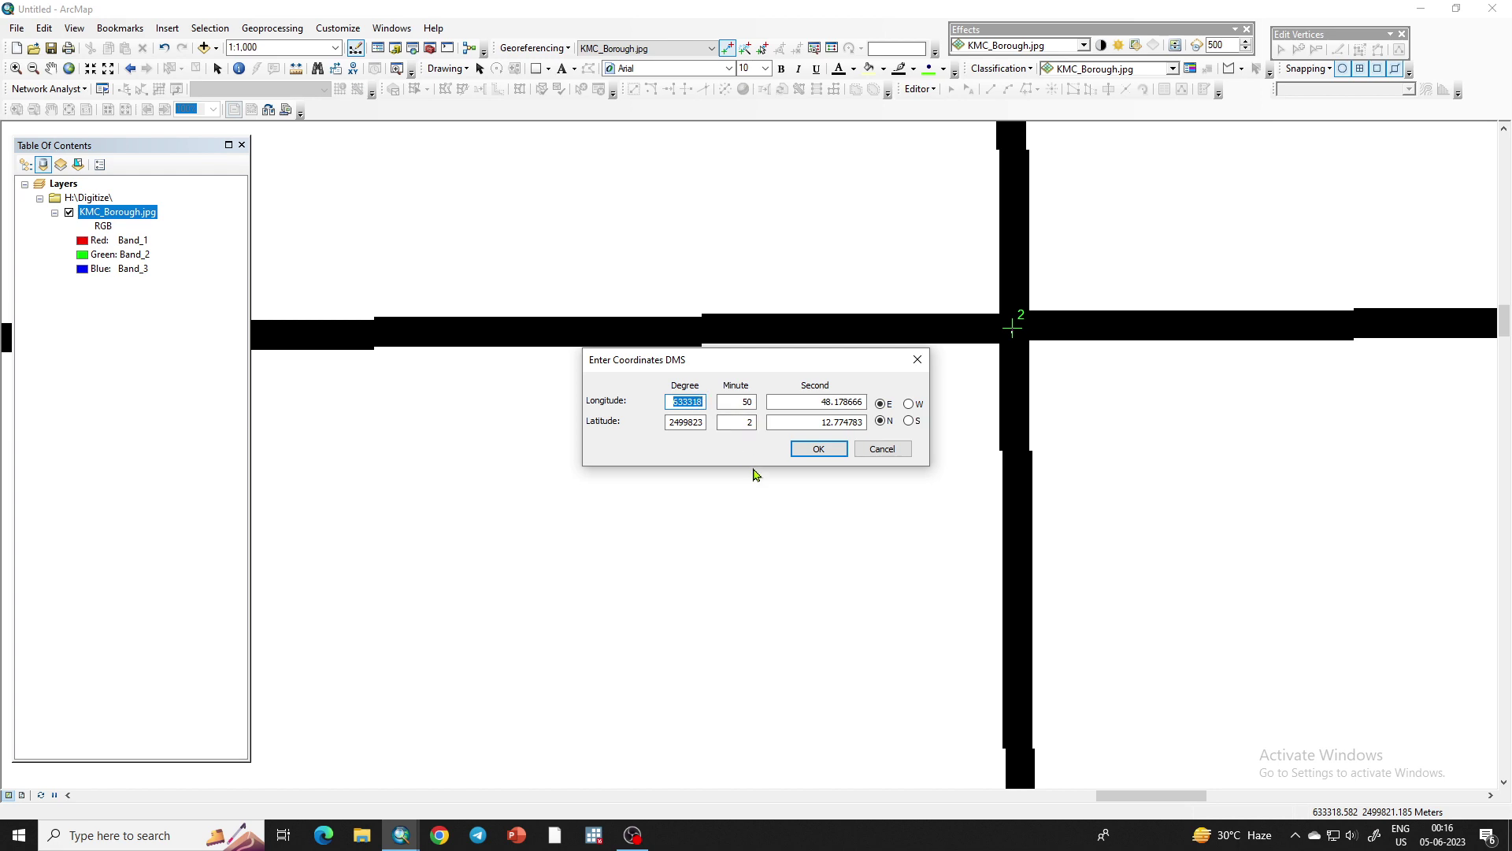
{"action": "type", "text": "88"}
{"action": "double_click", "coordinate": [746, 401]}
{"action": "type", "text": "28"}
{"action": "double_click", "coordinate": [858, 401]}
{"action": "type", "text": "0"}
{"action": "key", "text": "Tab"}
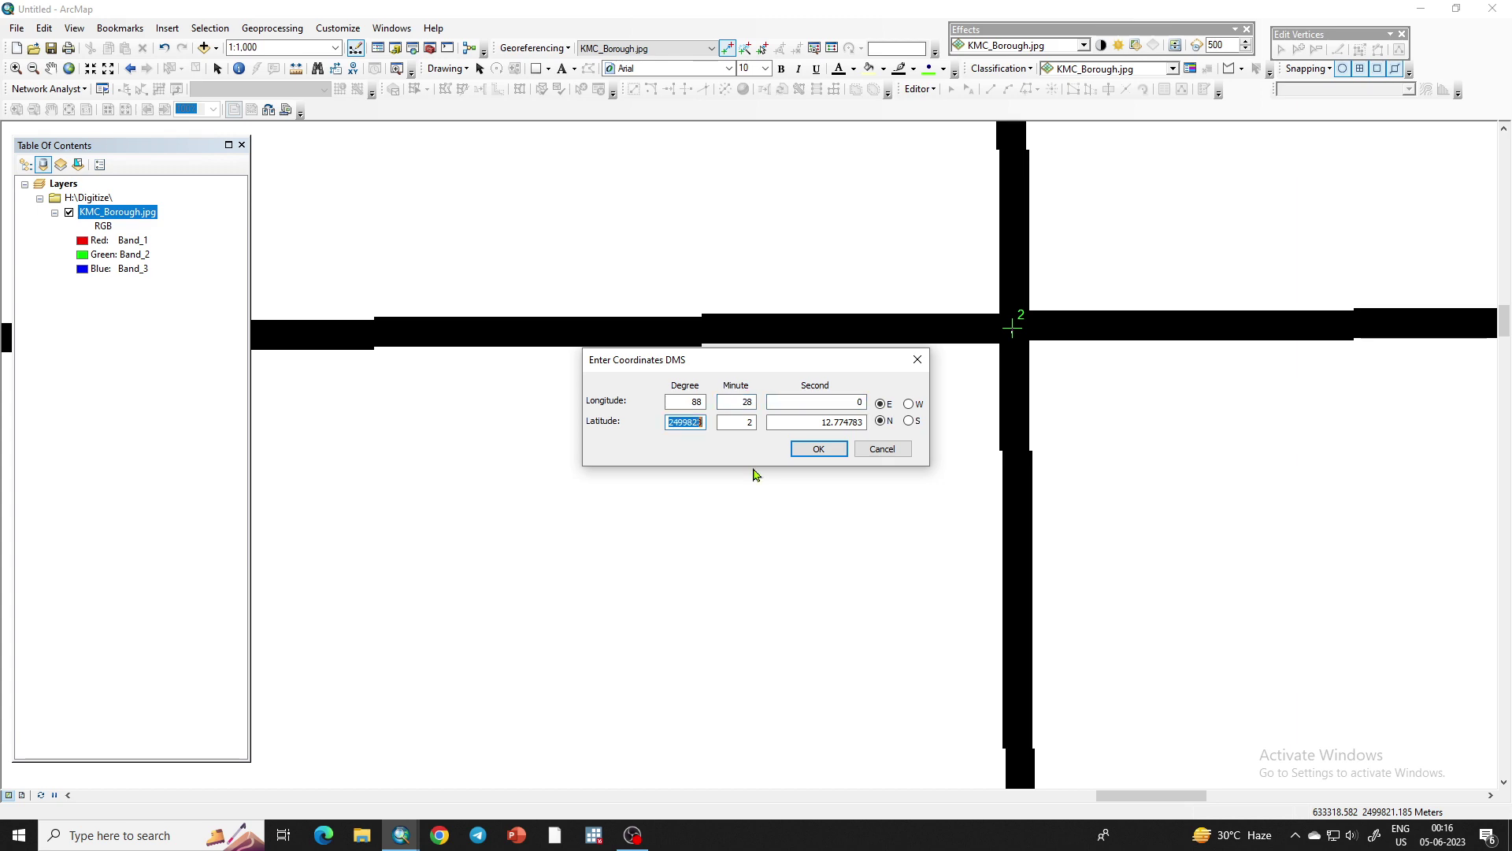
Set the second control point's latitude to 22°36'0"N and accept the coordinates
{"action": "type", "text": "22"}
{"action": "key", "text": "Tab"}
{"action": "type", "text": "36"}
{"action": "key", "text": "Tab"}
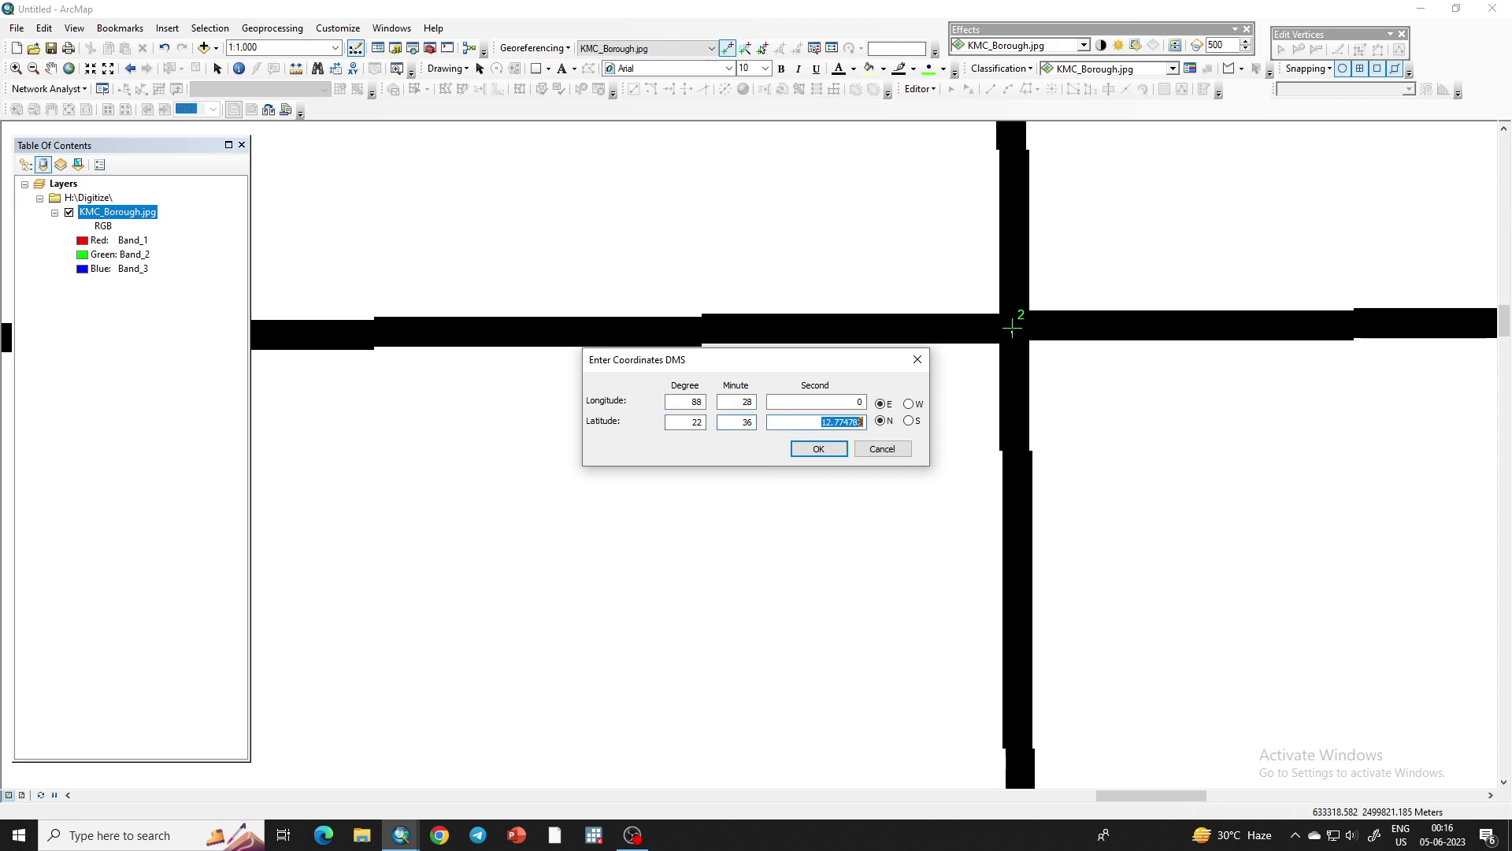
{"action": "type", "text": "0"}
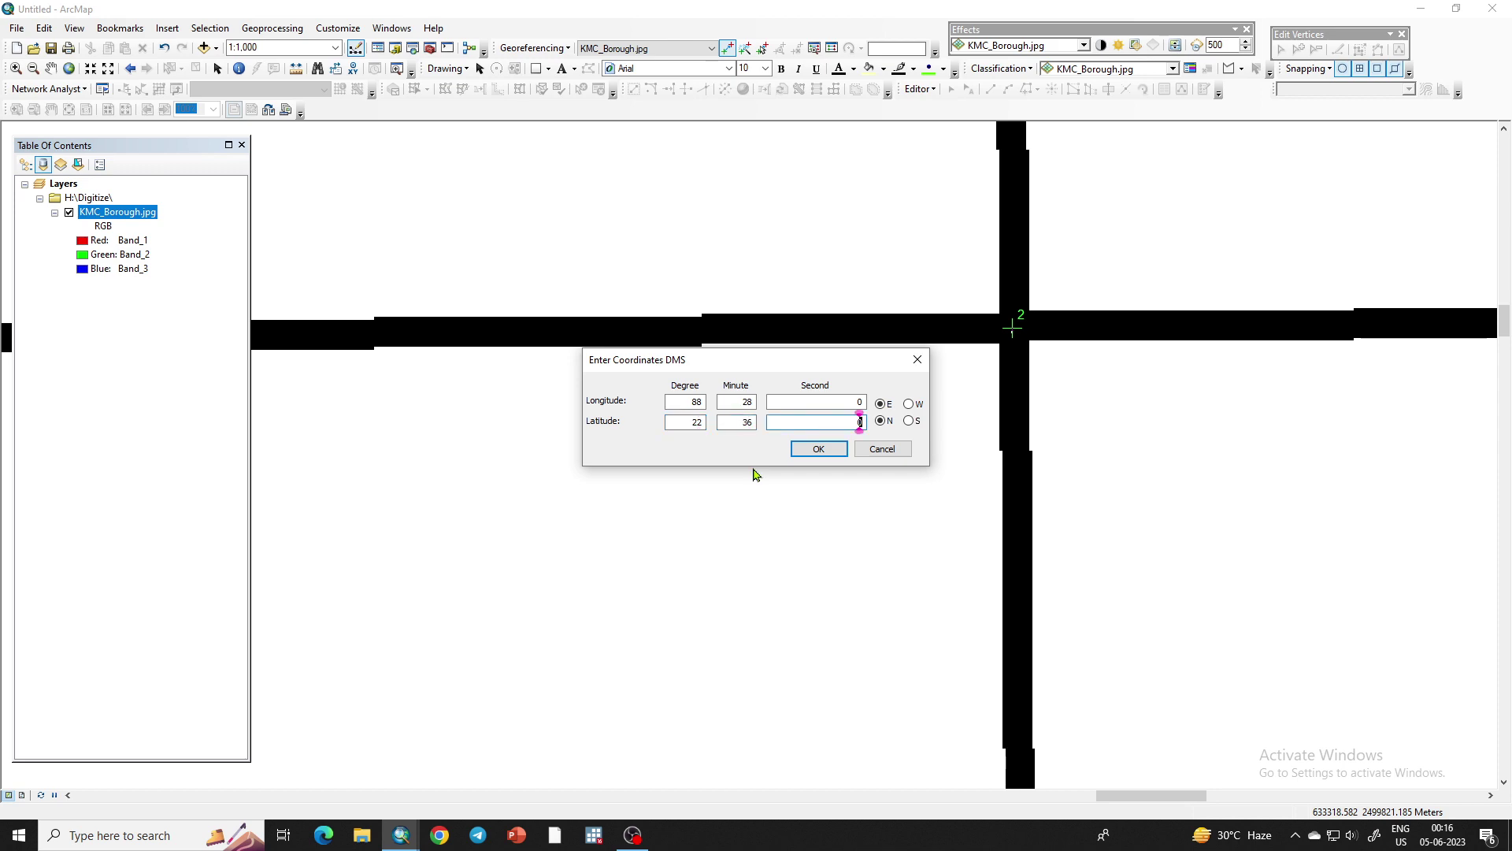
{"action": "left_click", "coordinate": [813, 449]}
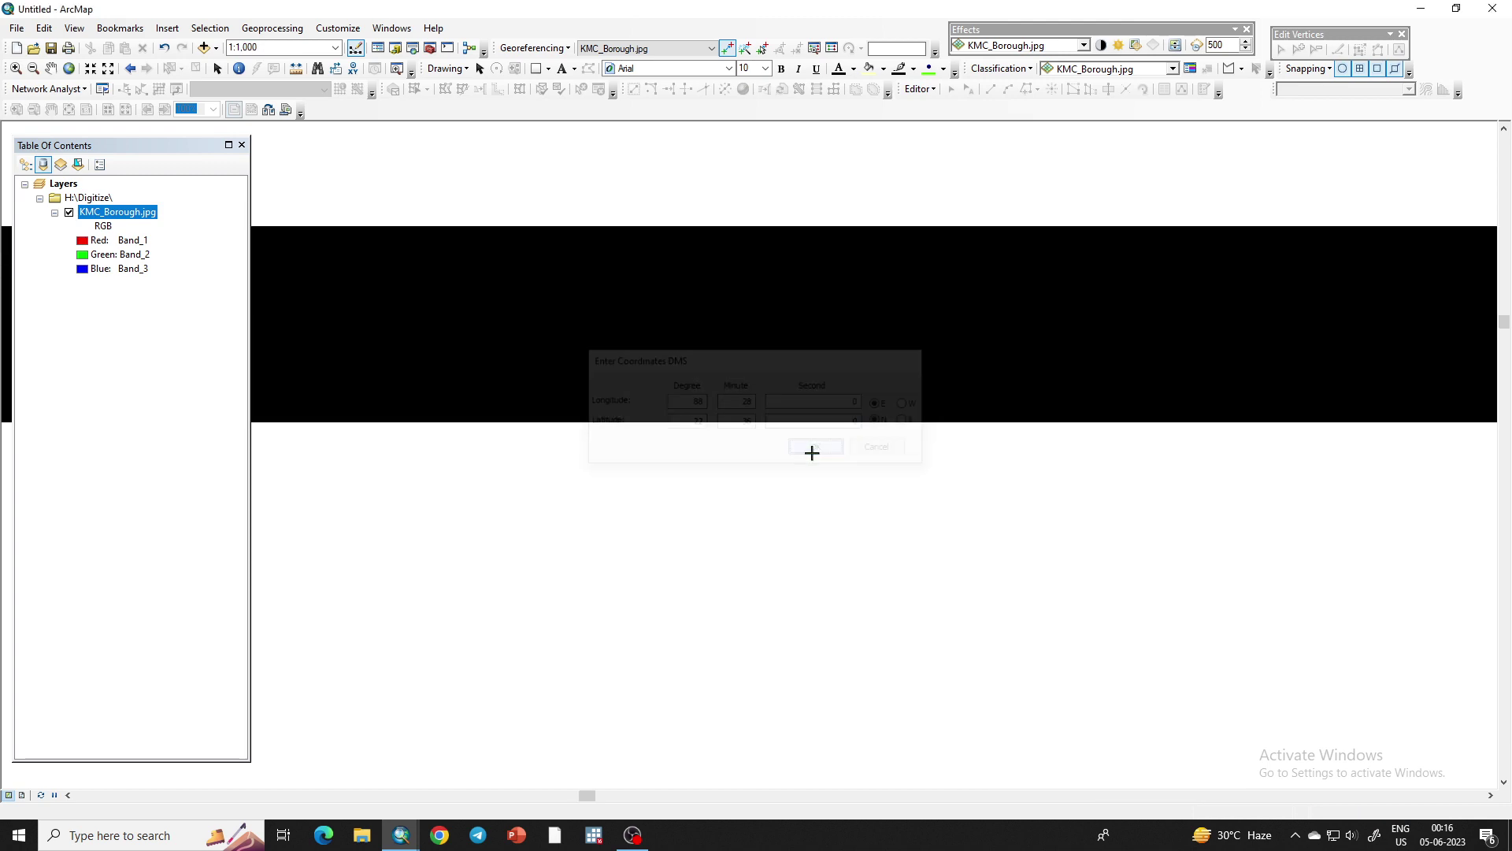
Place the third control point on the map's 88°28'0"E, 22°28'0"N grid intersection
{"action": "left_click", "coordinate": [69, 68]}
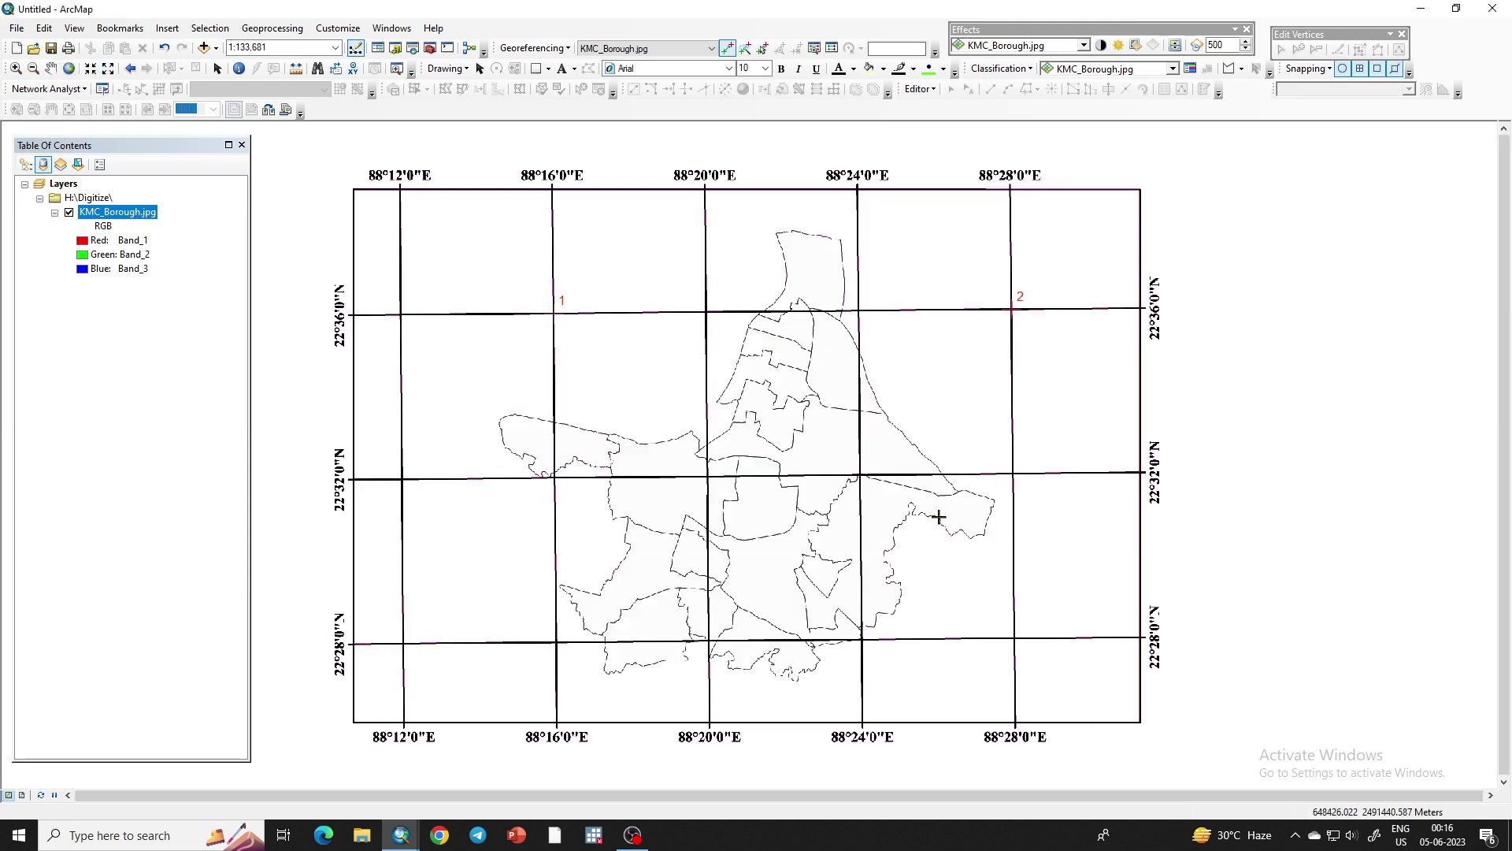
{"action": "scroll", "coordinate": [915, 560], "scroll_direction": "down", "scroll_amount": 2}
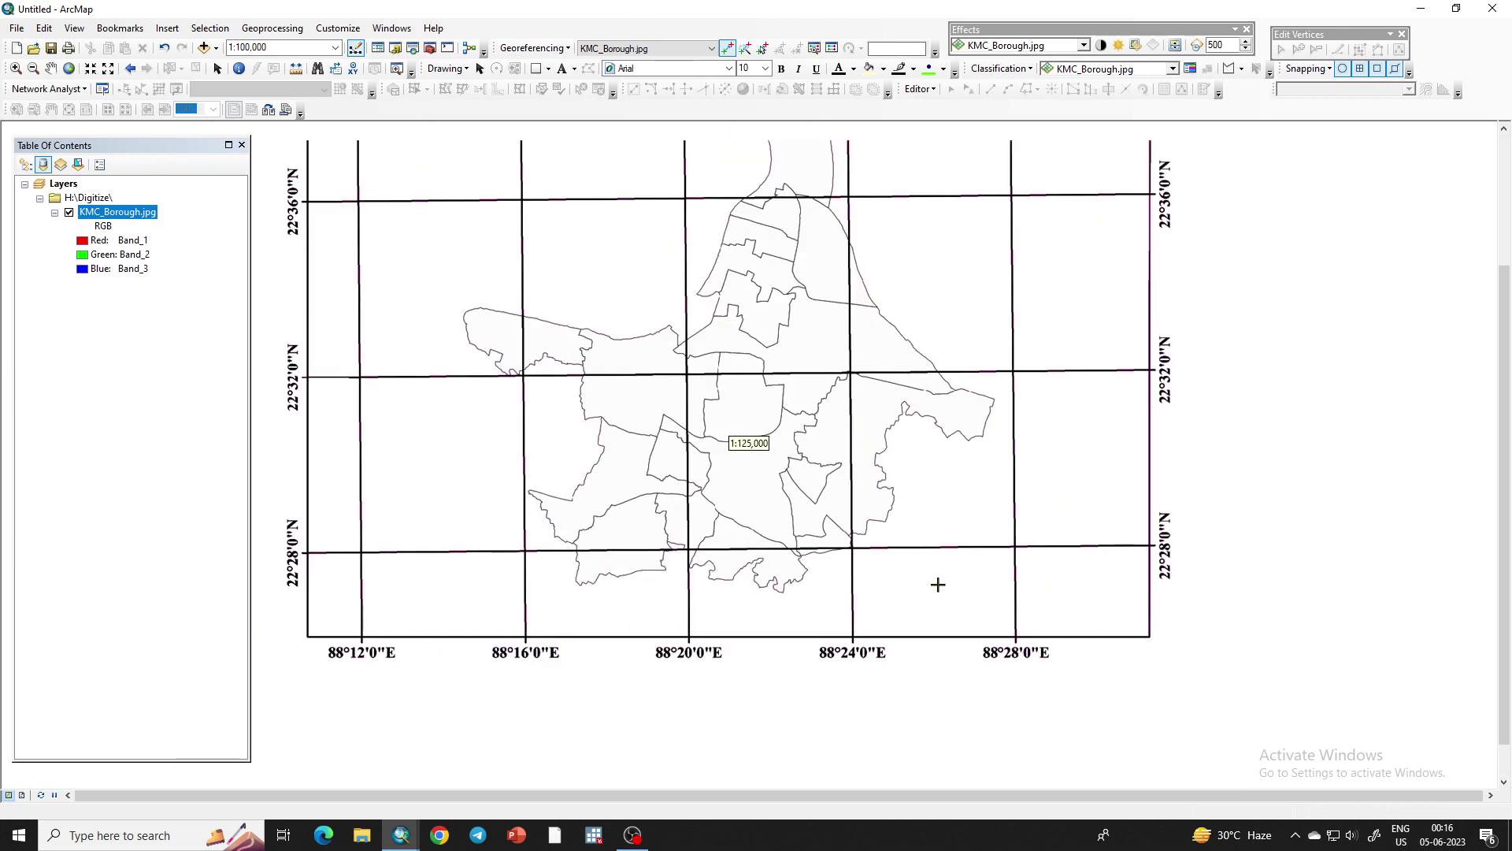
{"action": "scroll", "coordinate": [974, 571], "scroll_direction": "down", "scroll_amount": 2}
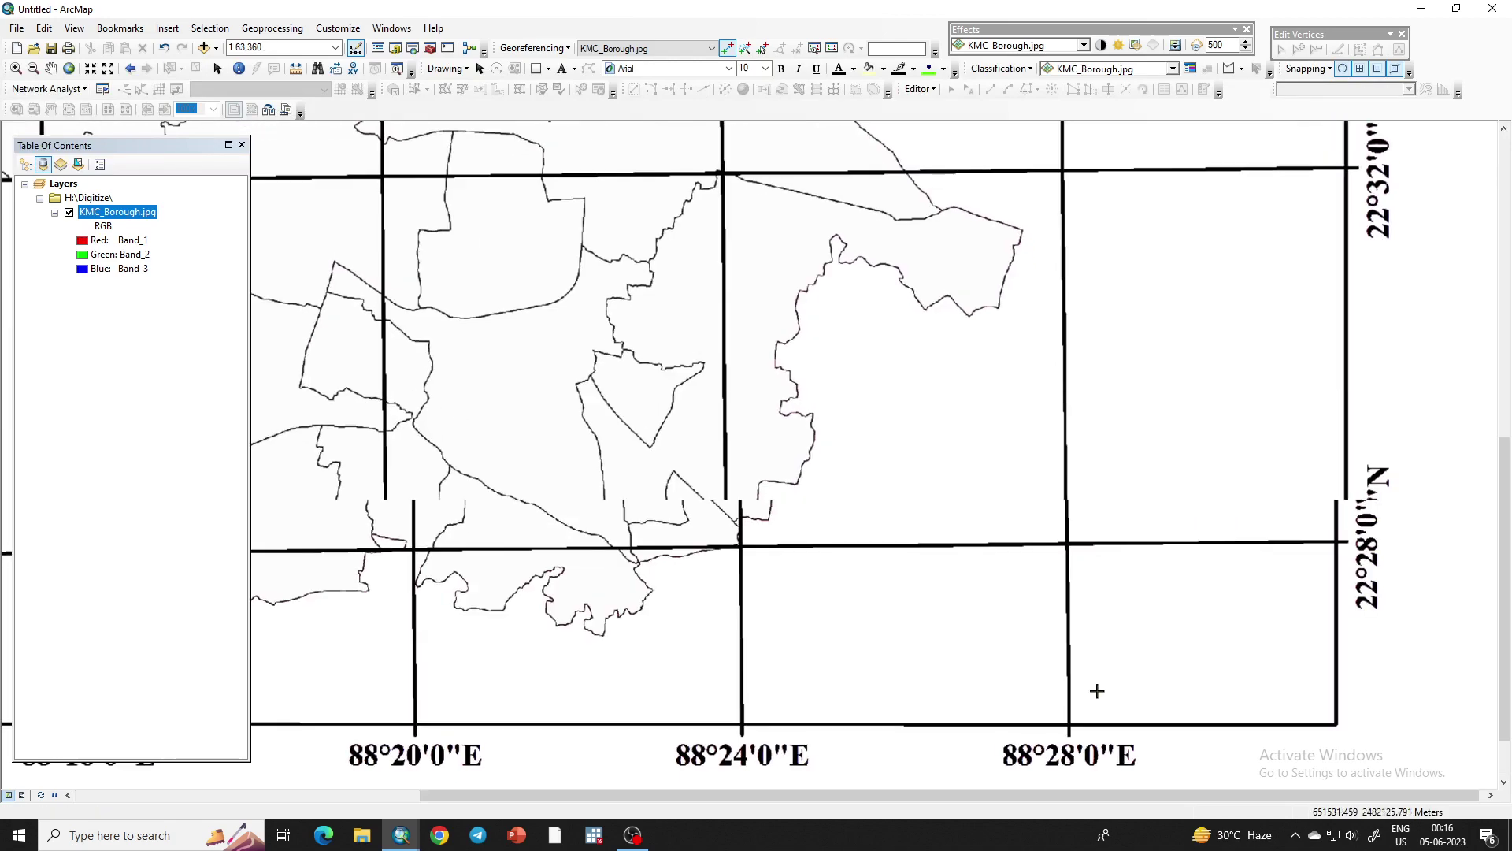
{"action": "scroll", "coordinate": [1097, 691], "scroll_direction": "down", "scroll_amount": 4}
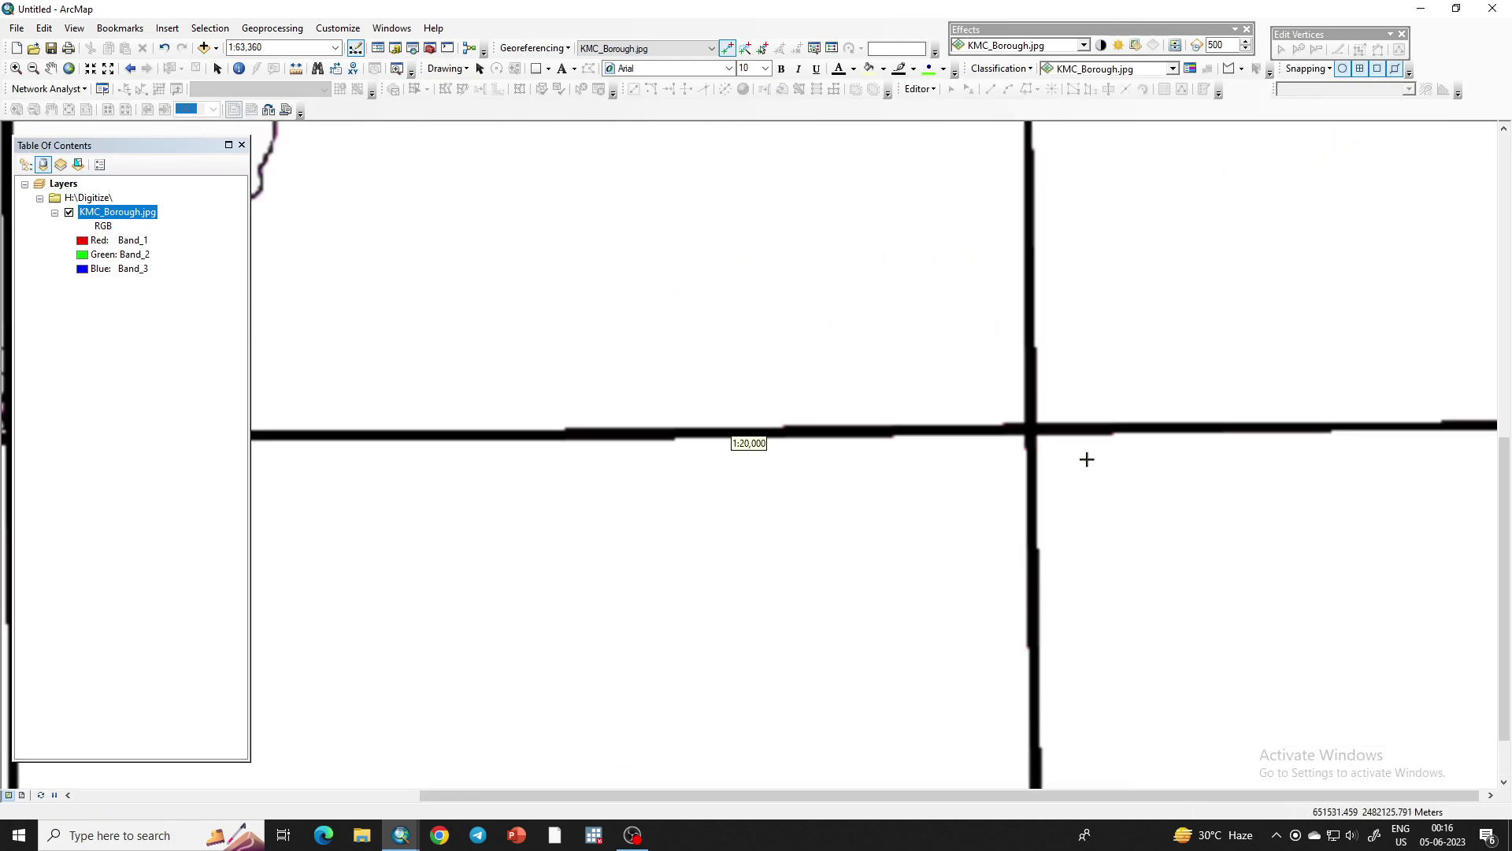
{"action": "scroll", "coordinate": [1103, 435], "scroll_direction": "down", "scroll_amount": 2}
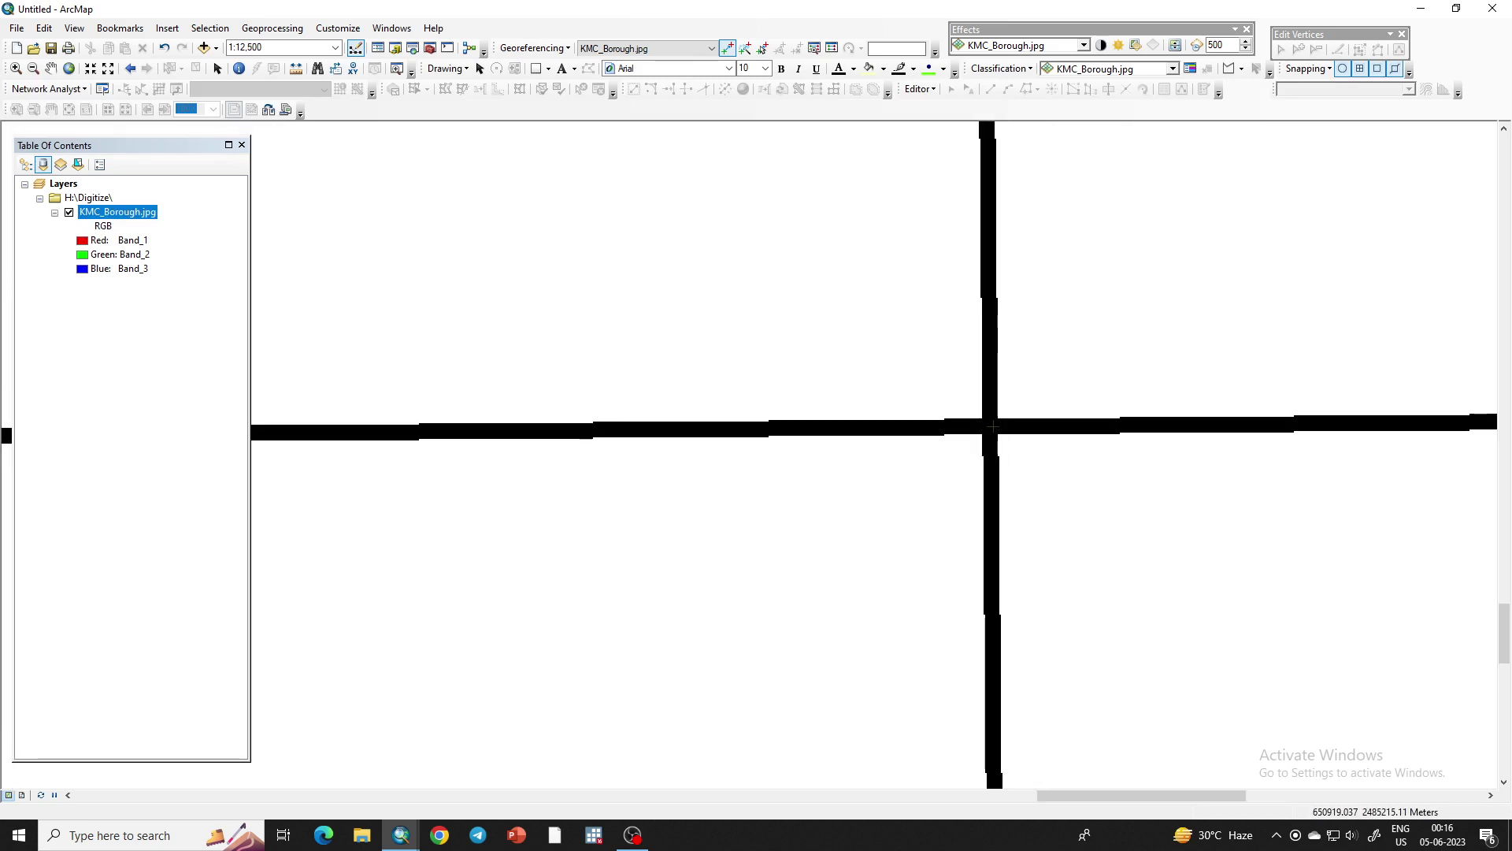
{"action": "left_click", "coordinate": [992, 426]}
{"action": "right_click", "coordinate": [992, 426]}
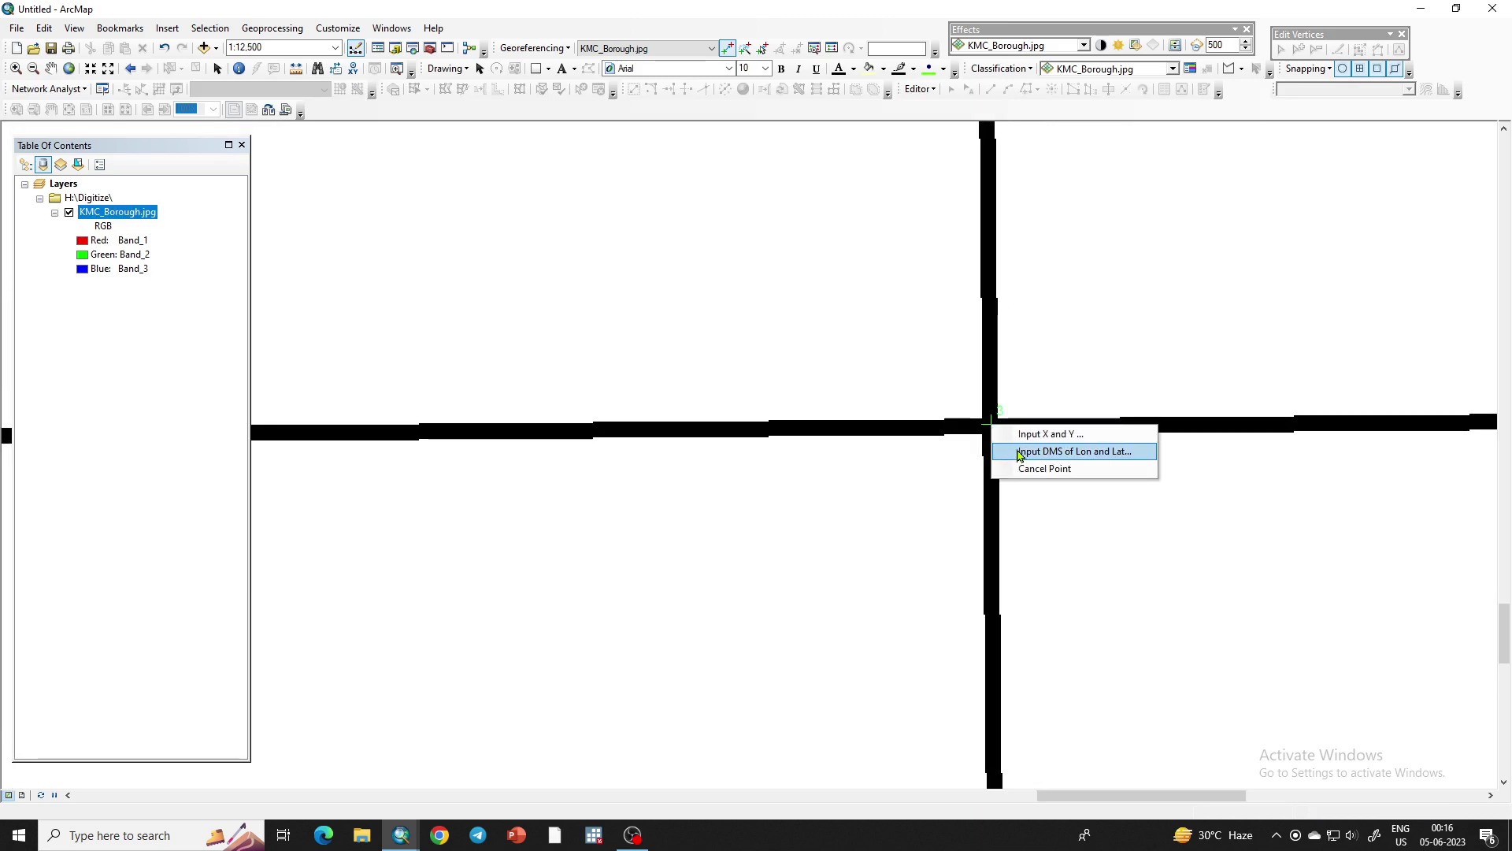
Set the third control point's longitude to 88°28'0"E using degrees, minutes and seconds
{"action": "left_click", "coordinate": [1075, 452]}
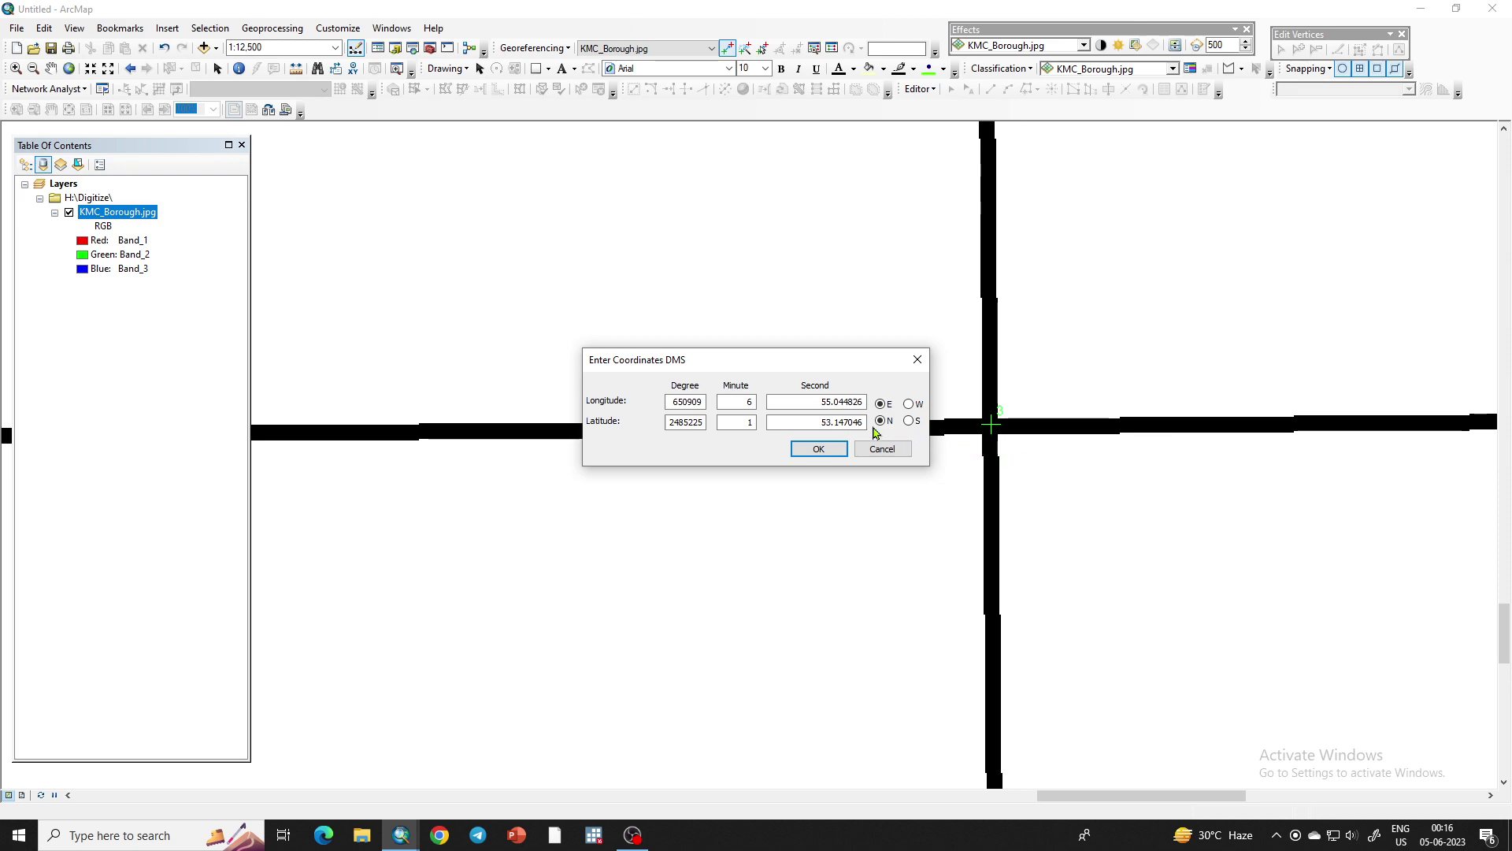
{"action": "left_click_drag", "start_coordinate": [668, 402], "coordinate": [712, 406]}
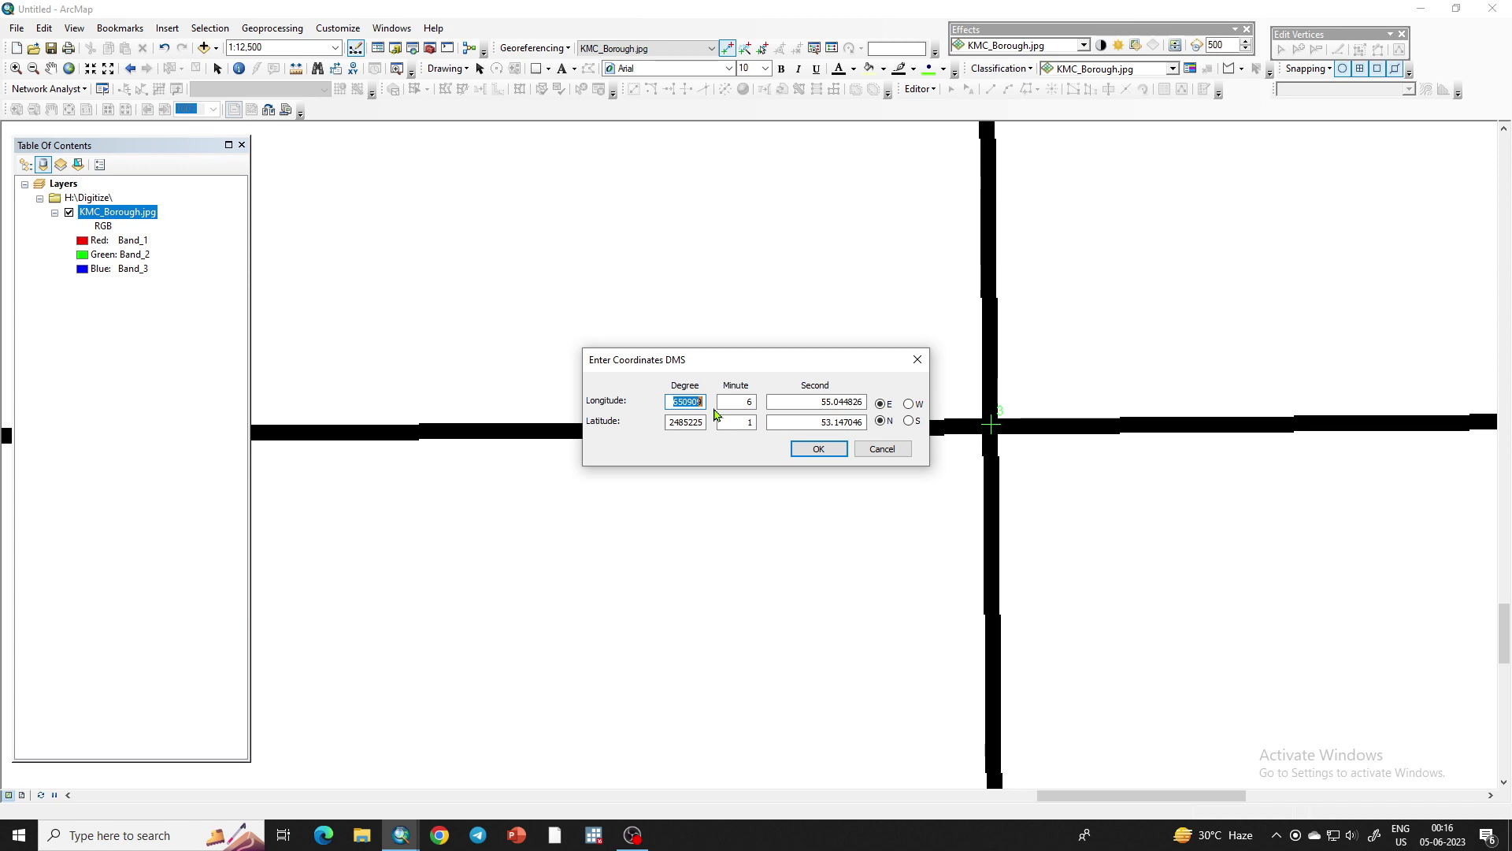
{"action": "type", "text": "88"}
{"action": "double_click", "coordinate": [747, 401]}
{"action": "type", "text": "28"}
{"action": "key", "text": "Tab"}
{"action": "type", "text": "0"}
{"action": "key", "text": "Tab"}
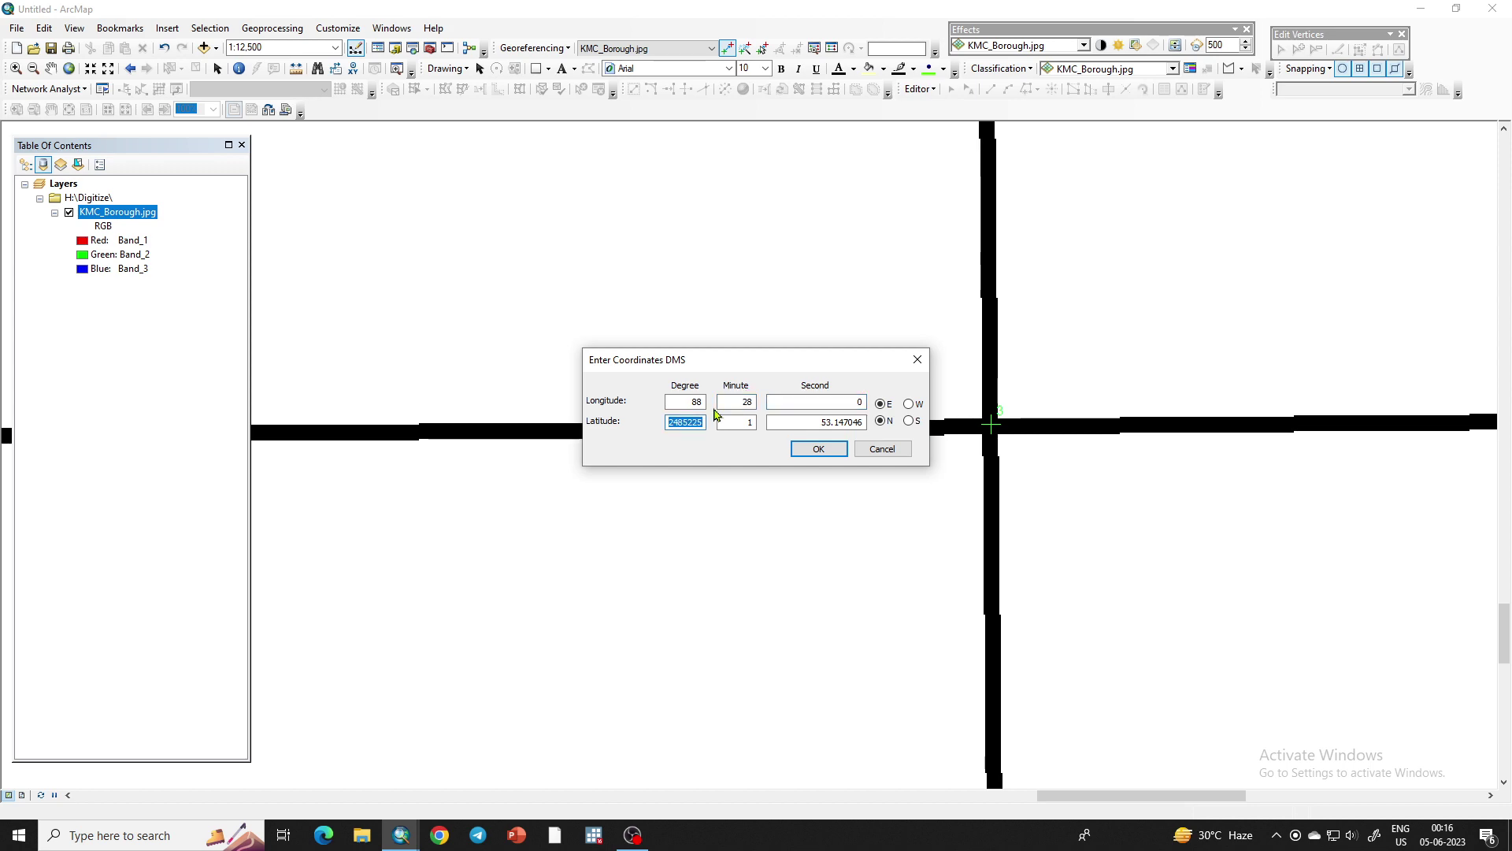
Set the third control point's latitude to 22°28'0"N and accept the coordinates
{"action": "type", "text": "22"}
{"action": "key", "text": "Tab"}
{"action": "left_click", "coordinate": [749, 421]}
{"action": "type", "text": "28"}
{"action": "double_click", "coordinate": [859, 422]}
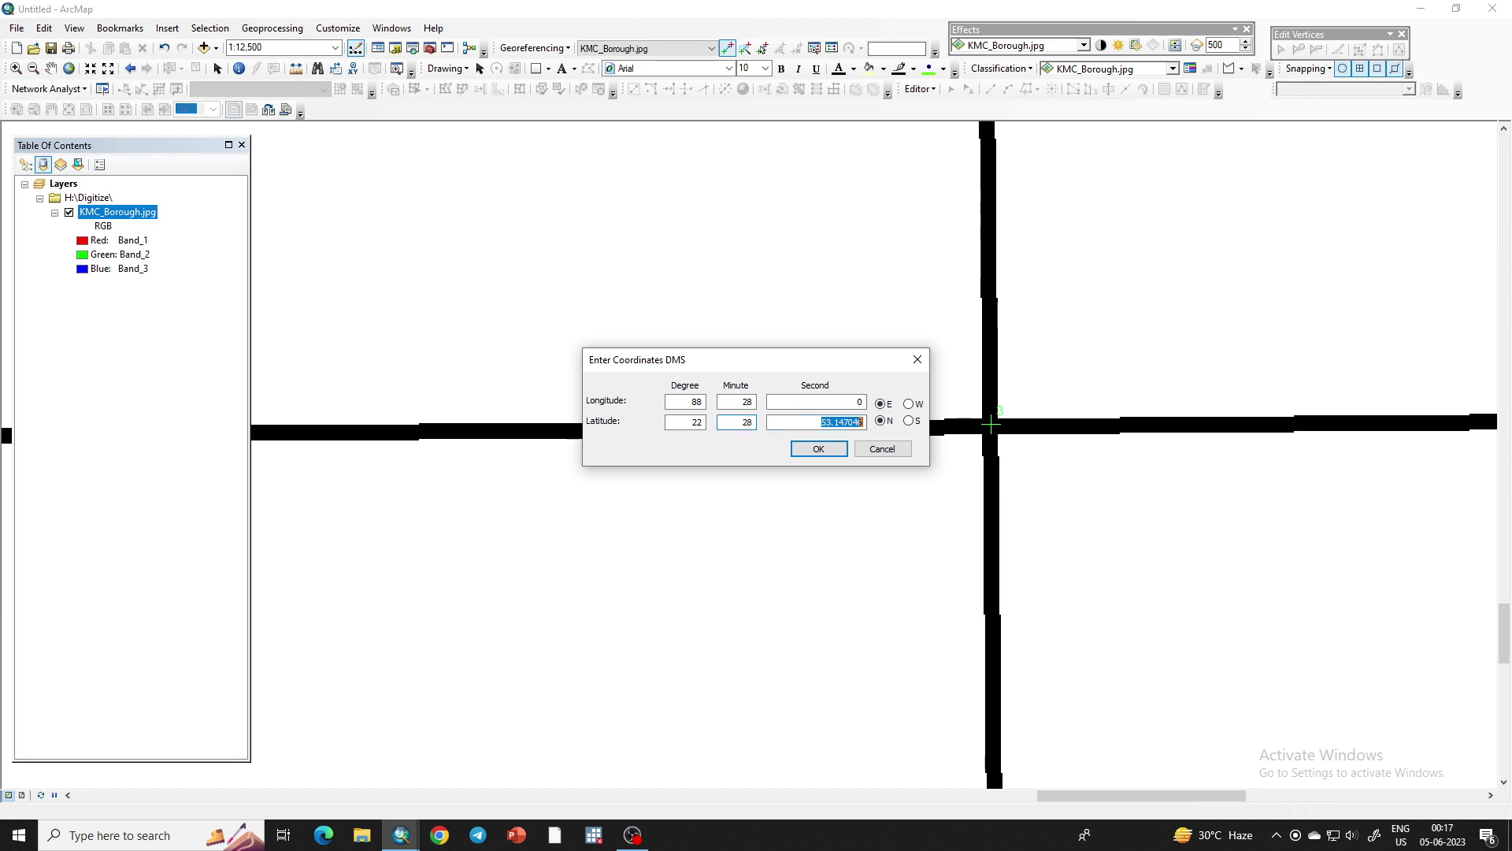
{"action": "type", "text": "0"}
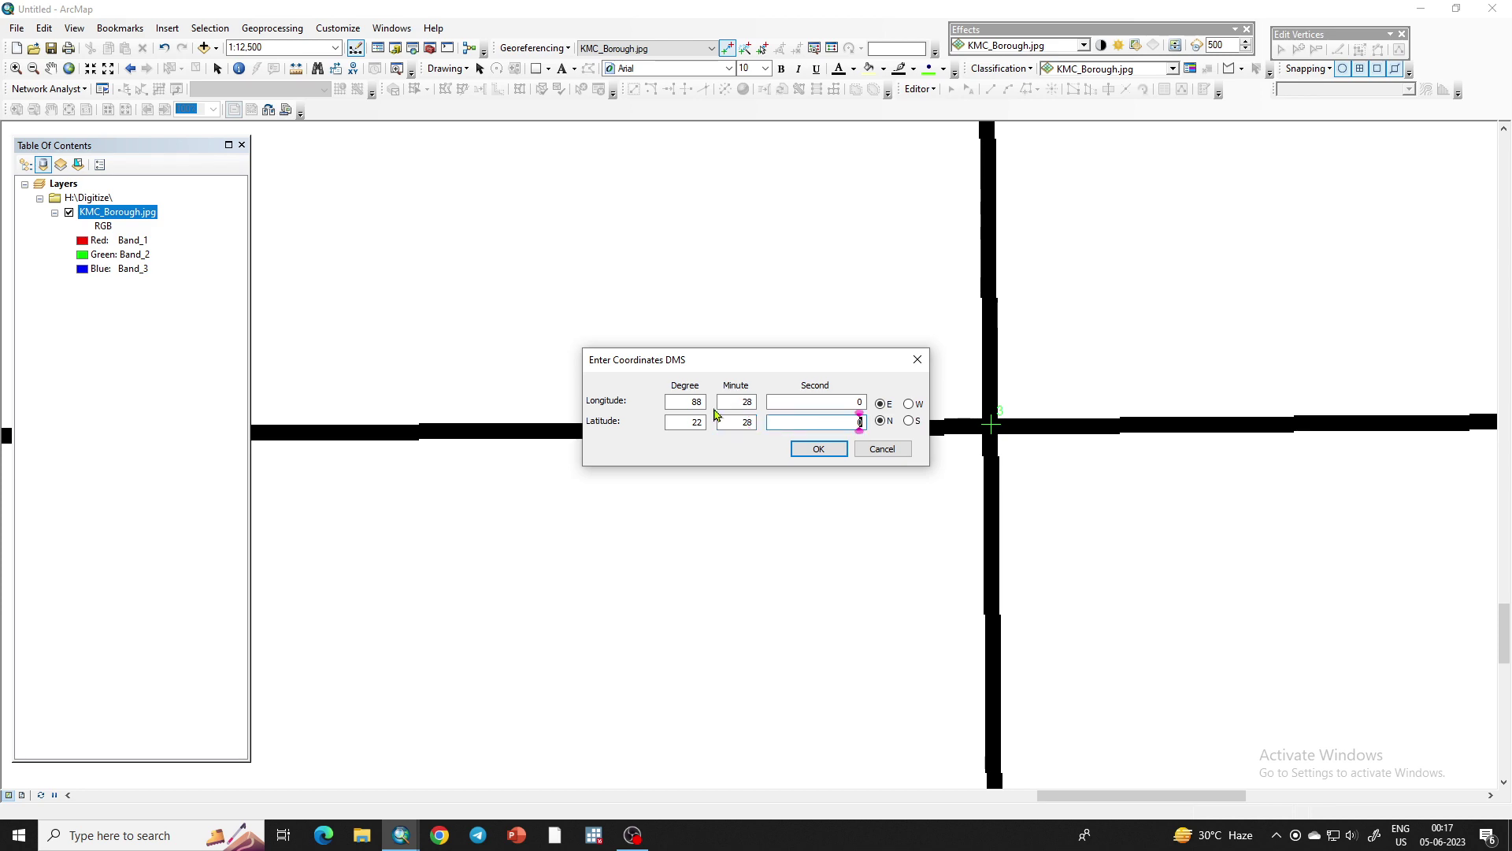
{"action": "left_click", "coordinate": [817, 449]}
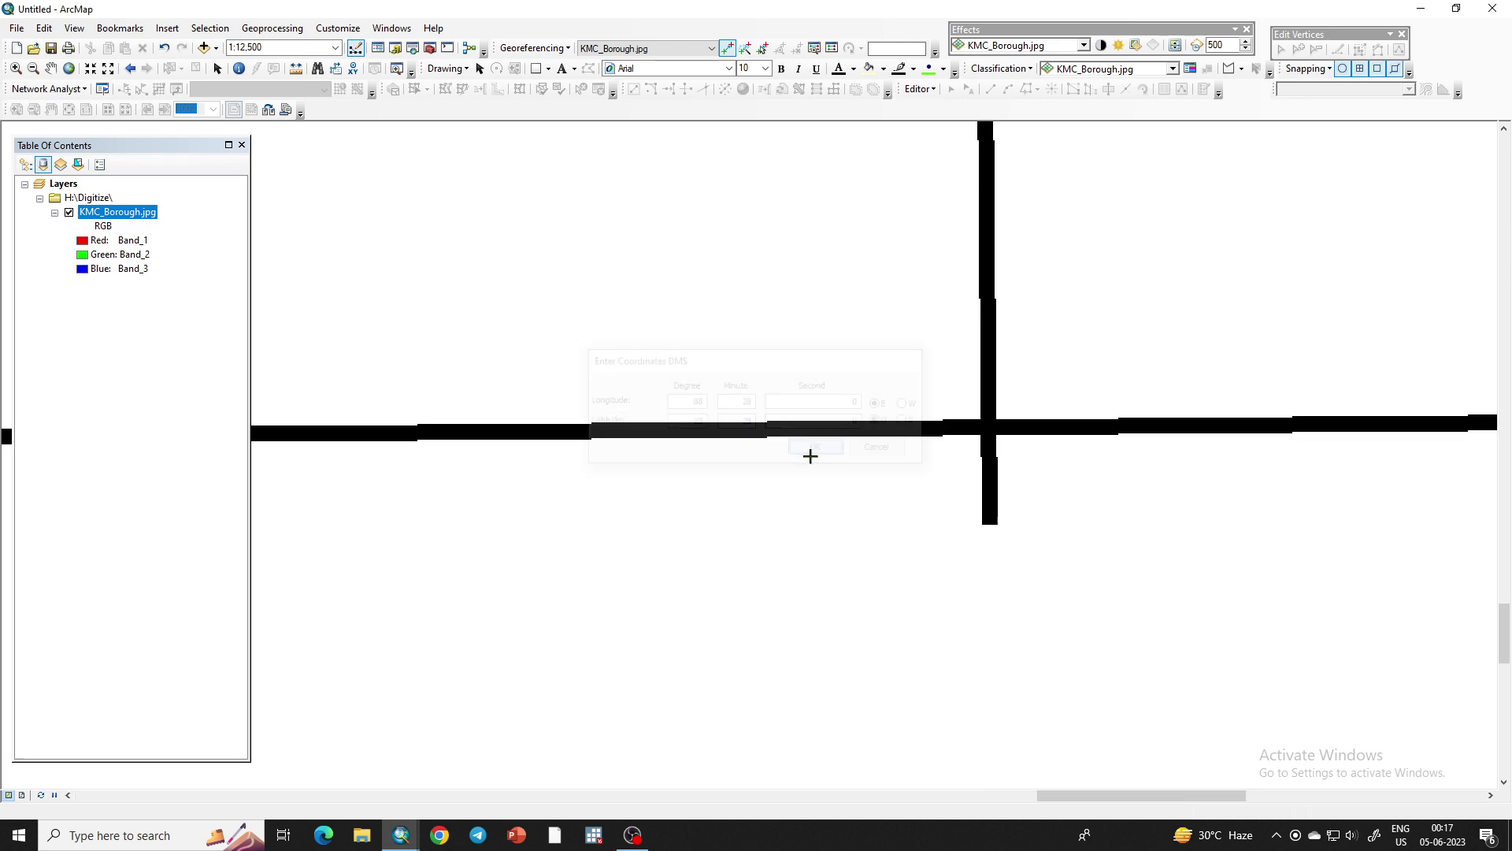
Place the fourth control point on the map's 88°16'0"E, 22°28'0"N grid intersection
{"action": "left_click", "coordinate": [68, 68]}
{"action": "scroll", "coordinate": [598, 709], "scroll_direction": "down", "scroll_amount": 4}
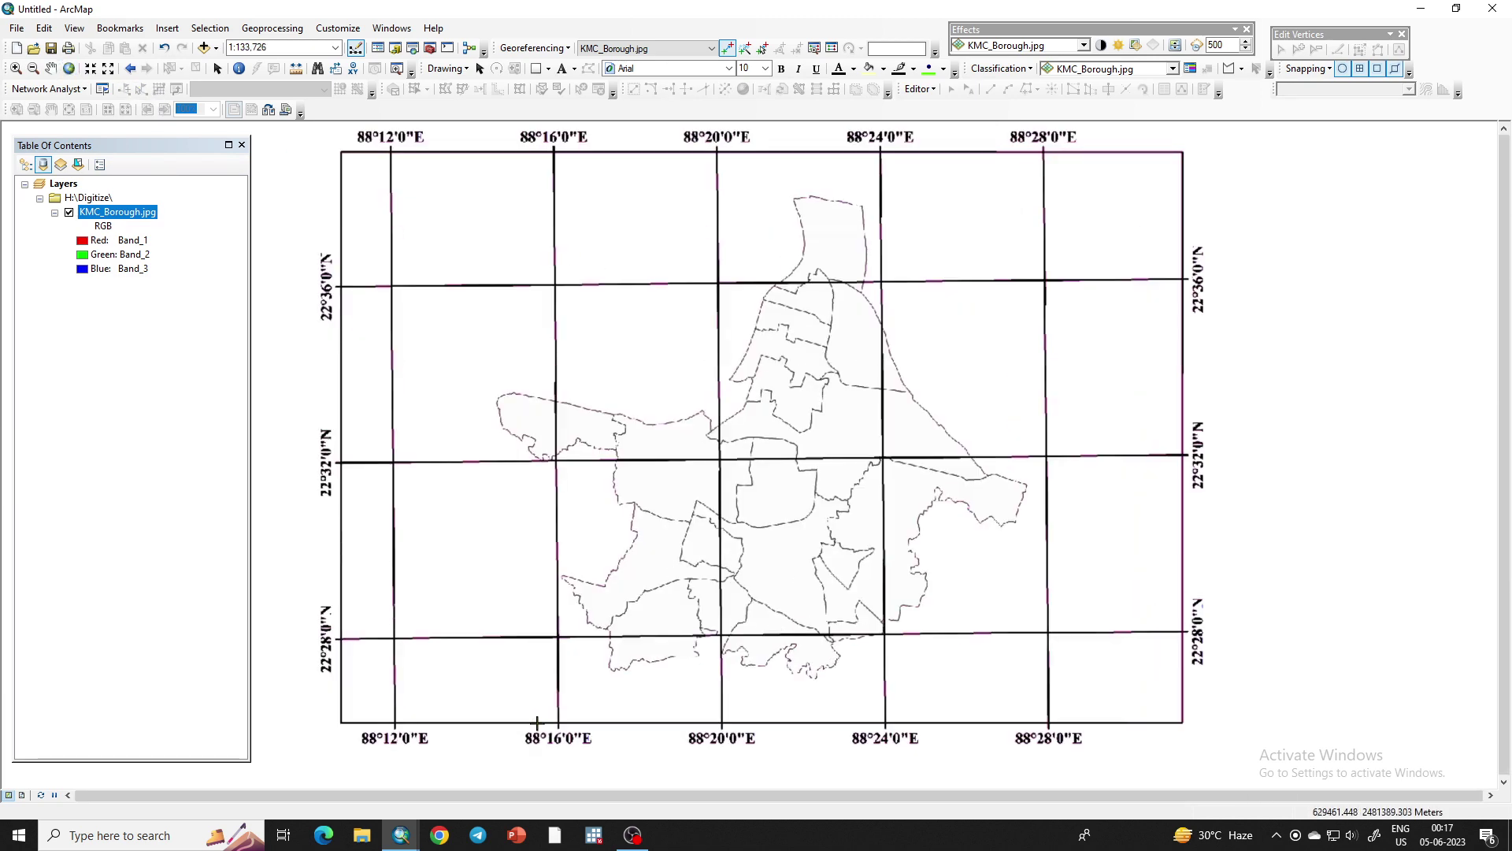
{"action": "scroll", "coordinate": [537, 721], "scroll_direction": "down", "scroll_amount": 5}
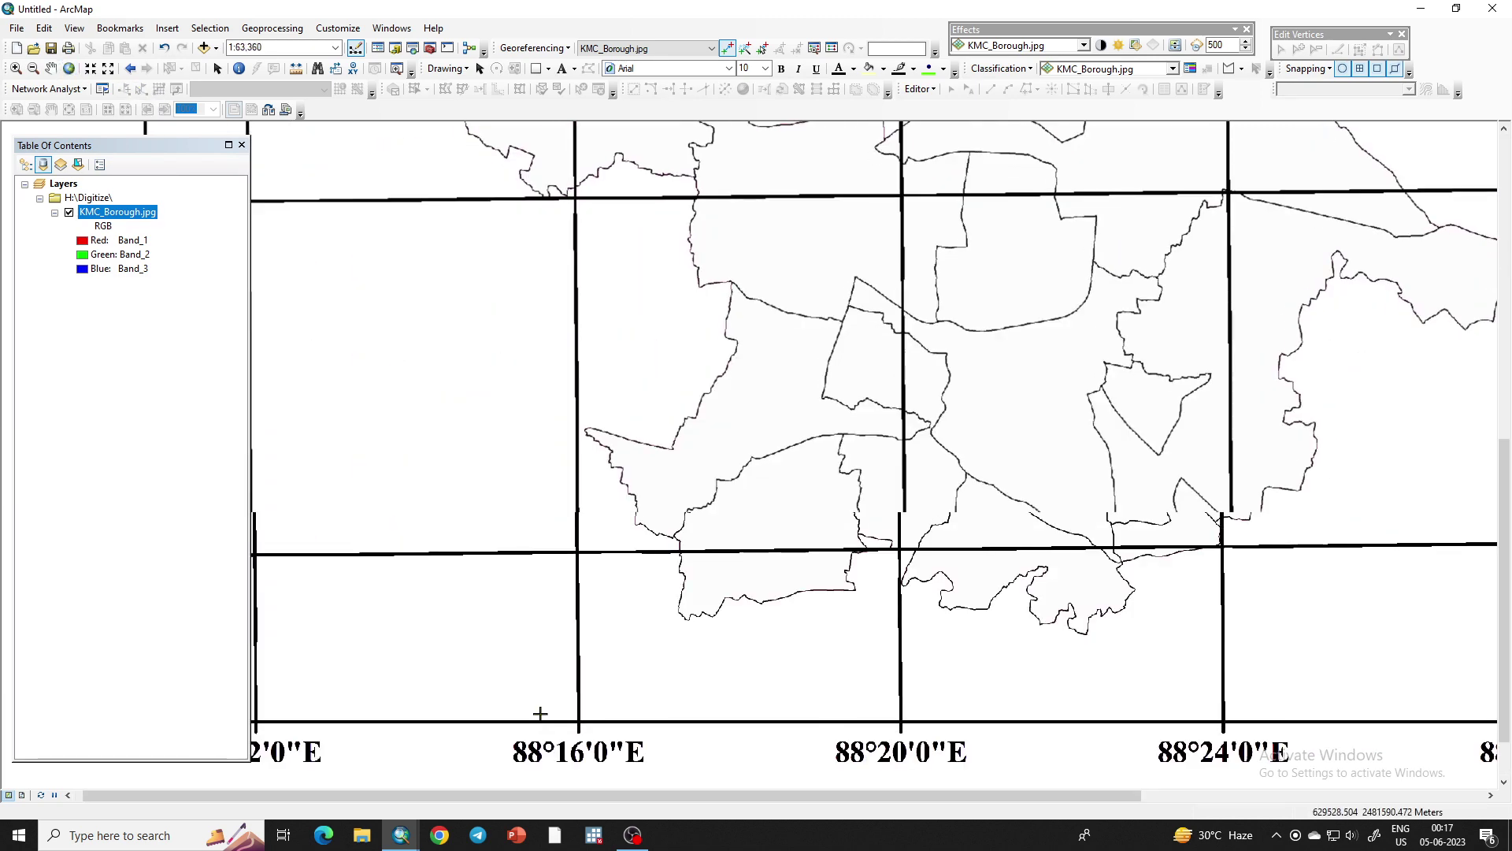
{"action": "scroll", "coordinate": [606, 512], "scroll_direction": "down", "scroll_amount": 3}
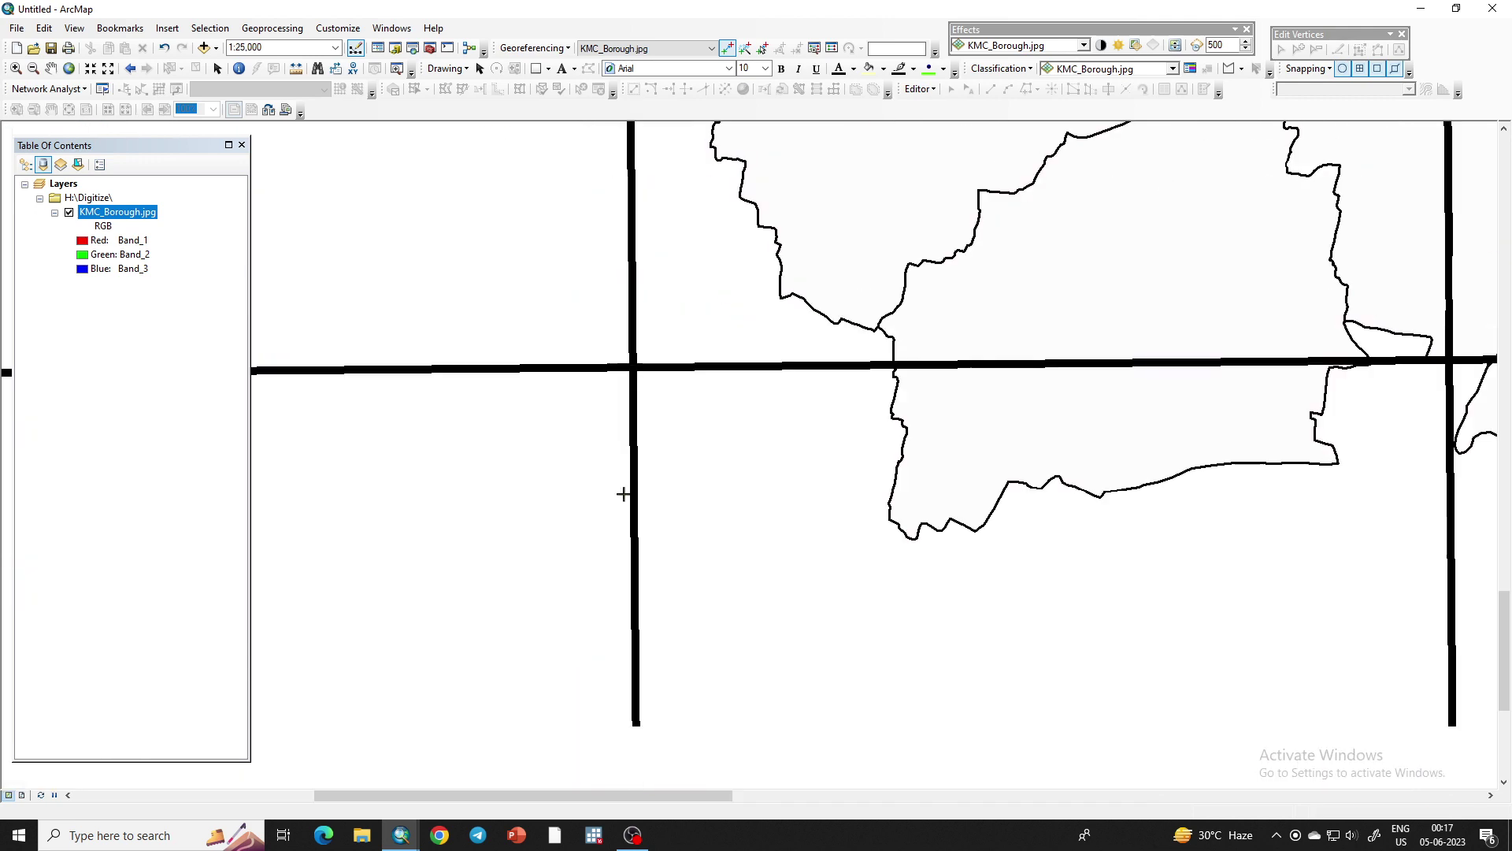
{"action": "left_click", "coordinate": [622, 299]}
Set the fourth control point's longitude to 88°16'0"E using degrees, minutes and seconds
{"action": "right_click", "coordinate": [623, 299]}
{"action": "left_click", "coordinate": [645, 334]}
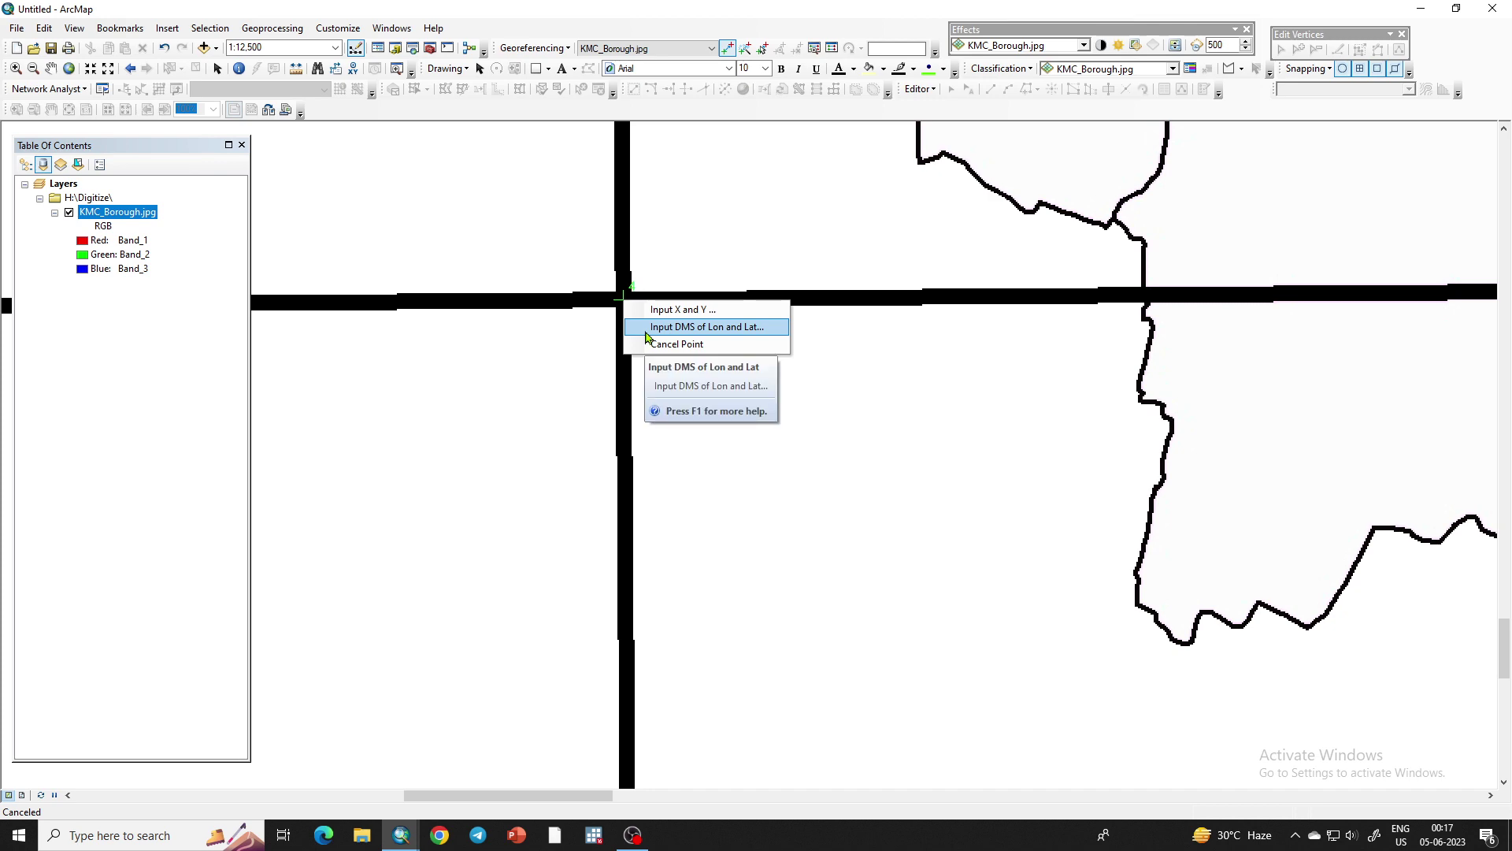
{"action": "left_click_drag", "start_coordinate": [670, 402], "coordinate": [723, 401]}
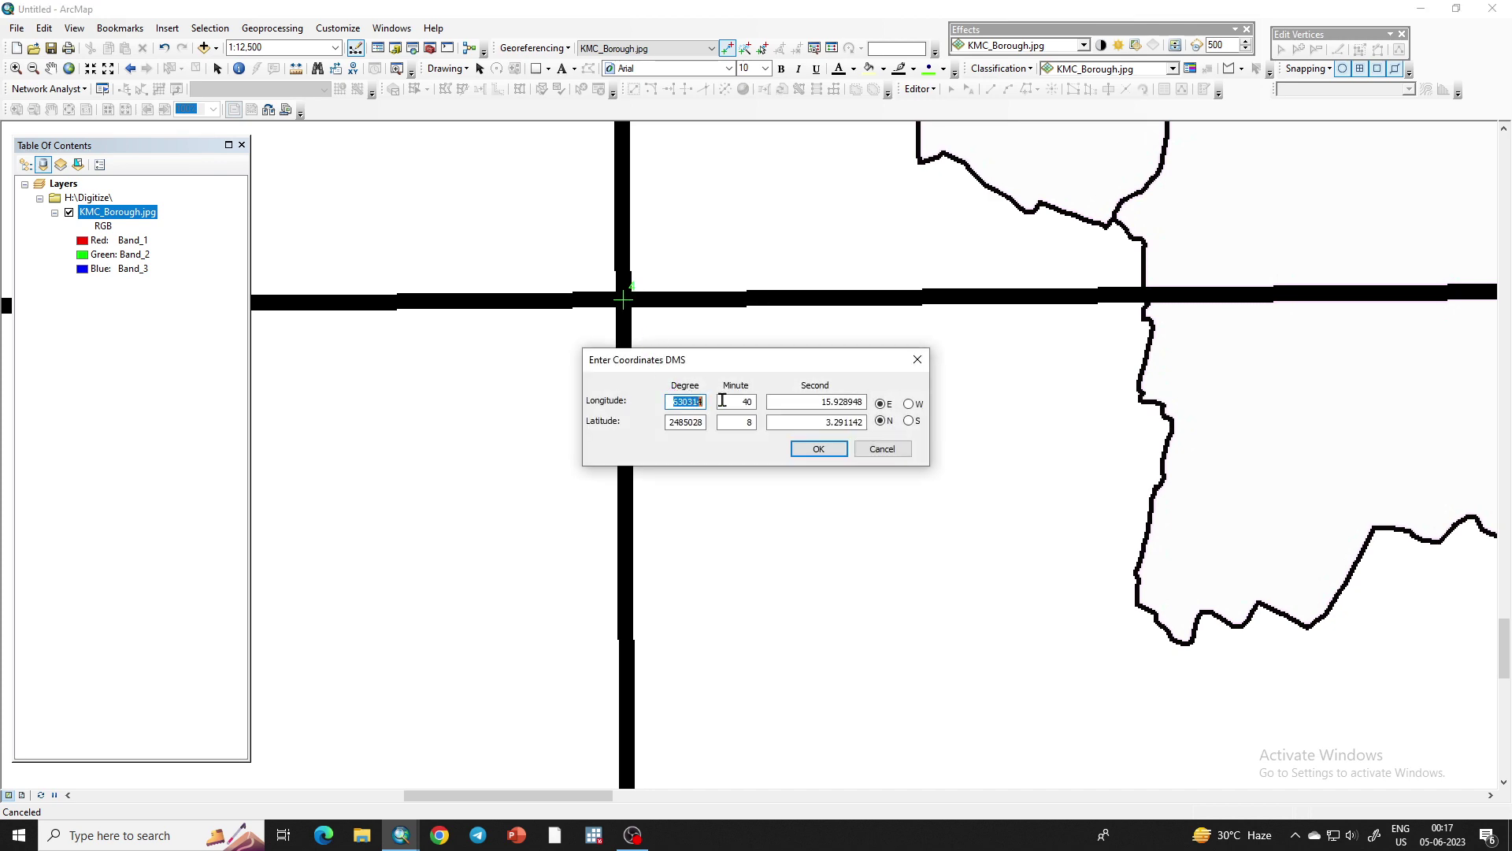
{"action": "type", "text": "88"}
{"action": "key", "text": "Tab"}
{"action": "type", "text": "16"}
{"action": "key", "text": "Tab"}
{"action": "key", "text": "BackSpace"}
{"action": "type", "text": "0"}
Set the fourth control point's latitude to 22°28'0"N and accept the coordinates
{"action": "key", "text": "Tab"}
{"action": "type", "text": "22"}
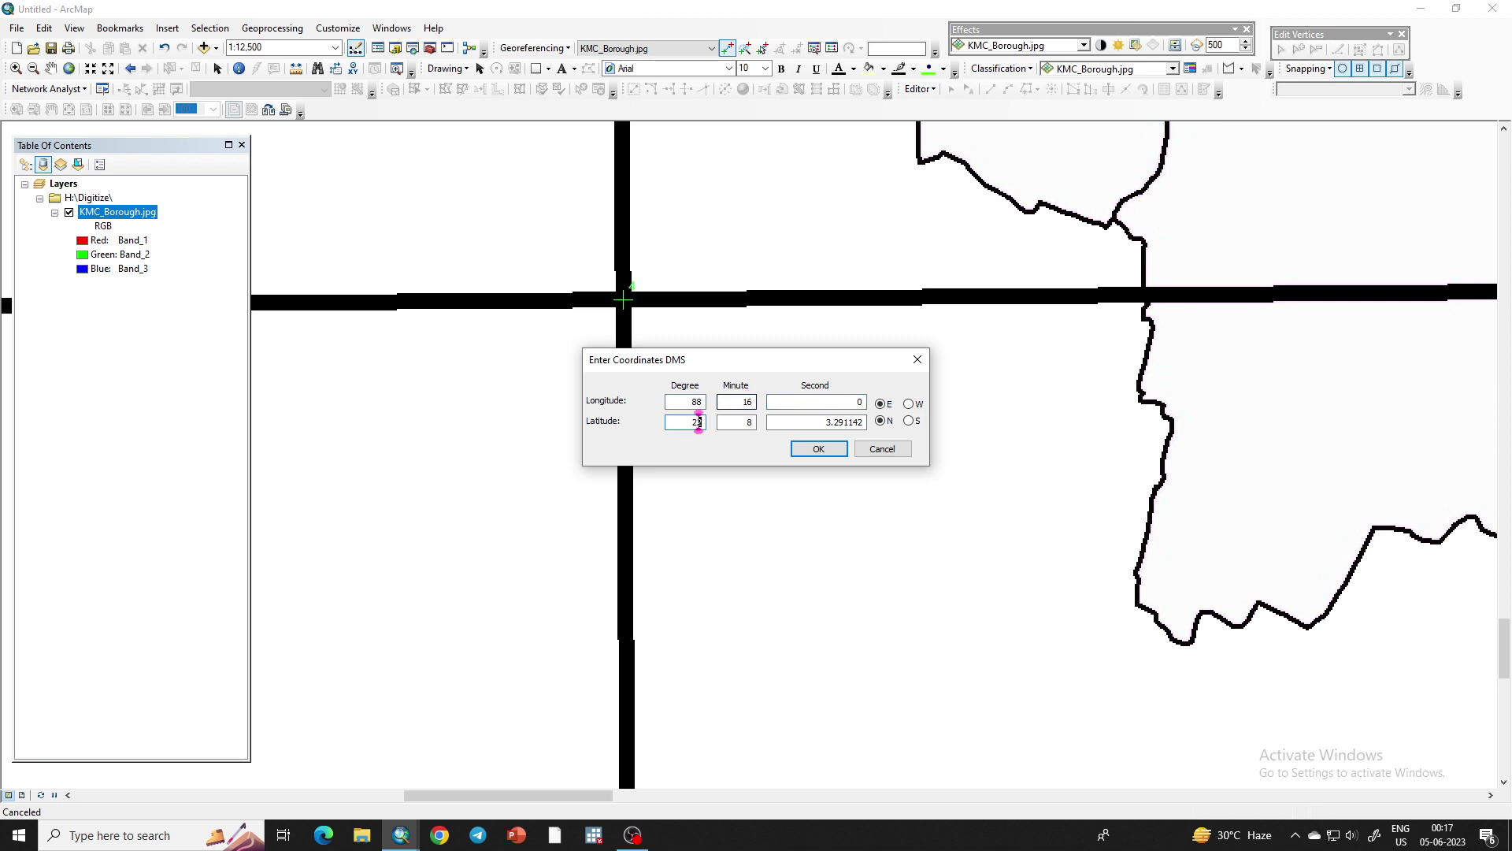
{"action": "key", "text": "Tab"}
{"action": "type", "text": "28"}
{"action": "key", "text": "Tab"}
{"action": "key", "text": "BackSpace"}
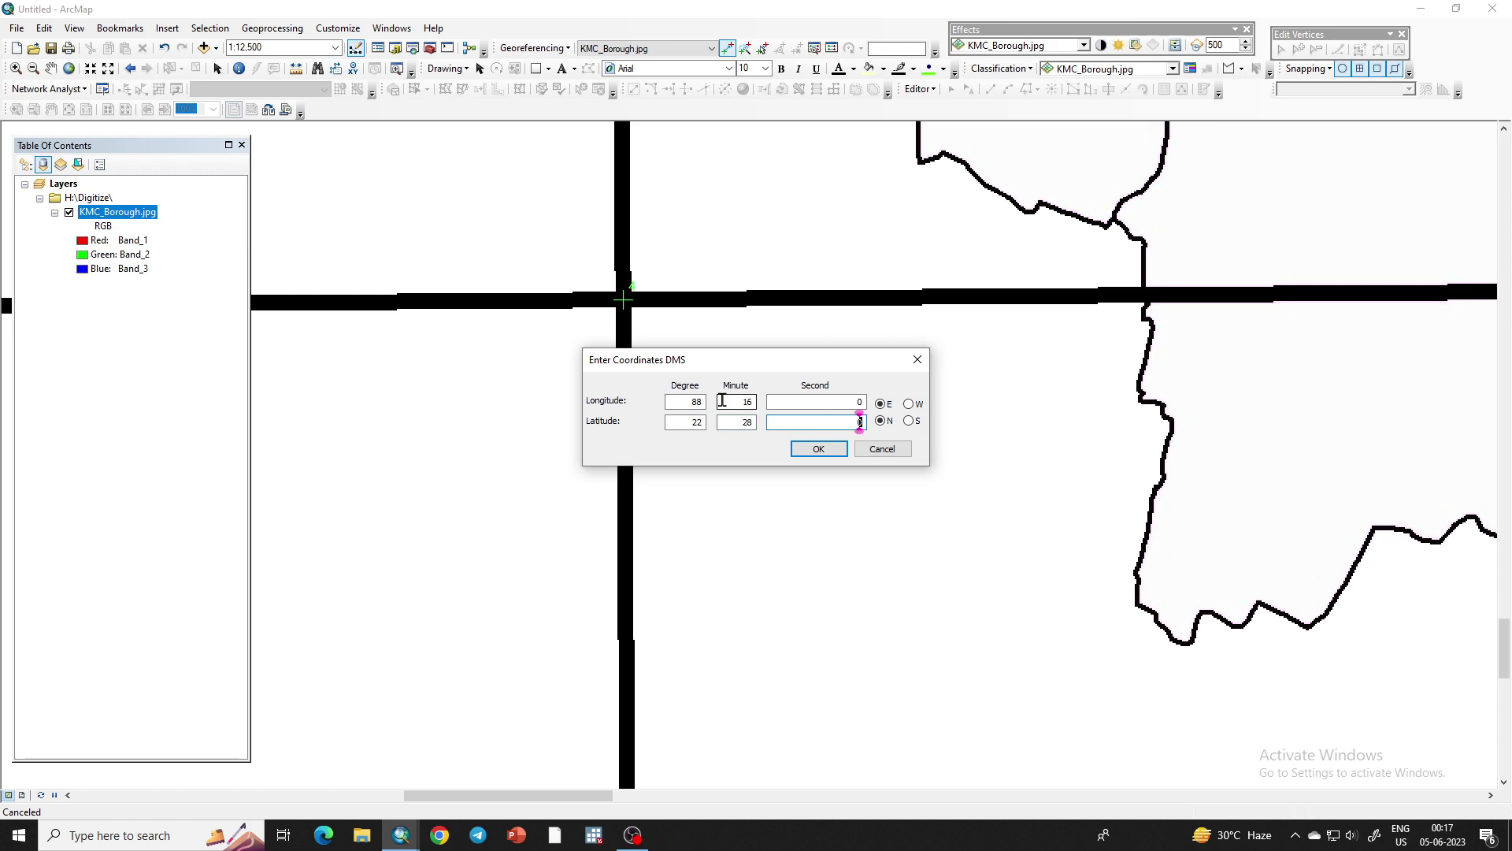
{"action": "left_click", "coordinate": [823, 449]}
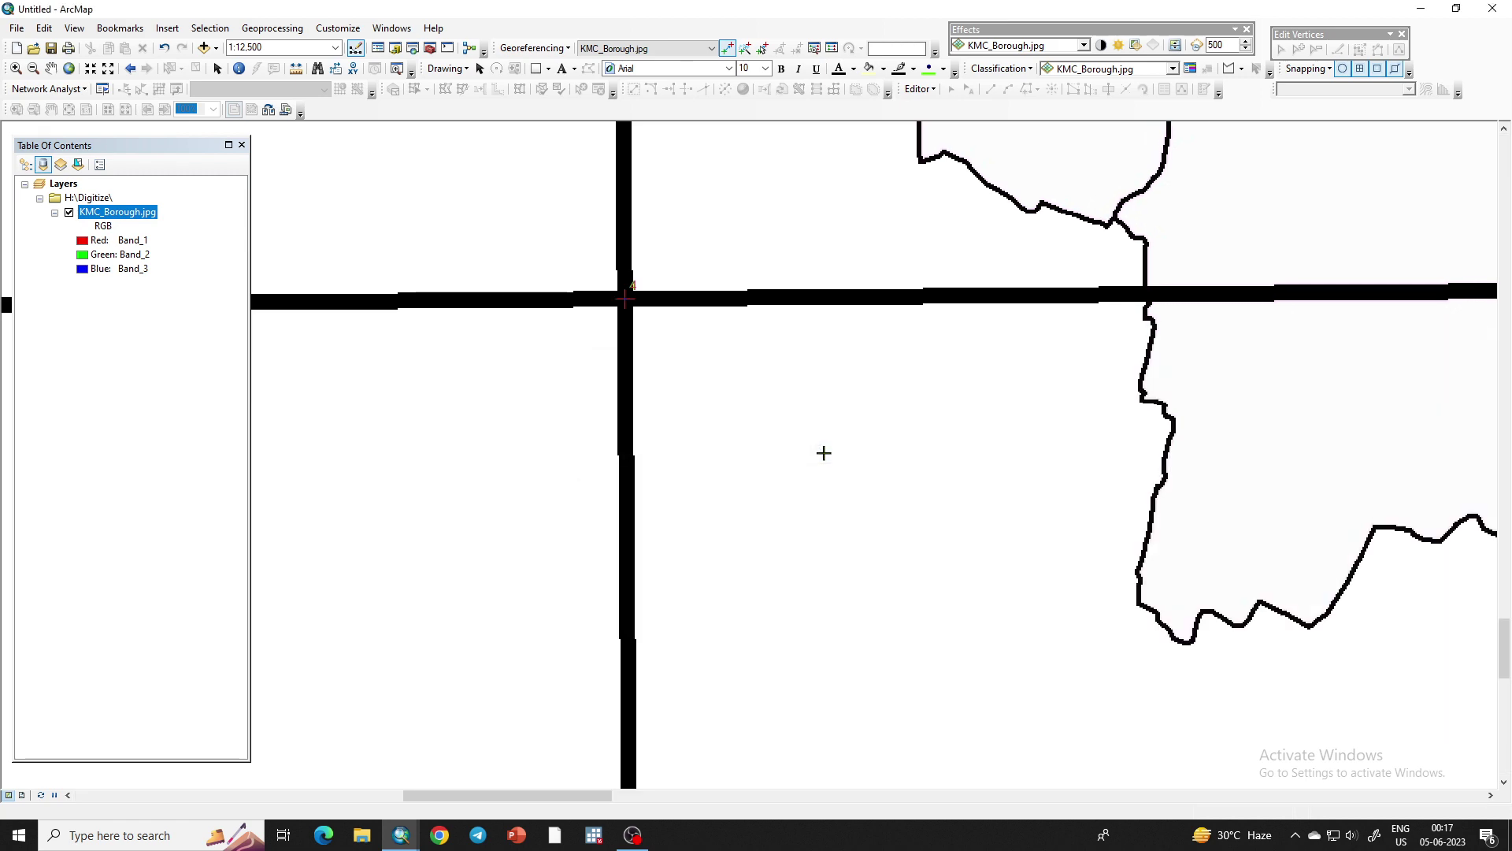
{"action": "left_click", "coordinate": [69, 68]}
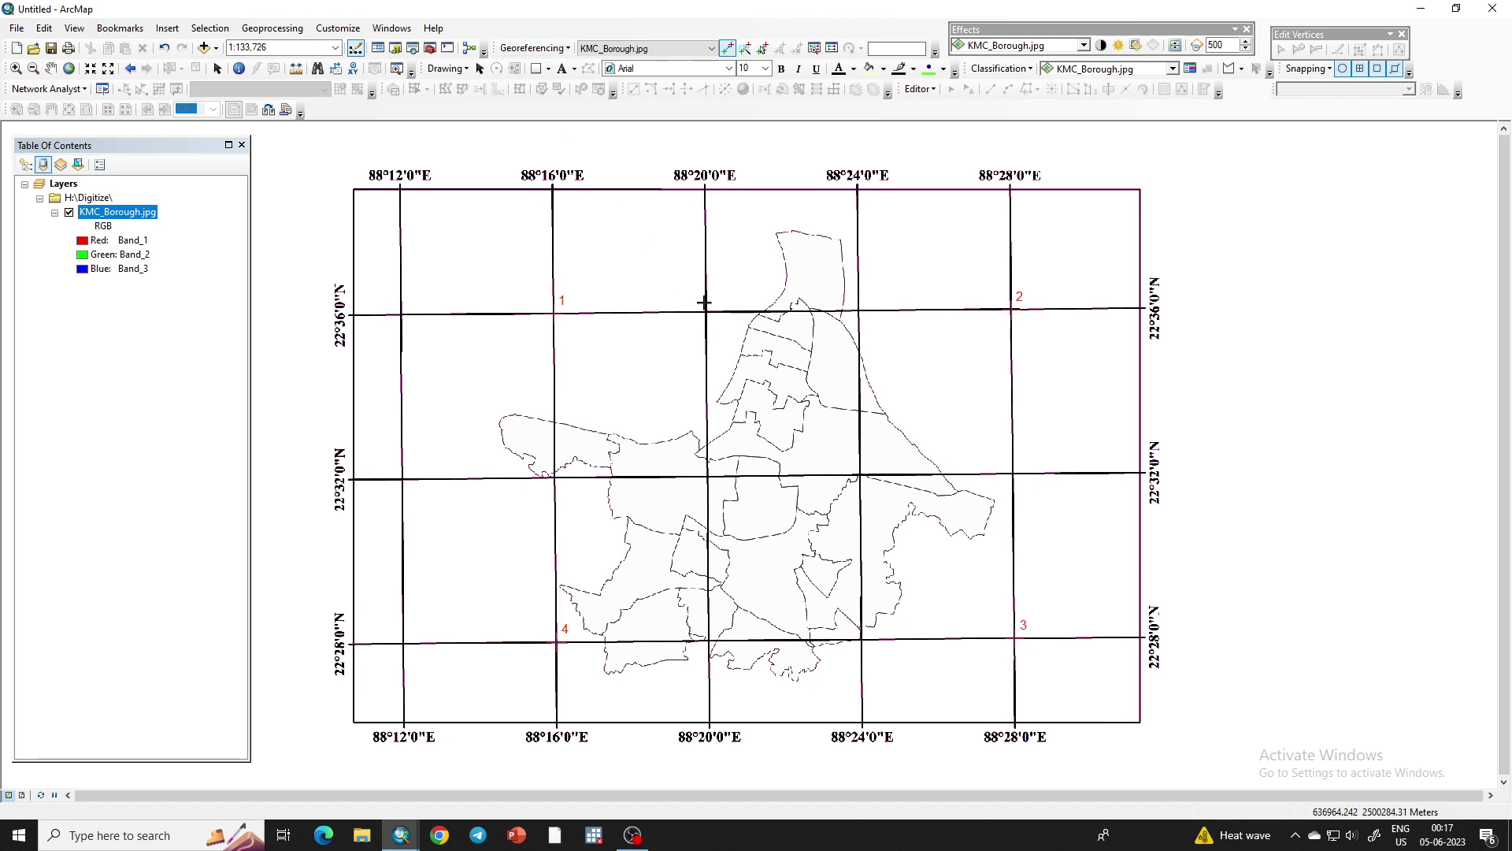
{"action": "left_click", "coordinate": [993, 654]}
{"action": "right_click", "coordinate": [1003, 693]}
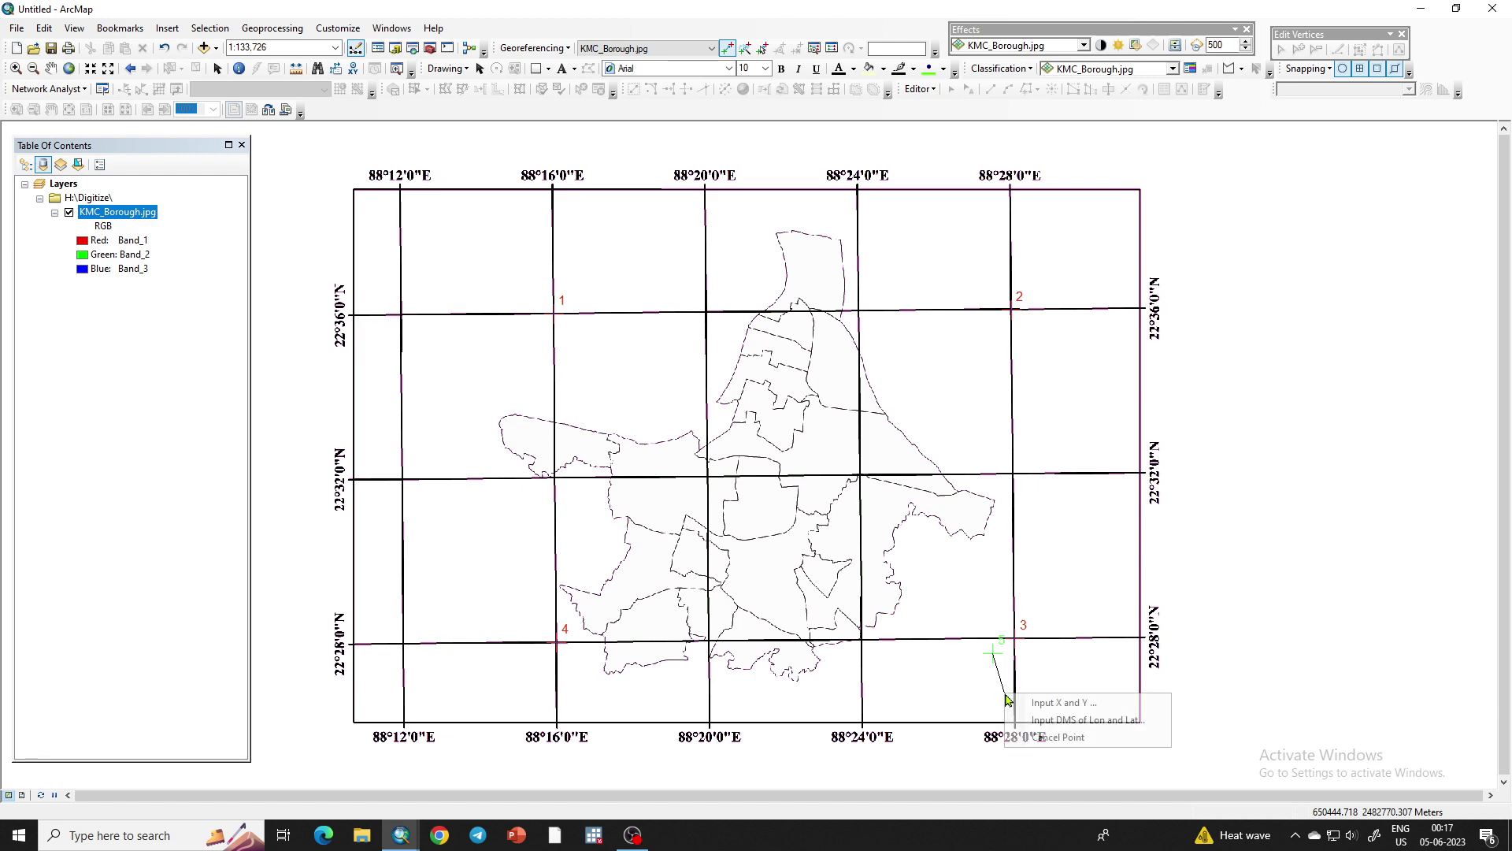
{"action": "left_click", "coordinate": [1055, 737]}
Add a trial fifth control point below the 22°28'0"N grid line and delete its link from the link table
{"action": "left_click", "coordinate": [958, 679]}
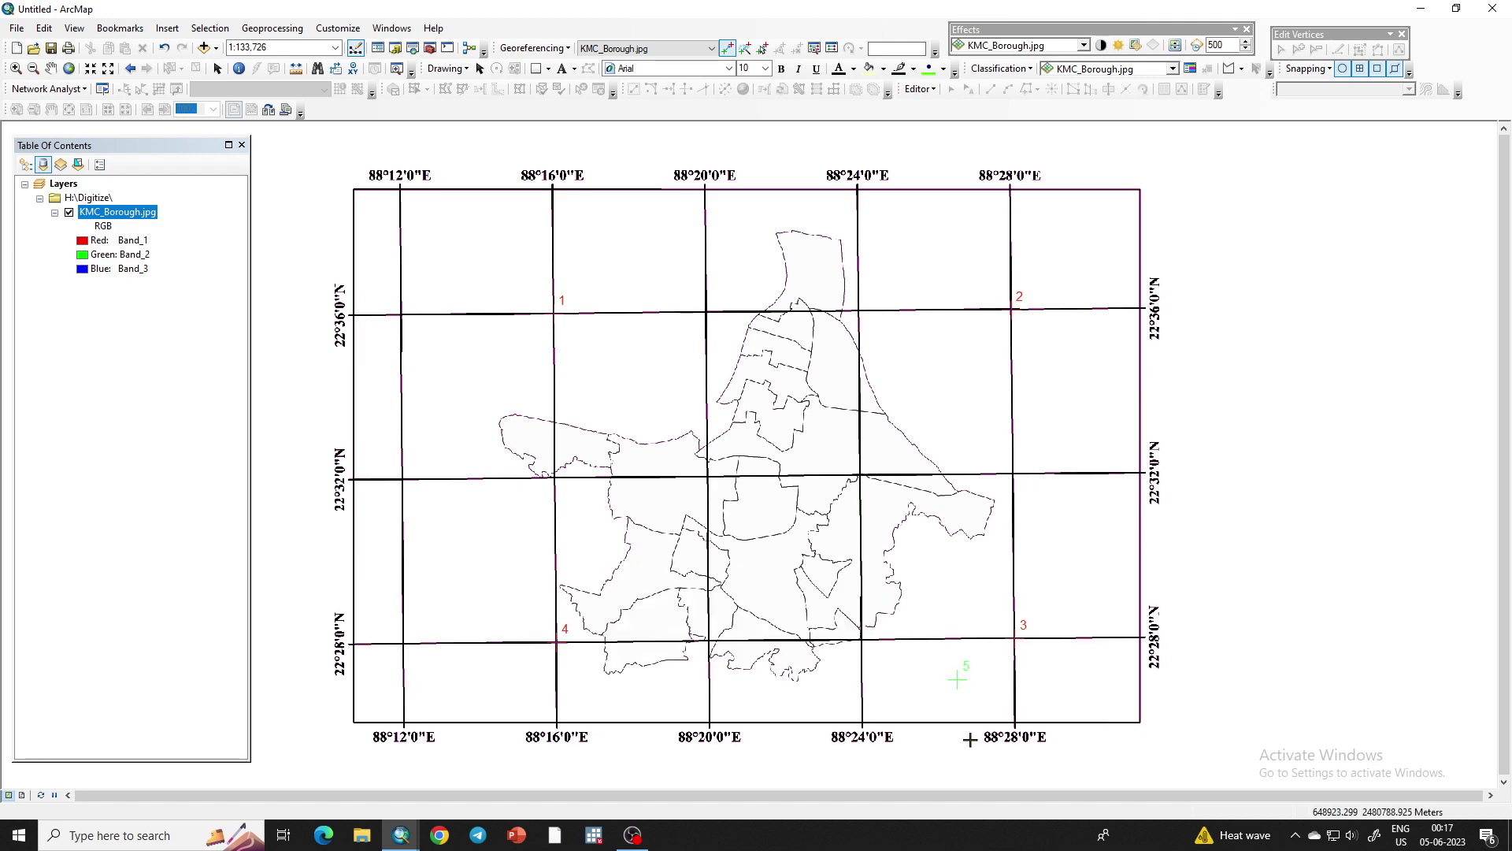
{"action": "left_click", "coordinate": [949, 693]}
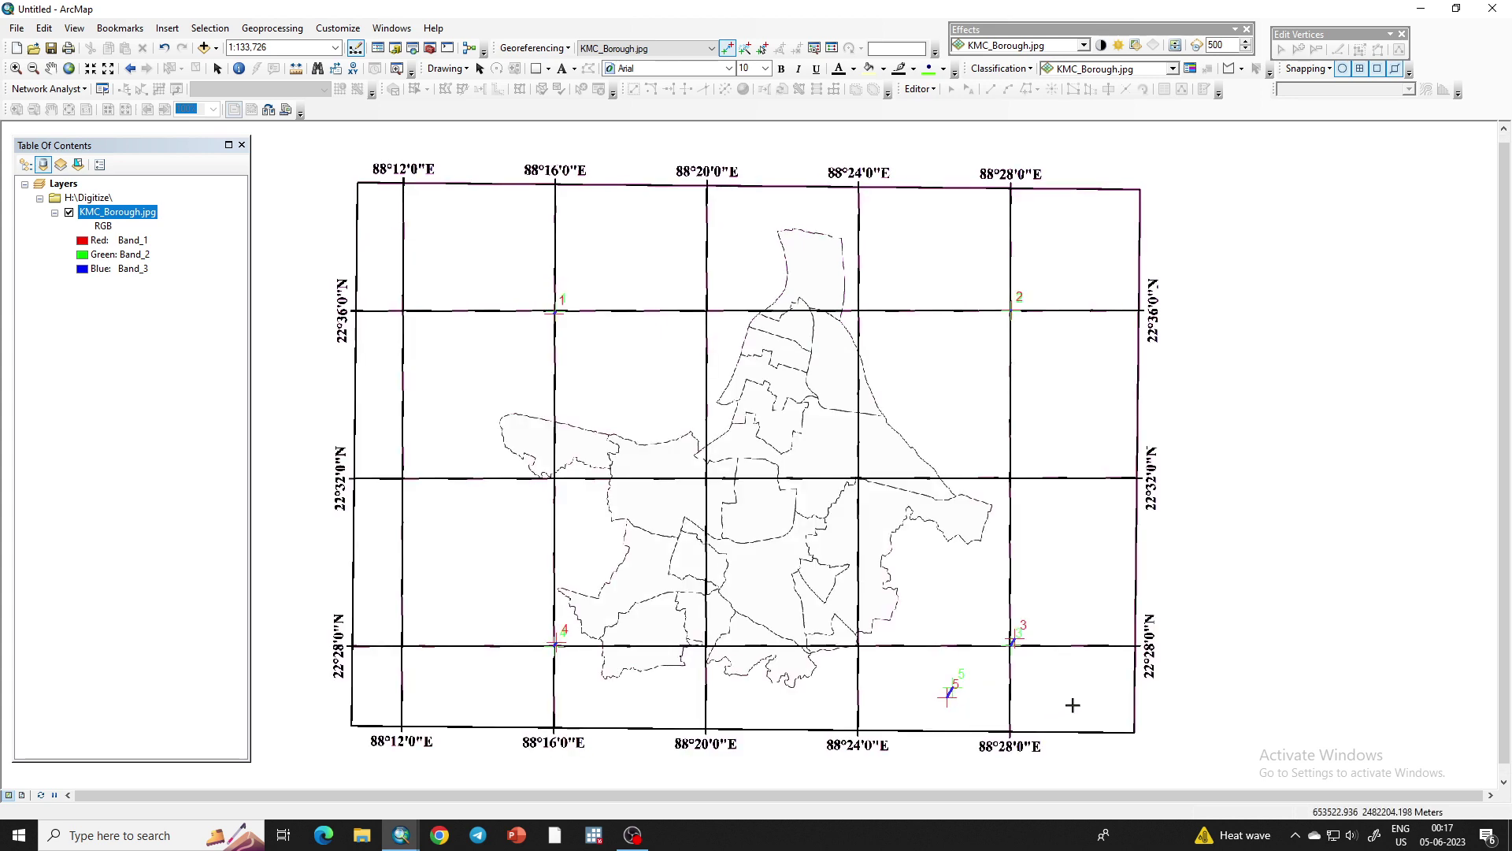
{"action": "left_click", "coordinate": [832, 49]}
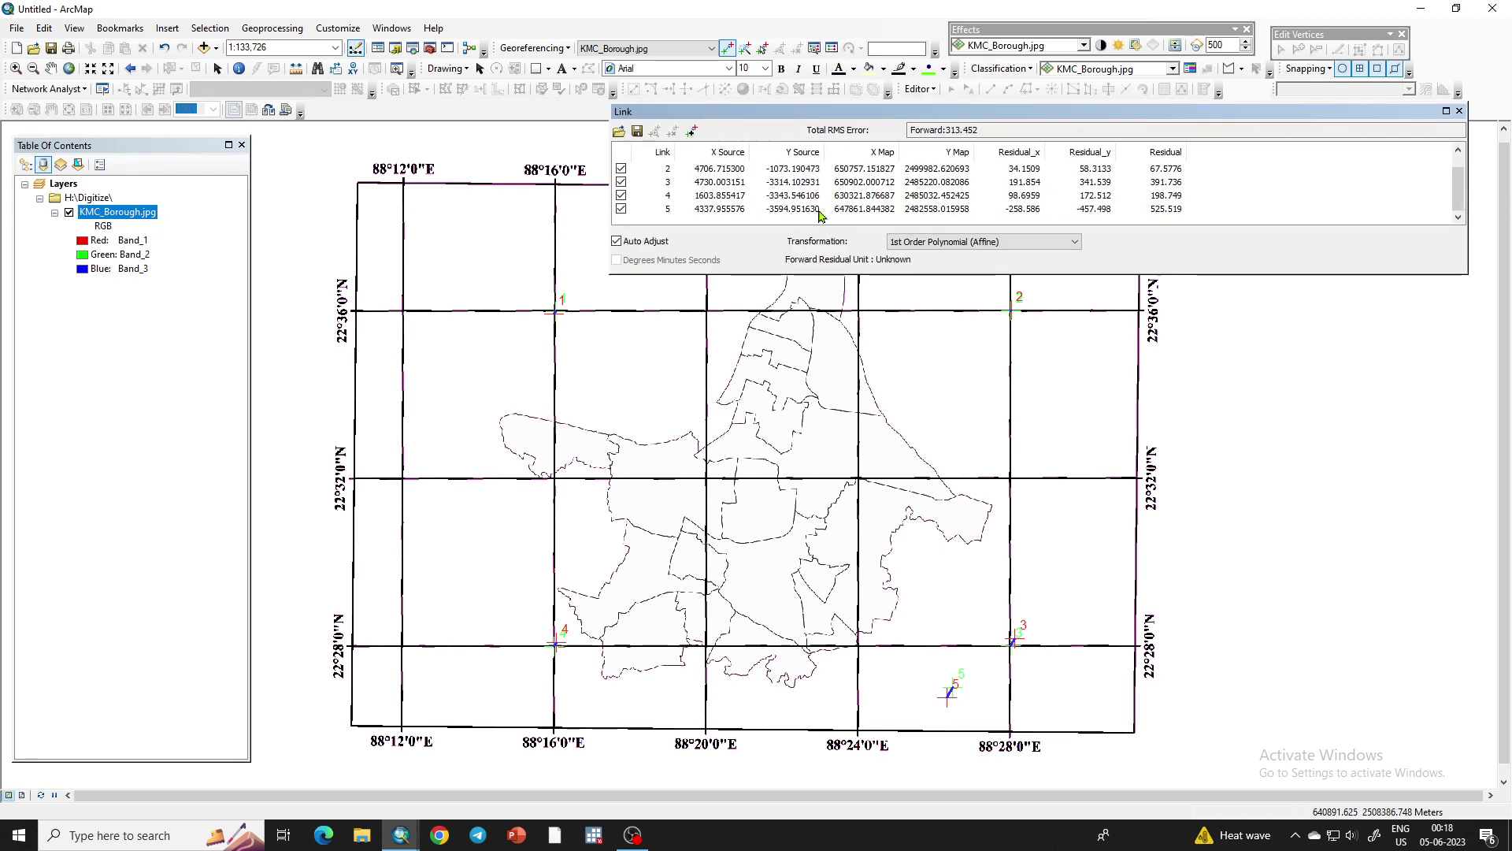
{"action": "left_click", "coordinate": [819, 210]}
{"action": "key", "text": "Delete"}
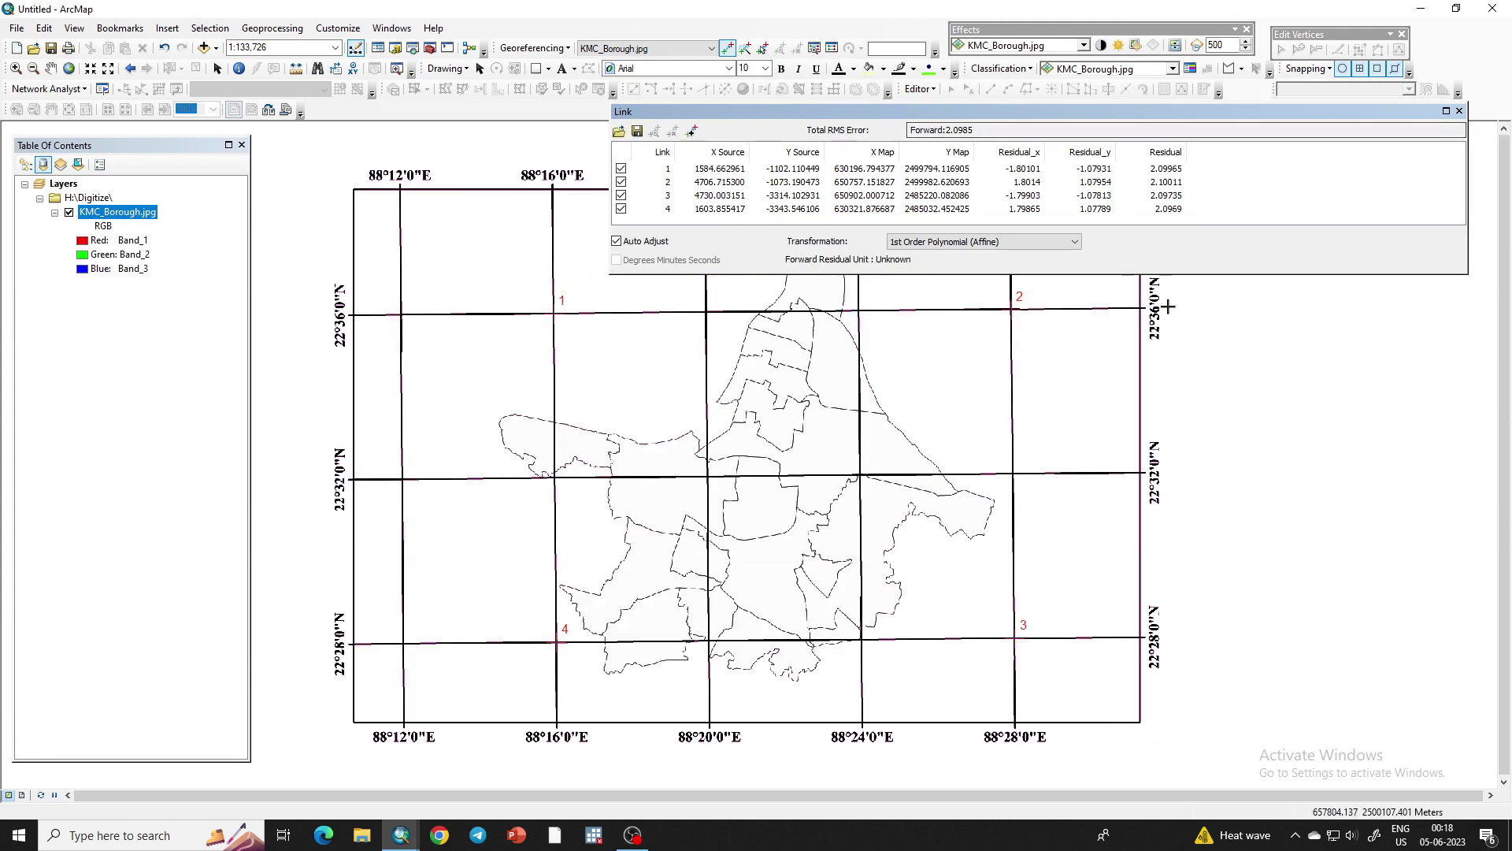
{"action": "left_click", "coordinate": [1459, 111]}
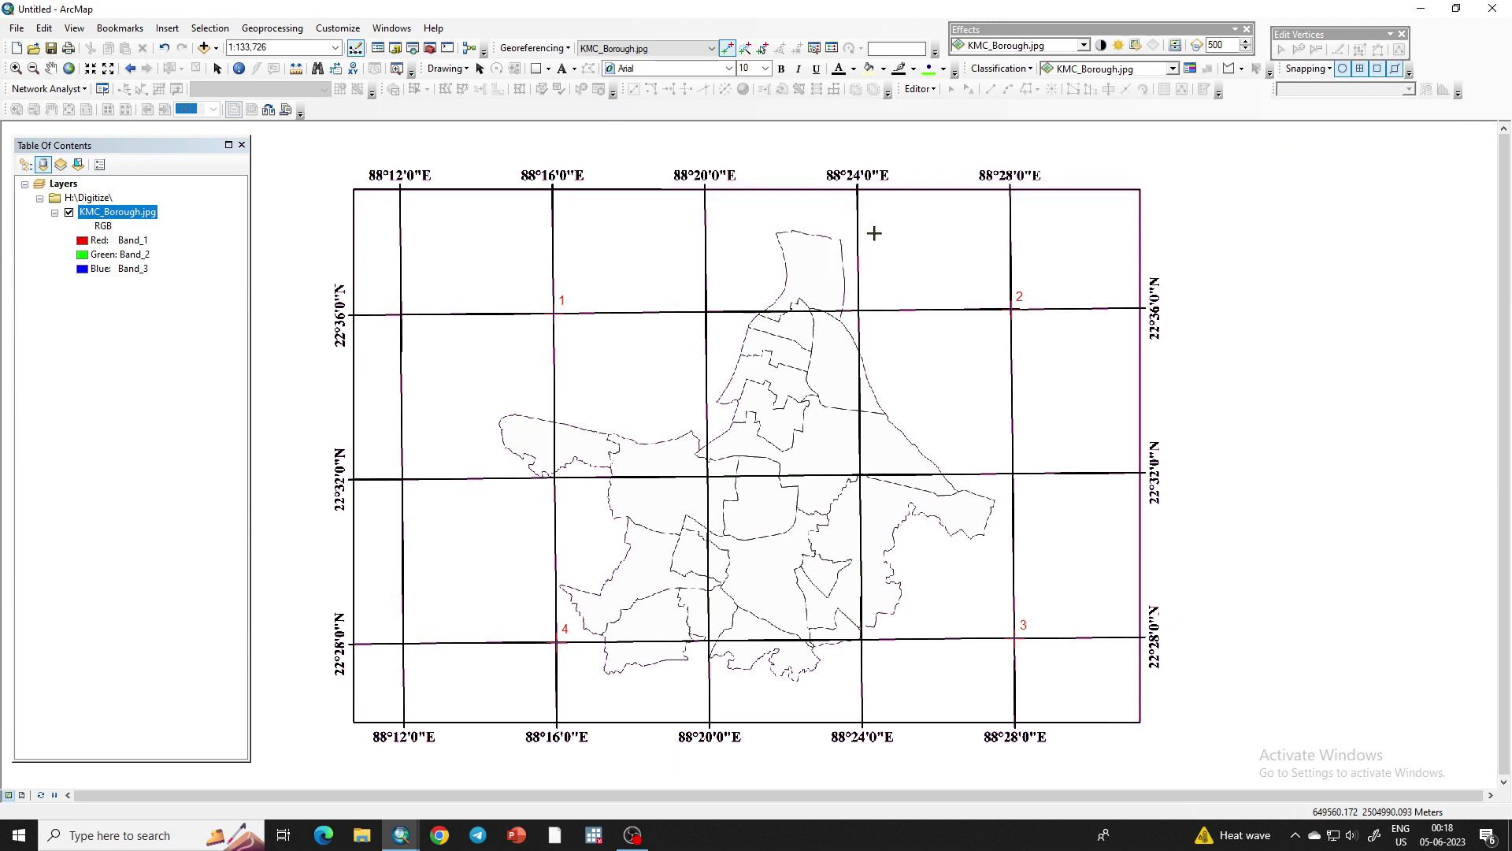
Start rectifying the georeferenced map and name the output raster KMC_Borough_Rectify
{"action": "left_click", "coordinate": [535, 51]}
{"action": "left_click", "coordinate": [536, 81]}
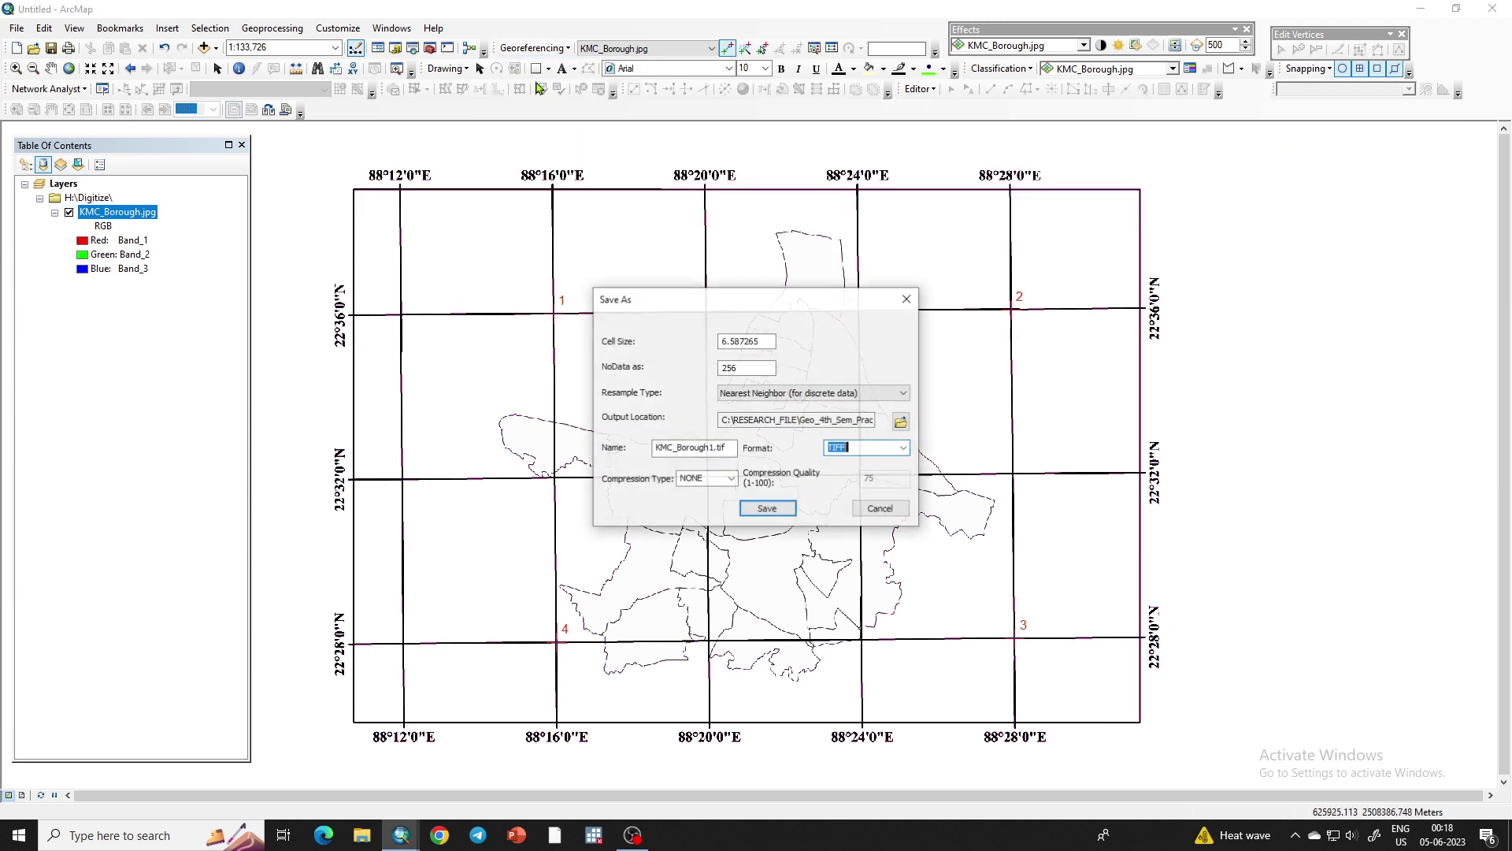
{"action": "left_click", "coordinate": [727, 448]}
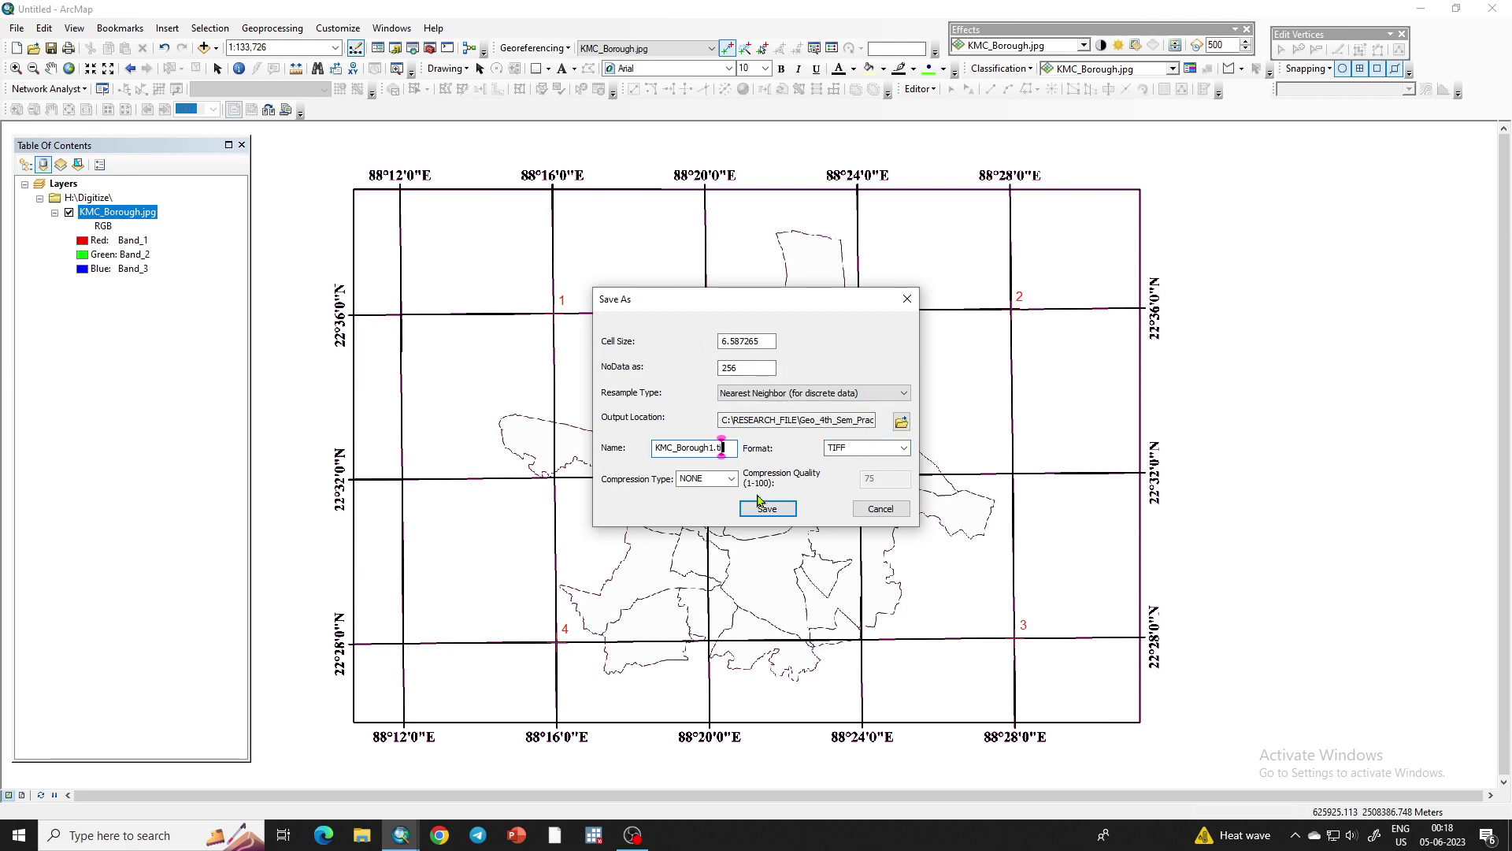
{"action": "key", "text": "BackSpace"}
{"action": "key", "text": "BackSpace"}
{"action": "key", "text": "BackSpace"}
{"action": "type", "text": "_Recti"}
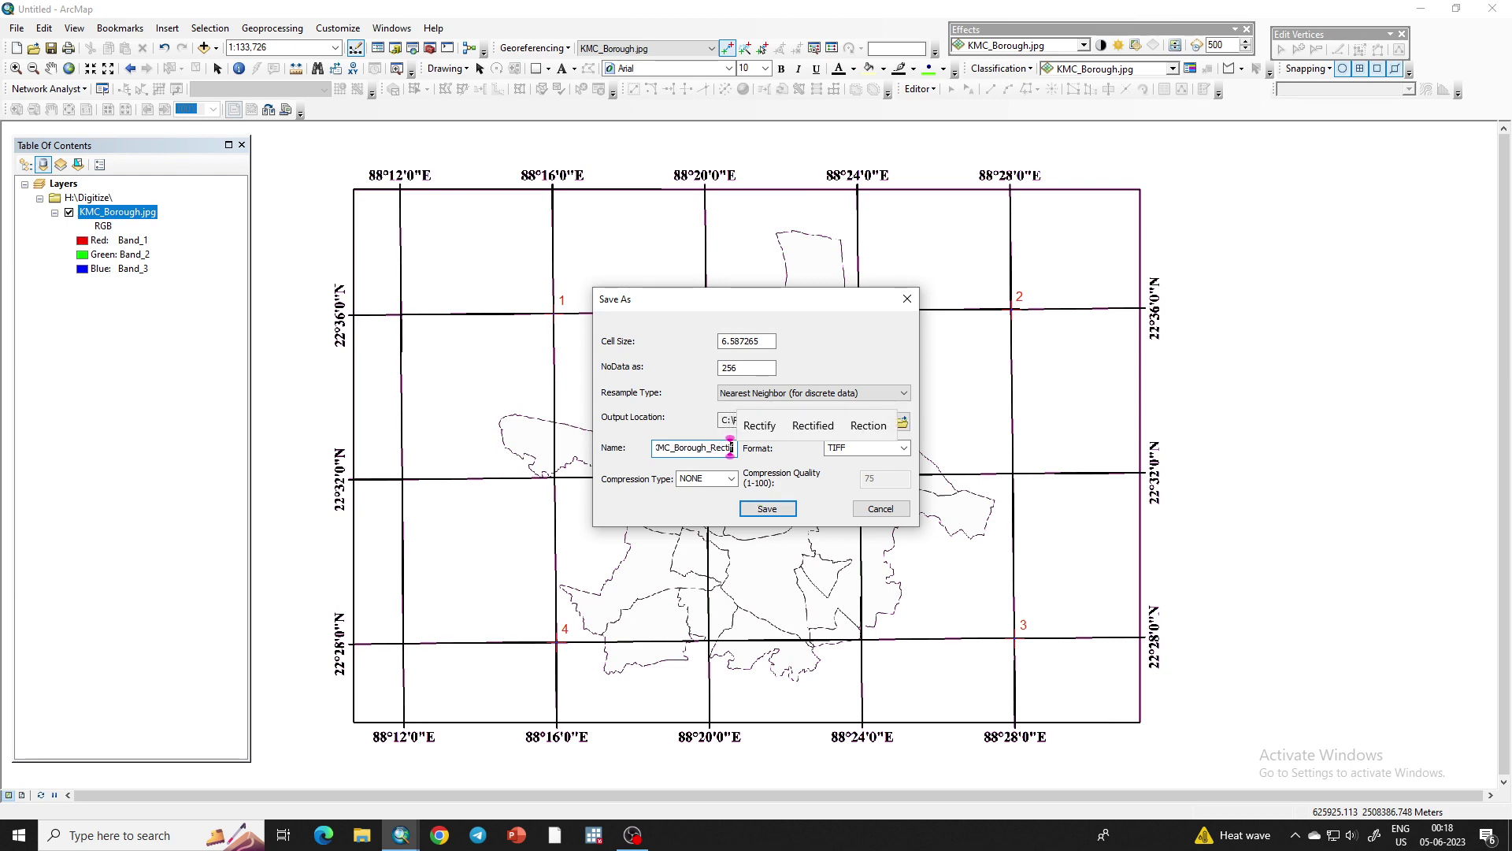
{"action": "type", "text": "fy"}
Set the rectified raster's output location to H:\Digitize and save it
{"action": "left_click", "coordinate": [901, 421]}
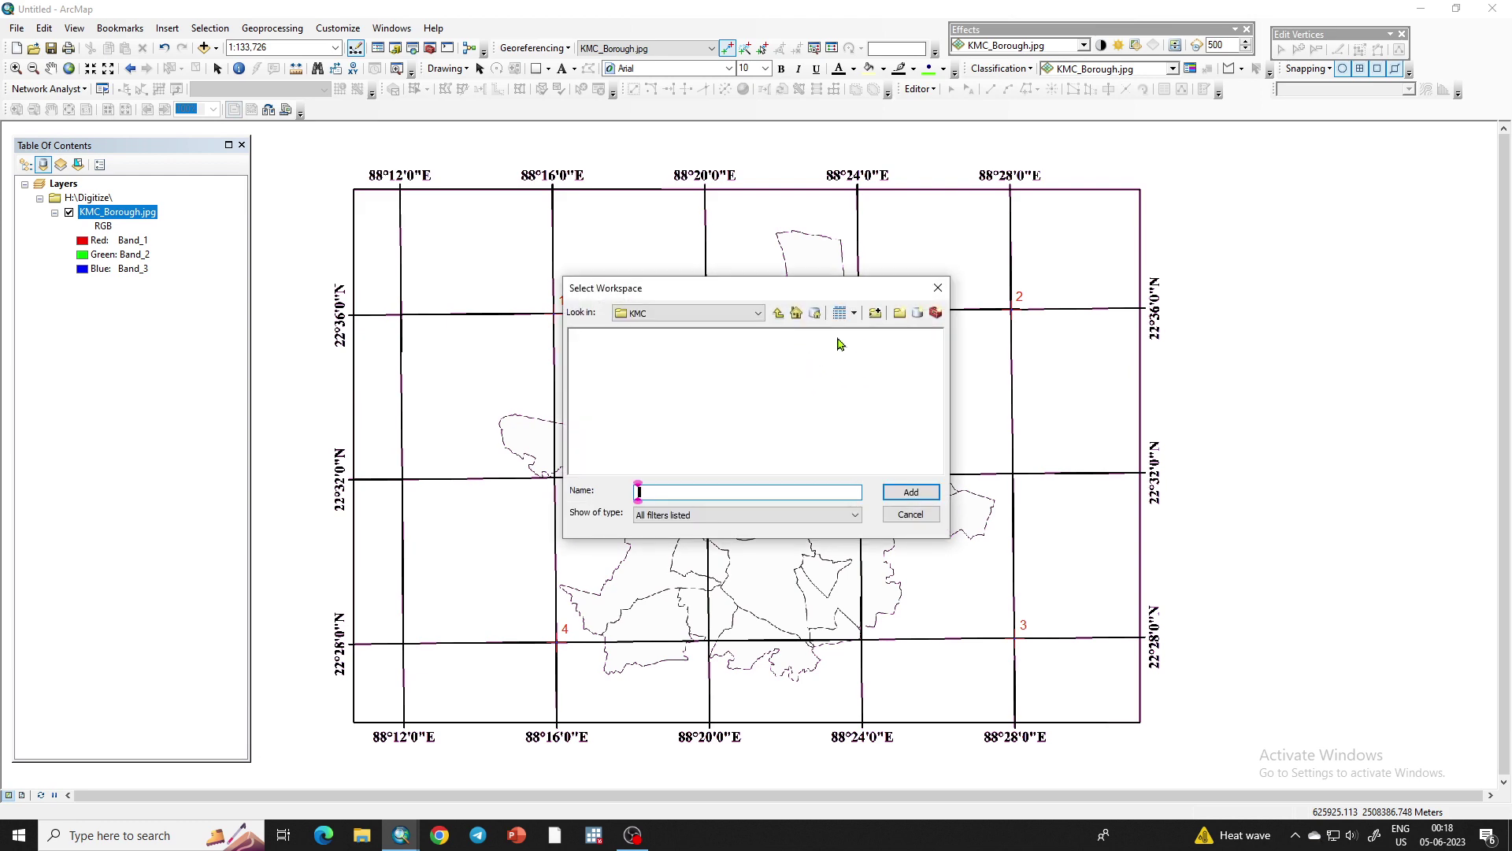
{"action": "left_click", "coordinate": [757, 313]}
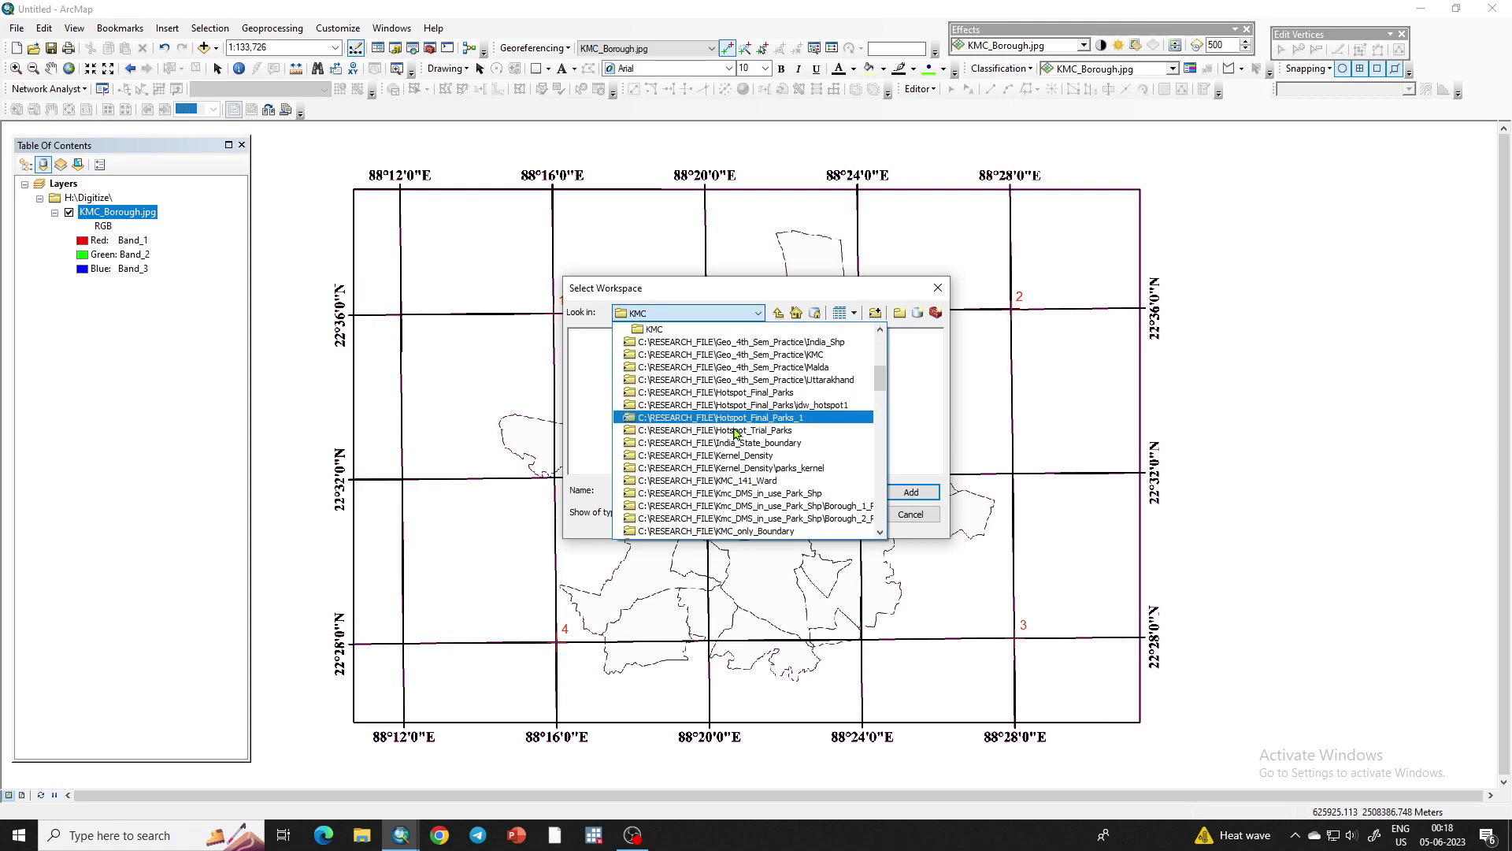
{"action": "scroll", "coordinate": [736, 449], "scroll_direction": "up", "scroll_amount": 3}
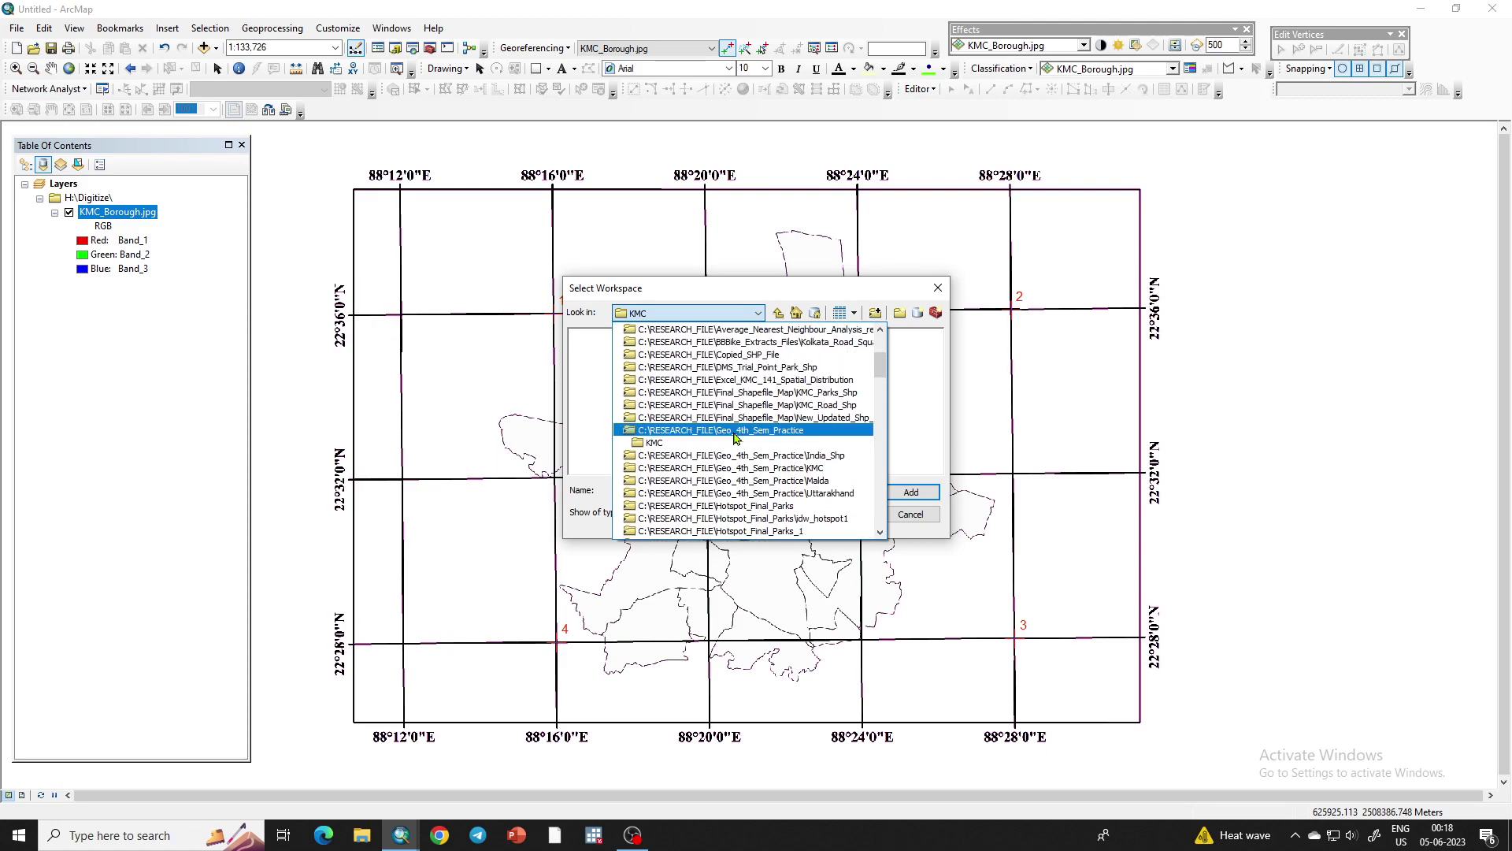
{"action": "scroll", "coordinate": [734, 439], "scroll_direction": "down", "scroll_amount": 7}
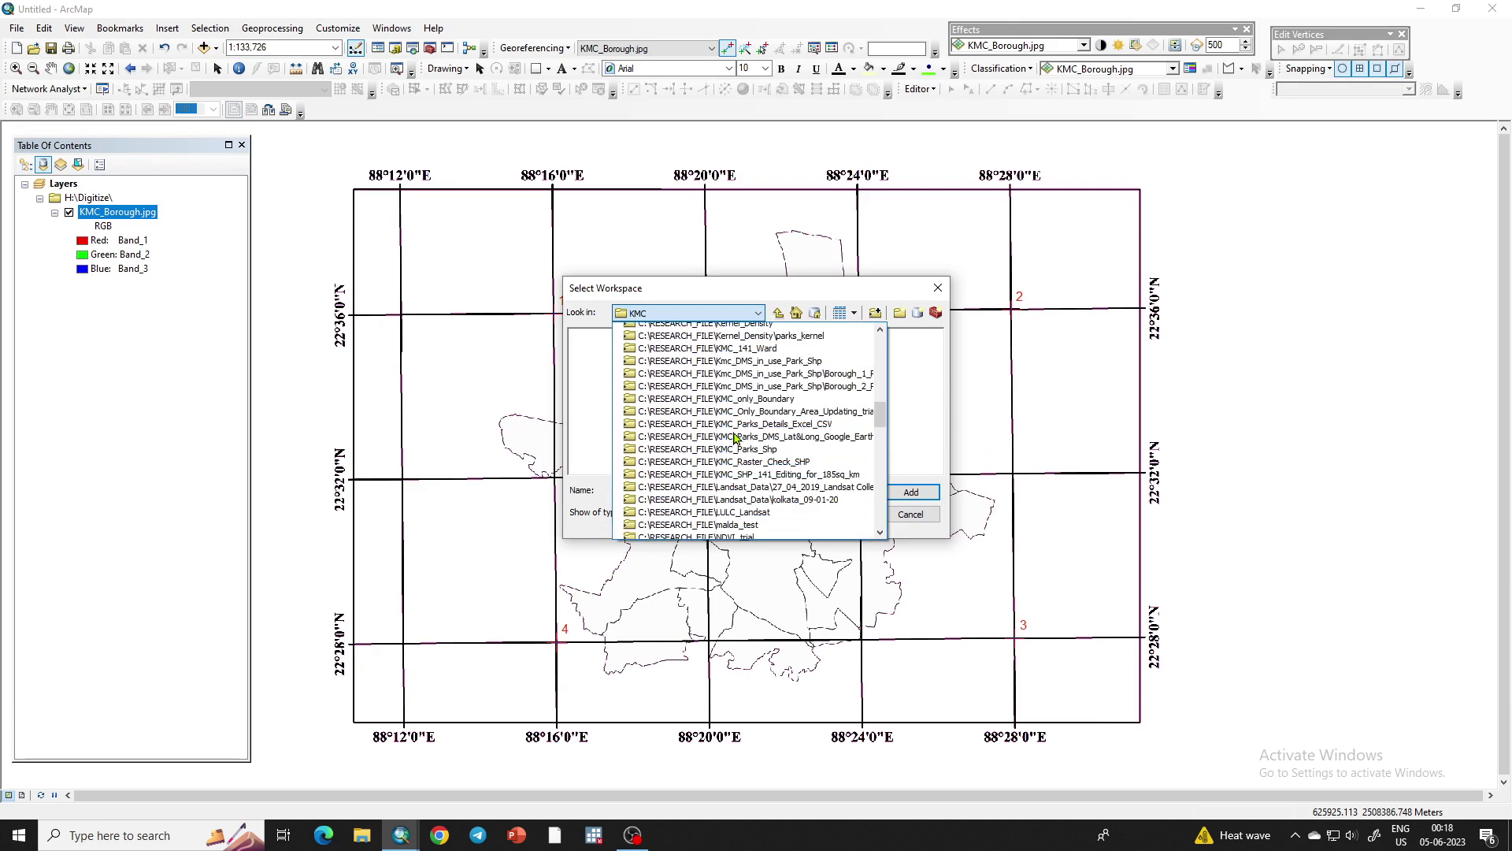
{"action": "scroll", "coordinate": [734, 439], "scroll_direction": "down", "scroll_amount": 10}
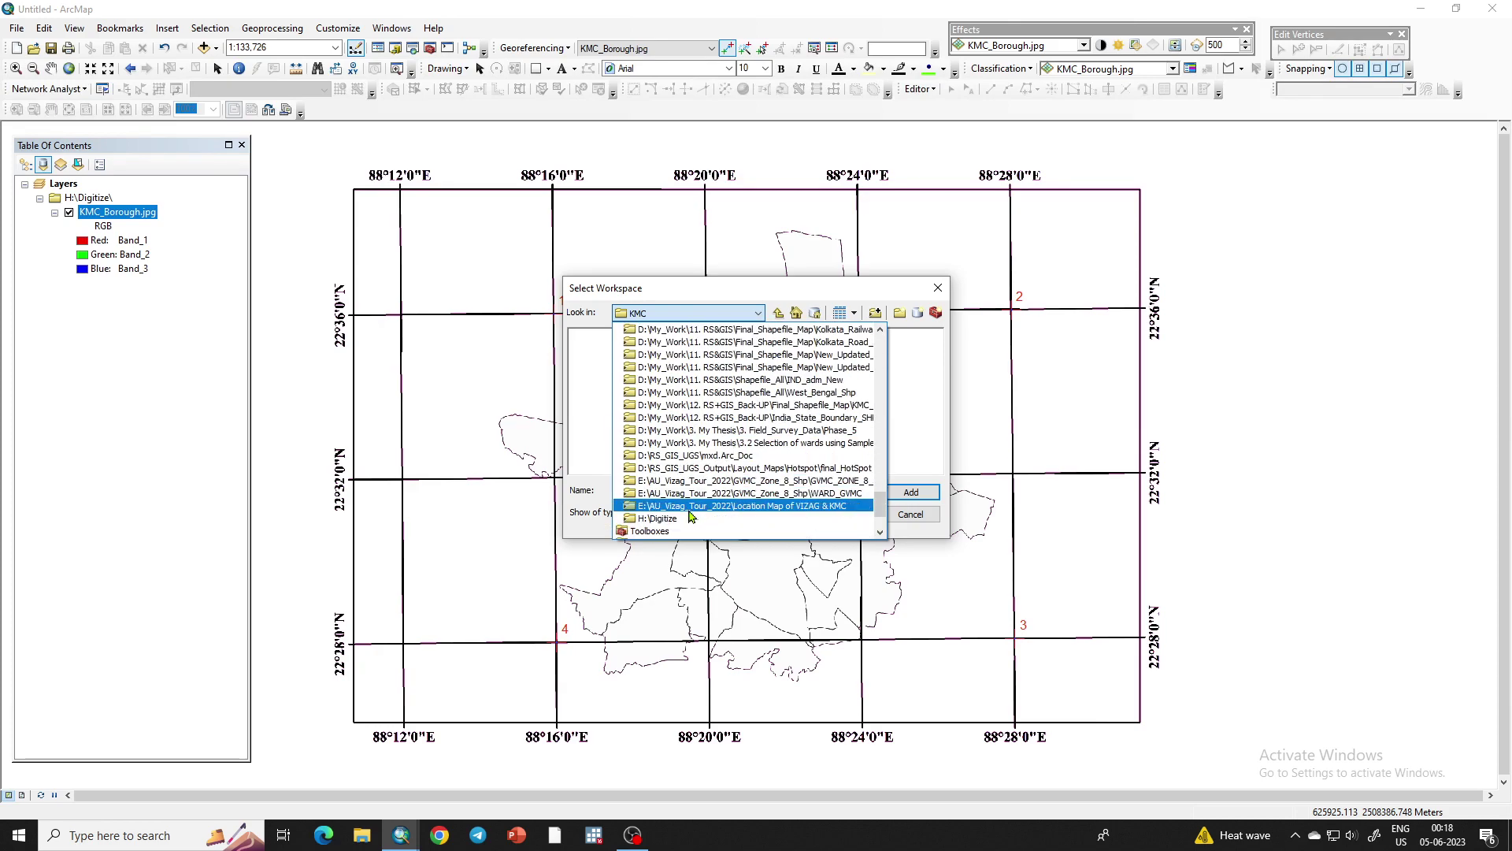
{"action": "left_click", "coordinate": [691, 518]}
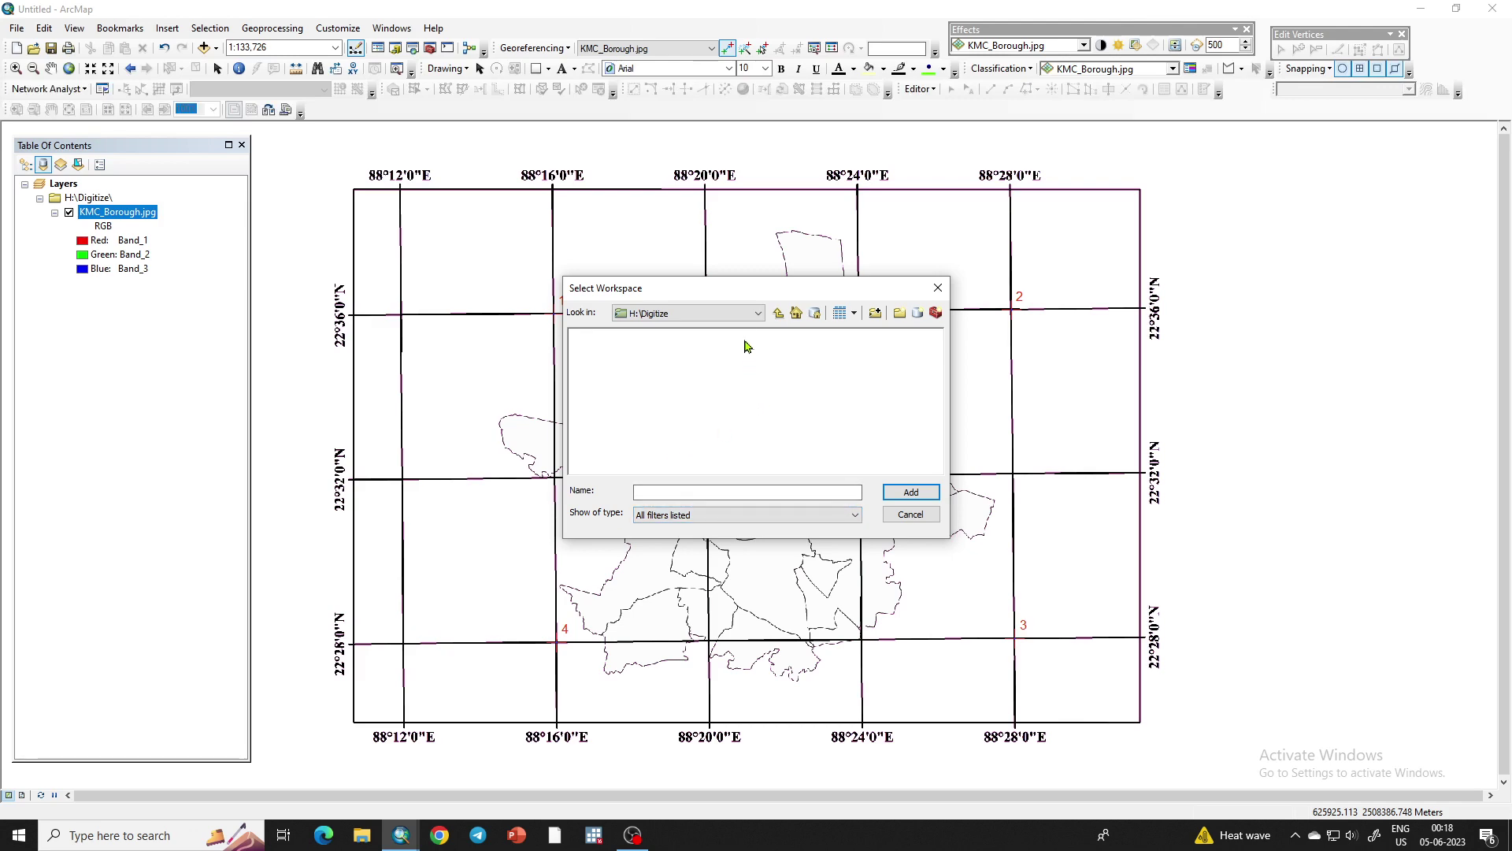
{"action": "left_click", "coordinate": [739, 316]}
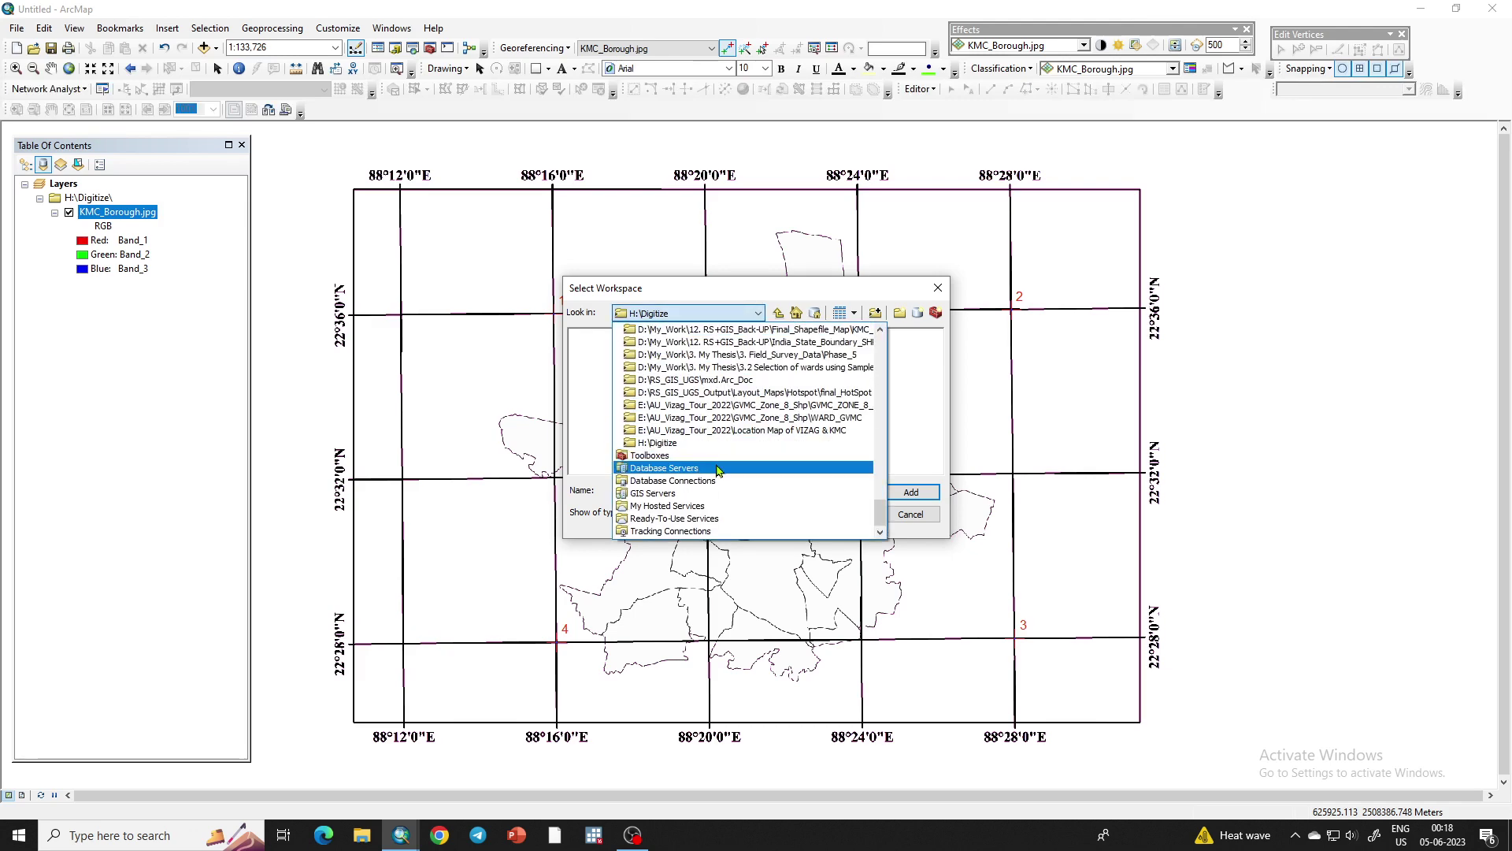
{"action": "left_click", "coordinate": [677, 446]}
{"action": "left_click", "coordinate": [778, 313]}
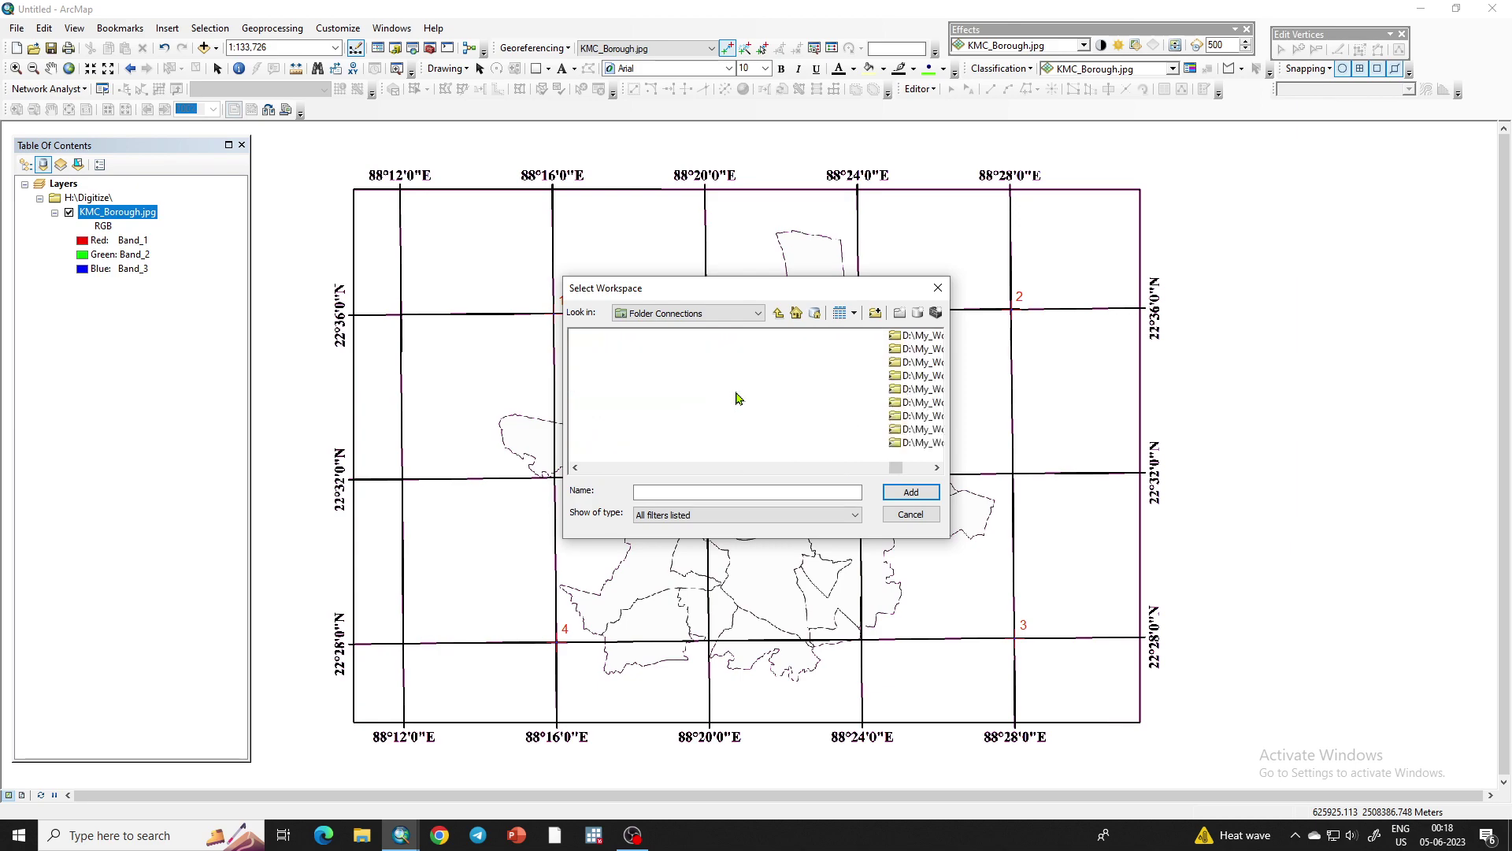
{"action": "left_click", "coordinate": [601, 443]}
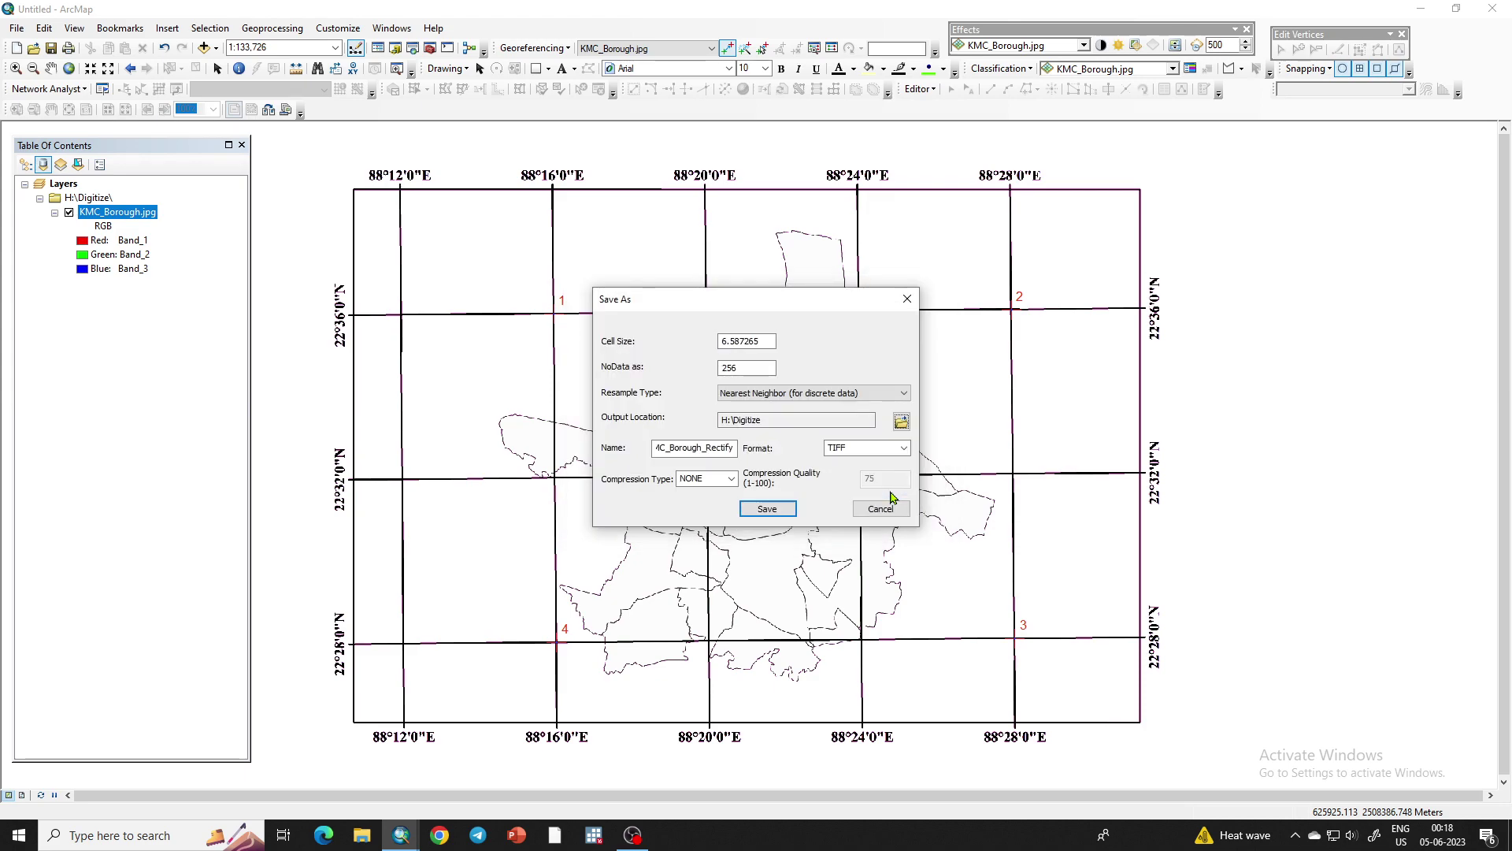
{"action": "left_click", "coordinate": [776, 512]}
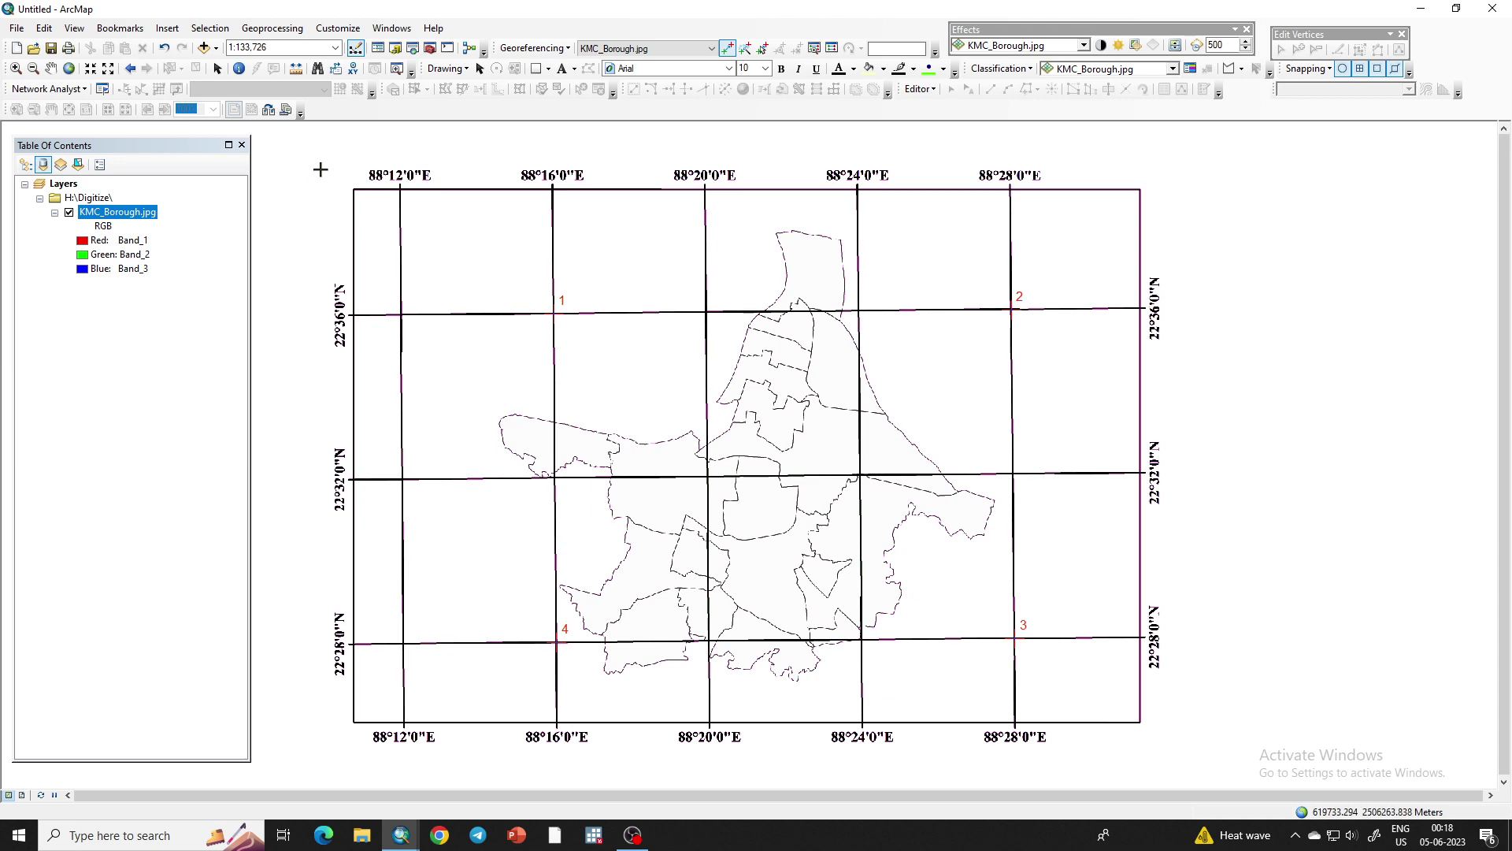
Add KMC_Borough_Rectify.tif from H:\Digitize to the map and remove the original KMC_Borough.jpg layer
{"action": "left_click", "coordinate": [204, 48]}
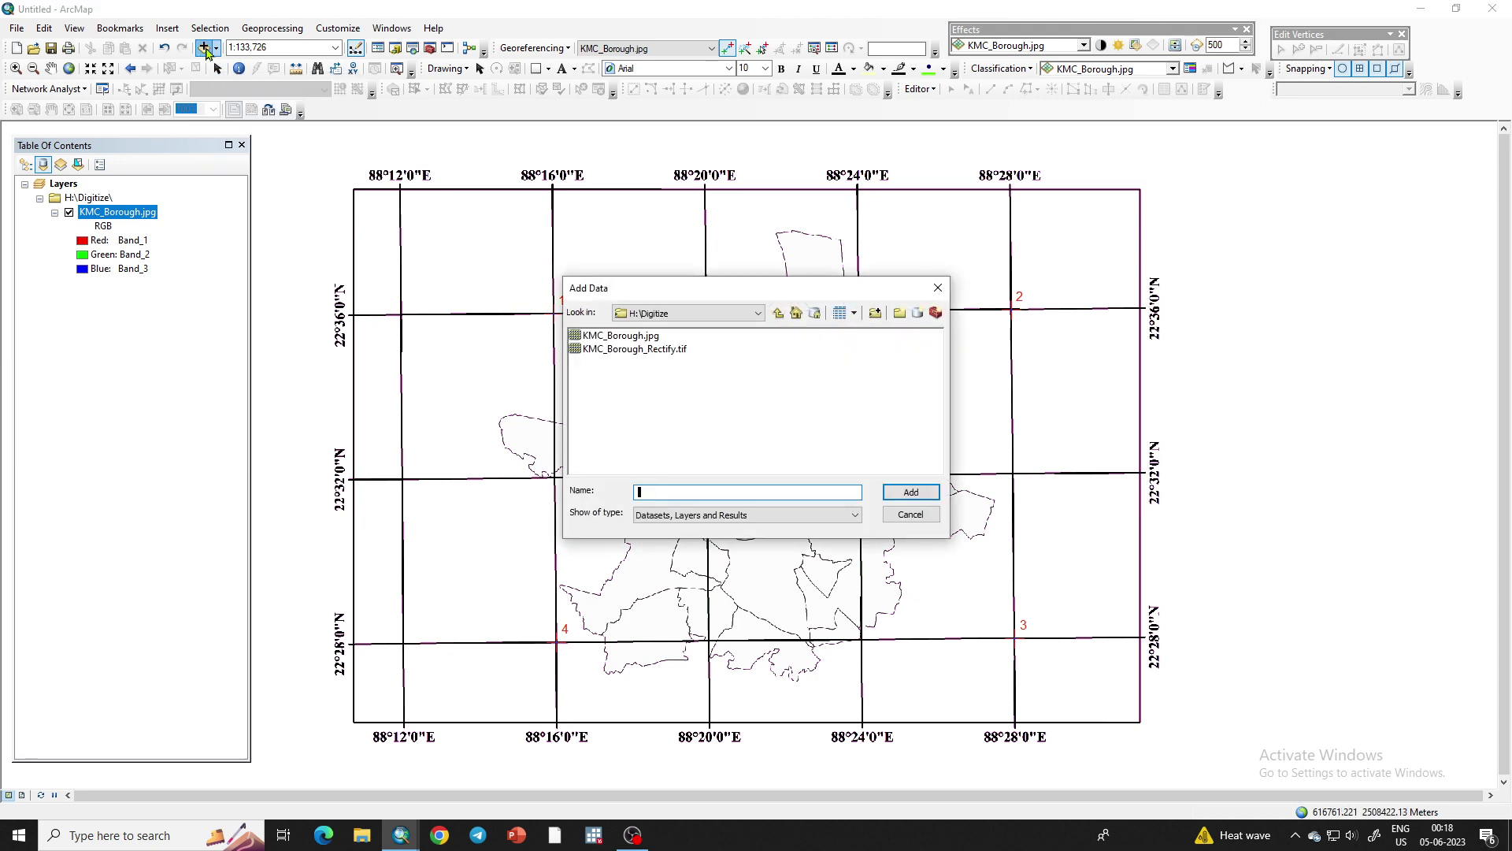
{"action": "left_click", "coordinate": [631, 349]}
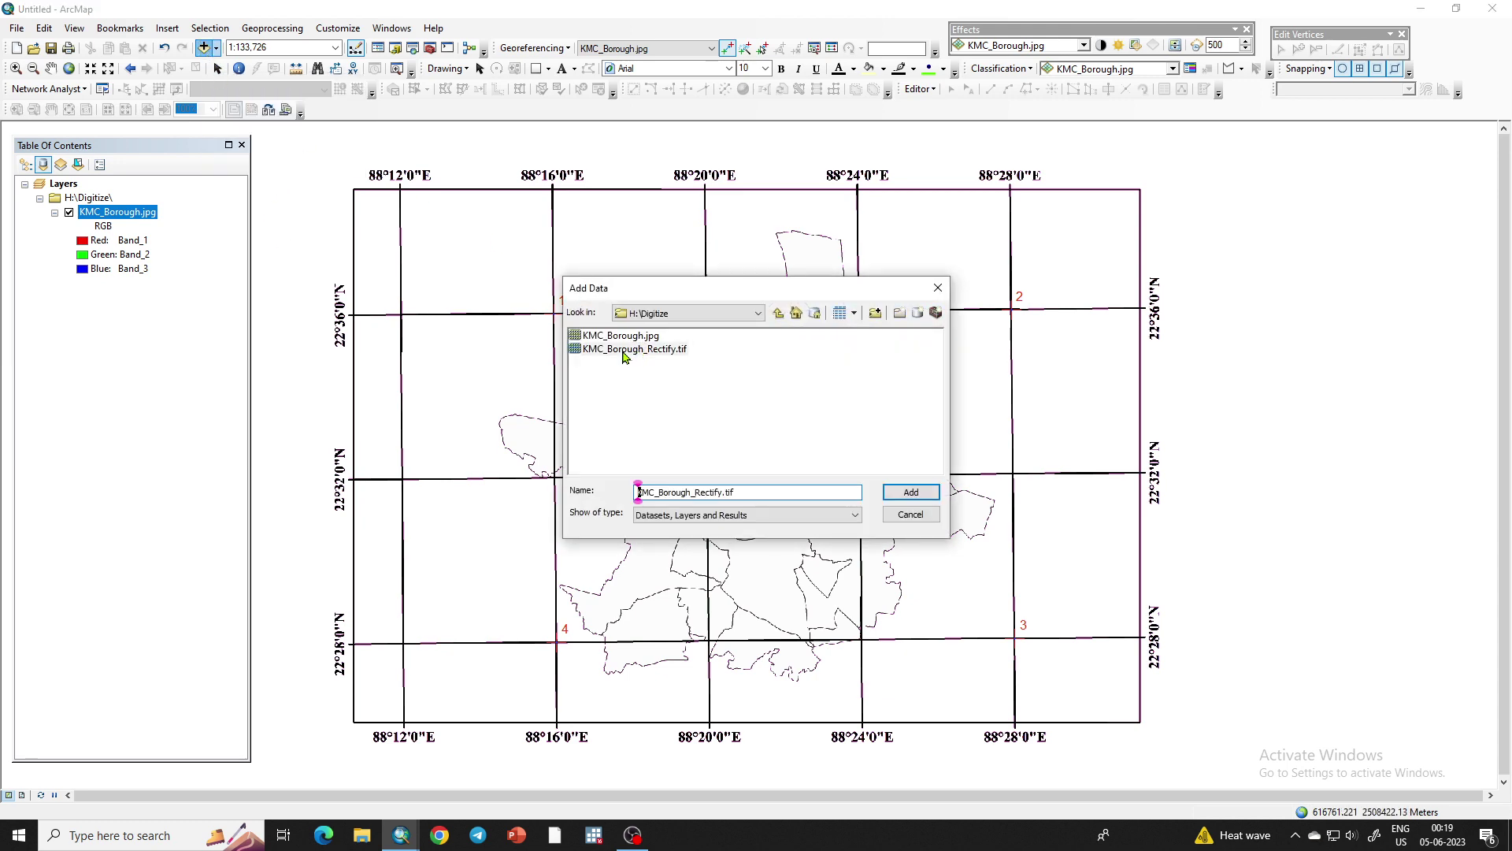
{"action": "left_click", "coordinate": [909, 492]}
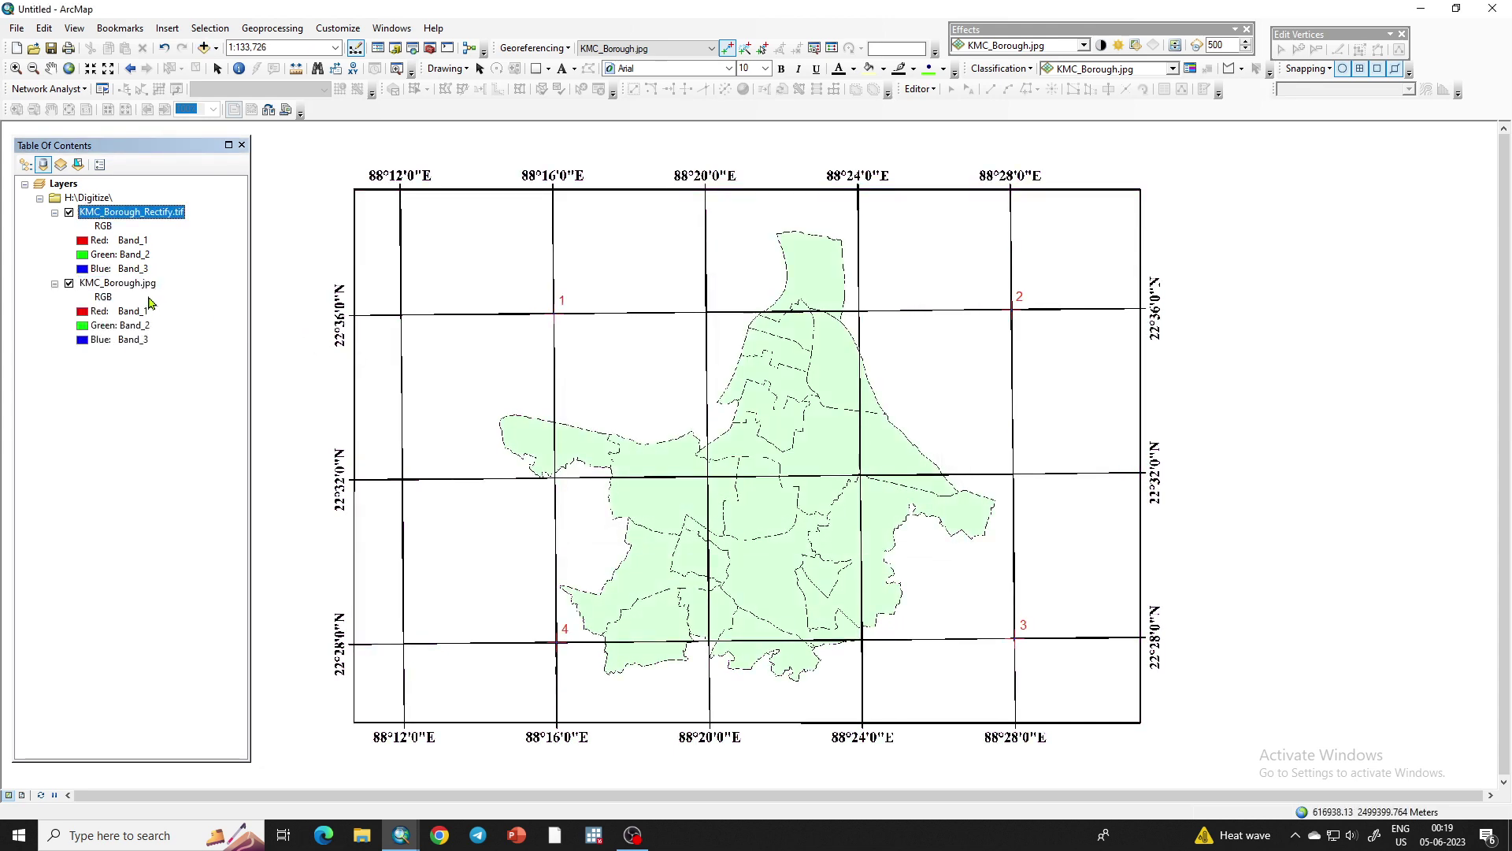
{"action": "right_click", "coordinate": [123, 286]}
{"action": "left_click", "coordinate": [178, 308]}
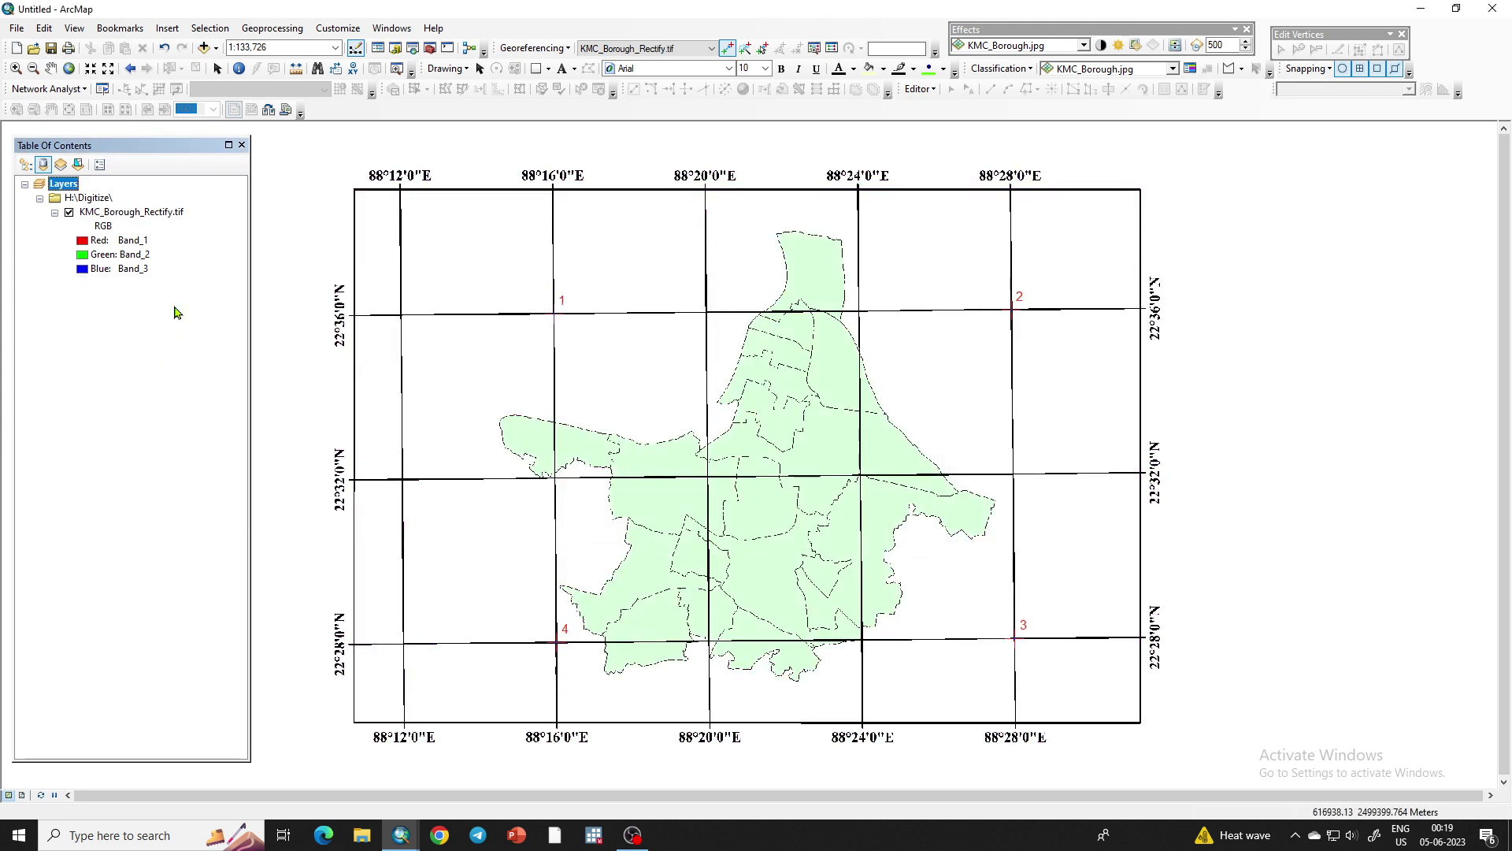
{"action": "scroll", "coordinate": [766, 413], "scroll_direction": "up", "scroll_amount": 1}
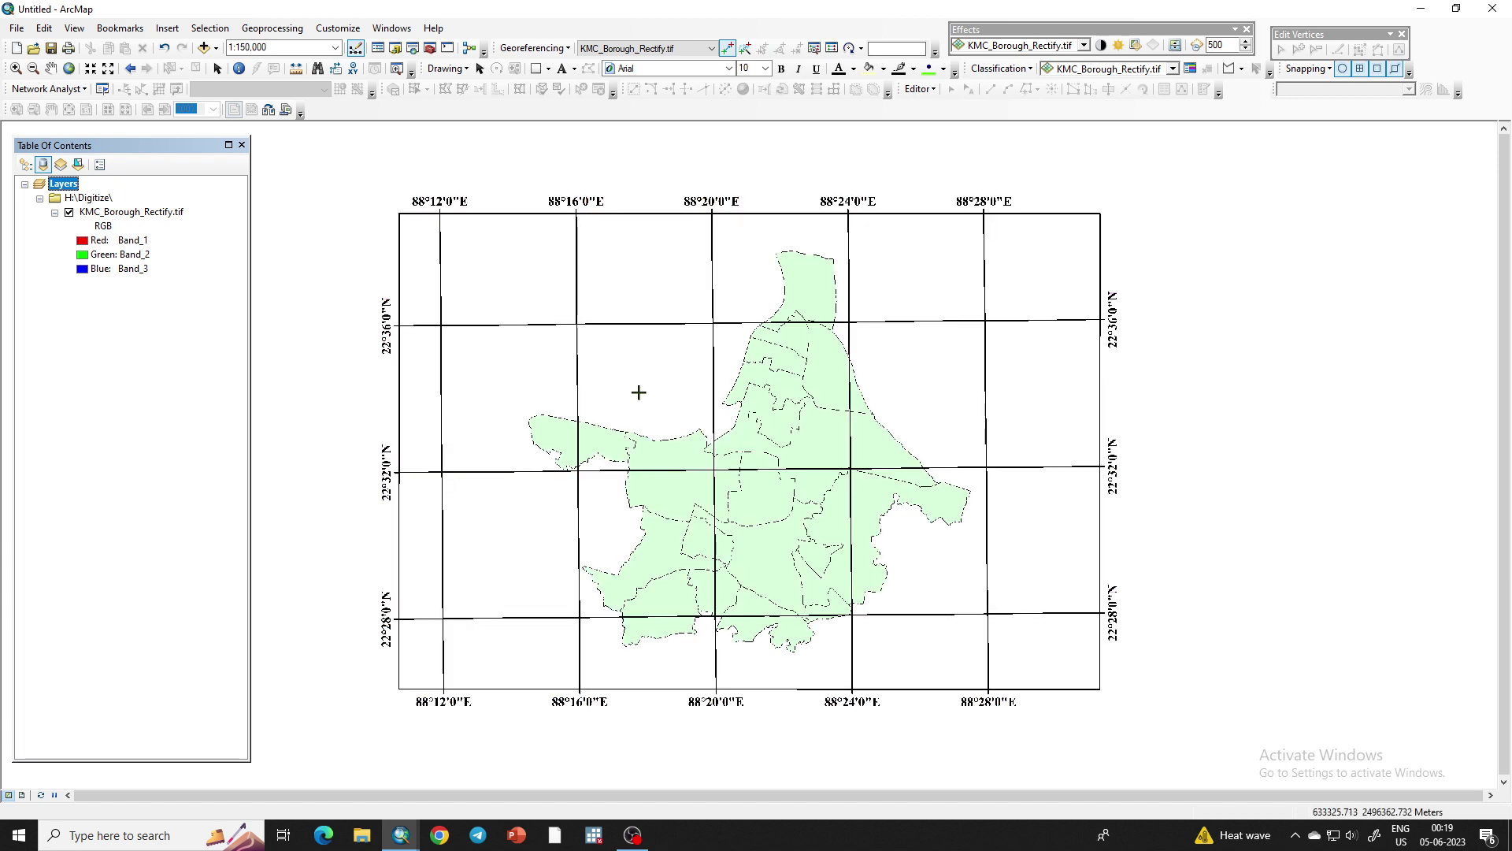
{"action": "scroll", "coordinate": [592, 356], "scroll_direction": "down", "scroll_amount": 3}
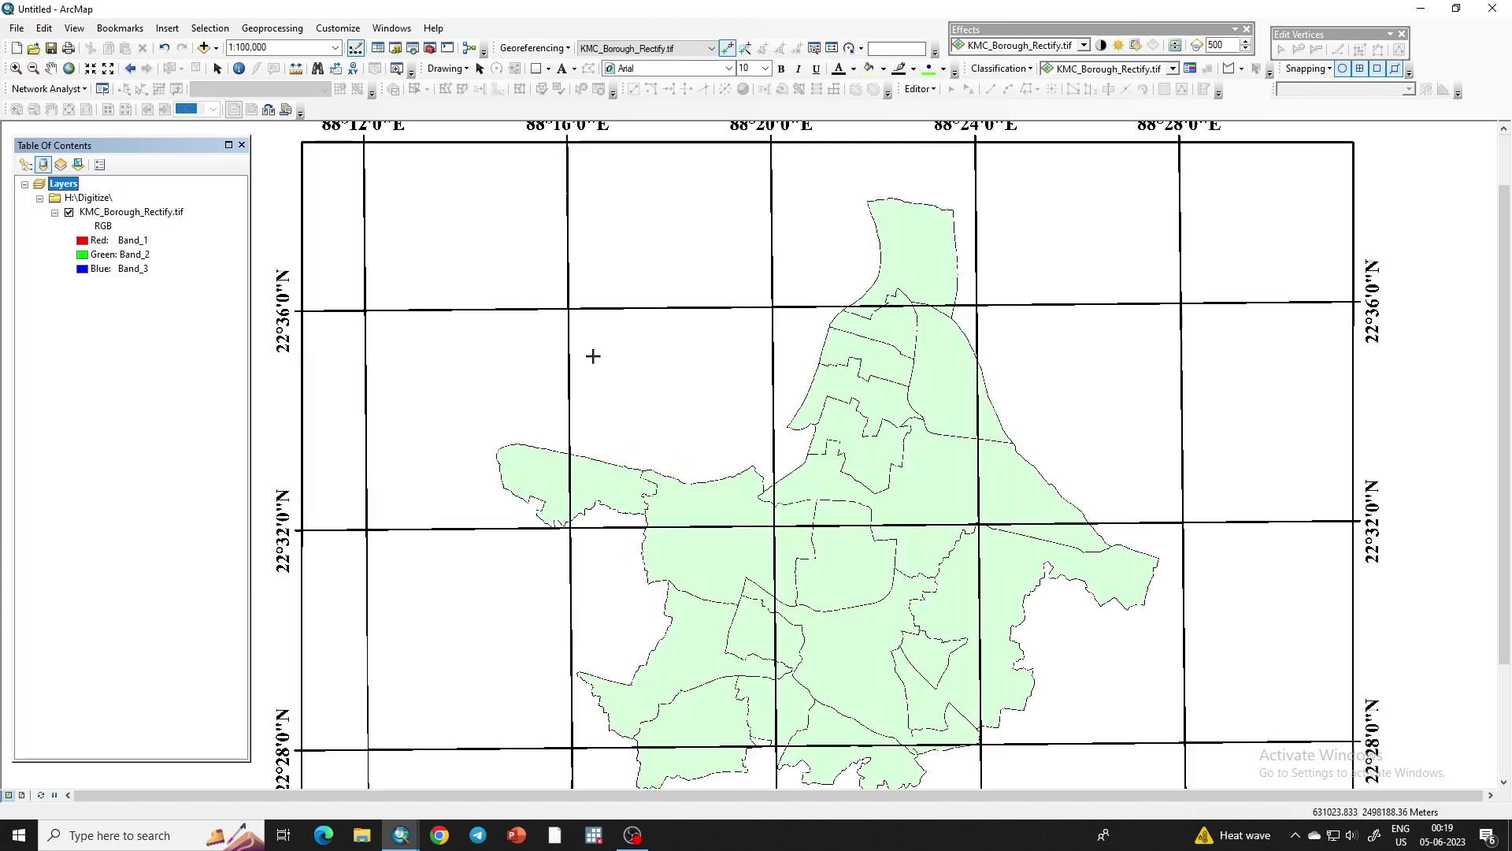
{"action": "scroll", "coordinate": [592, 356], "scroll_direction": "up", "scroll_amount": 1}
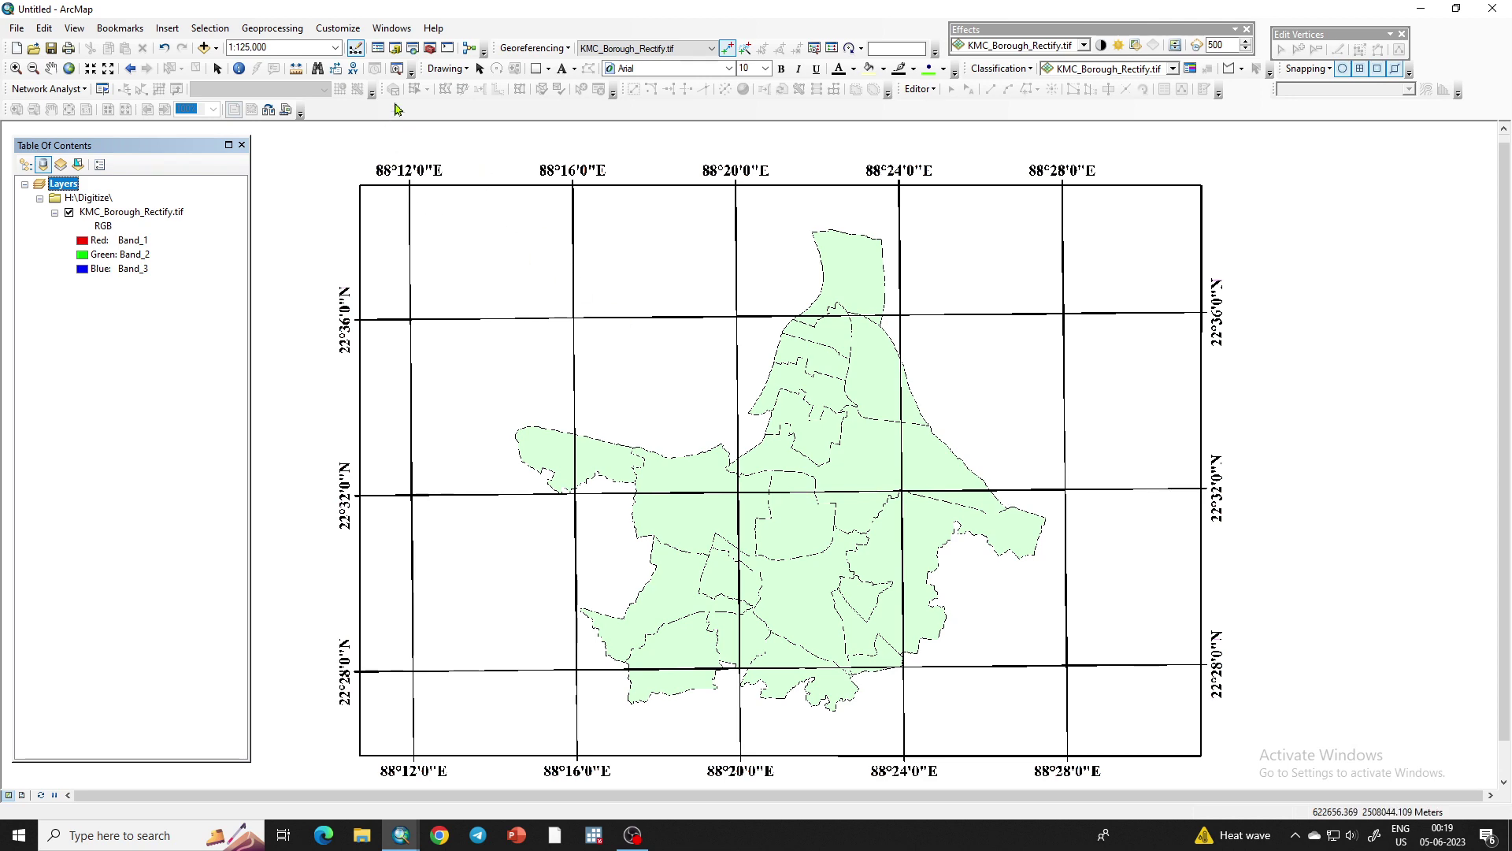
Begin creating a new shapefile in the H:\Digitize folder
{"action": "left_click", "coordinate": [396, 49]}
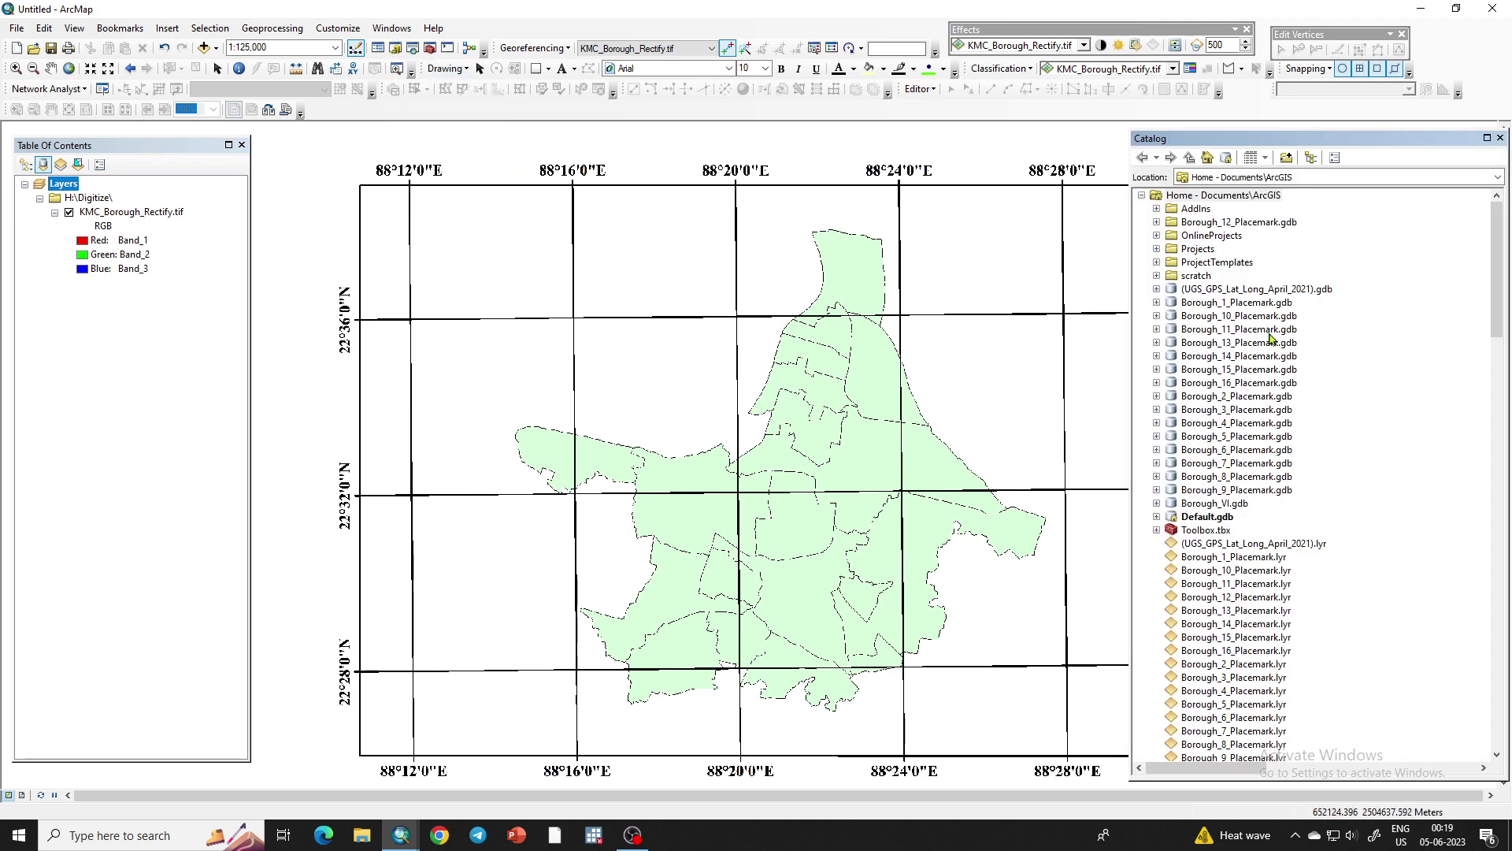
{"action": "scroll", "coordinate": [1266, 344], "scroll_direction": "down", "scroll_amount": 8}
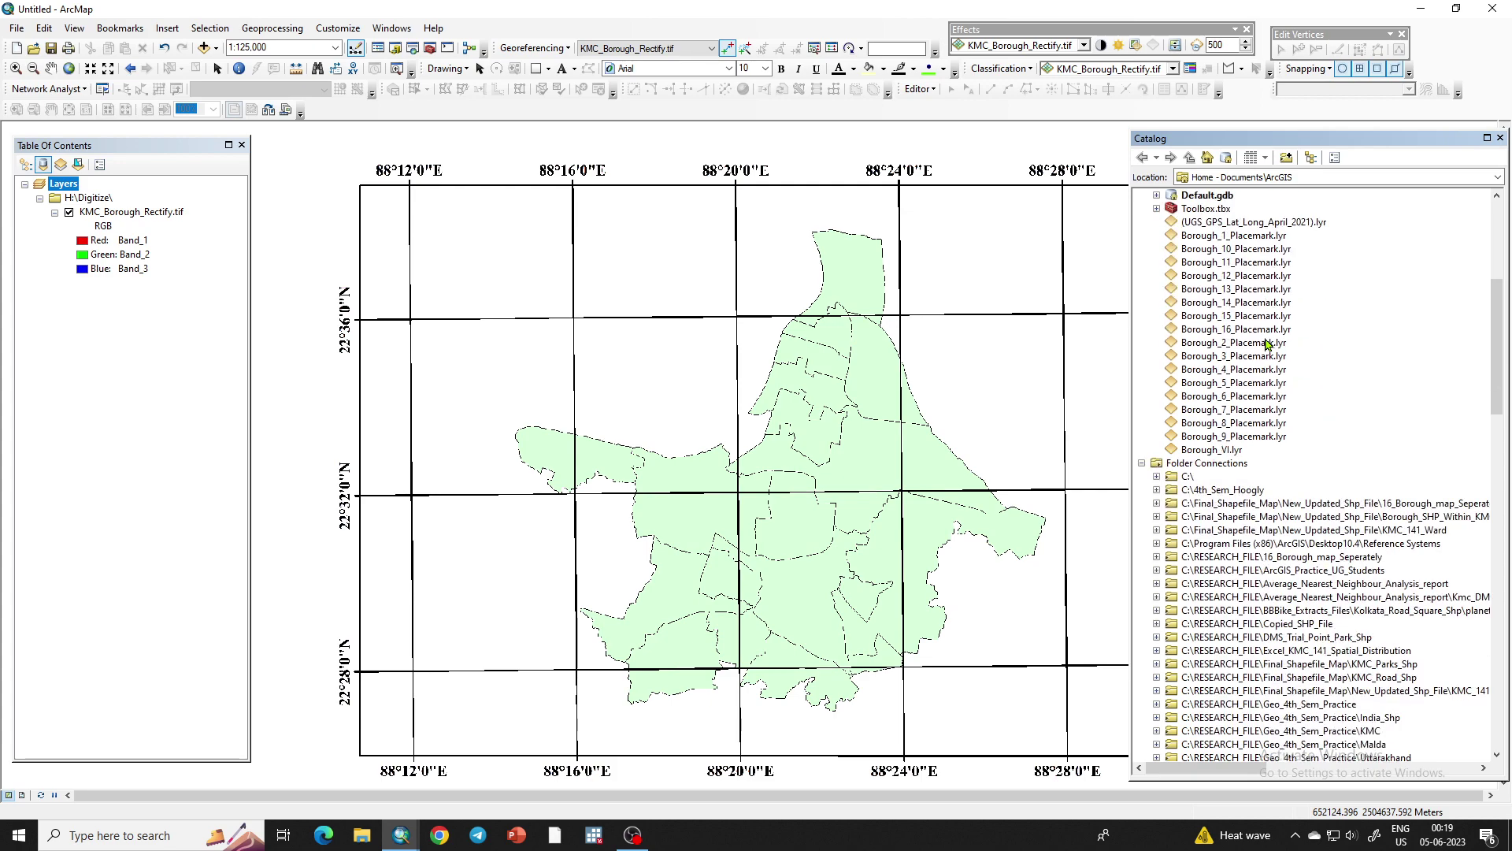
{"action": "scroll", "coordinate": [1267, 344], "scroll_direction": "down", "scroll_amount": 4}
{"action": "left_click_drag", "start_coordinate": [1501, 431], "coordinate": [1503, 719]}
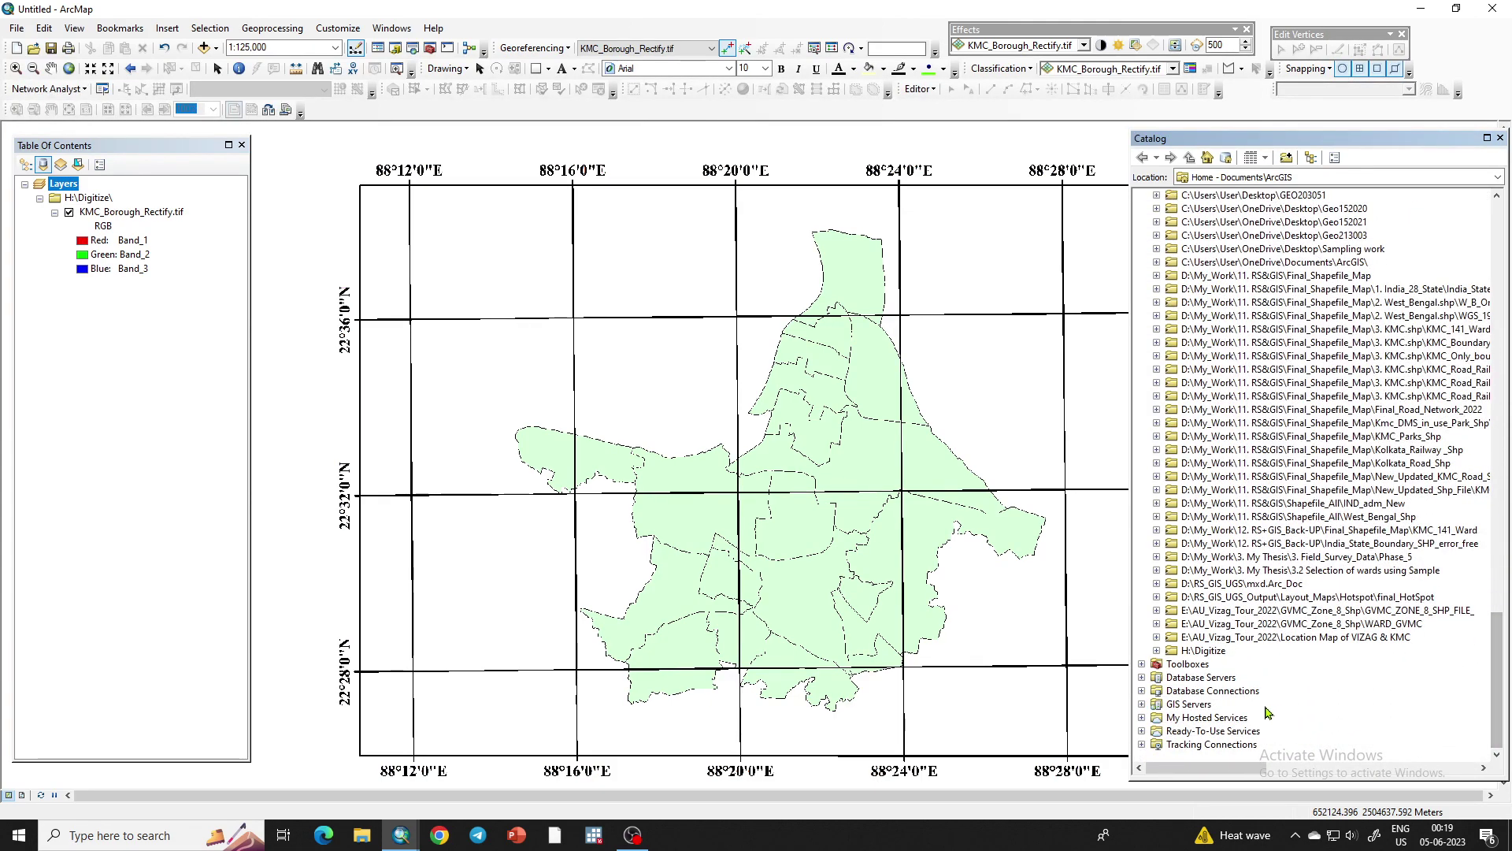
{"action": "left_click", "coordinate": [1156, 650]}
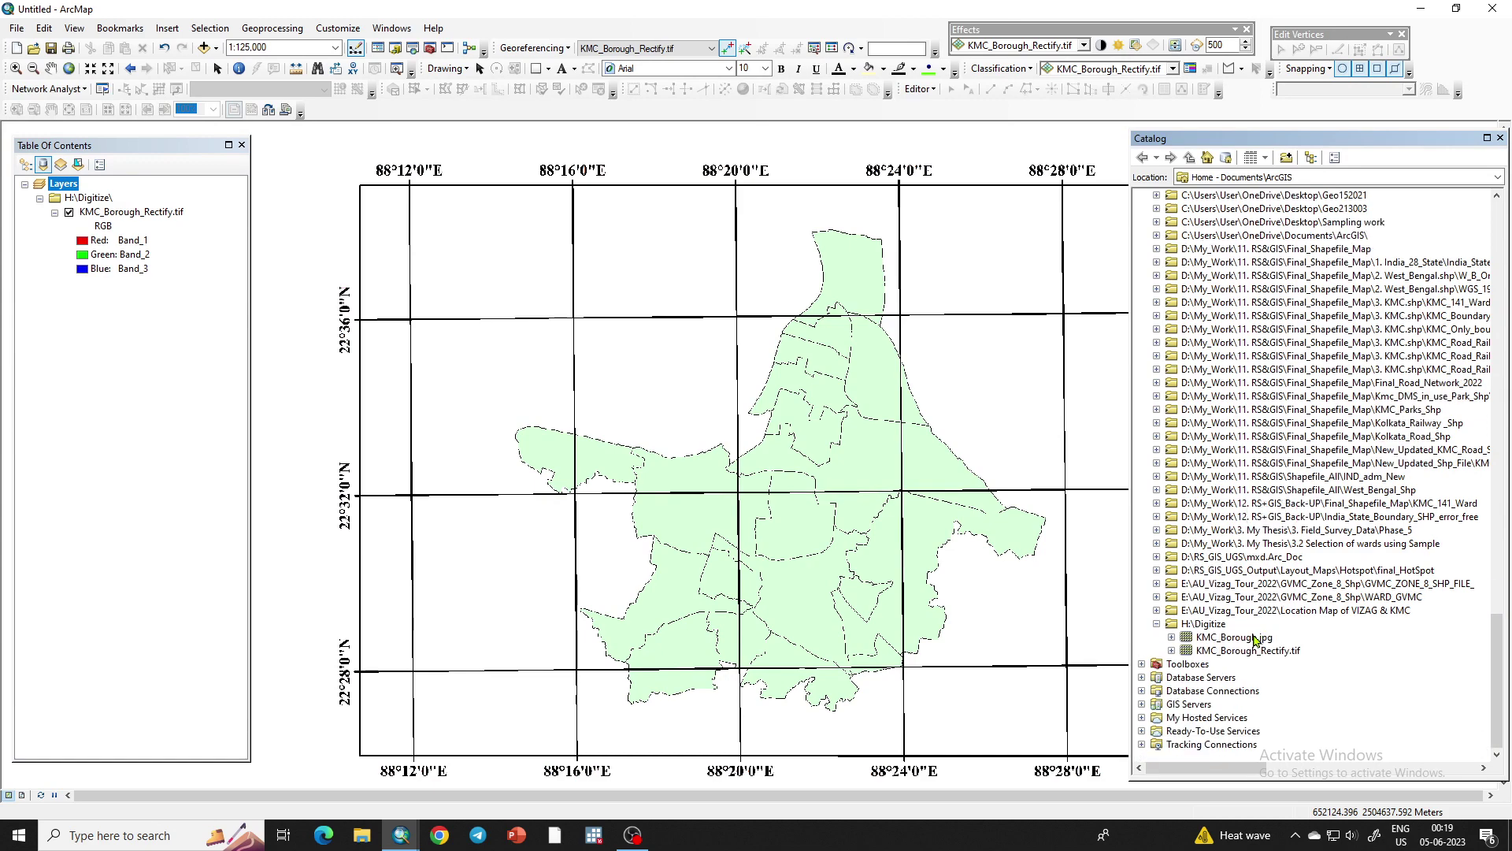
{"action": "right_click", "coordinate": [1209, 627]}
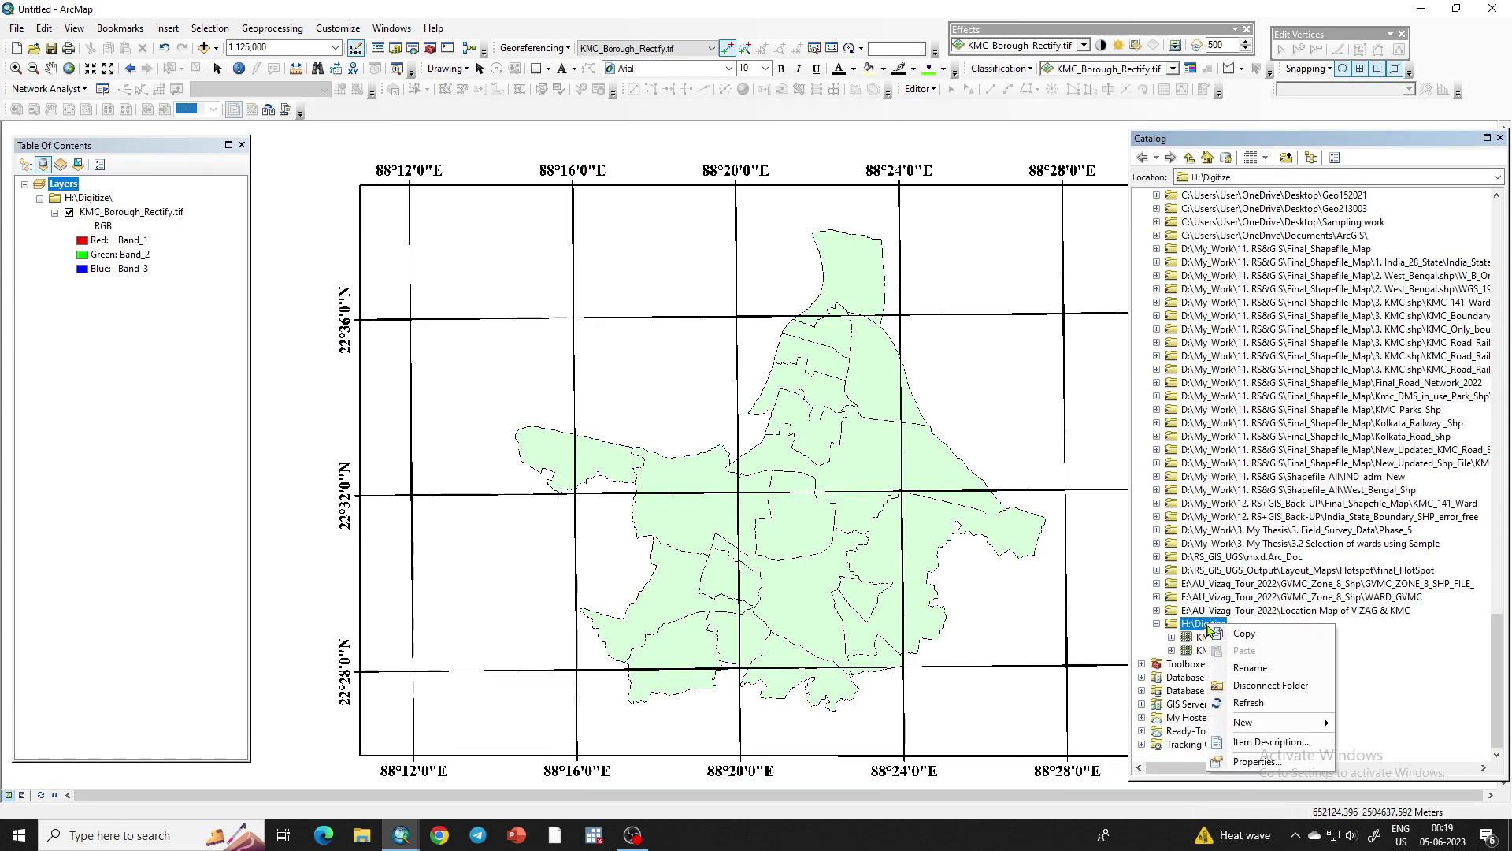
{"action": "mouse_move", "coordinate": [1245, 722]}
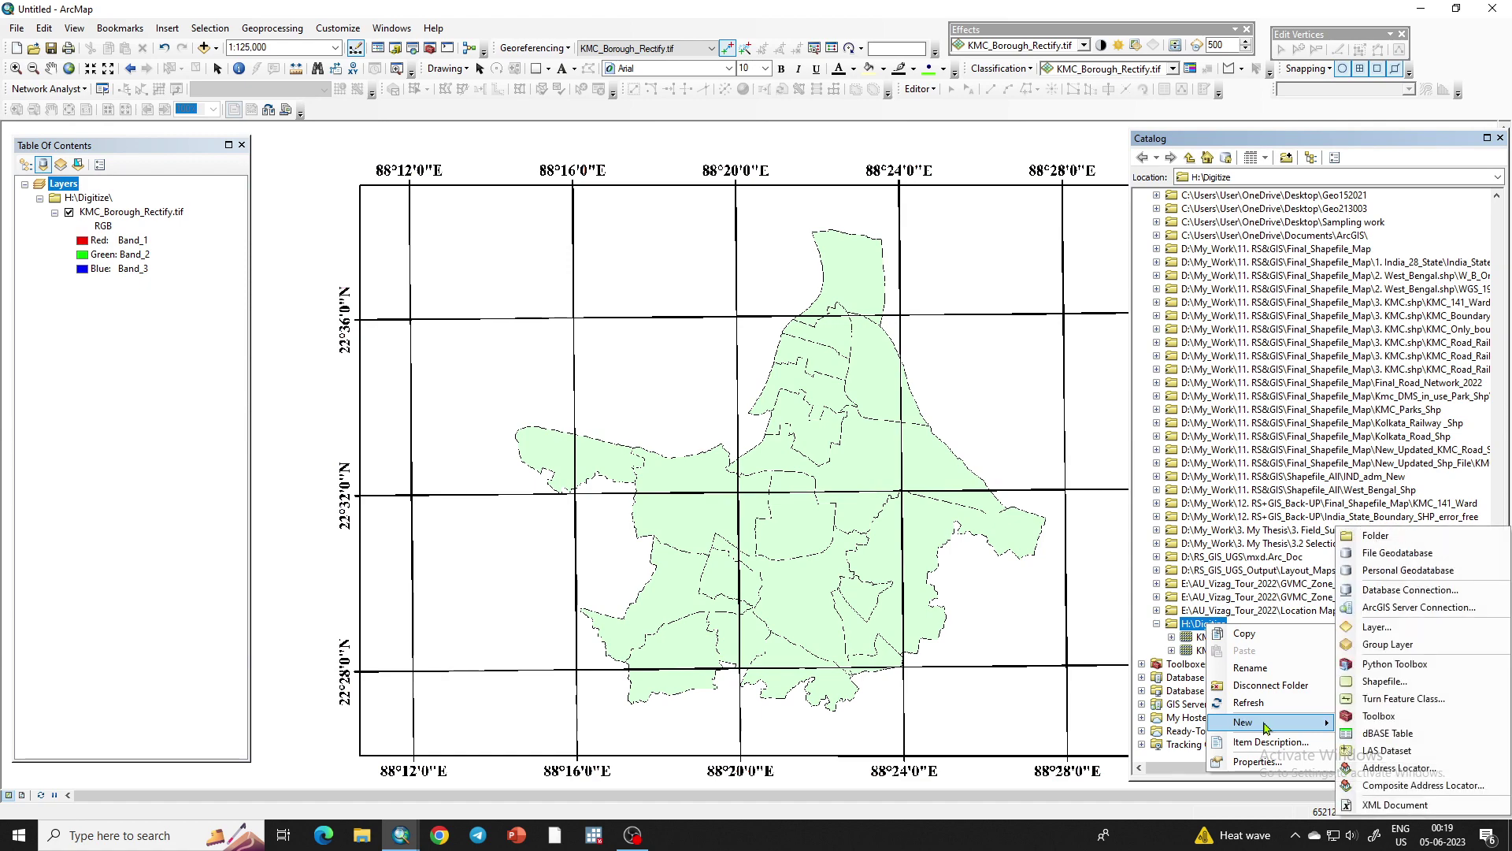
{"action": "left_click", "coordinate": [1384, 681]}
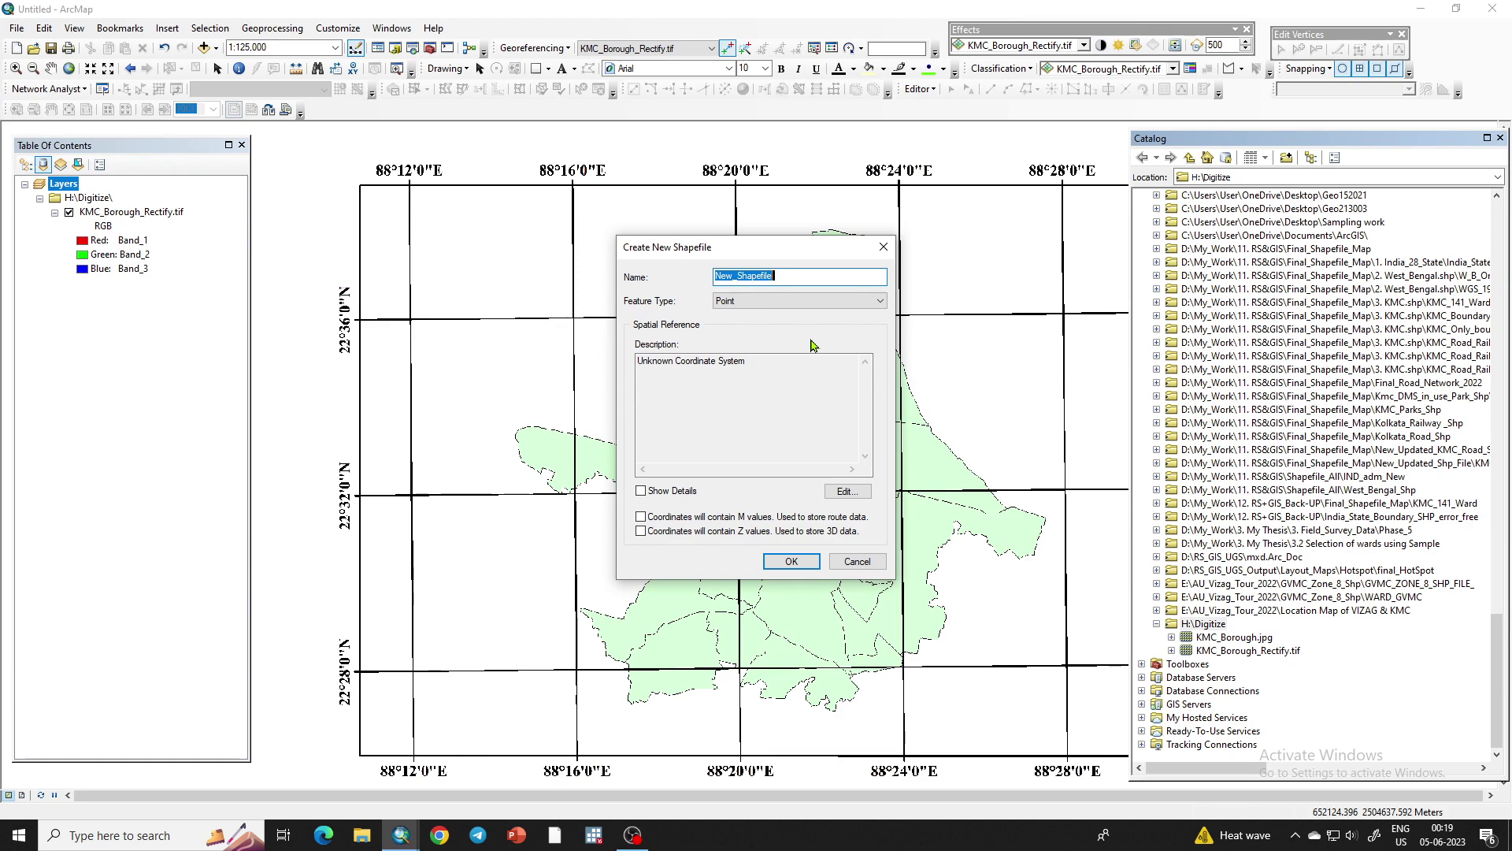
Name the new shapefile KMC_Borough and set its feature type to Polygon
{"action": "type", "text": "KMC"}
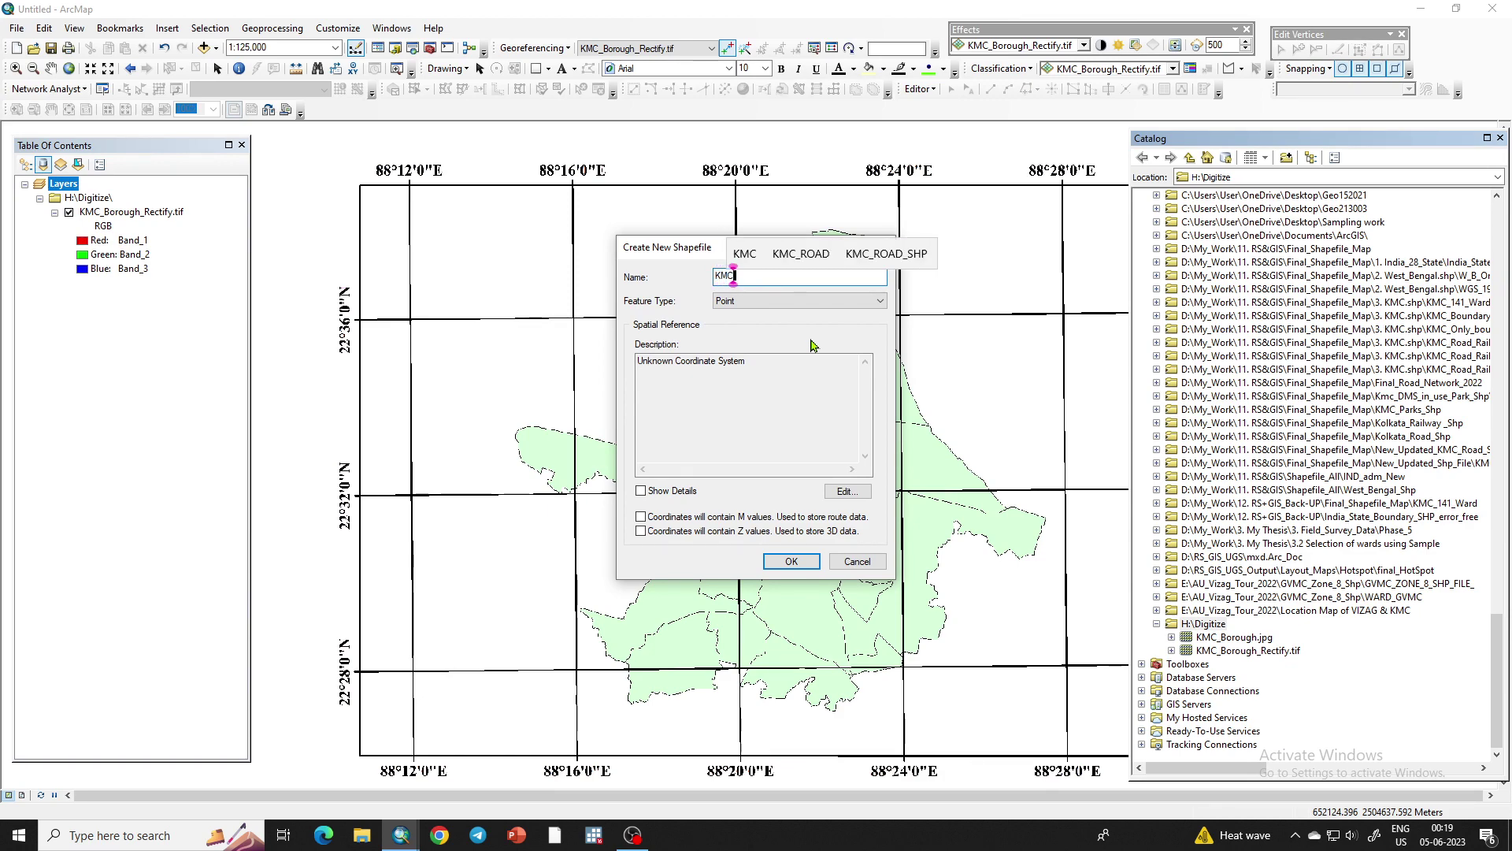
{"action": "type", "text": "_Boro"}
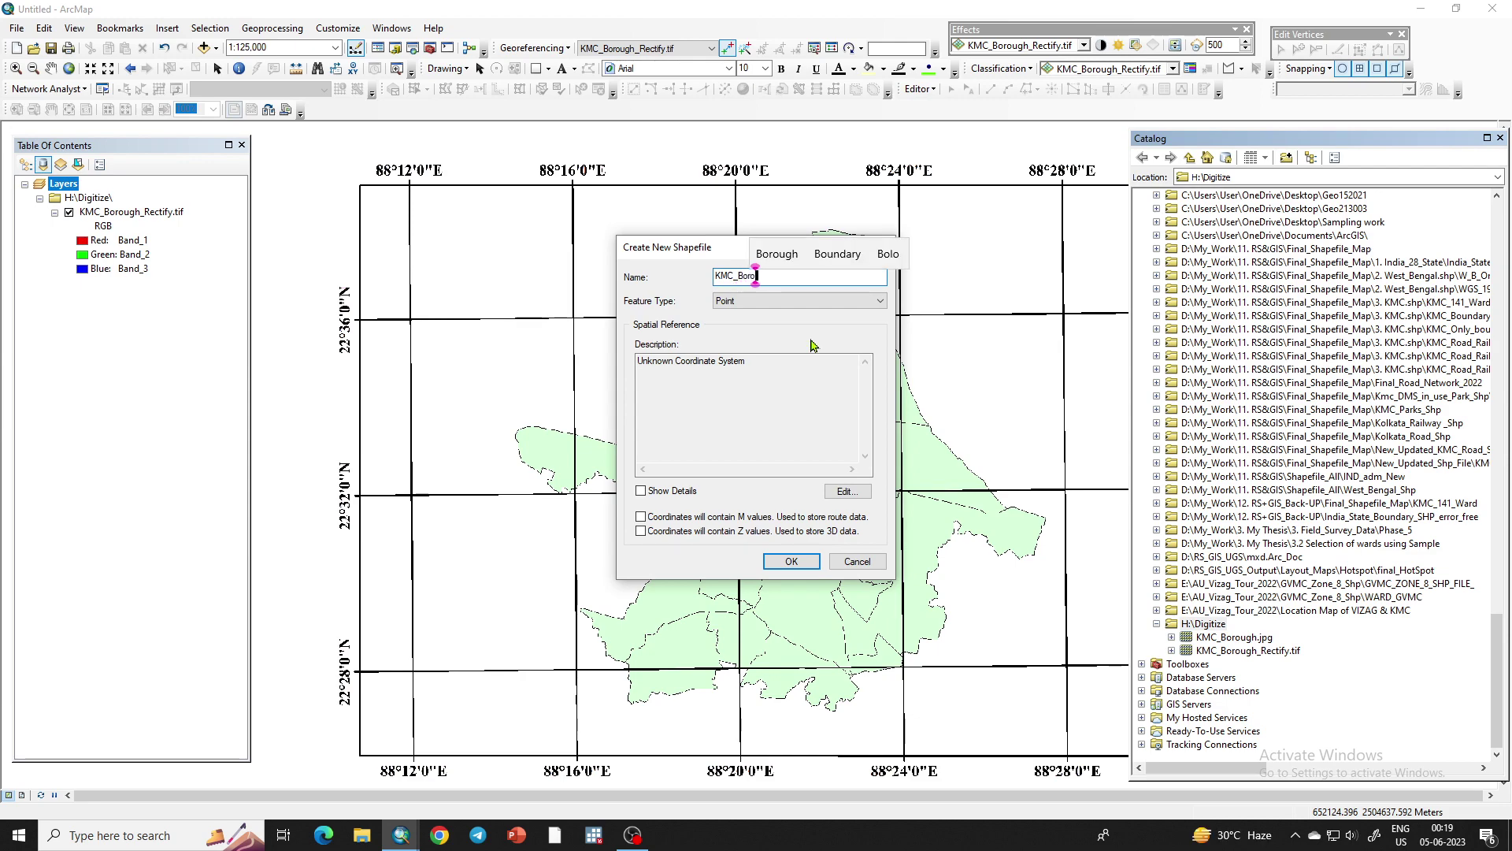
{"action": "type", "text": "ugh"}
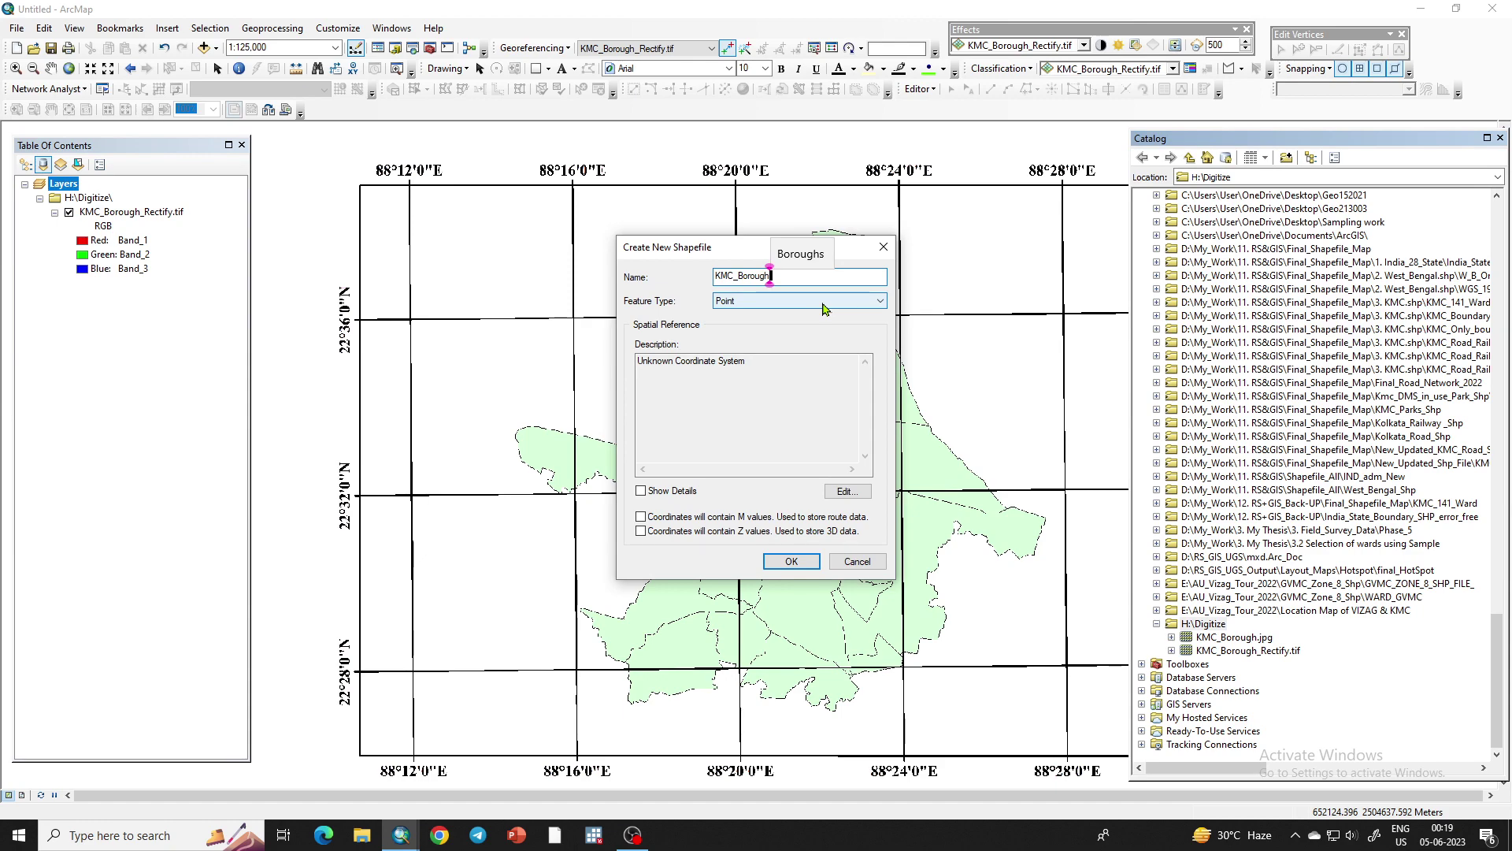
{"action": "left_click", "coordinate": [824, 306]}
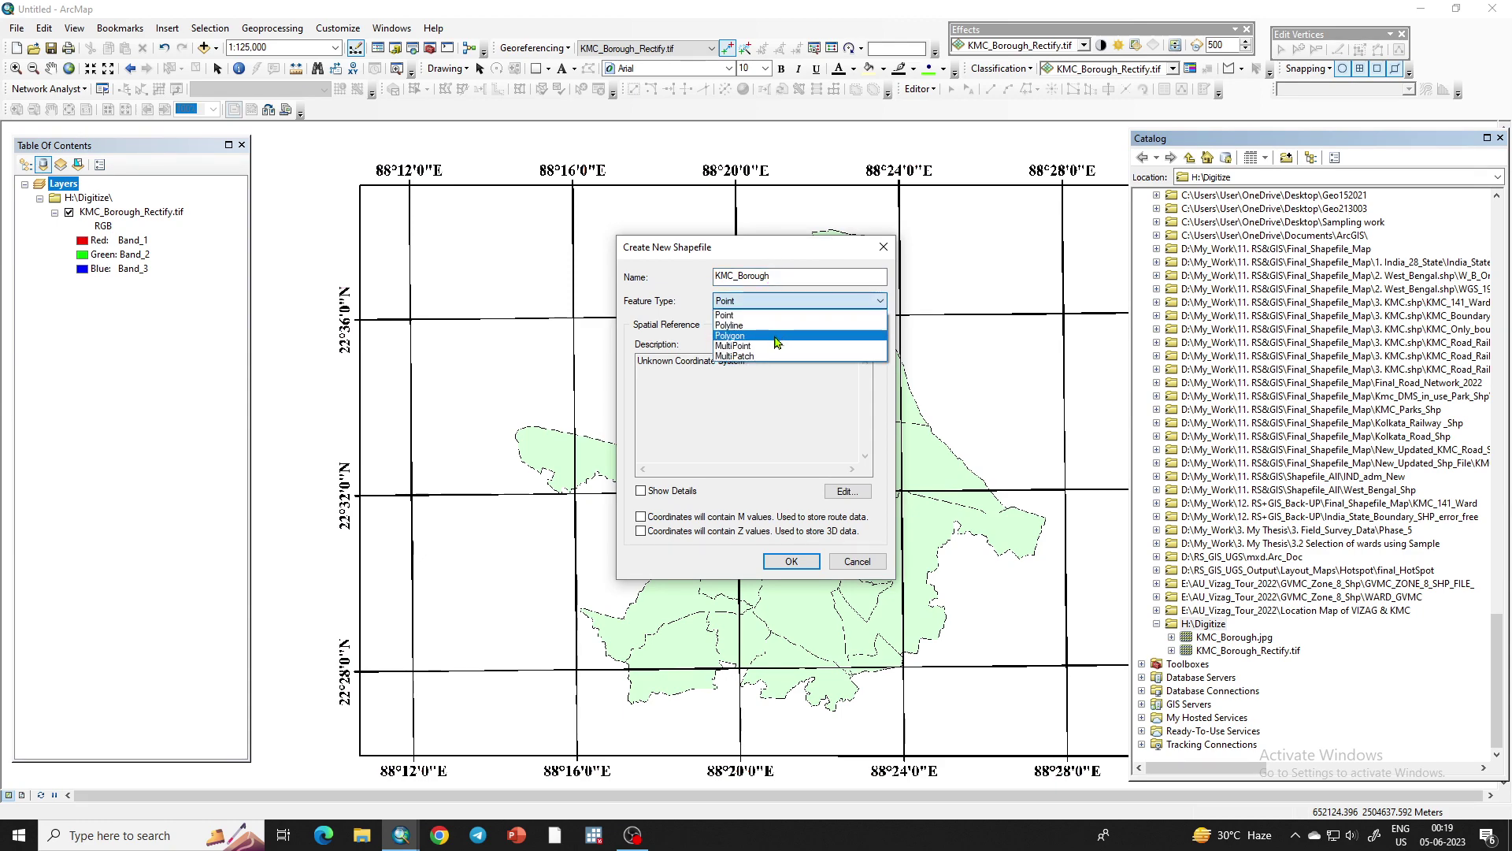
{"action": "left_click", "coordinate": [776, 336]}
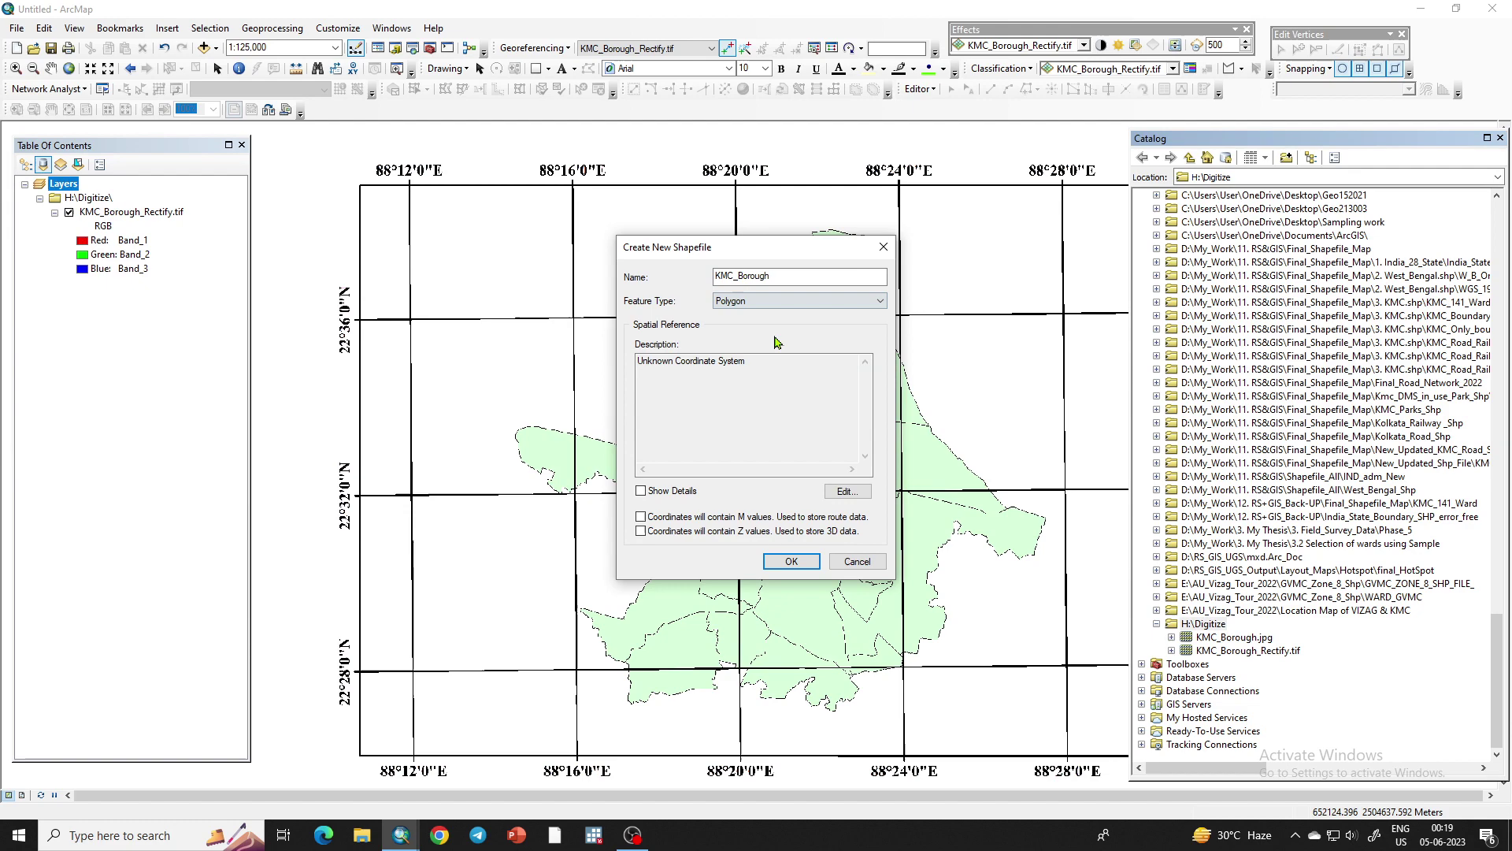
Assign the WGS 1984 UTM Zone 45N coordinate system to the new shapefile and create it
{"action": "left_click", "coordinate": [843, 491]}
{"action": "left_click", "coordinate": [673, 308]}
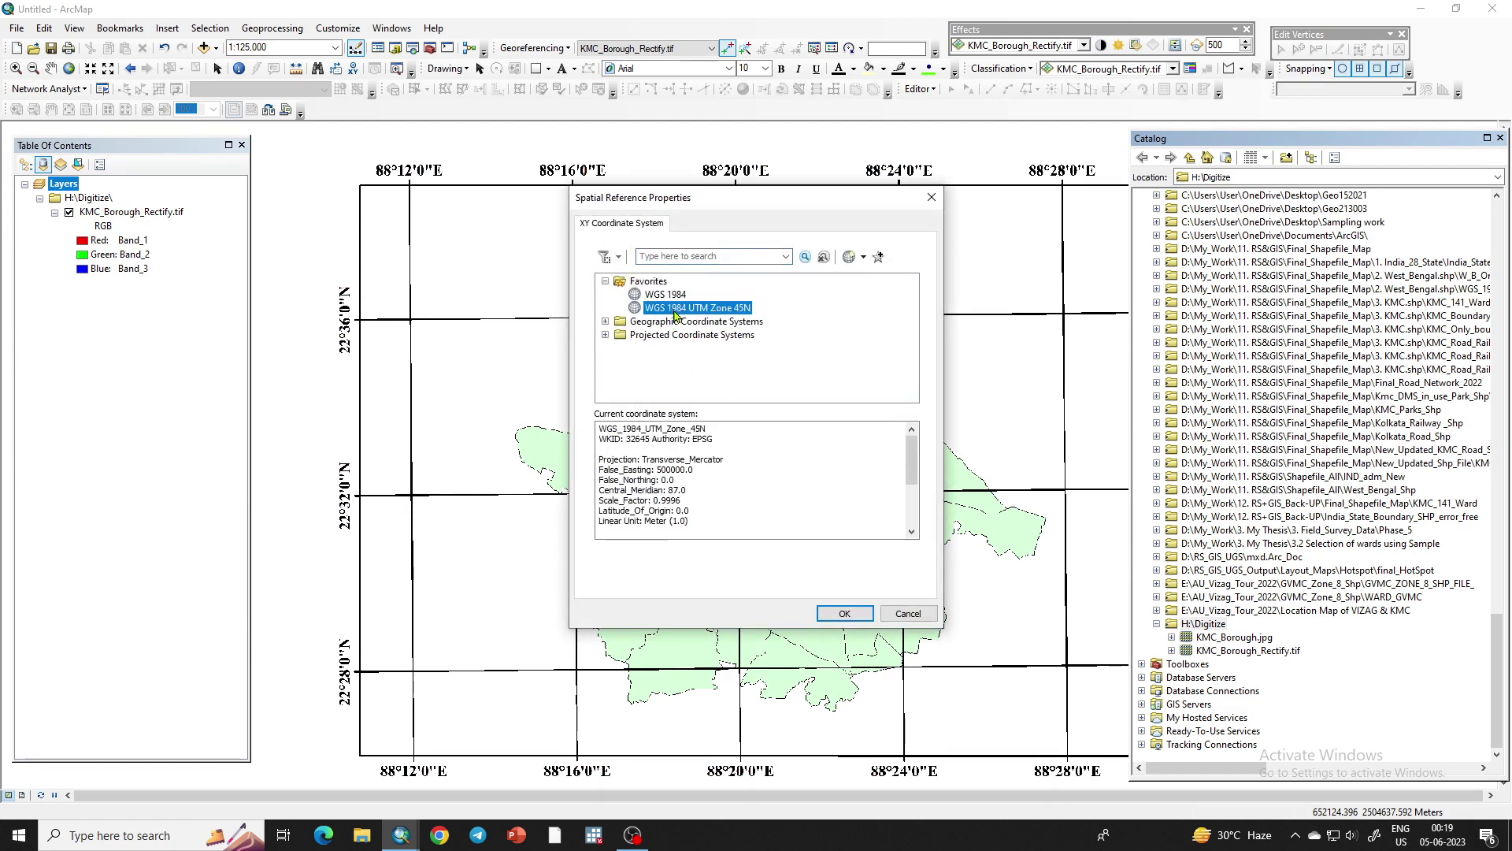
{"action": "left_click", "coordinate": [843, 618]}
{"action": "left_click", "coordinate": [792, 562]}
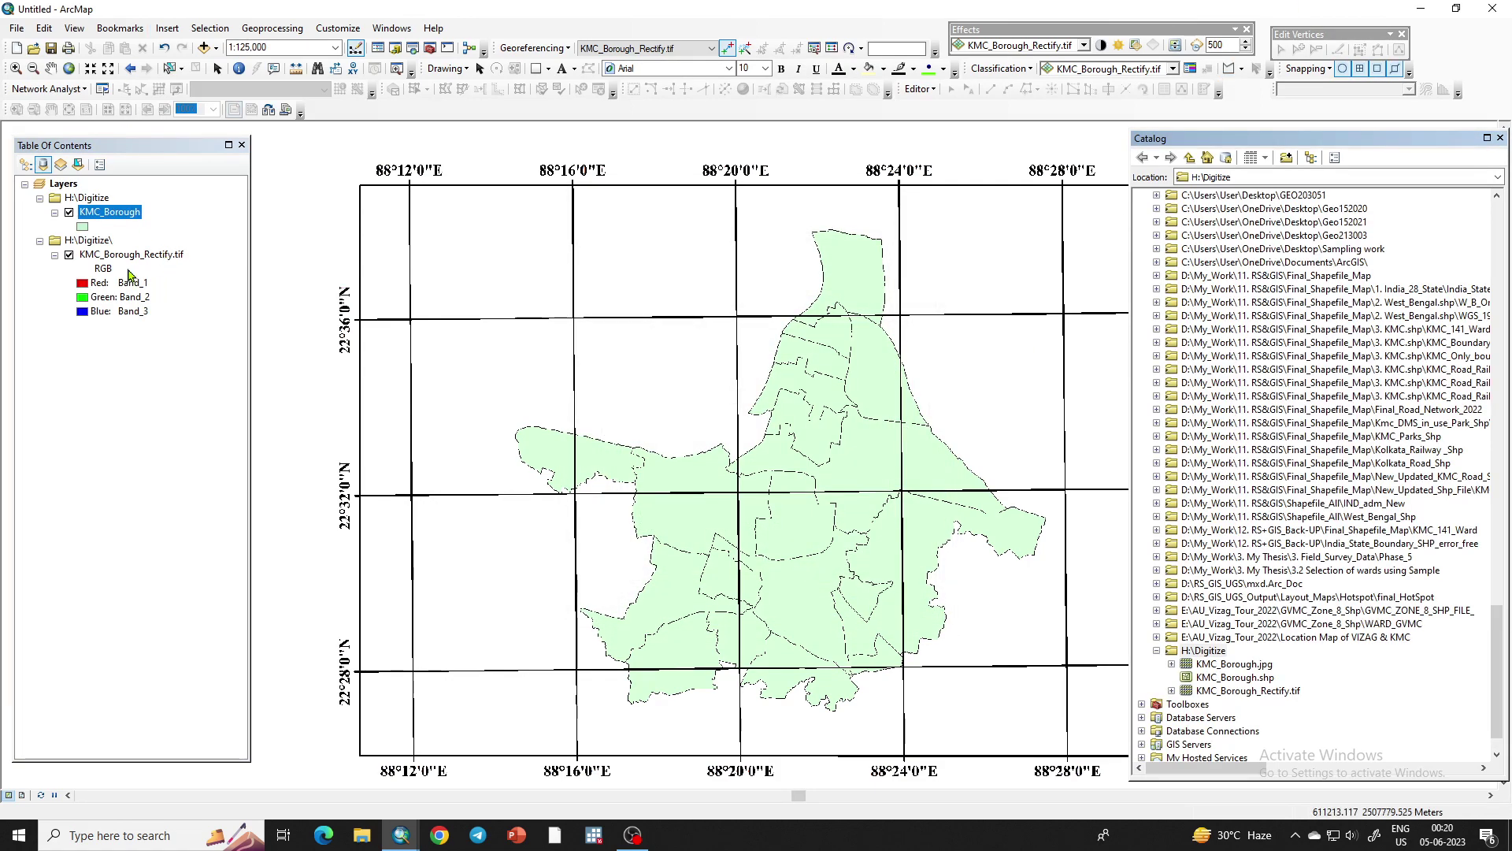
Start an edit session and activate the KMC_Borough feature template for polygon construction
{"action": "left_click", "coordinate": [83, 228]}
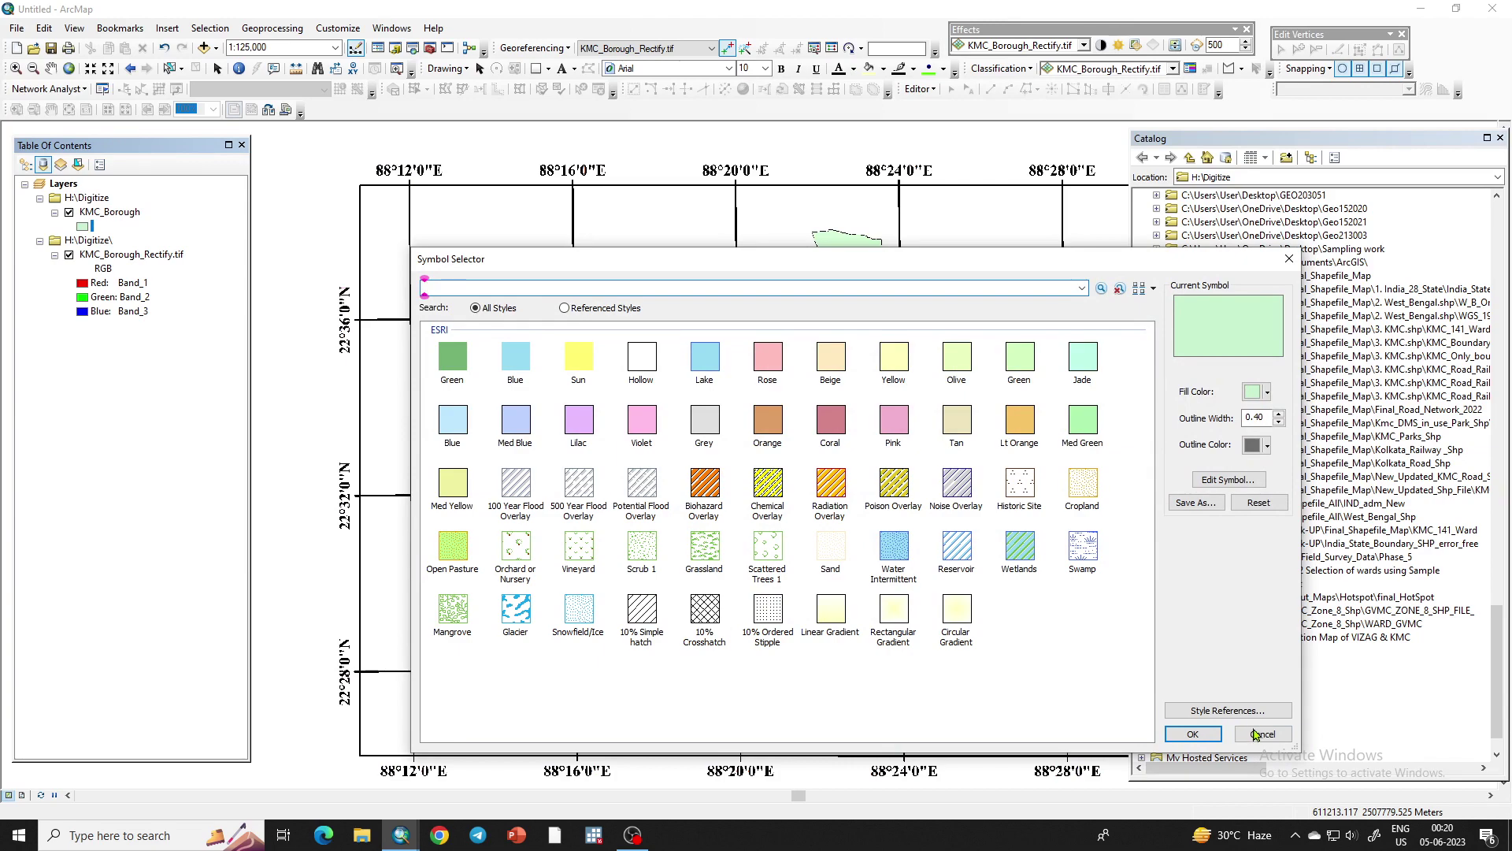
{"action": "left_click", "coordinate": [1258, 734]}
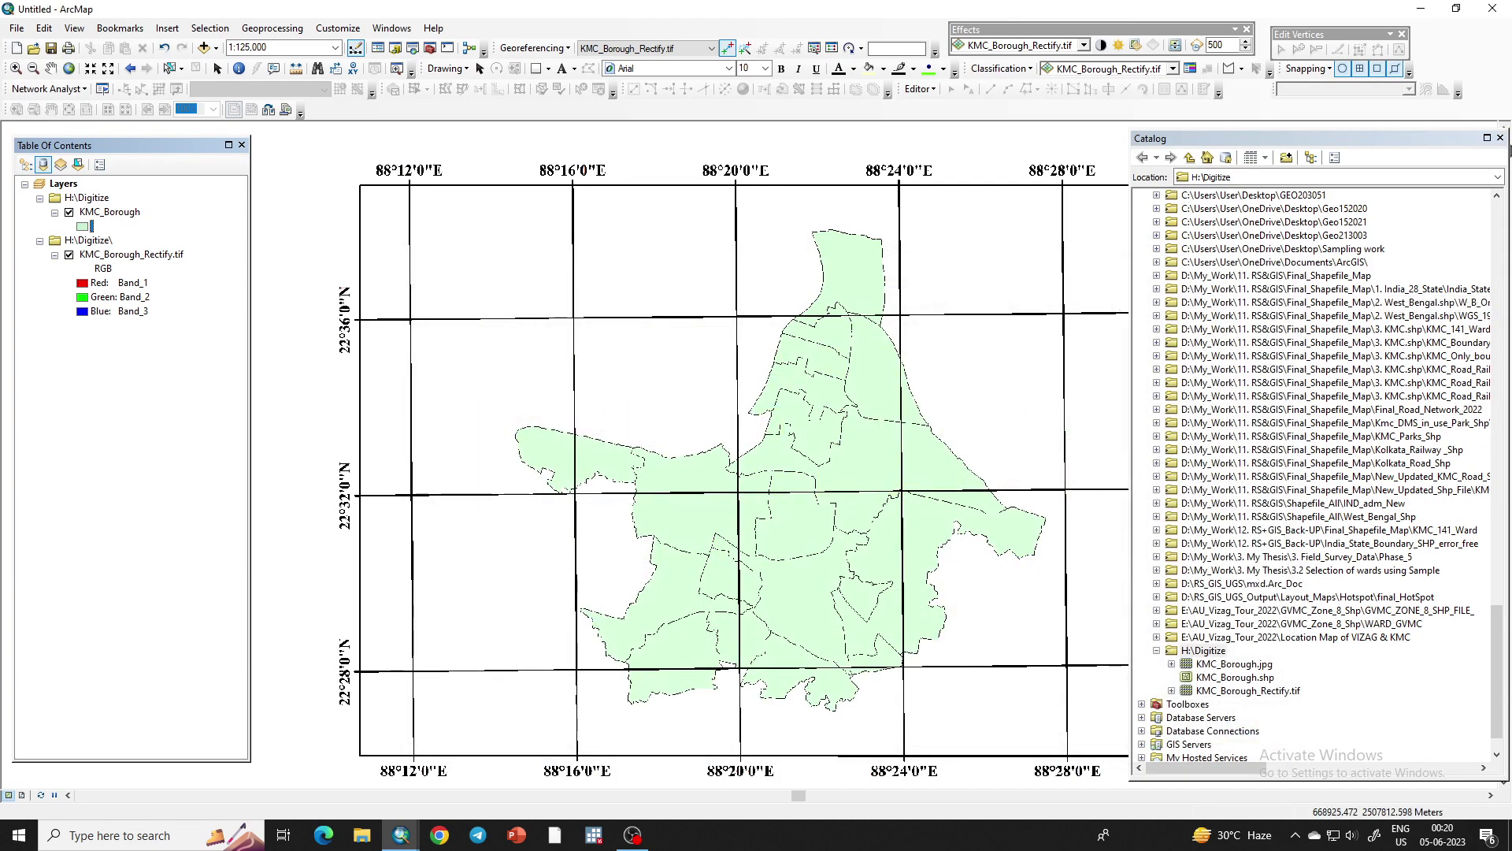
{"action": "left_click", "coordinate": [1501, 138]}
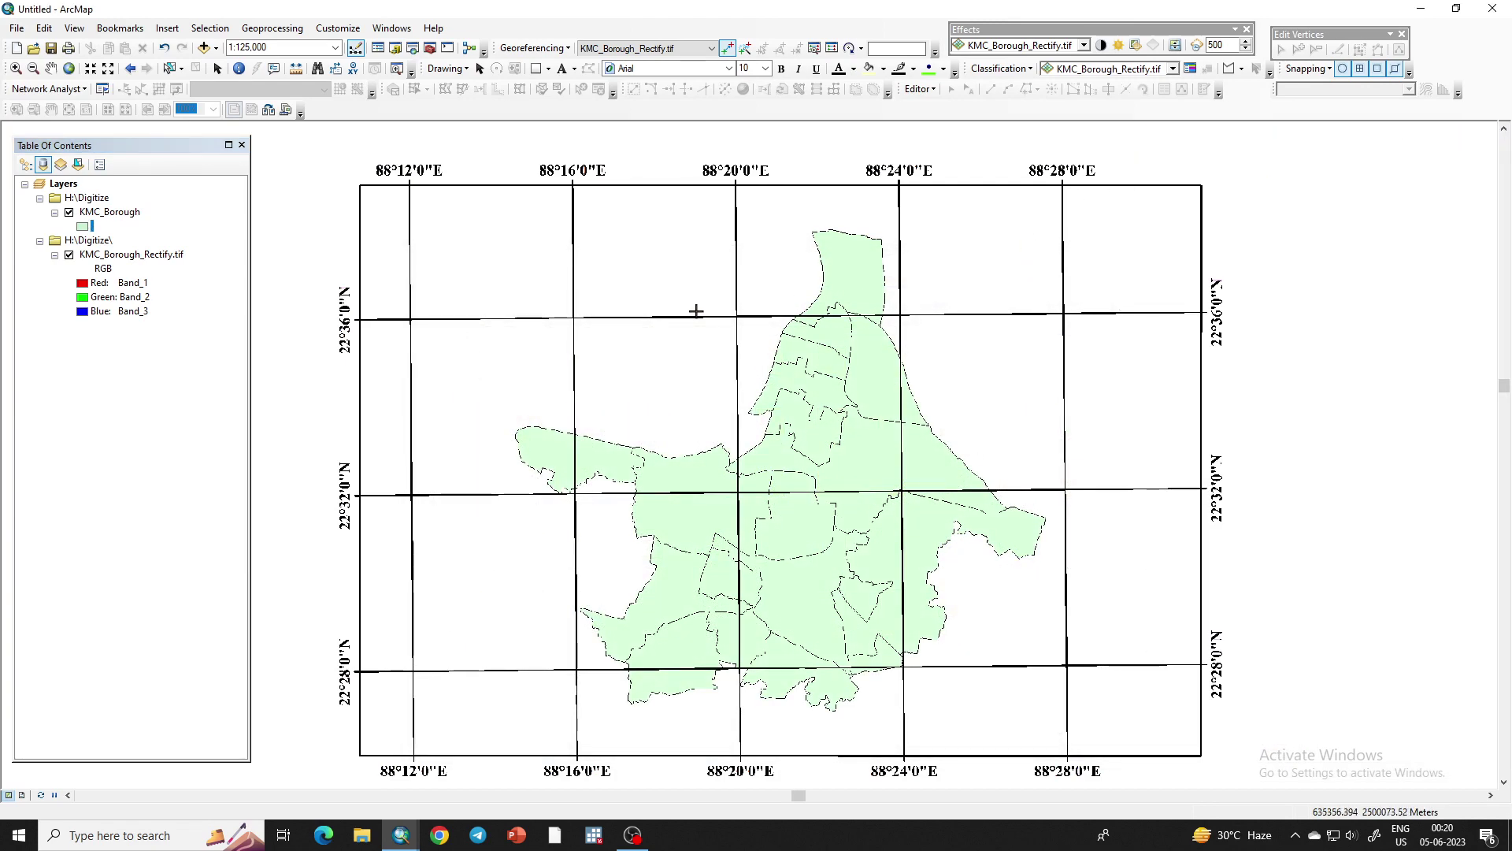
{"action": "left_click", "coordinate": [930, 92]}
{"action": "left_click", "coordinate": [944, 111]}
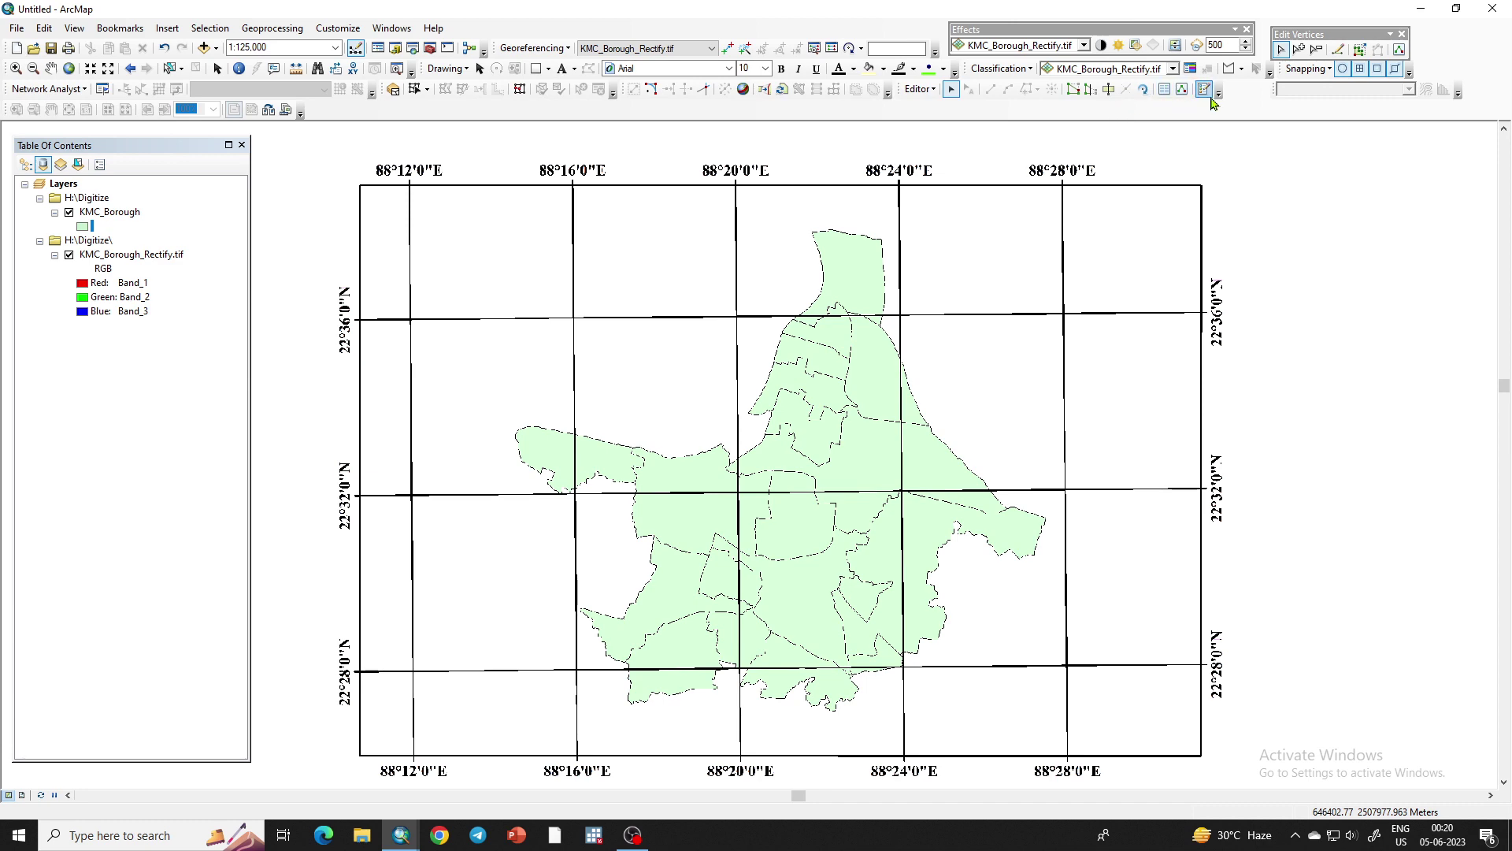
{"action": "left_click", "coordinate": [1204, 90]}
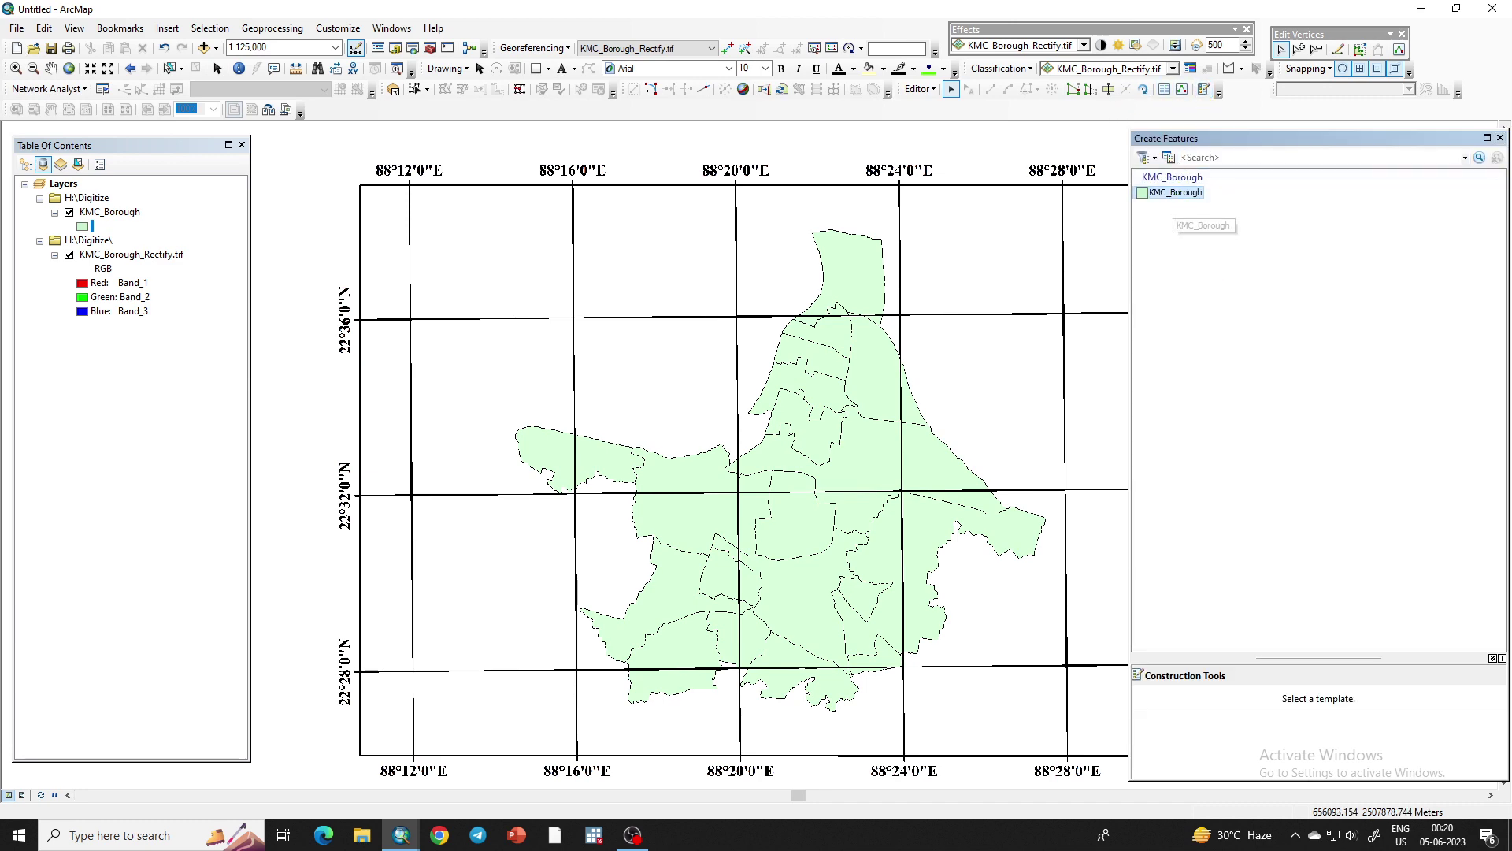
{"action": "left_click", "coordinate": [1175, 194]}
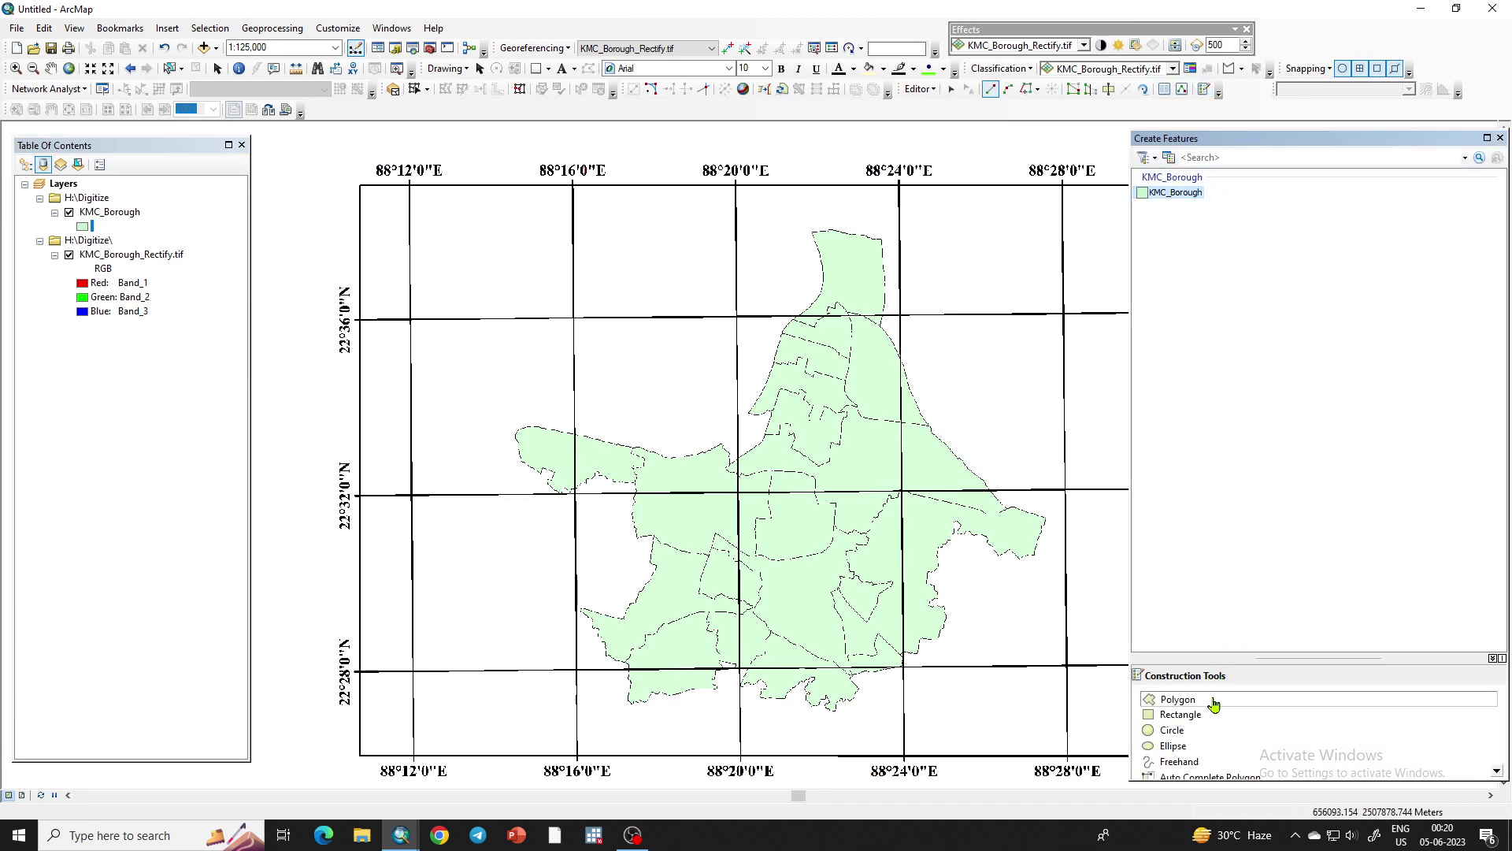
Begin the northernmost borough's polygon at its northeast corner and place vertices down the upper part of its eastern boundary
{"action": "scroll", "coordinate": [880, 236], "scroll_direction": "up", "scroll_amount": 2}
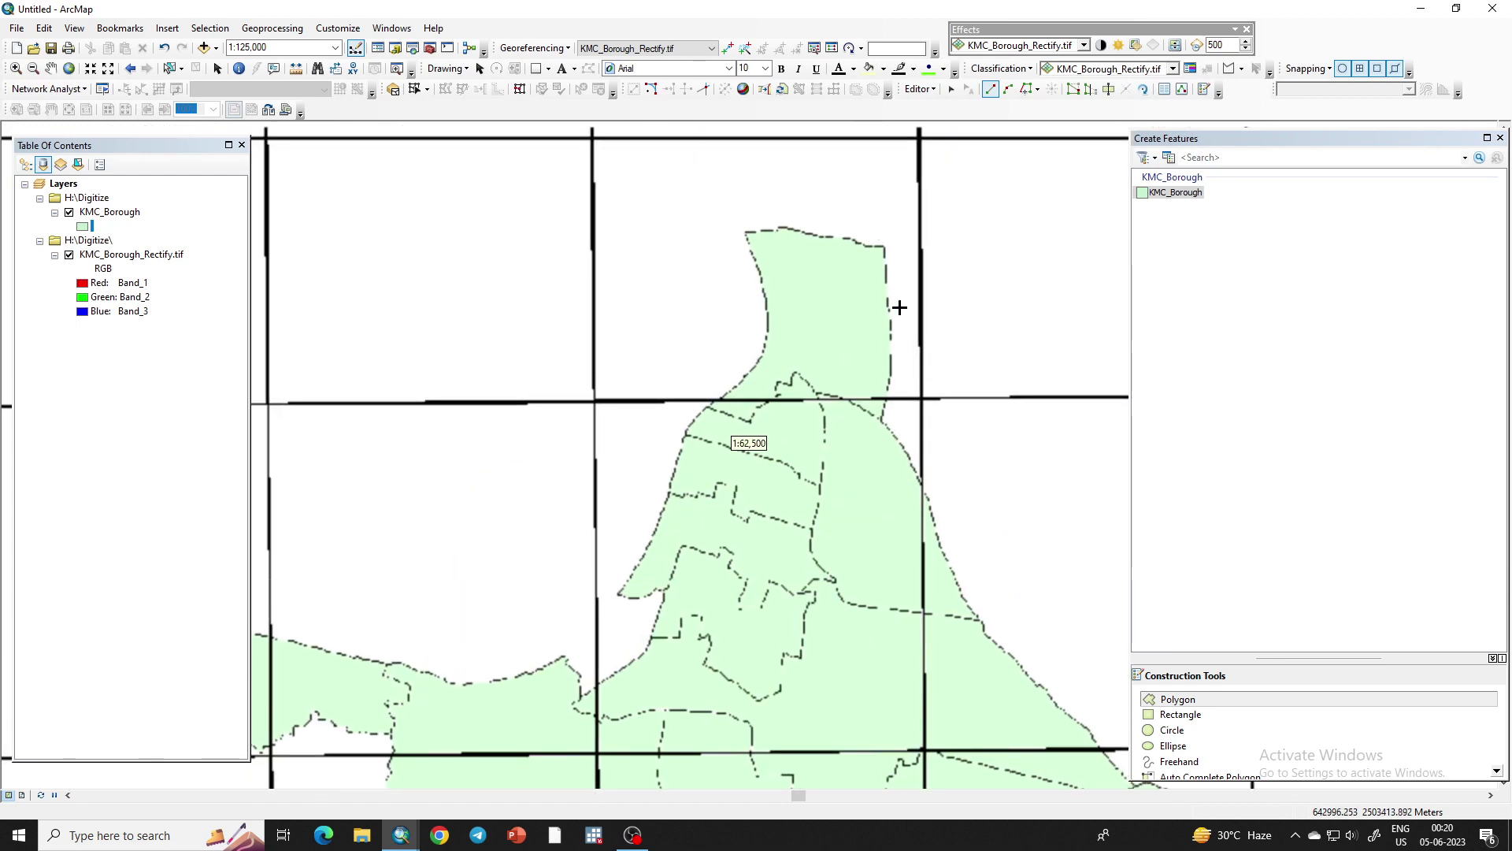
{"action": "scroll", "coordinate": [890, 271], "scroll_direction": "down", "scroll_amount": 1}
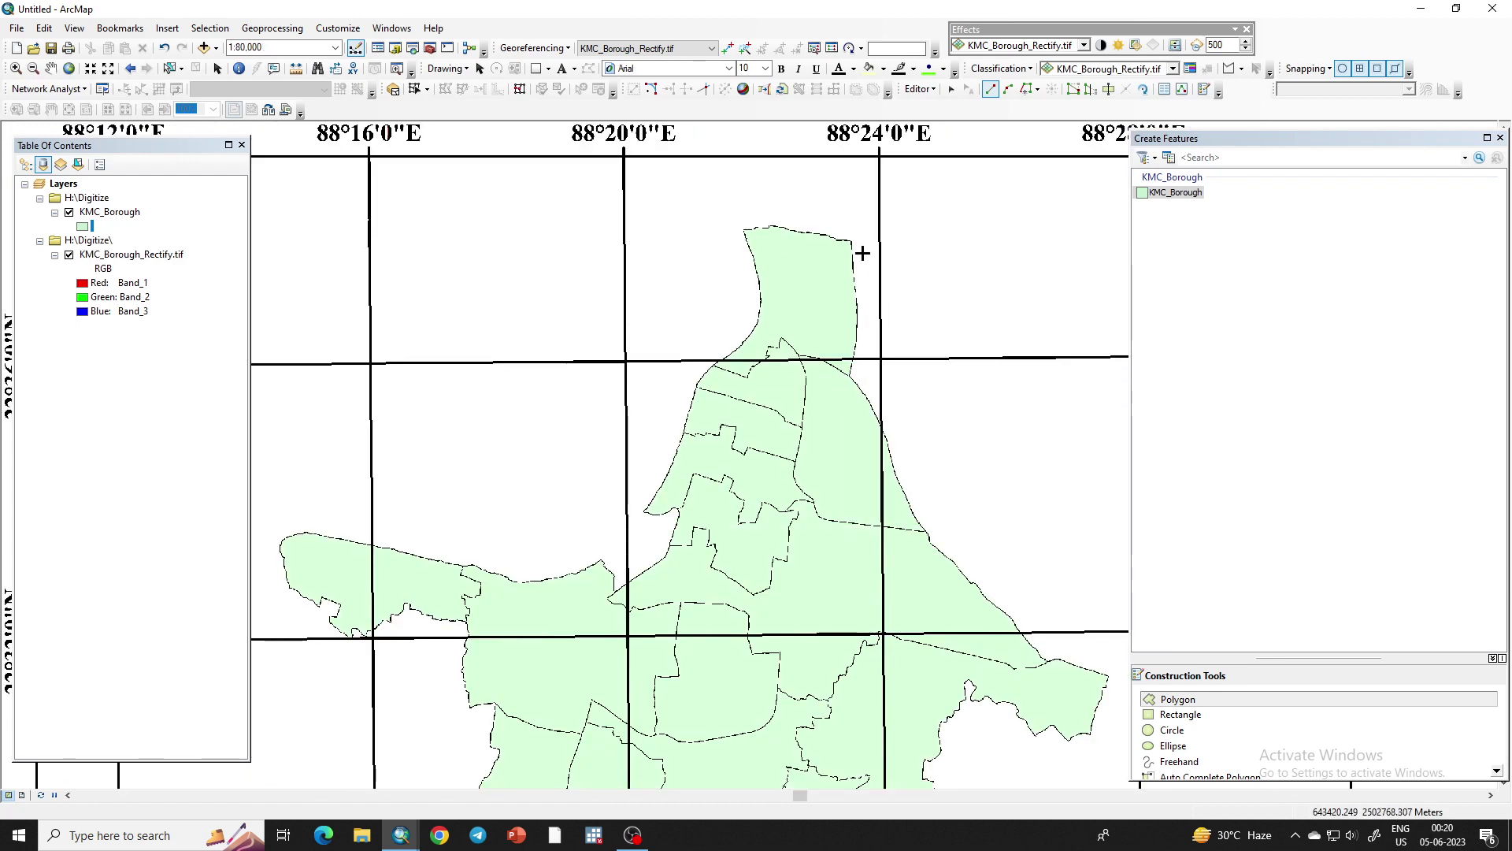
{"action": "scroll", "coordinate": [862, 253], "scroll_direction": "up", "scroll_amount": 4}
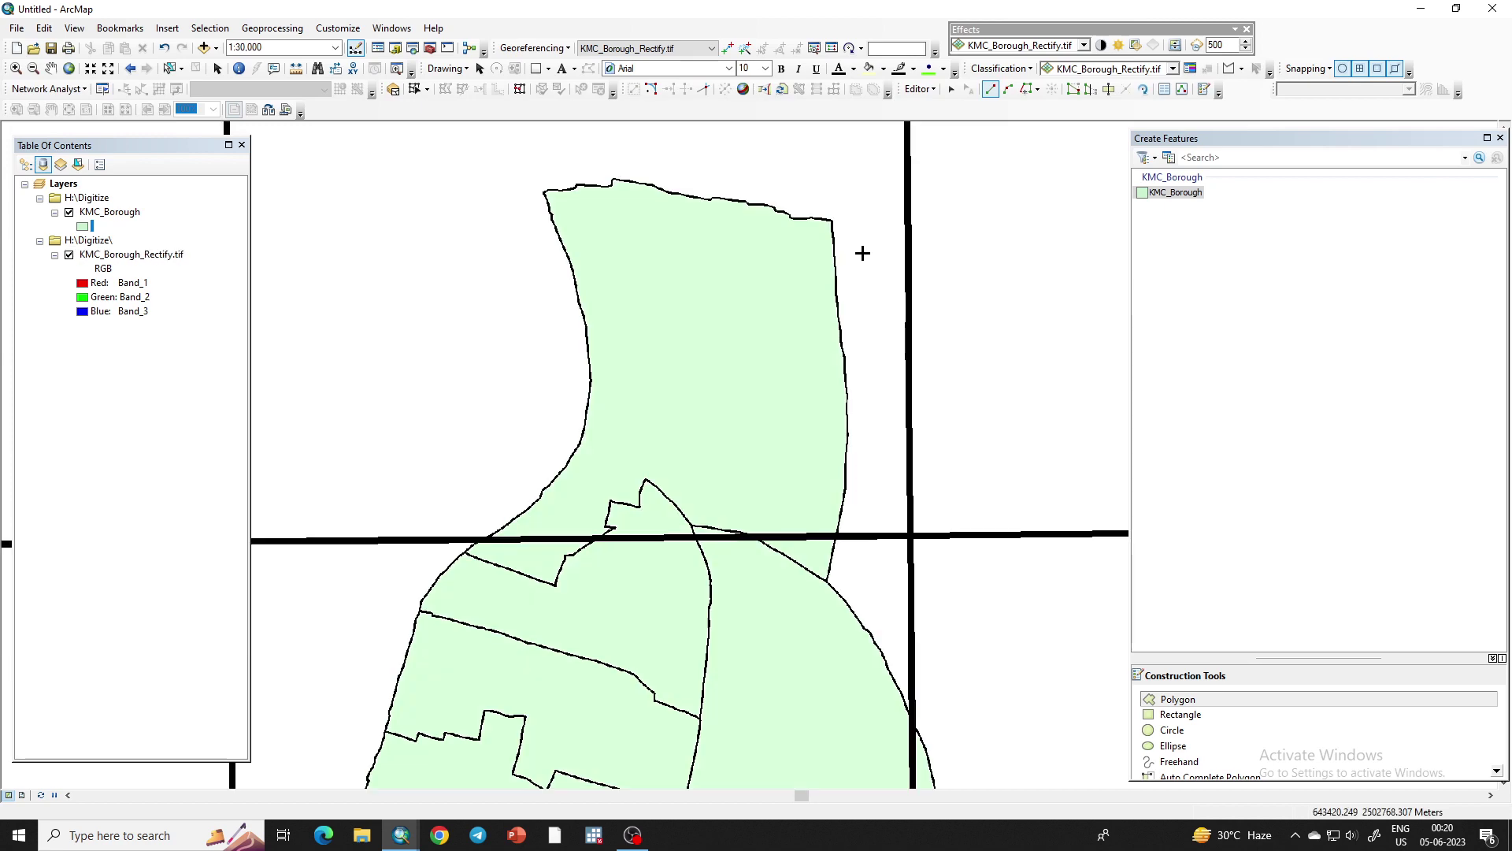
{"action": "scroll", "coordinate": [862, 252], "scroll_direction": "up", "scroll_amount": 1}
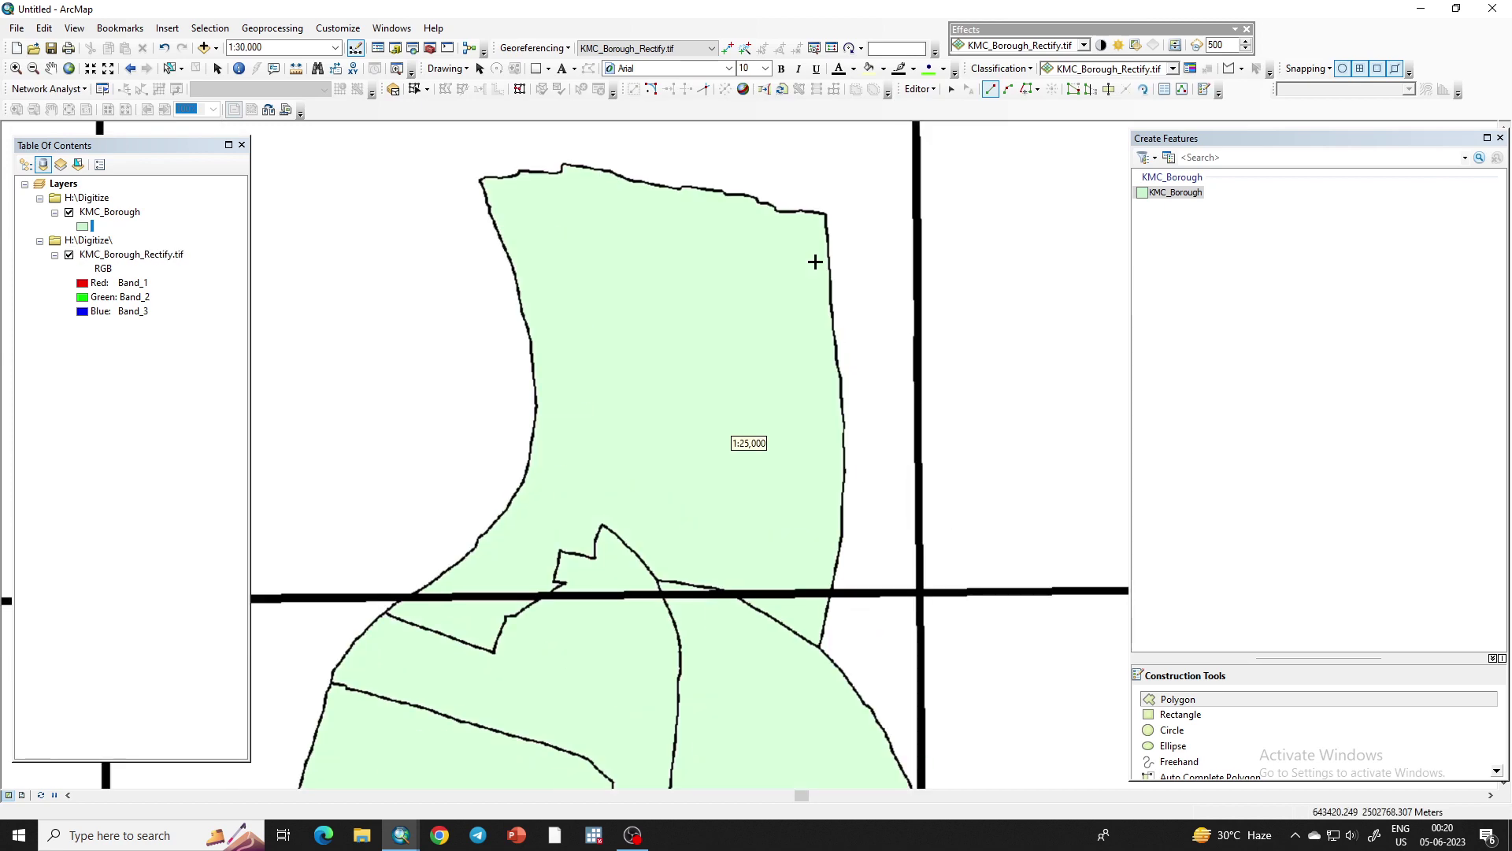
{"action": "left_click", "coordinate": [826, 214]}
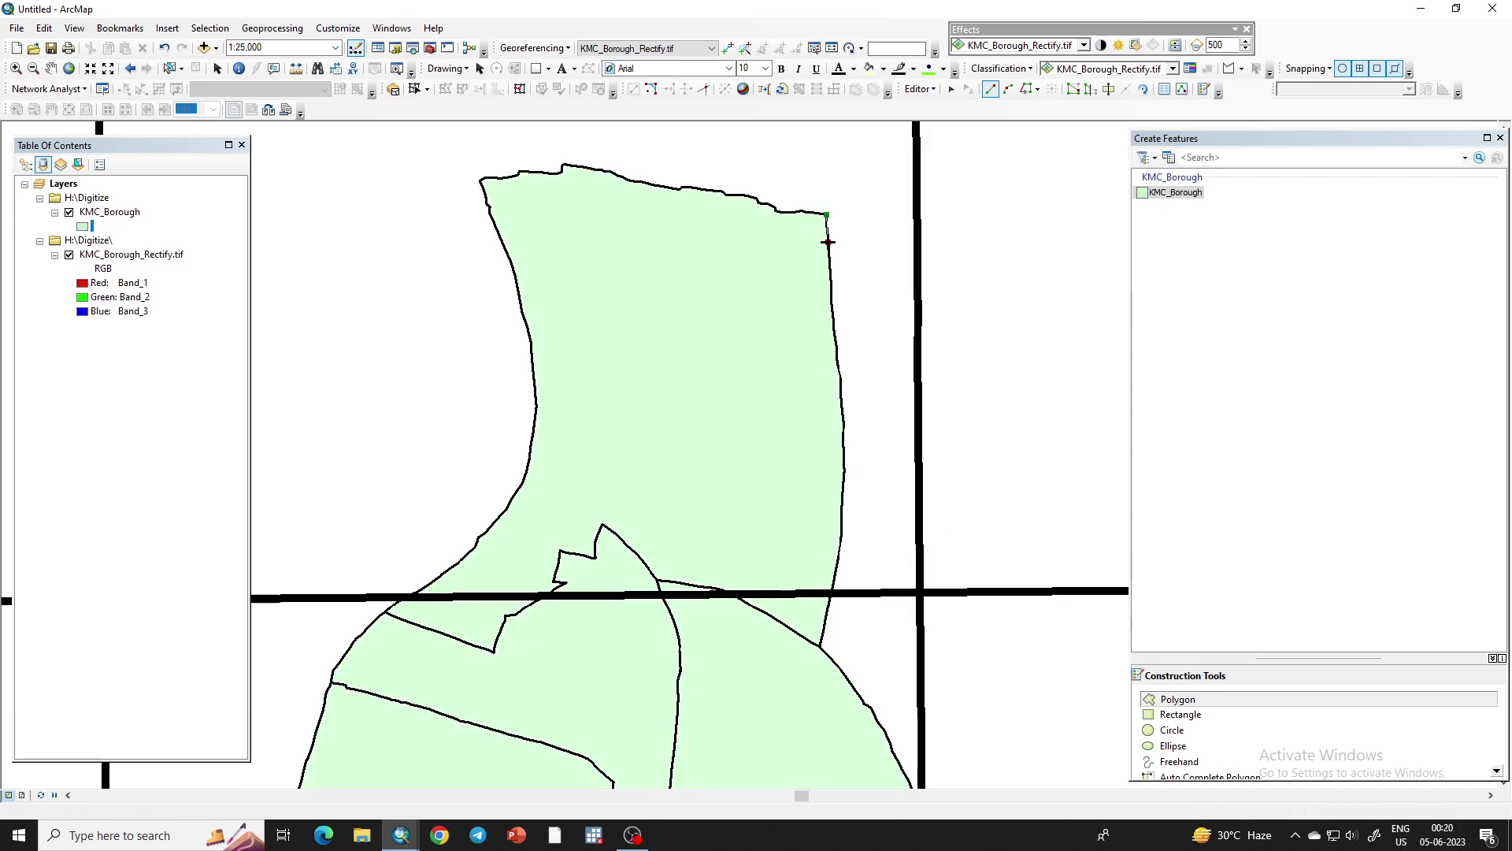
{"action": "left_click", "coordinate": [829, 242]}
{"action": "left_click", "coordinate": [832, 273]}
{"action": "left_click", "coordinate": [833, 312]}
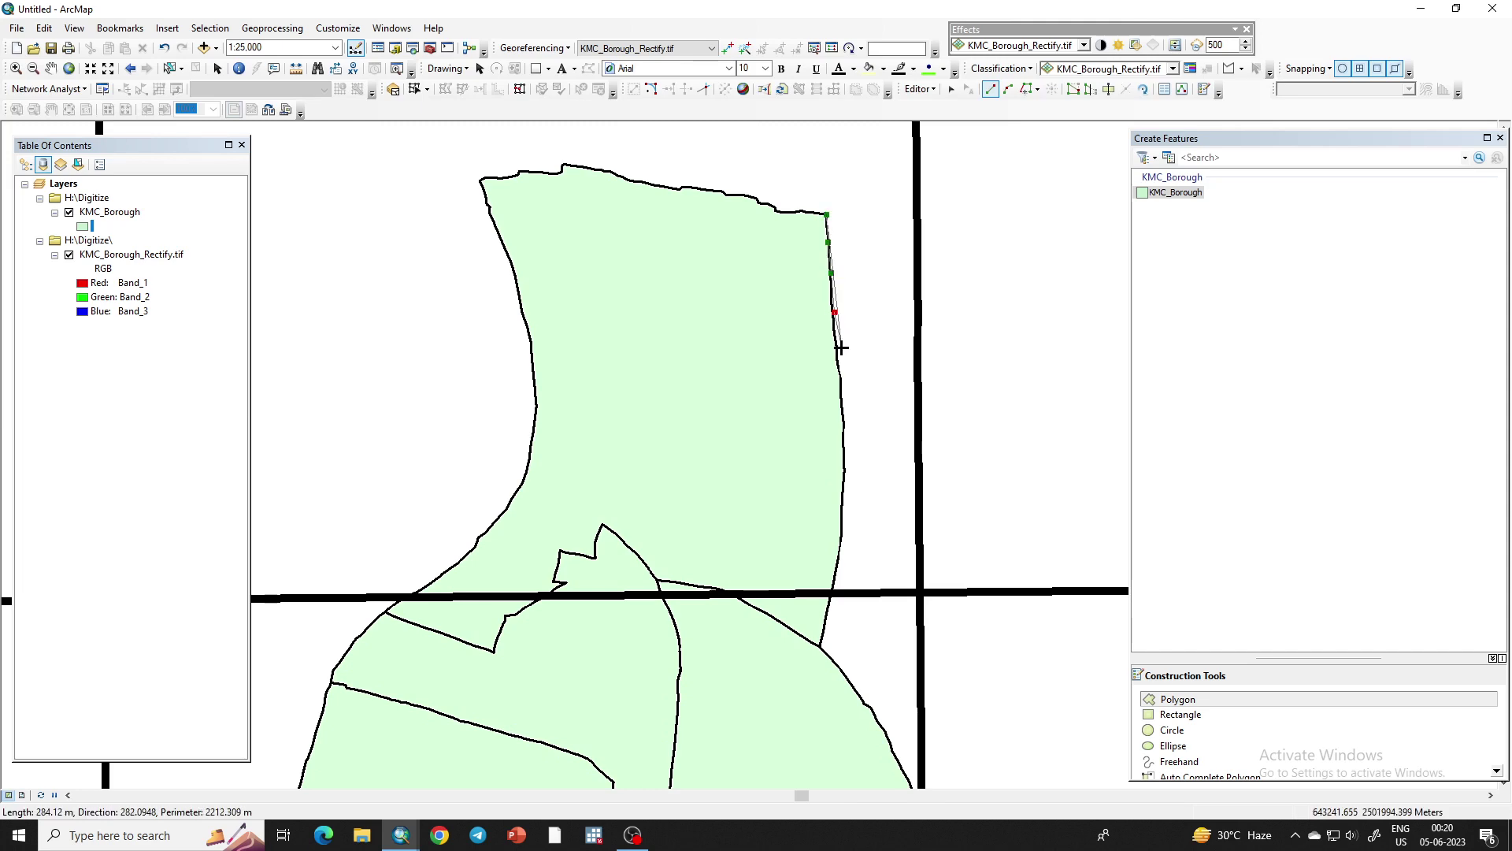
{"action": "scroll", "coordinate": [840, 359], "scroll_direction": "up", "scroll_amount": 1}
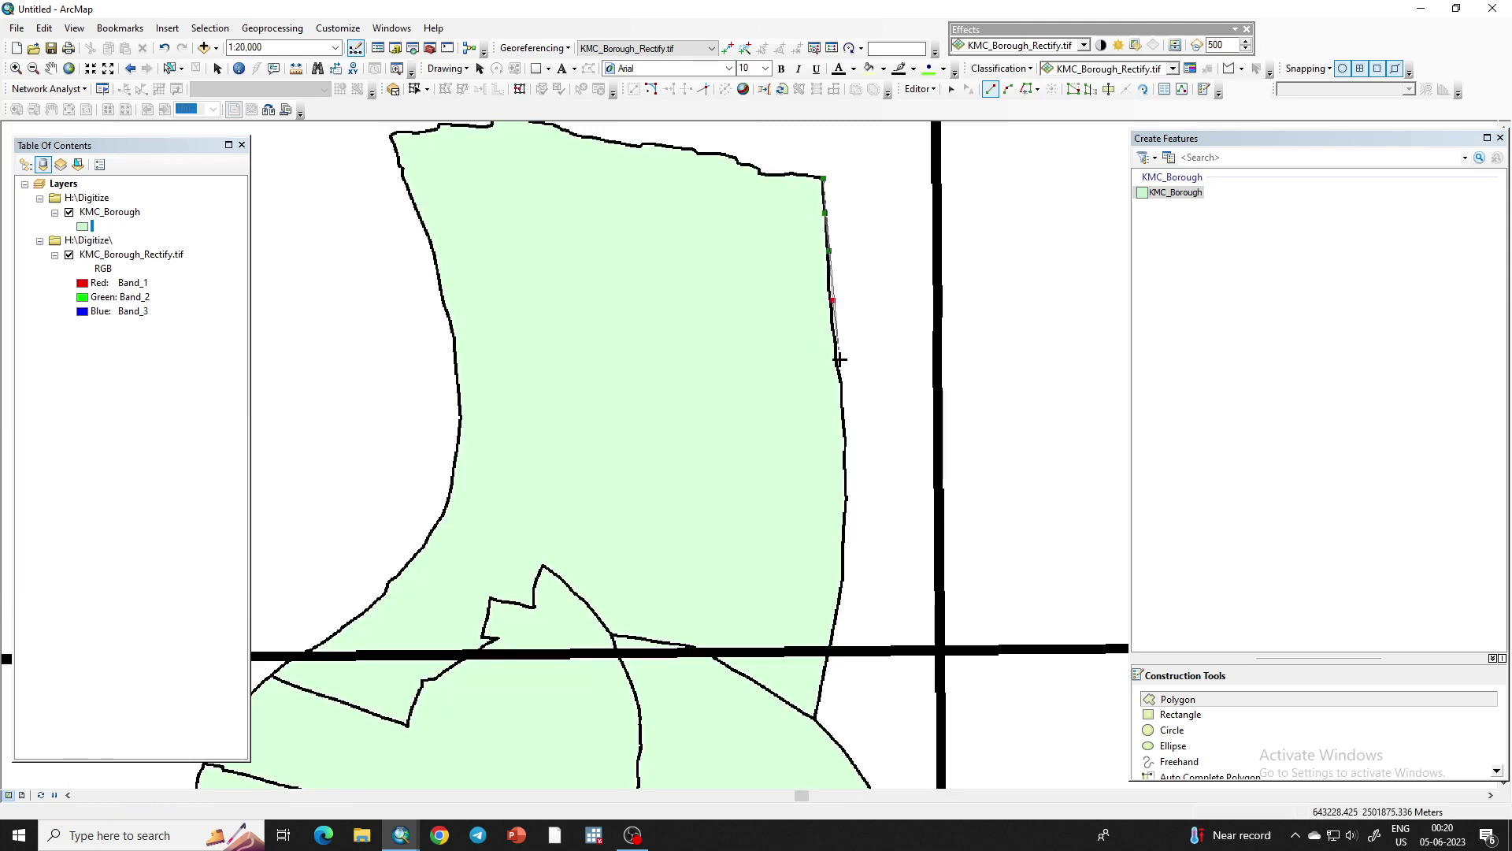
{"action": "left_click", "coordinate": [838, 348]}
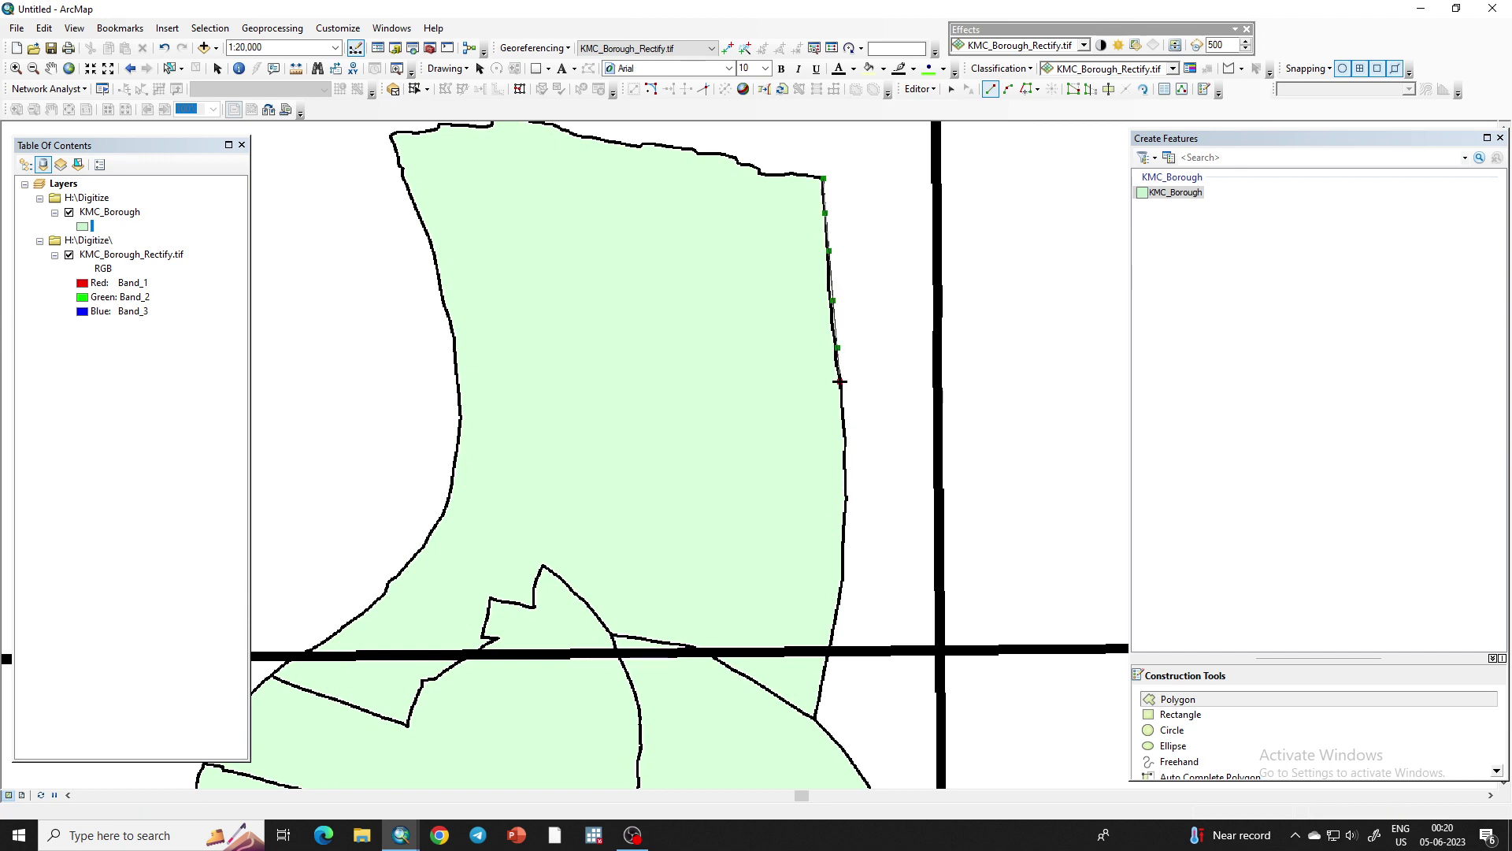
{"action": "left_click", "coordinate": [844, 415]}
Continue the polygon sketch along the outward bulge in the middle of the northernmost borough's eastern boundary
{"action": "scroll", "coordinate": [847, 437], "scroll_direction": "up", "scroll_amount": 1}
{"action": "scroll", "coordinate": [848, 438], "scroll_direction": "up", "scroll_amount": 1}
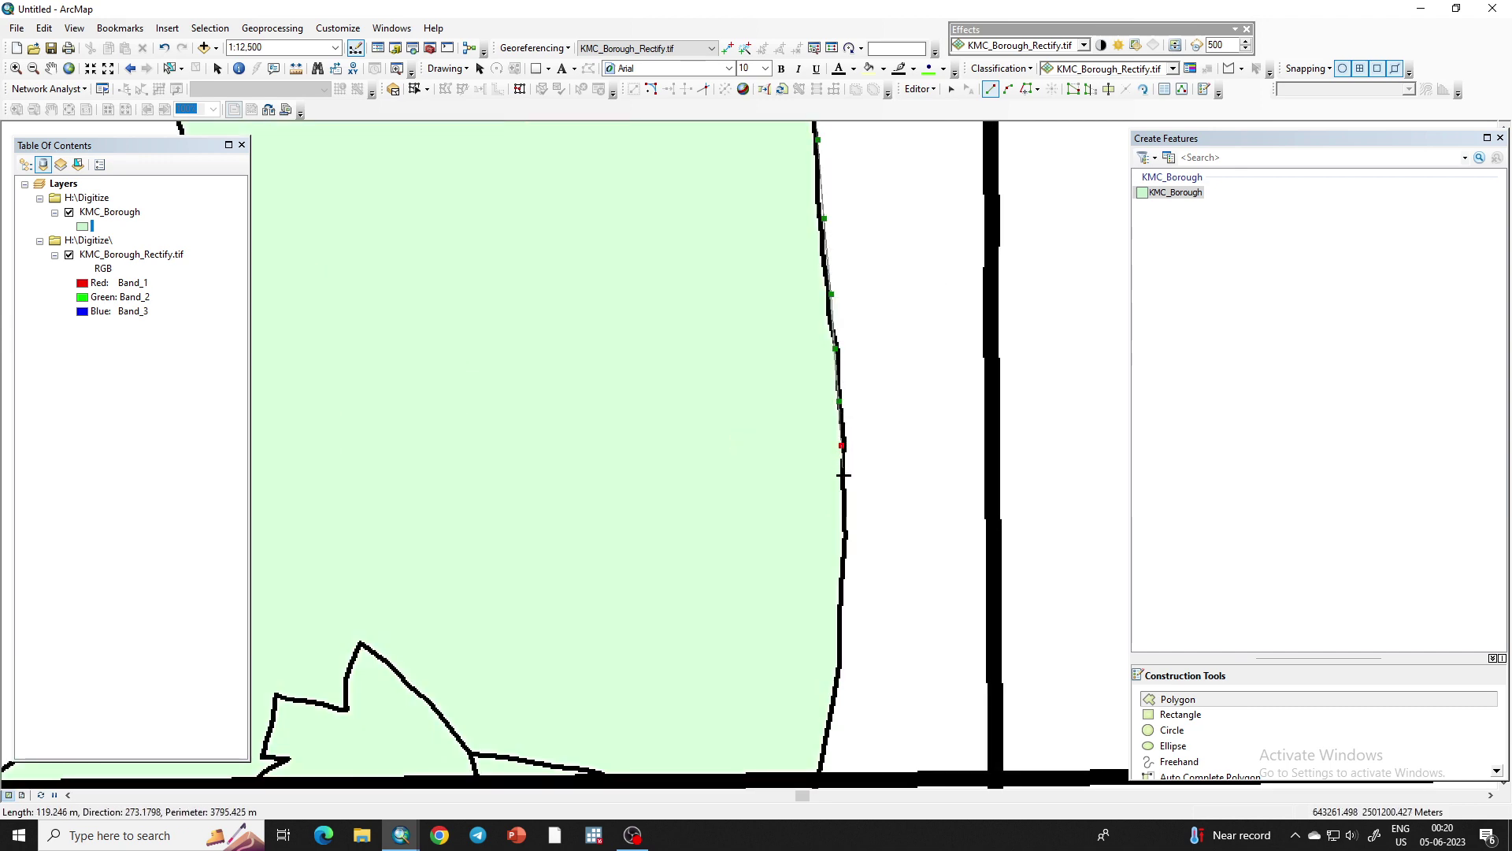
{"action": "left_click", "coordinate": [844, 478]}
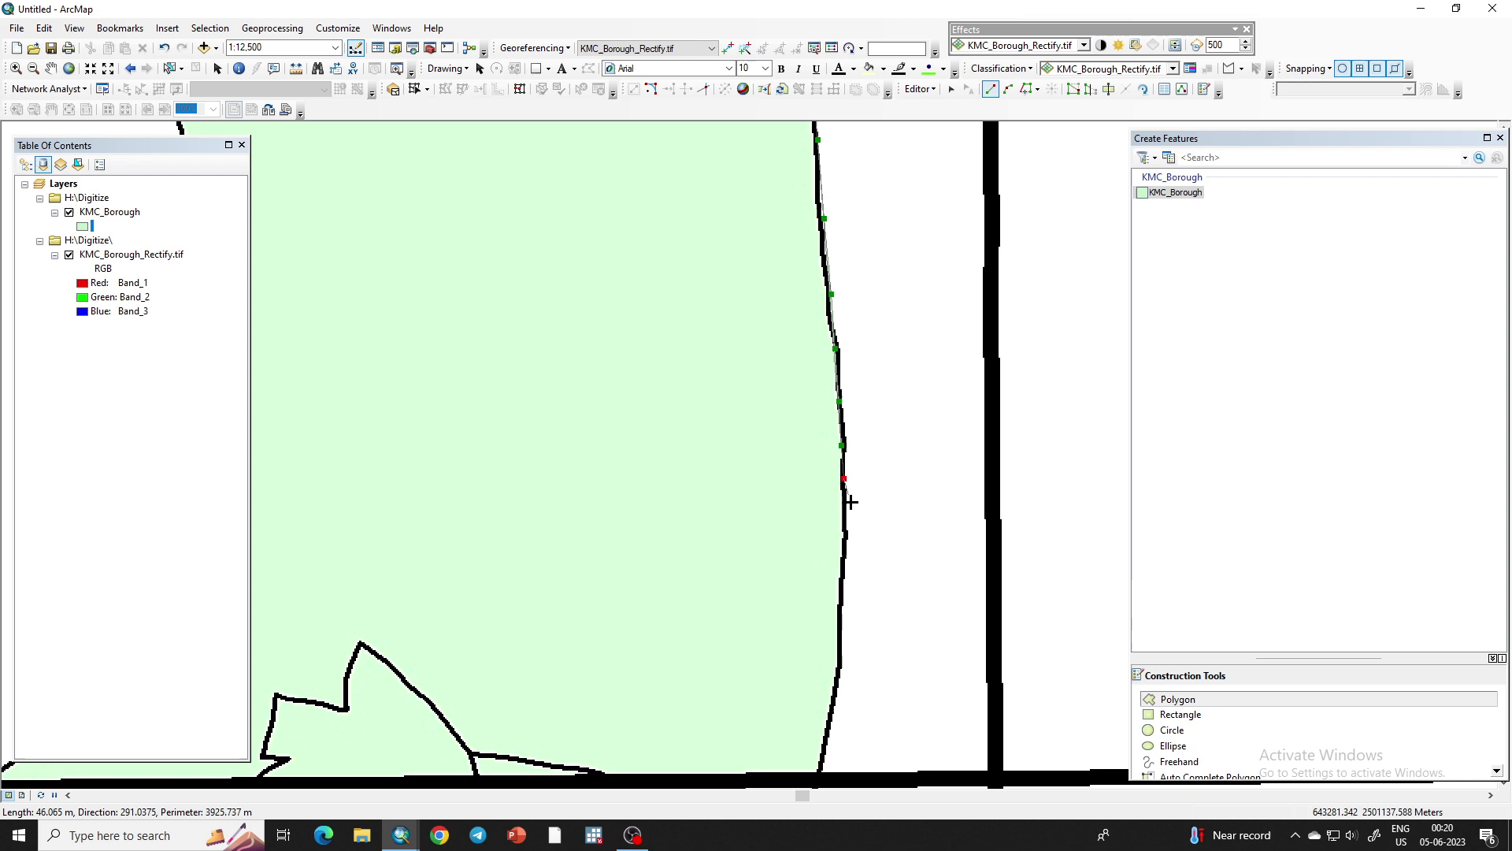
{"action": "left_click", "coordinate": [847, 541]}
{"action": "left_click", "coordinate": [840, 586]}
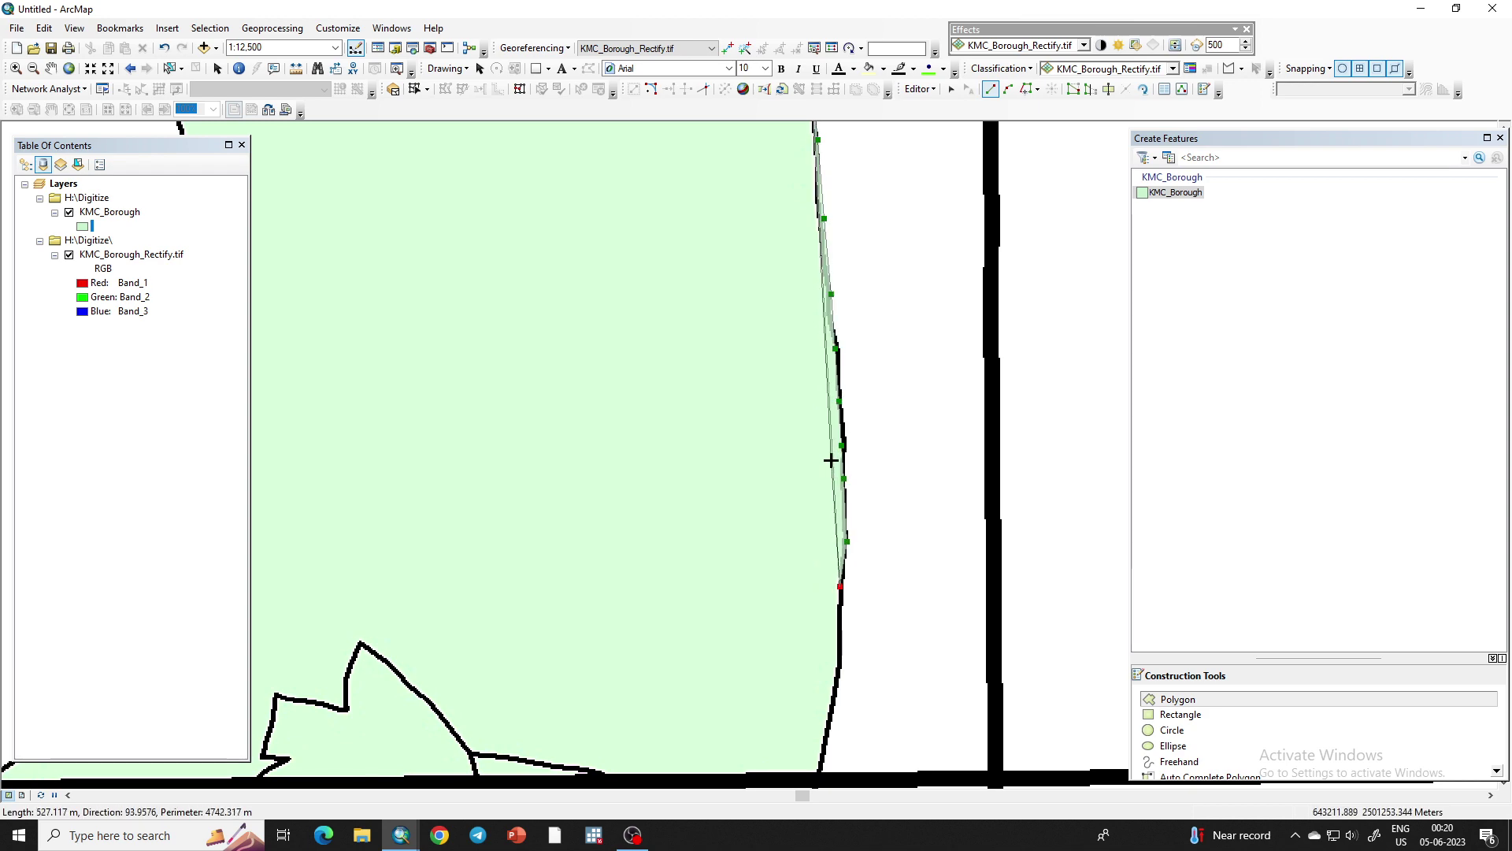
{"action": "scroll", "coordinate": [831, 460], "scroll_direction": "down", "scroll_amount": 1}
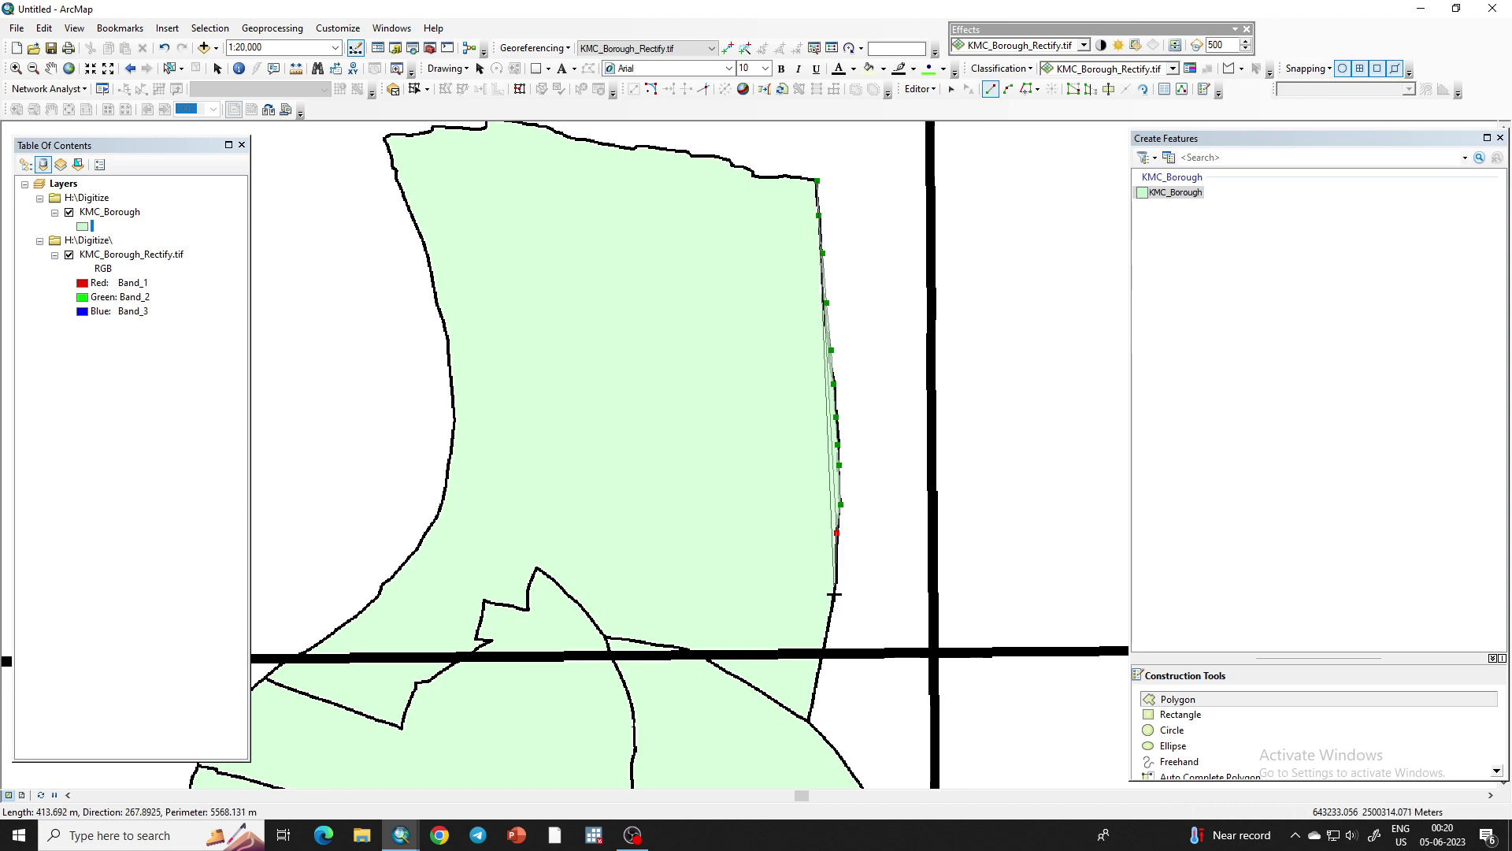
{"action": "left_click", "coordinate": [837, 585]}
Continue the polygon sketch down the lower part of the northernmost borough's eastern boundary to its southeast corner
{"action": "scroll", "coordinate": [796, 669], "scroll_direction": "up", "scroll_amount": 1}
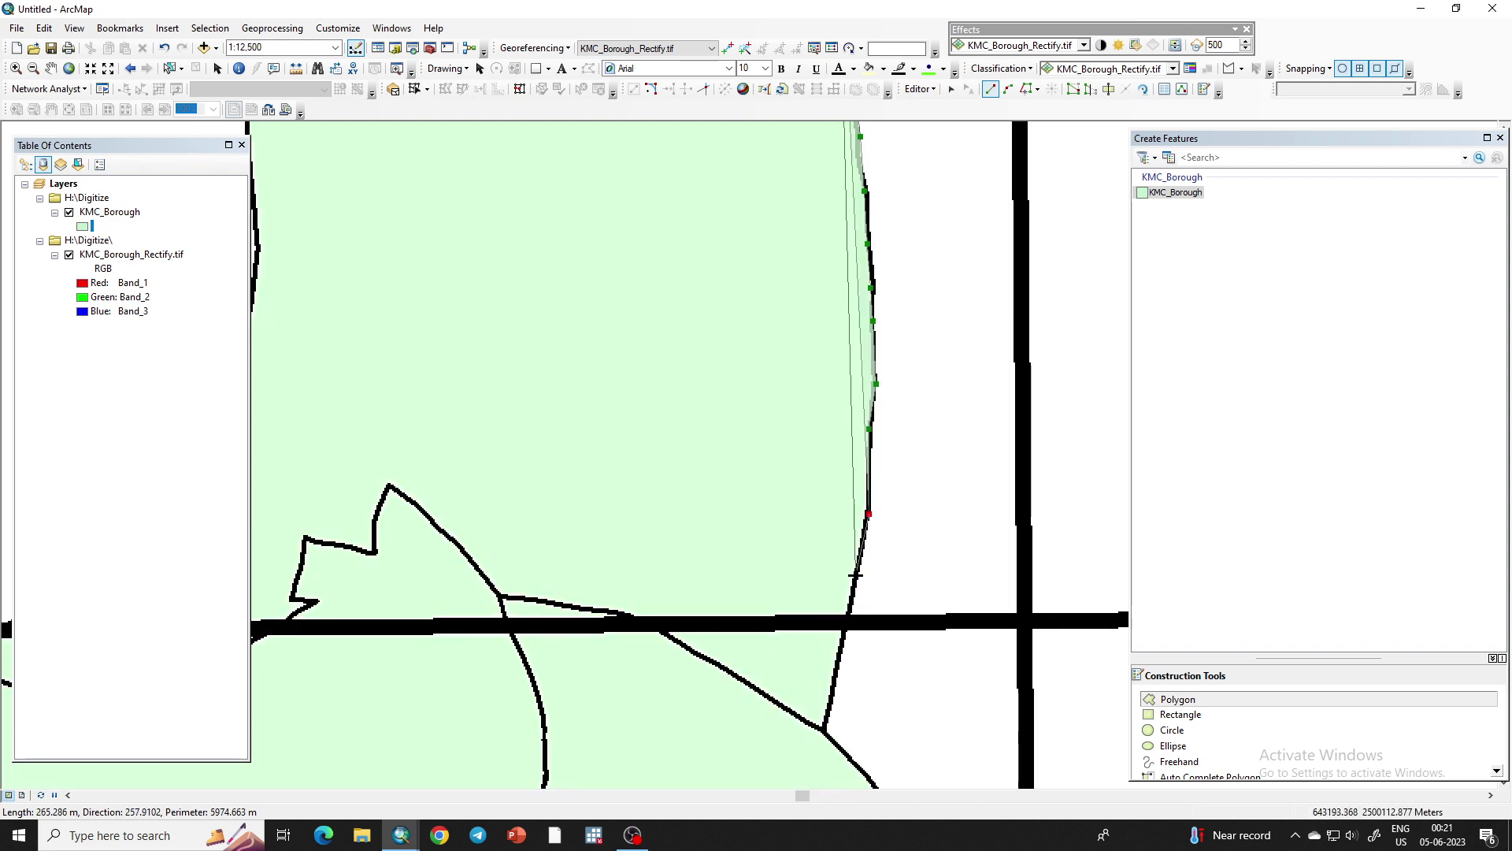
{"action": "left_click", "coordinate": [855, 576]}
{"action": "left_click", "coordinate": [850, 620]}
{"action": "left_click", "coordinate": [841, 646]}
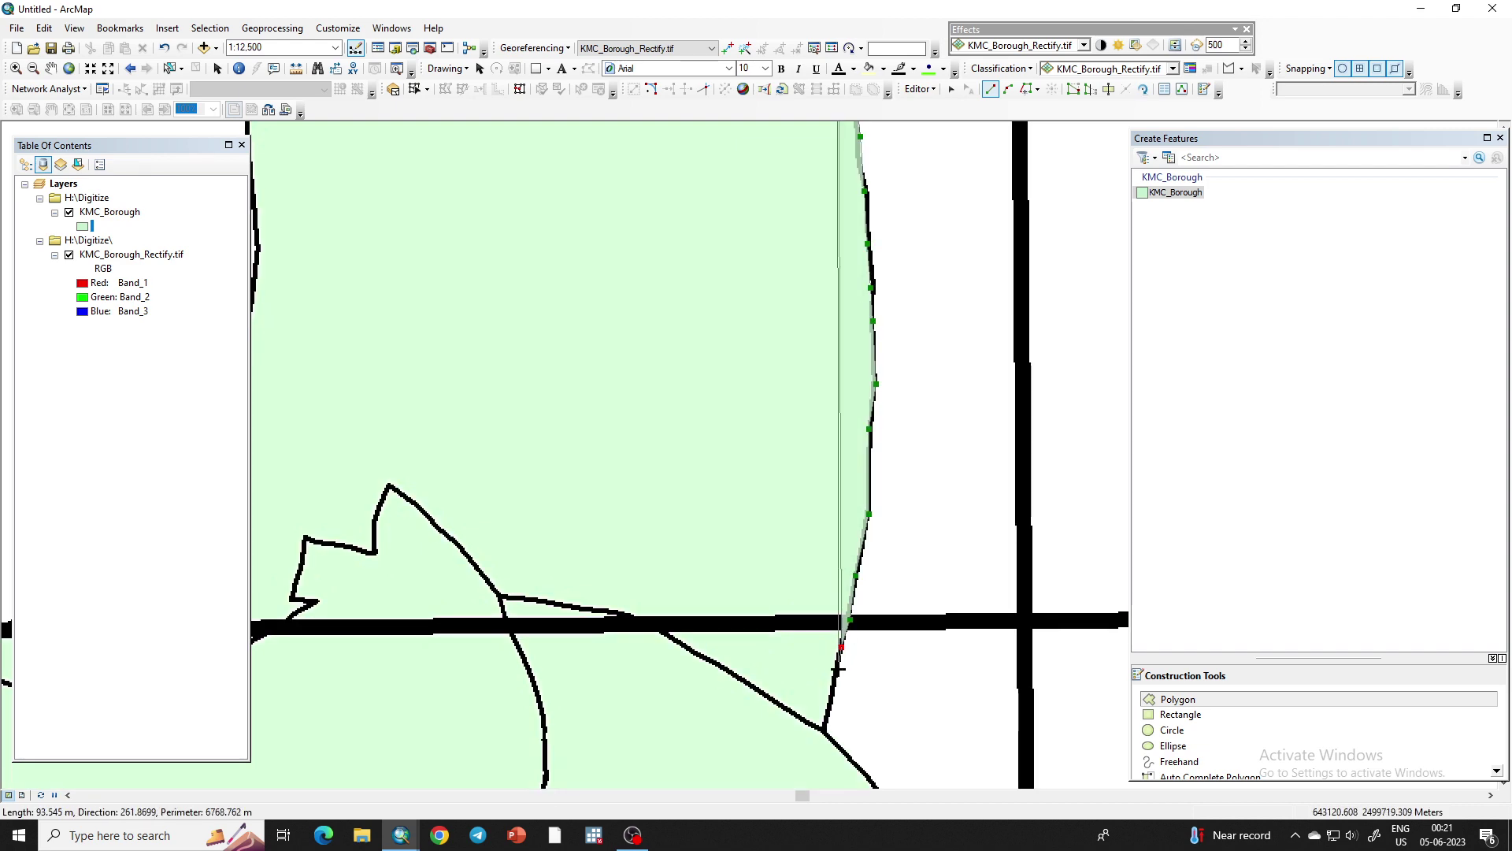
{"action": "left_click", "coordinate": [837, 675]}
{"action": "left_click", "coordinate": [834, 705]}
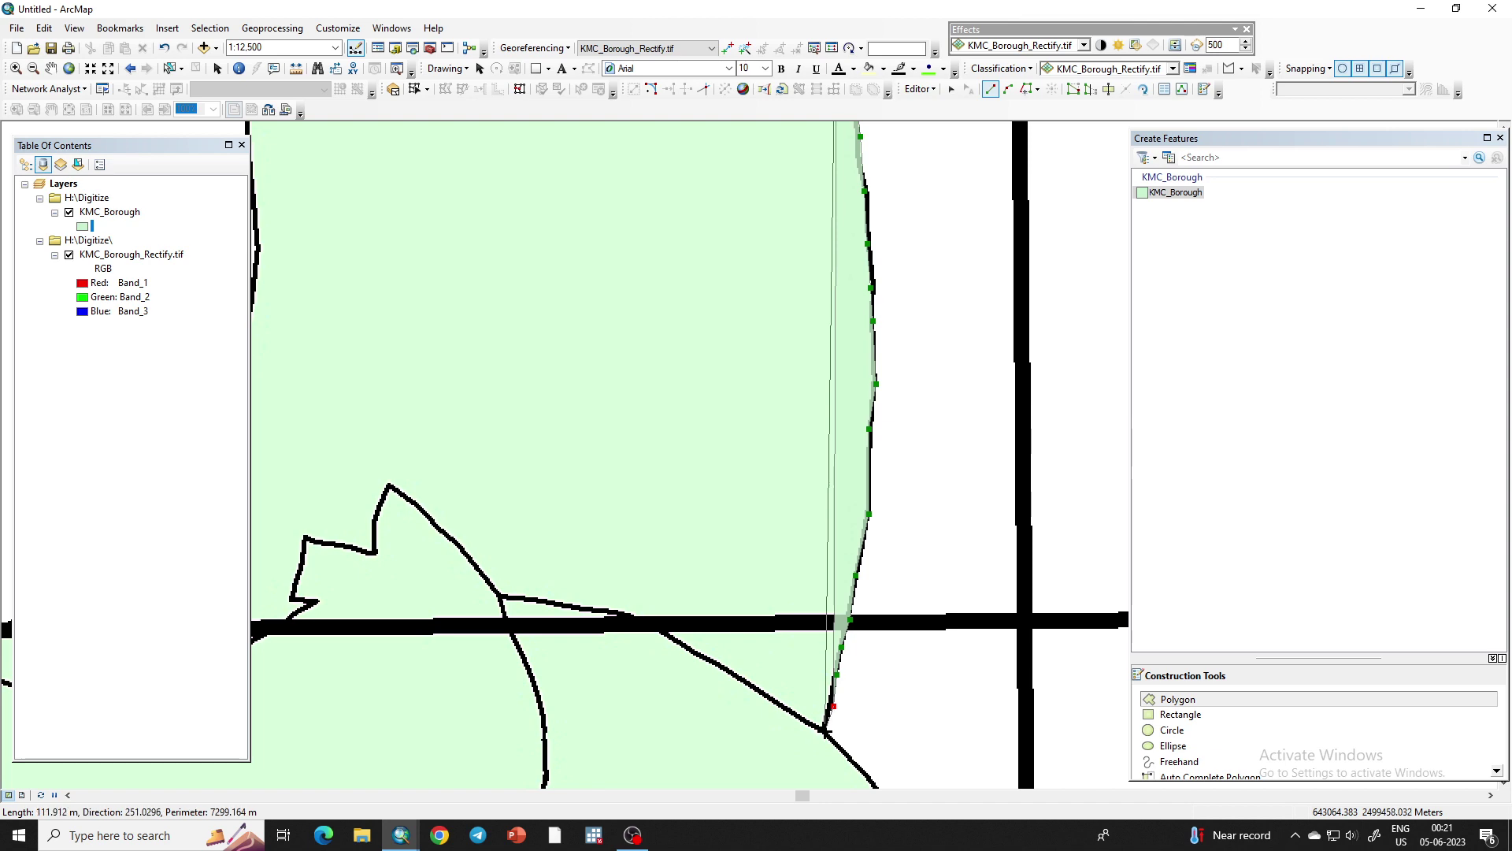
{"action": "left_click", "coordinate": [824, 731]}
Trace the borough's southern boundary northwest from the southeast corner to the thick horizontal grid line
{"action": "left_click", "coordinate": [792, 713]}
{"action": "left_click", "coordinate": [761, 690]}
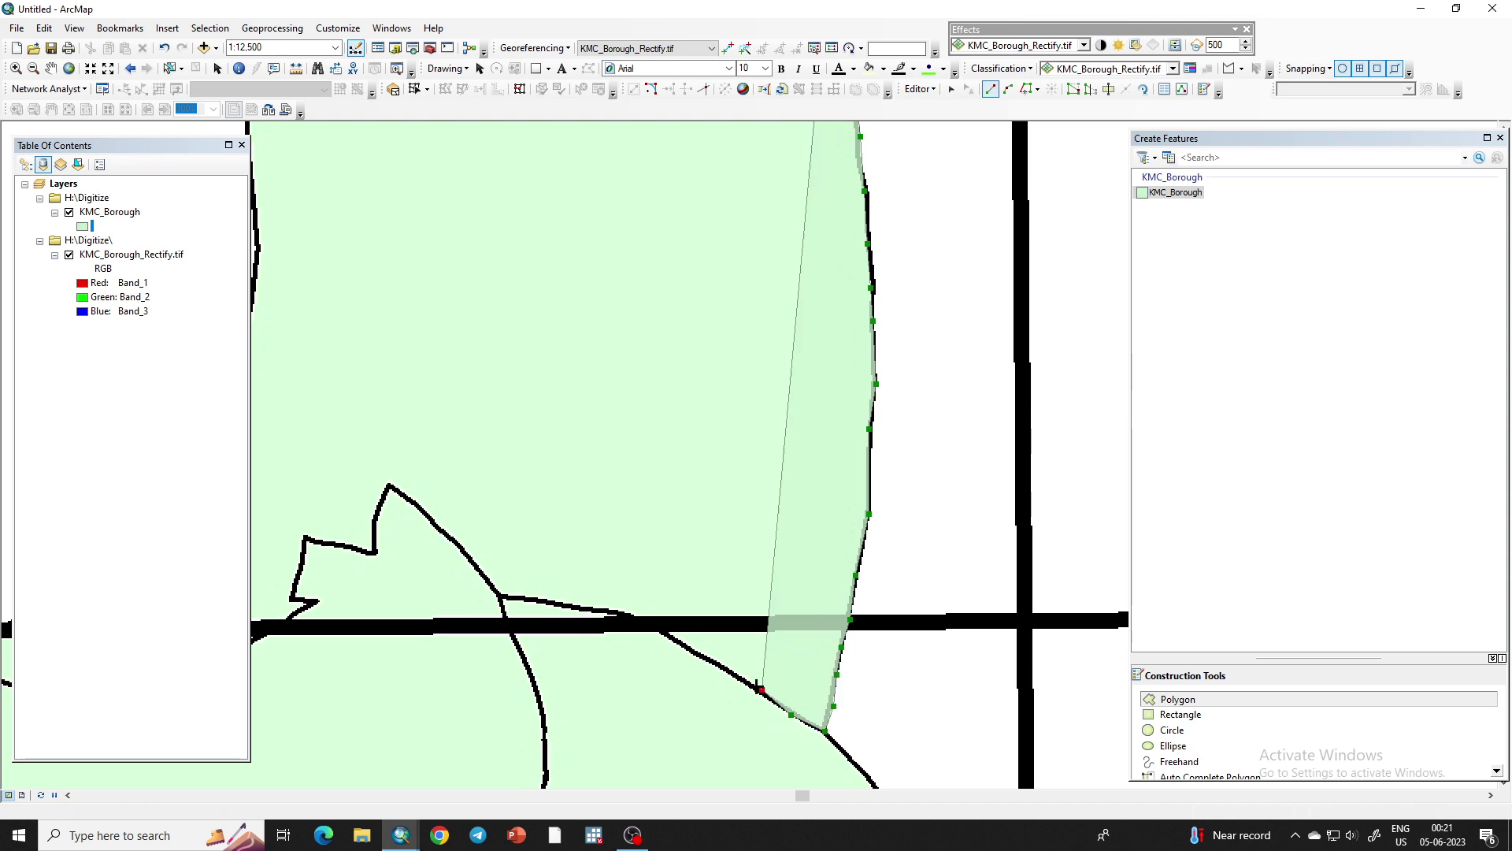
{"action": "left_click", "coordinate": [728, 674]}
{"action": "left_click", "coordinate": [691, 645]}
{"action": "left_click", "coordinate": [668, 633]}
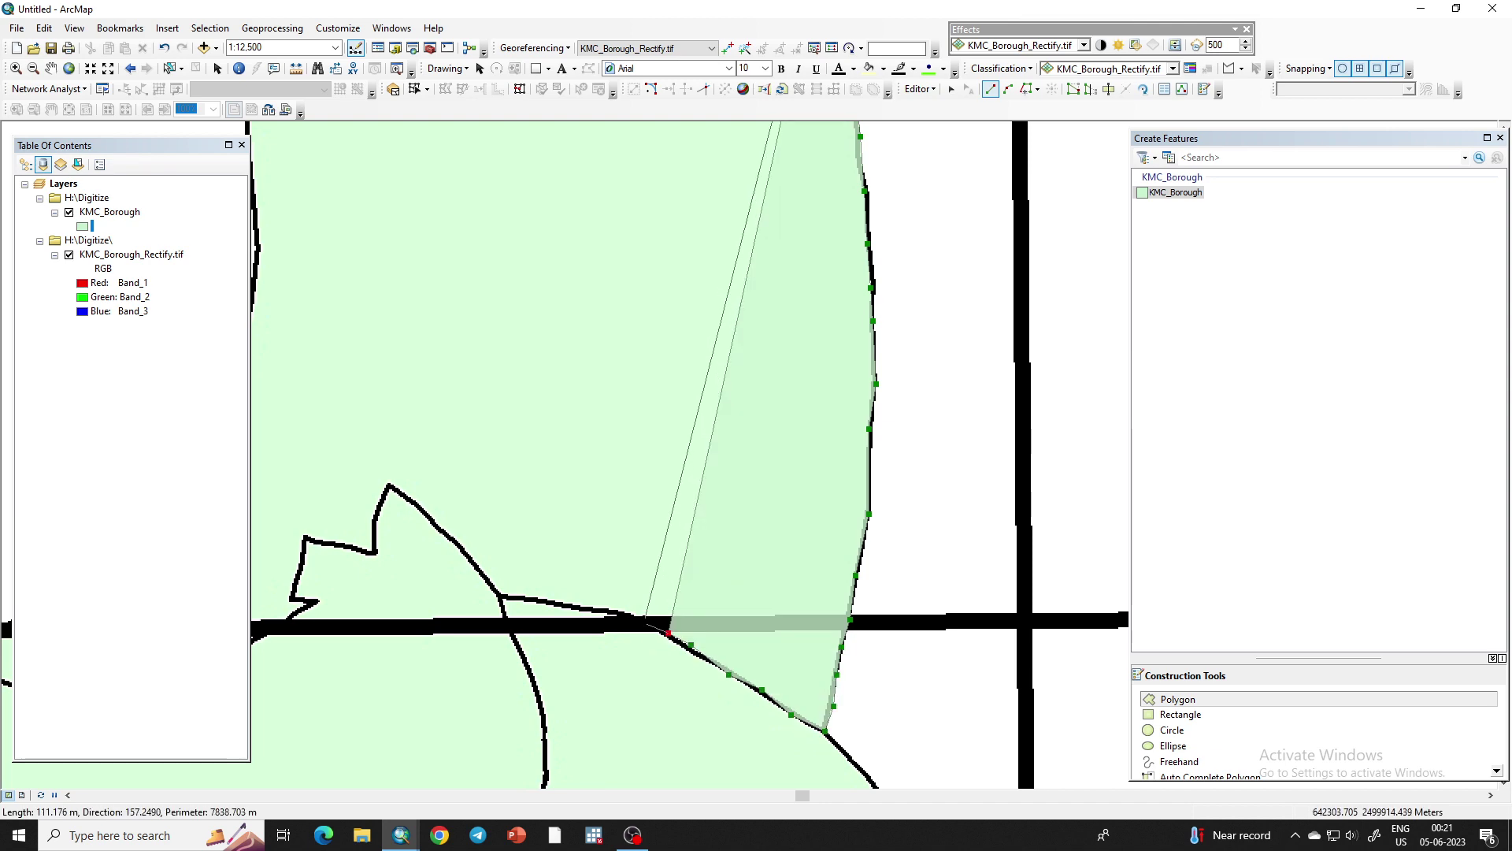
Extend the sketch west along the southern boundary from the grid line to the junction with the neighbouring boroughs' dividing line
{"action": "left_click", "coordinate": [644, 622]}
{"action": "left_click", "coordinate": [609, 612]}
{"action": "left_click", "coordinate": [583, 608]}
{"action": "left_click", "coordinate": [557, 602]}
{"action": "left_click", "coordinate": [532, 600]}
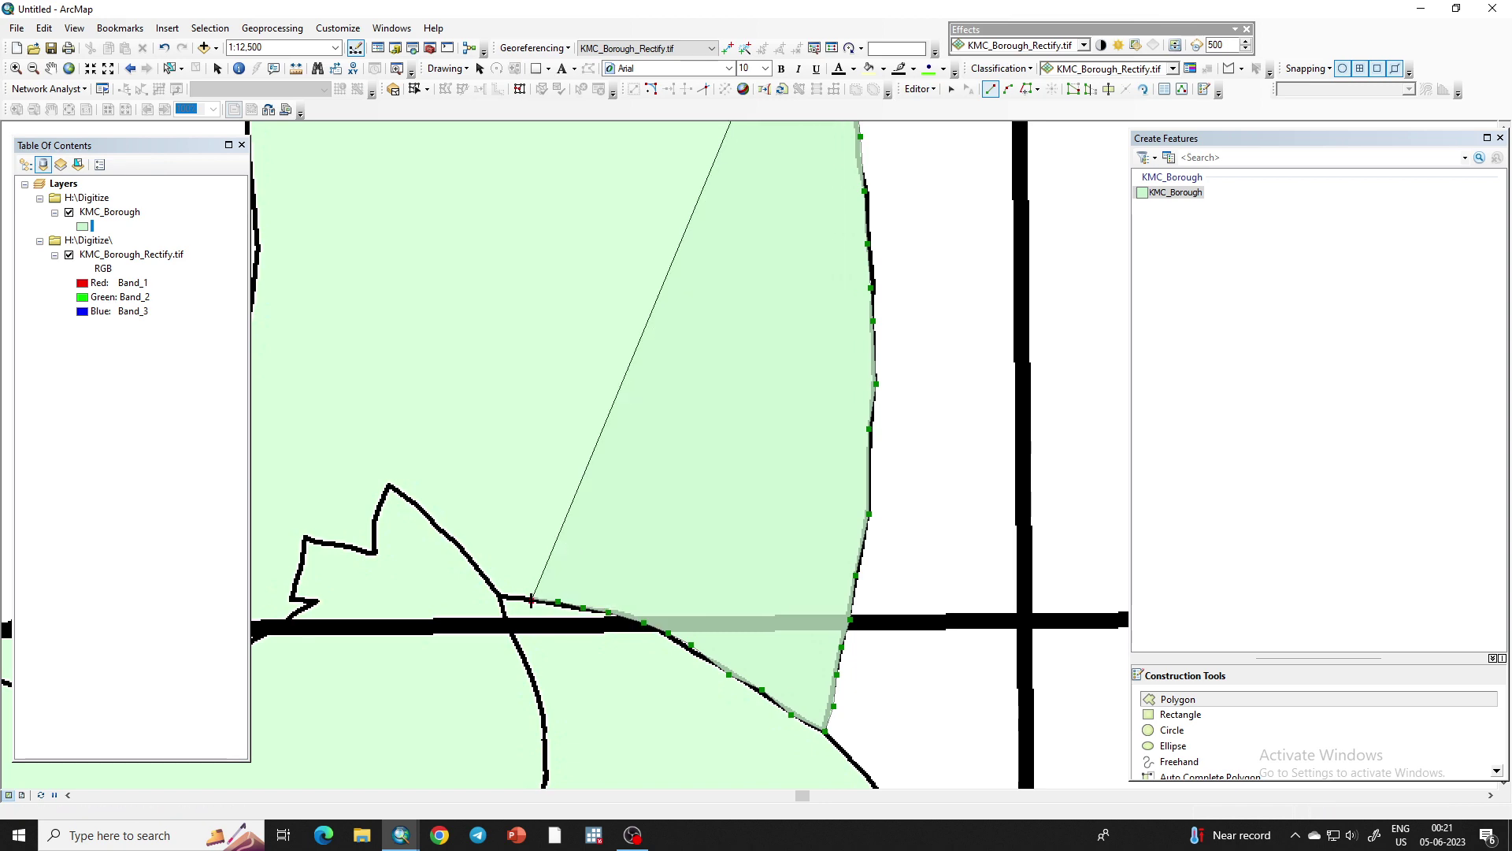
{"action": "left_click", "coordinate": [501, 596]}
Place vertices along the curved boundary from the three-way junction northwest up to the pointed peak
{"action": "left_click", "coordinate": [486, 572]}
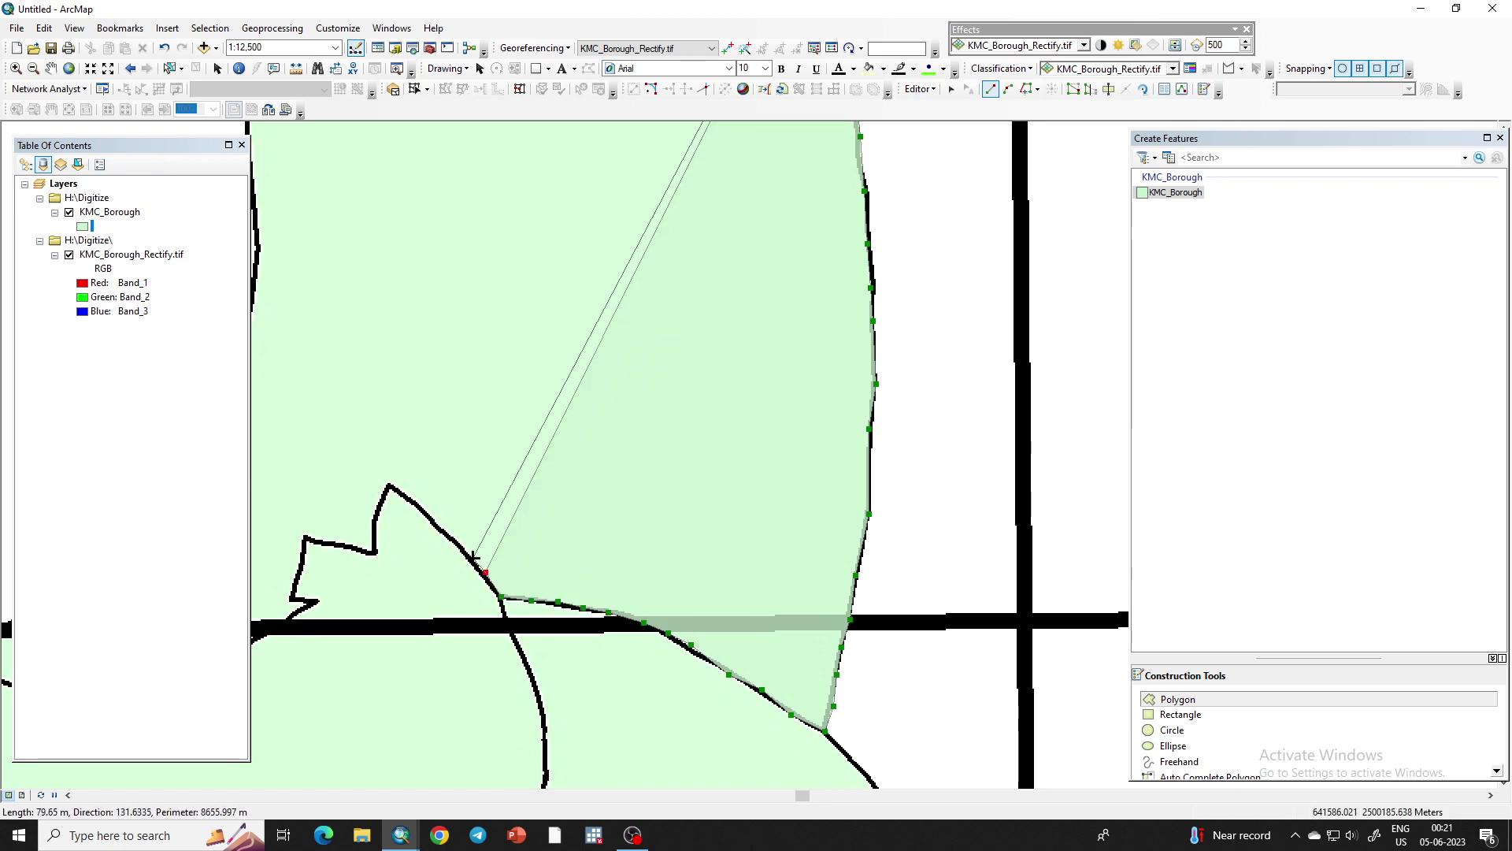
{"action": "left_click", "coordinate": [468, 547]}
{"action": "left_click", "coordinate": [445, 530]}
{"action": "left_click", "coordinate": [430, 516]}
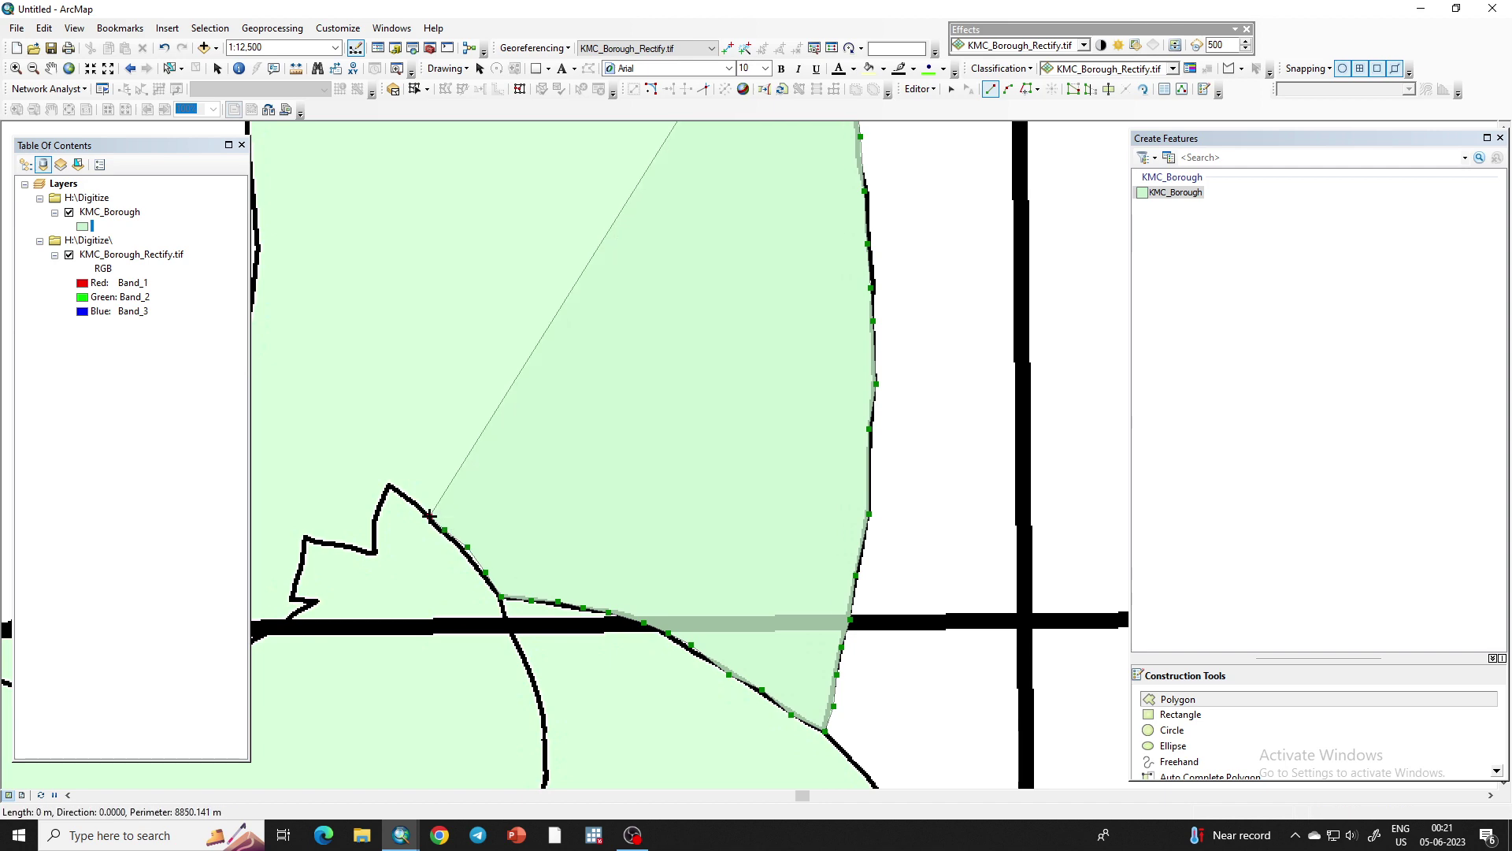
{"action": "left_click", "coordinate": [411, 501]}
{"action": "left_click", "coordinate": [391, 487]}
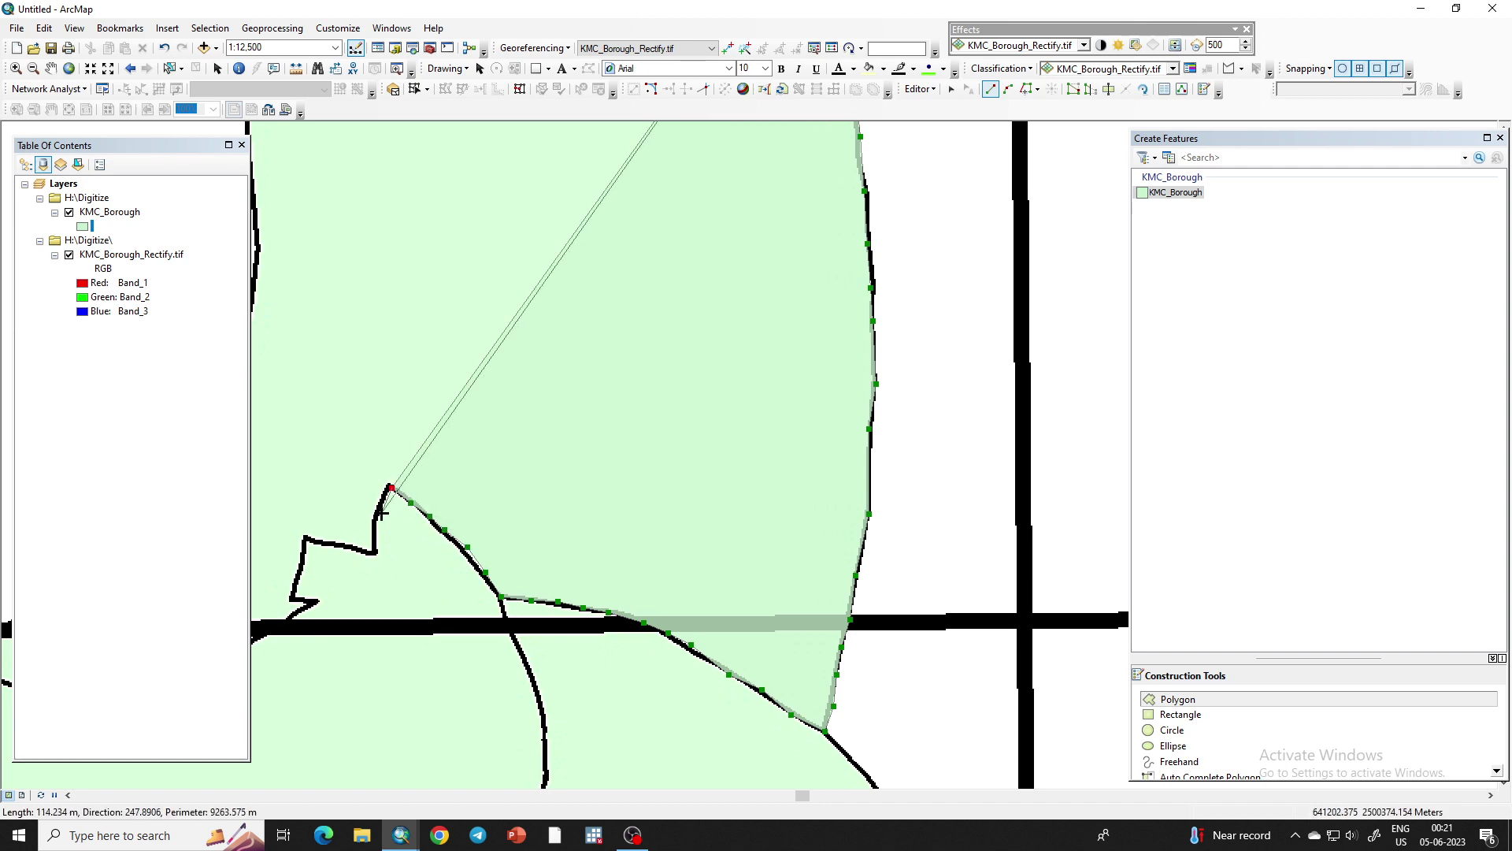
Add a vertex on the western side of the peak and undo the misplaced vertex below it
{"action": "left_click", "coordinate": [380, 515]}
{"action": "left_click", "coordinate": [368, 543]}
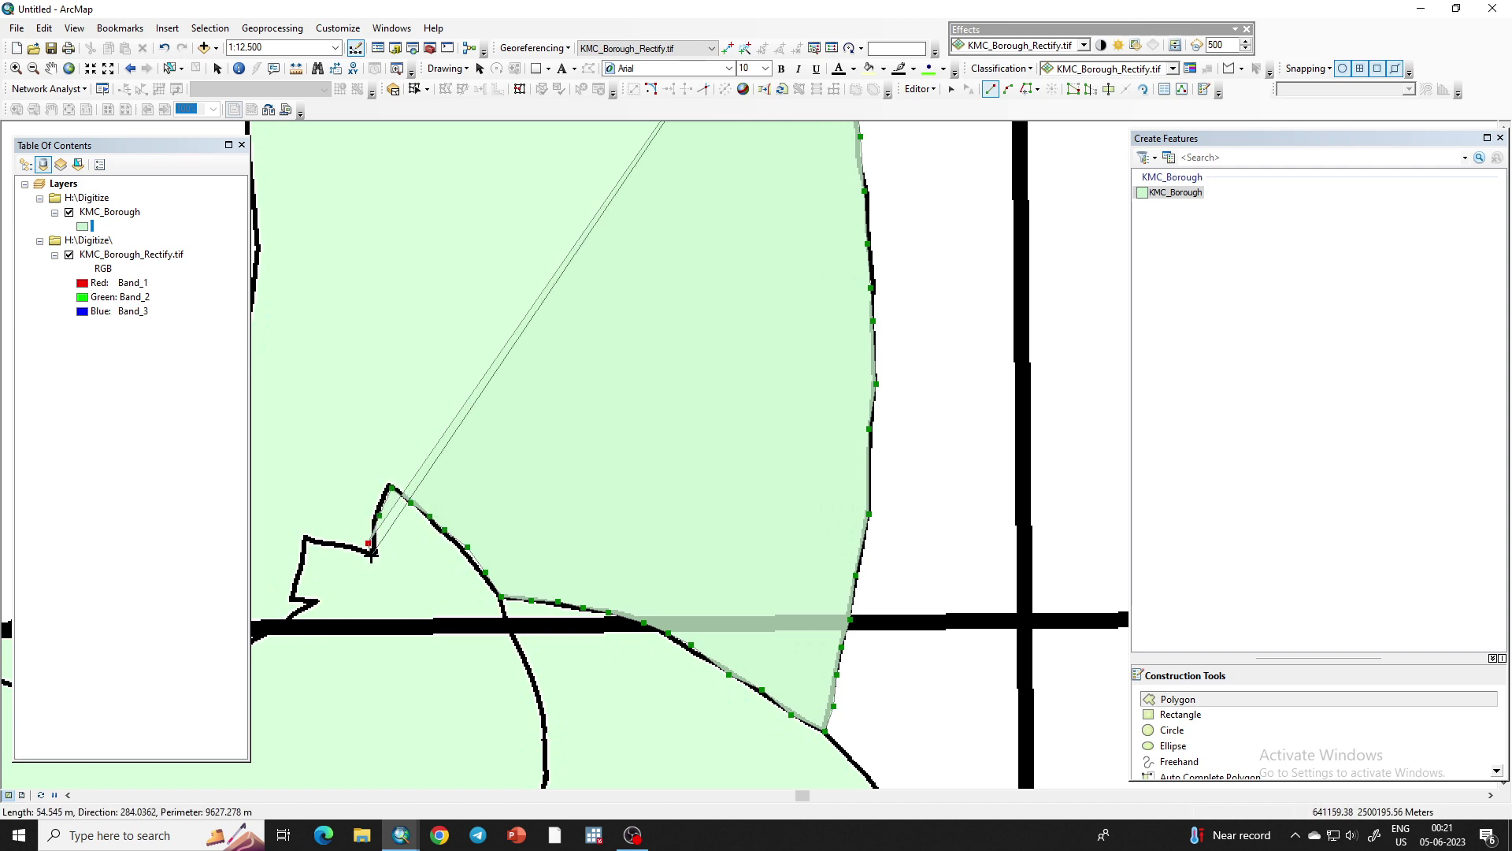
{"action": "key", "text": "ctrl+z"}
Trace the boundary through the notch corner below the peak and west to the next protruding corner
{"action": "scroll", "coordinate": [523, 507], "scroll_direction": "down", "scroll_amount": 1}
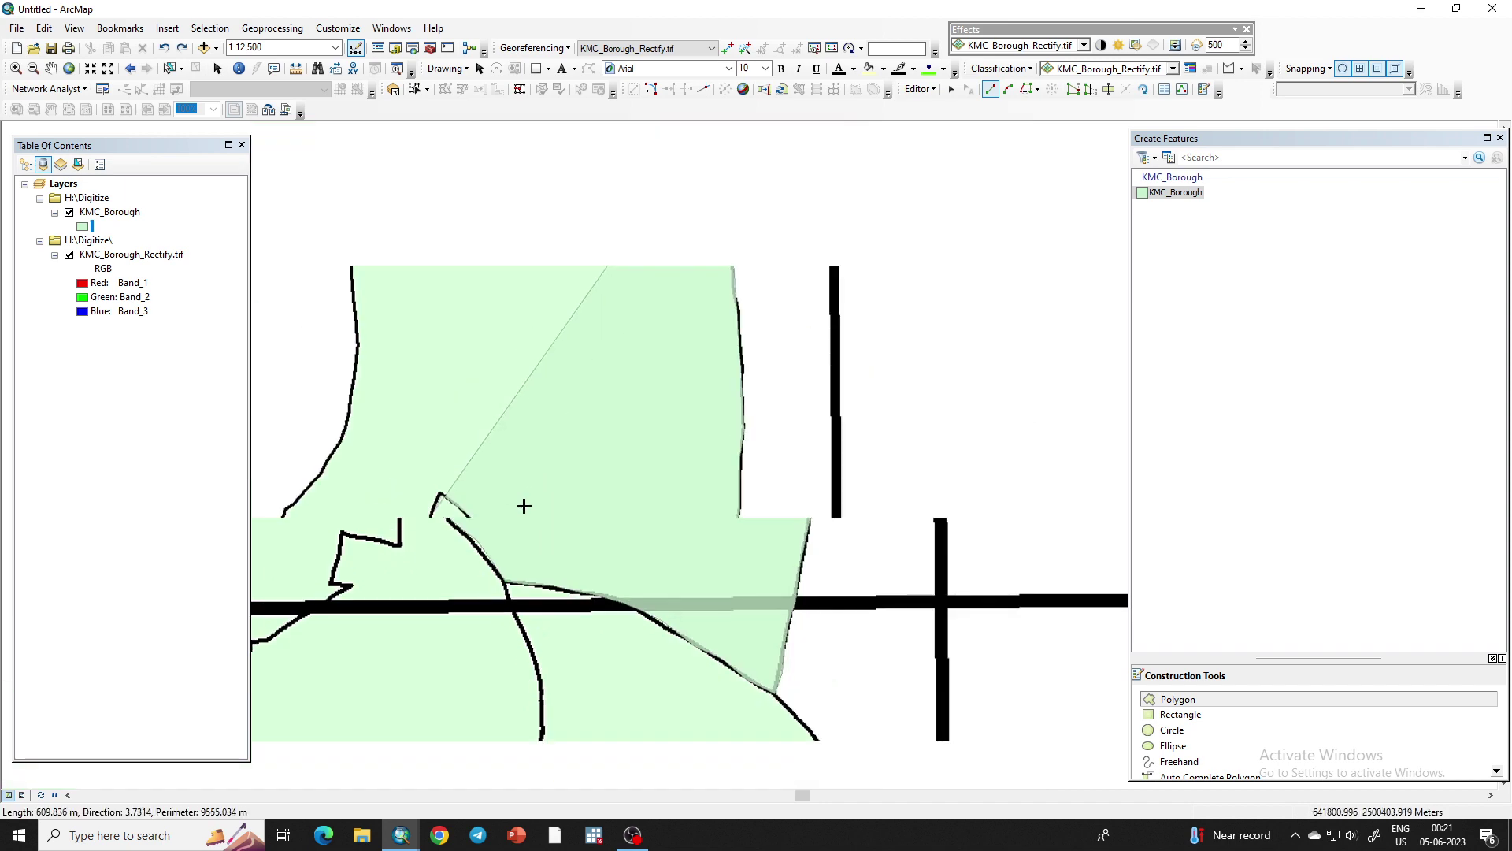
{"action": "scroll", "coordinate": [588, 507], "scroll_direction": "down", "scroll_amount": 1}
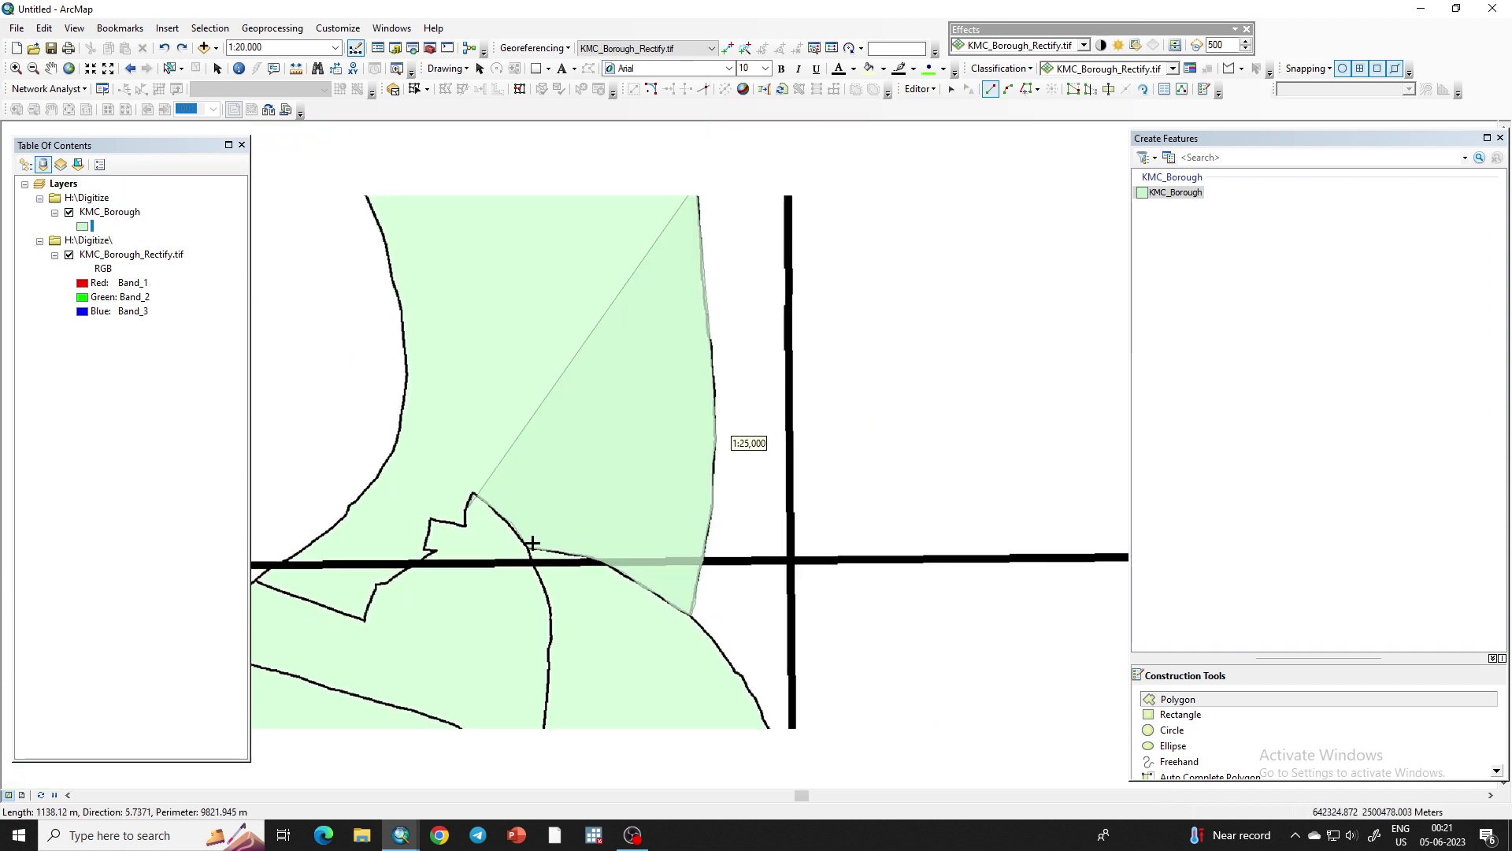
{"action": "scroll", "coordinate": [706, 461], "scroll_direction": "down", "scroll_amount": 1}
{"action": "scroll", "coordinate": [432, 611], "scroll_direction": "up", "scroll_amount": 3}
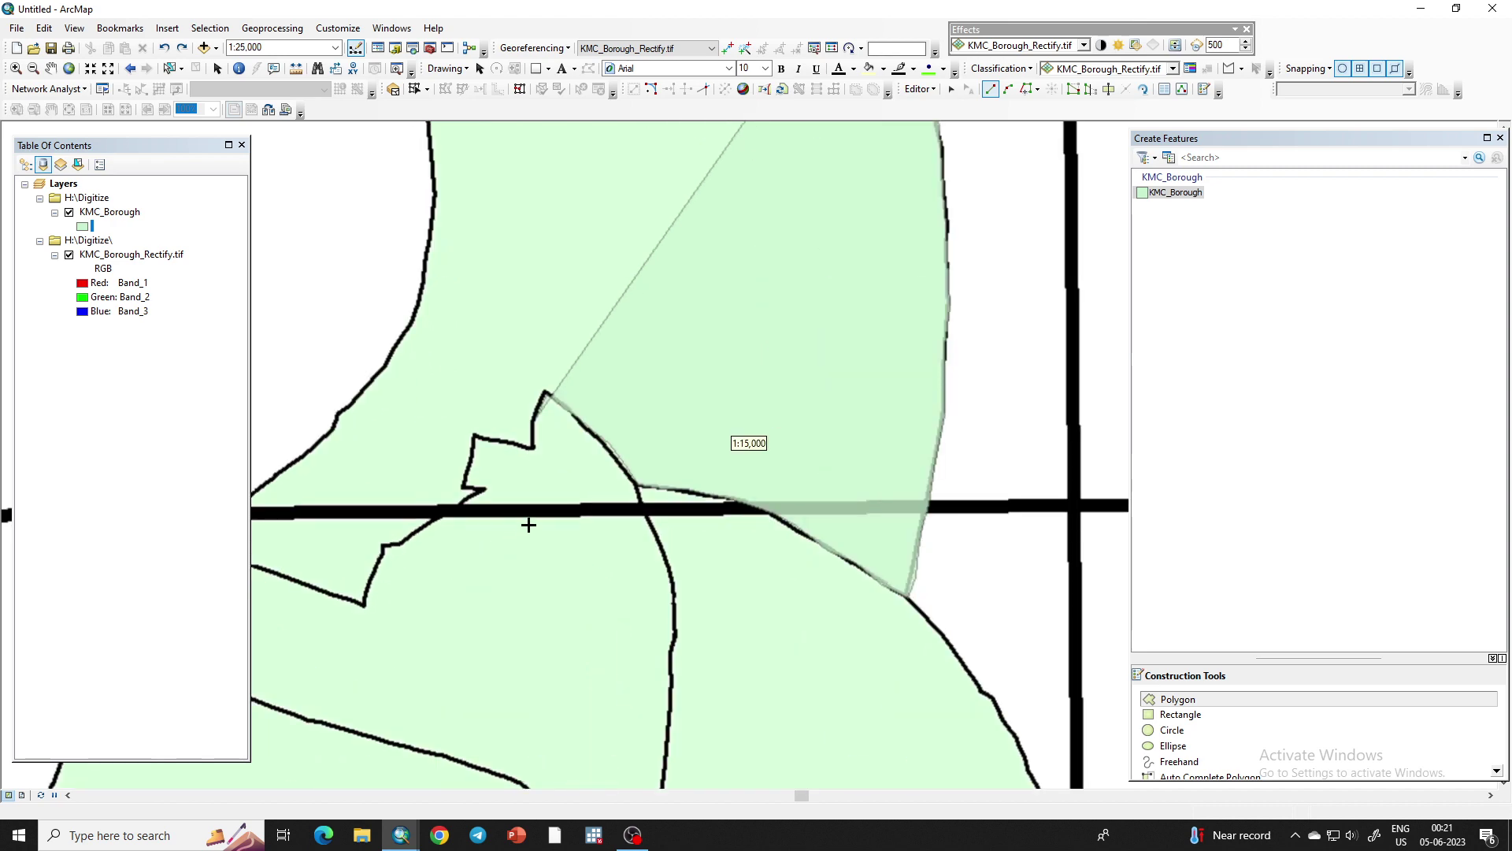
{"action": "scroll", "coordinate": [756, 482], "scroll_direction": "down", "scroll_amount": 2}
{"action": "scroll", "coordinate": [641, 536], "scroll_direction": "up", "scroll_amount": 2}
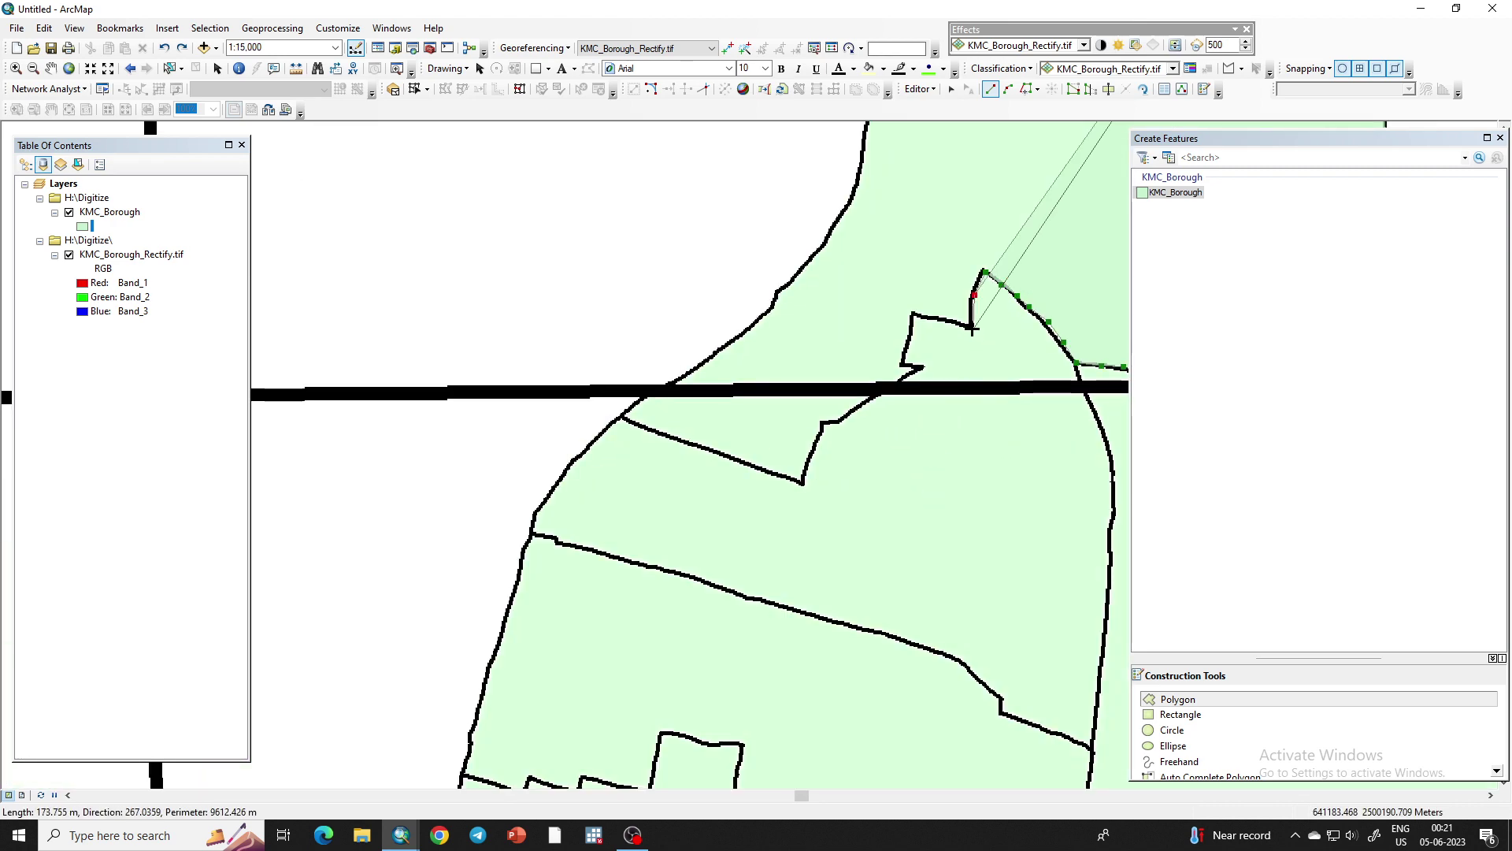
{"action": "left_click", "coordinate": [972, 325]}
{"action": "left_click", "coordinate": [953, 322]}
{"action": "left_click", "coordinate": [931, 317]}
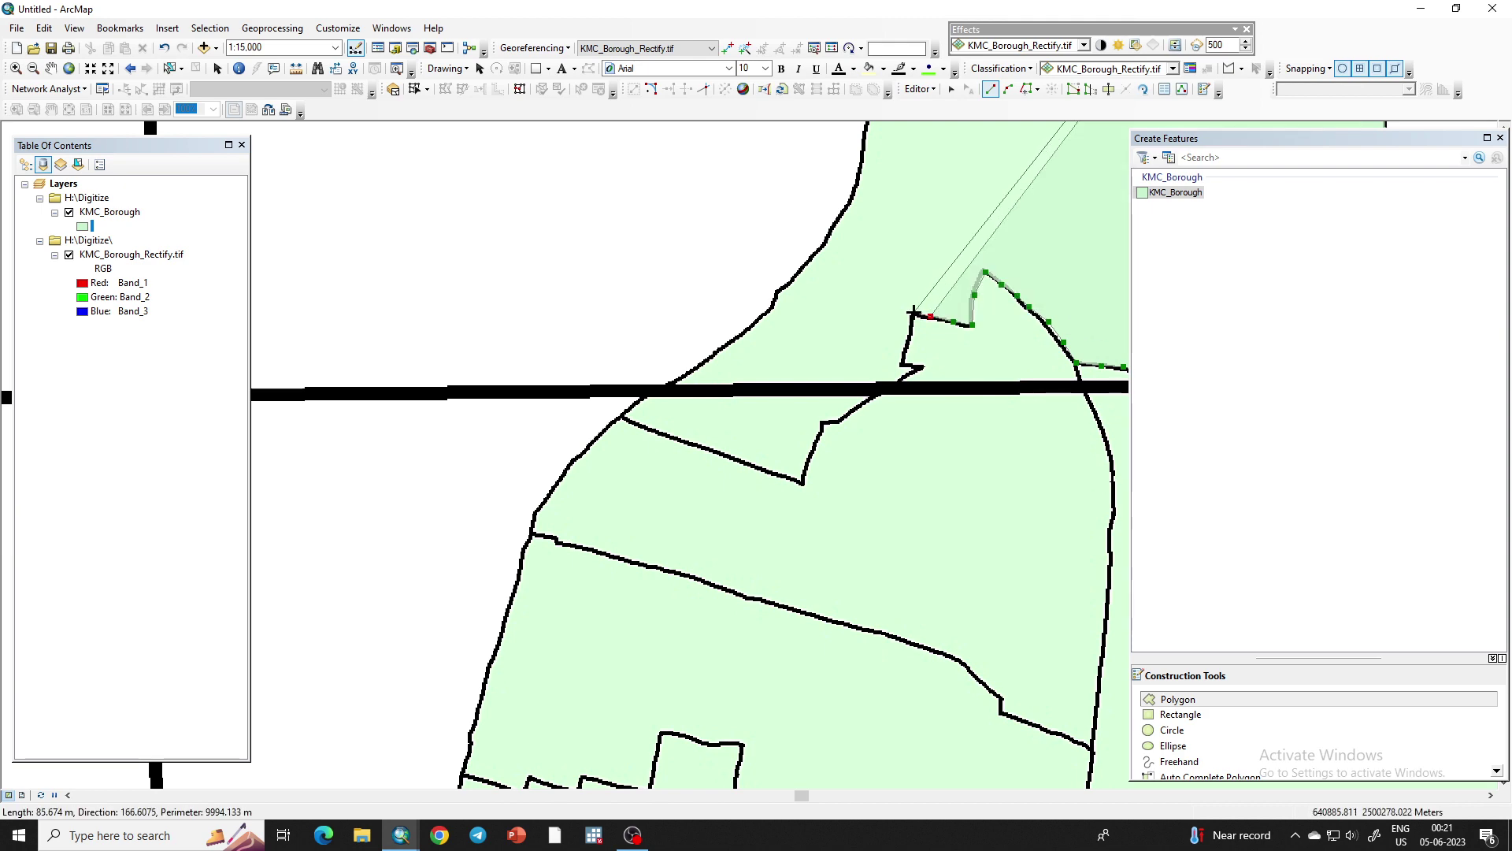
{"action": "left_click", "coordinate": [914, 313]}
Continue the sketch down around the small eastward spur and southwest across the grid line to the next bend
{"action": "left_click", "coordinate": [903, 349]}
{"action": "left_click", "coordinate": [903, 365]}
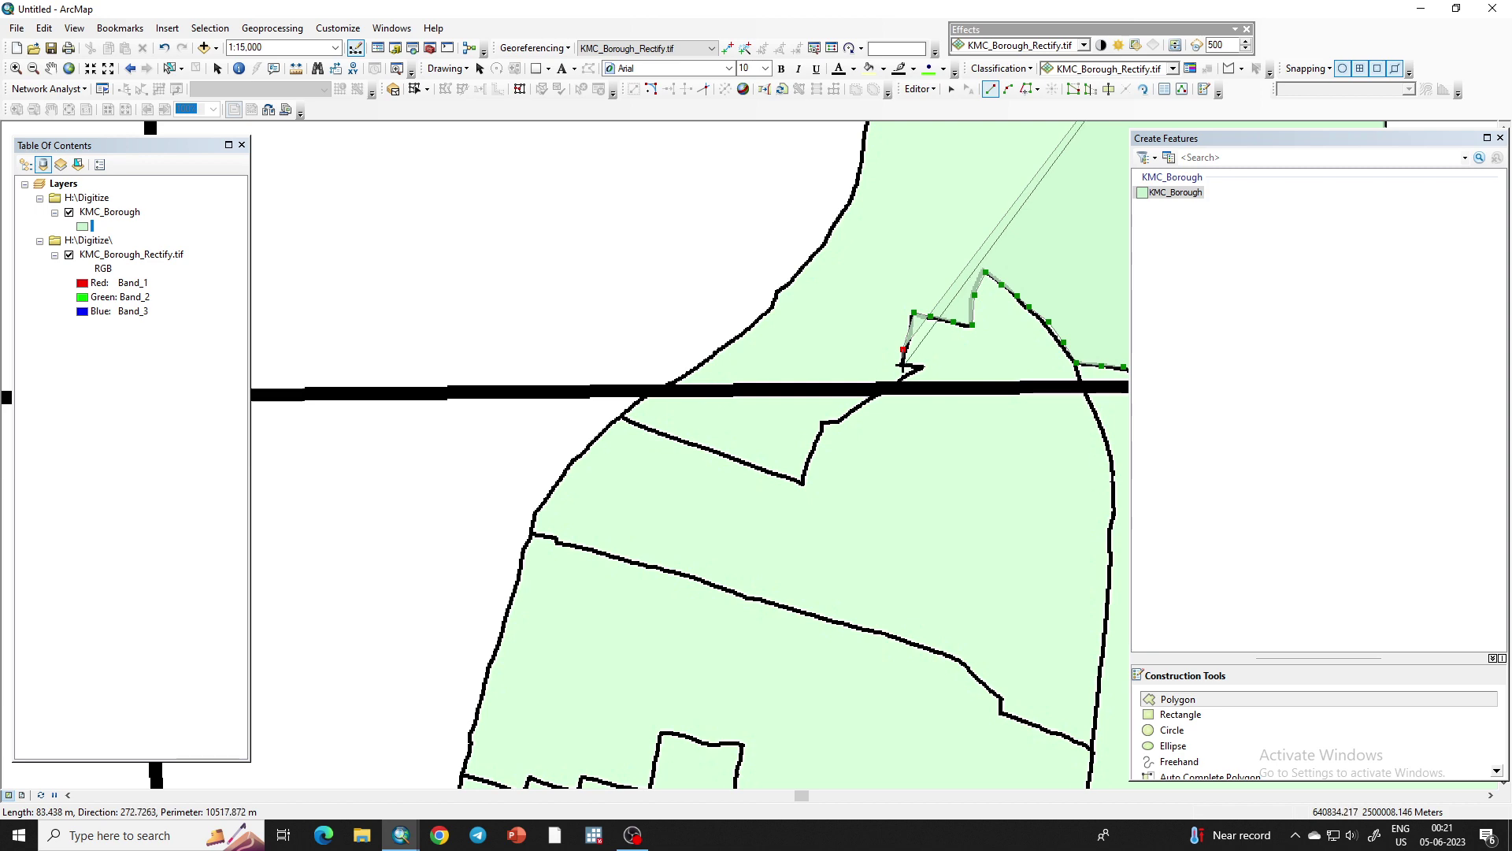
{"action": "left_click", "coordinate": [919, 367]}
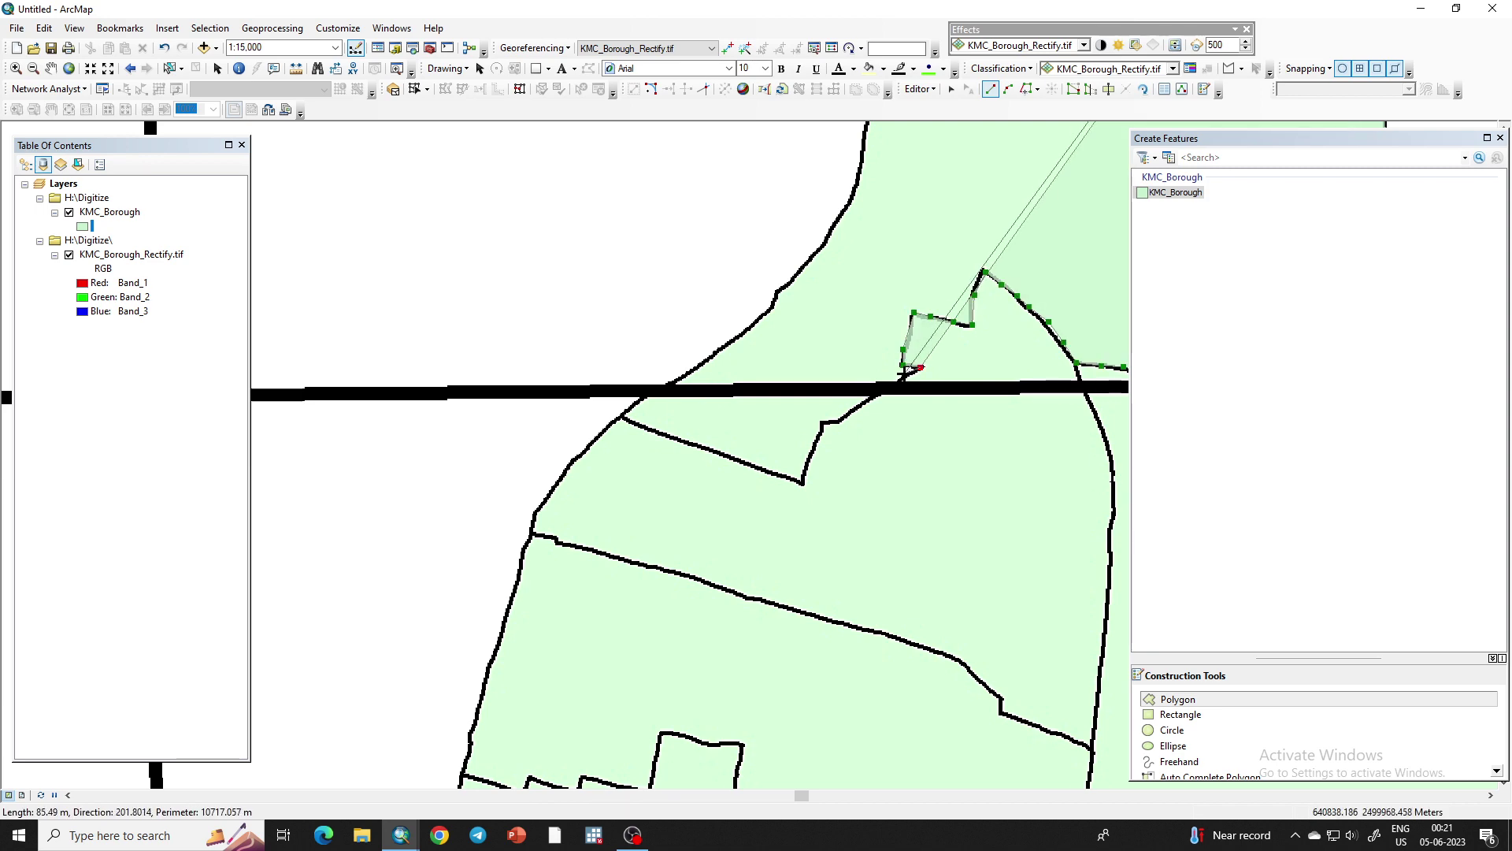
{"action": "left_click", "coordinate": [890, 385]}
{"action": "left_click", "coordinate": [877, 391]}
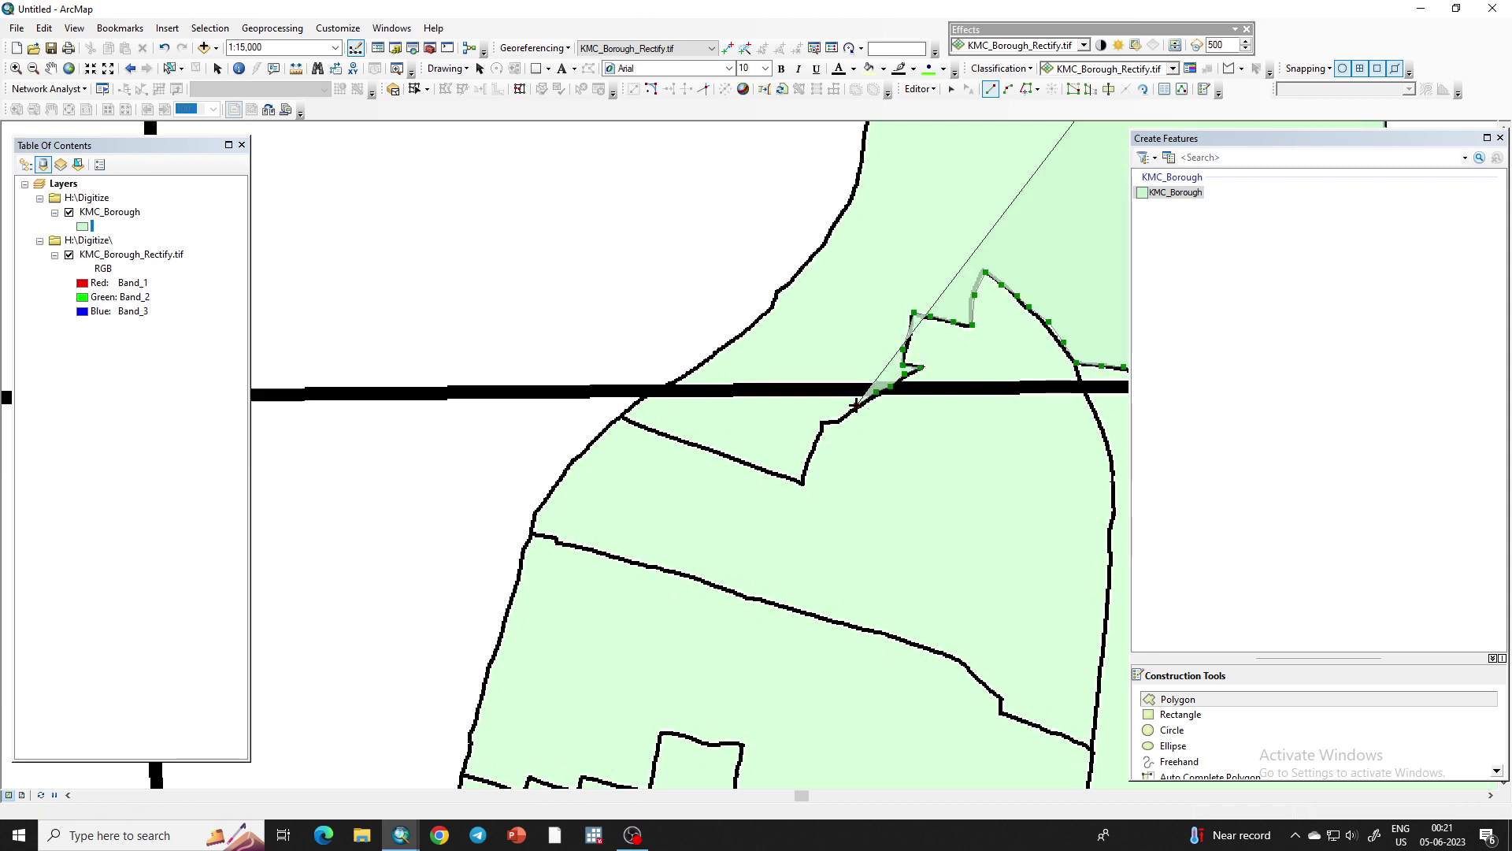
{"action": "left_click", "coordinate": [843, 417]}
{"action": "left_click", "coordinate": [824, 422]}
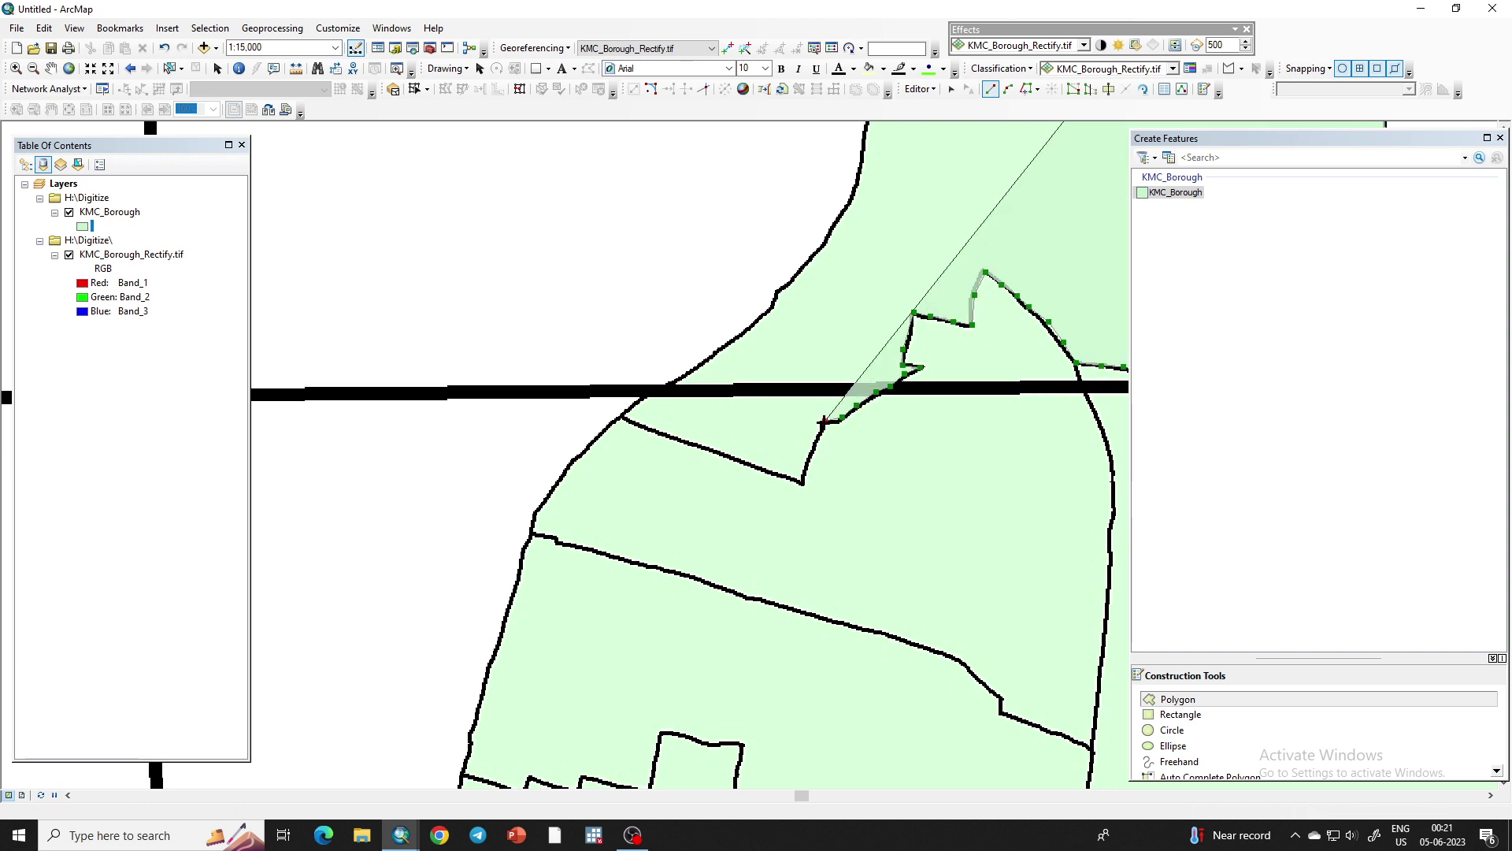
Trace the boundary down to the sharp southern corner and along the straight edge northwest to the borough's southwest corner
{"action": "left_click", "coordinate": [819, 446]}
{"action": "left_click", "coordinate": [804, 462]}
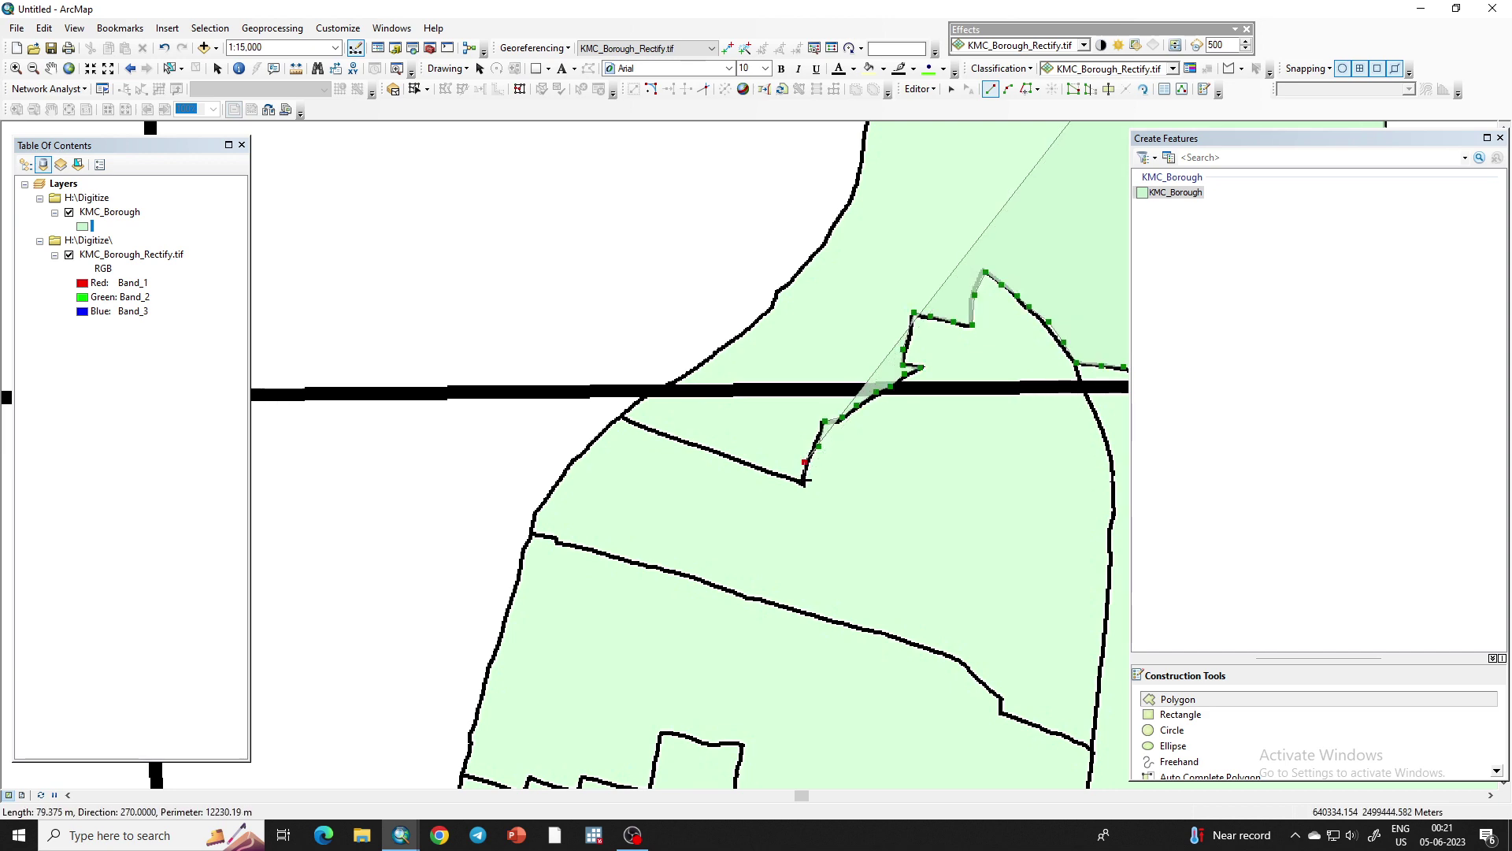
{"action": "left_click", "coordinate": [804, 484]}
{"action": "left_click", "coordinate": [760, 467]}
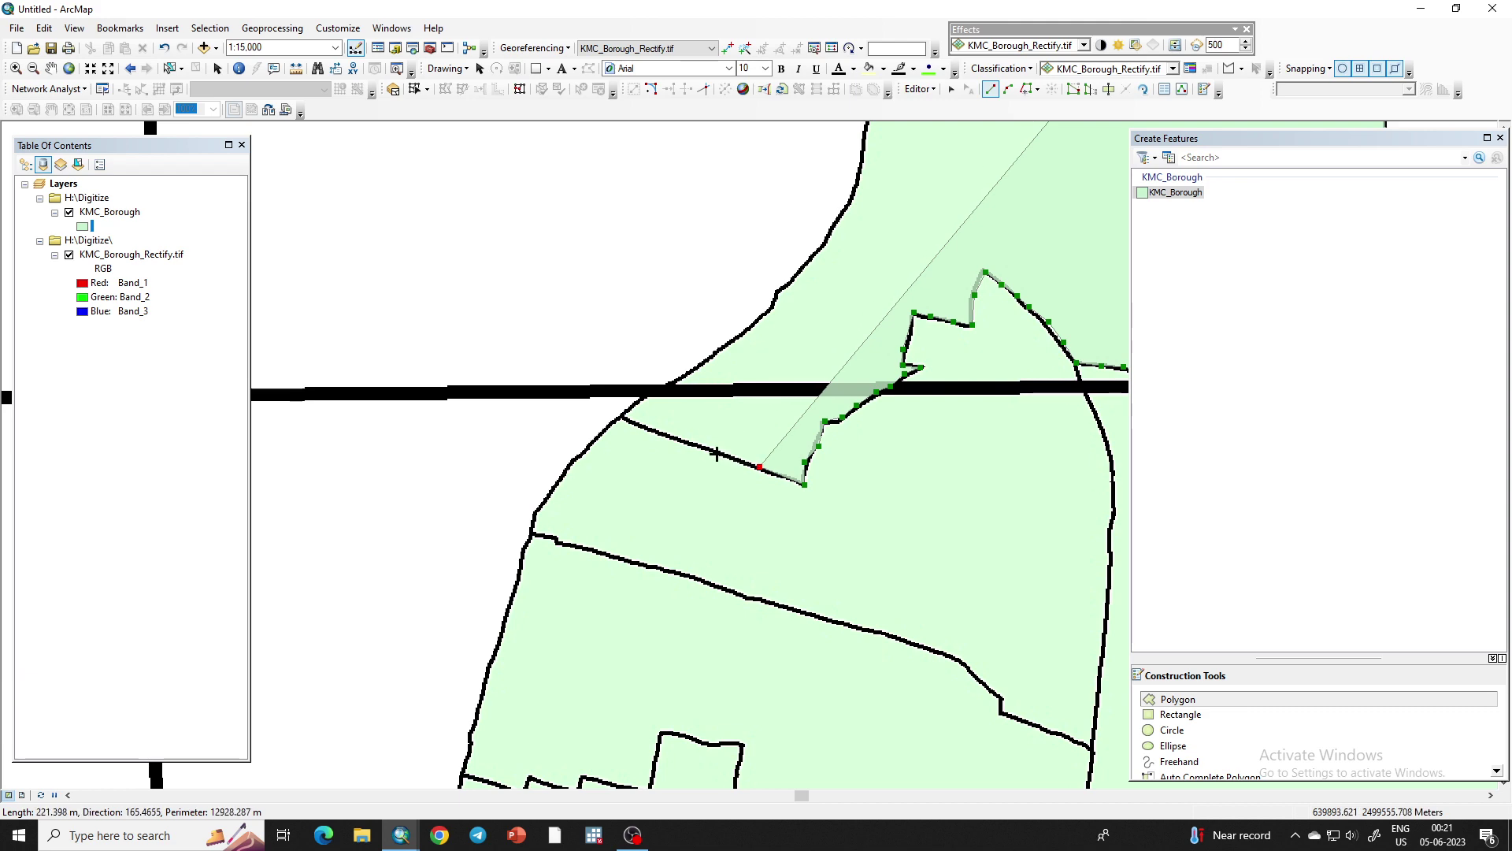
{"action": "left_click", "coordinate": [716, 455]}
{"action": "left_click", "coordinate": [670, 438]}
{"action": "left_click", "coordinate": [636, 429]}
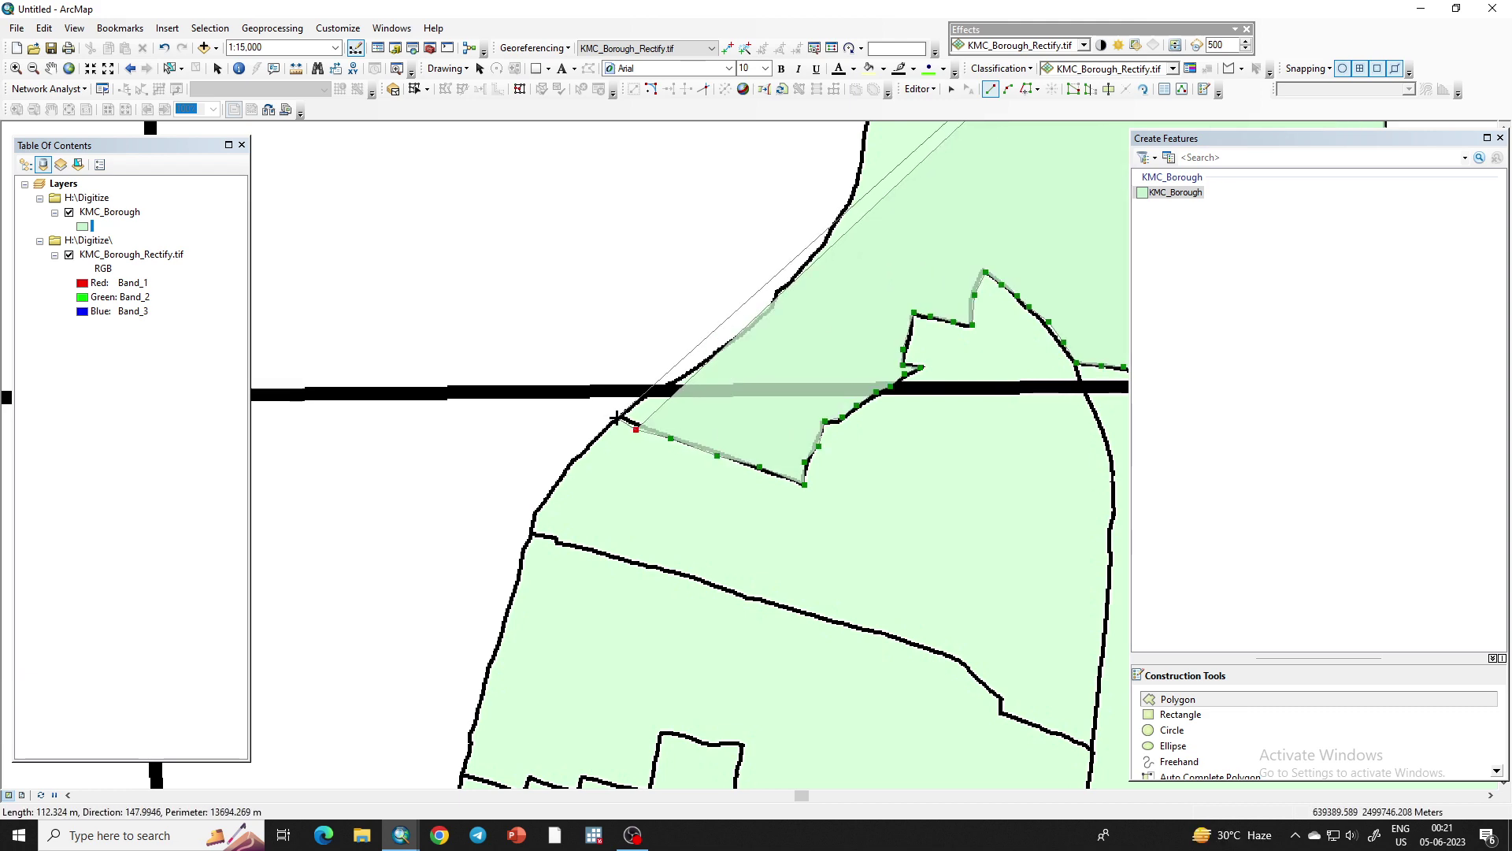
{"action": "left_click", "coordinate": [620, 415]}
Place vertices northeast along the lower western boundary from the southwest corner to just past the small kink
{"action": "left_click", "coordinate": [653, 395]}
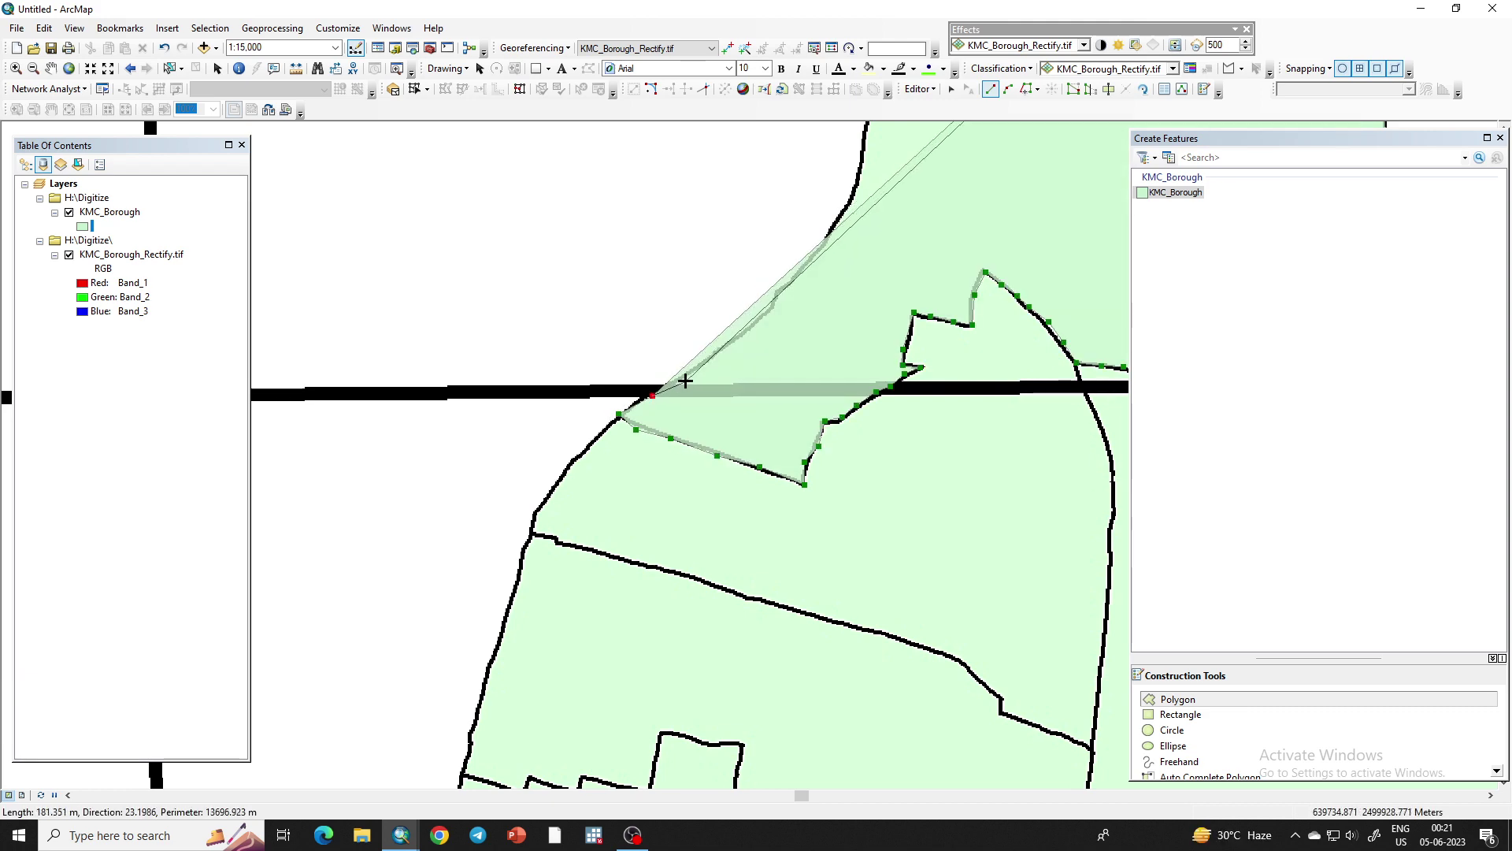
{"action": "left_click", "coordinate": [686, 379]}
{"action": "left_click", "coordinate": [723, 348]}
{"action": "left_click", "coordinate": [753, 327]}
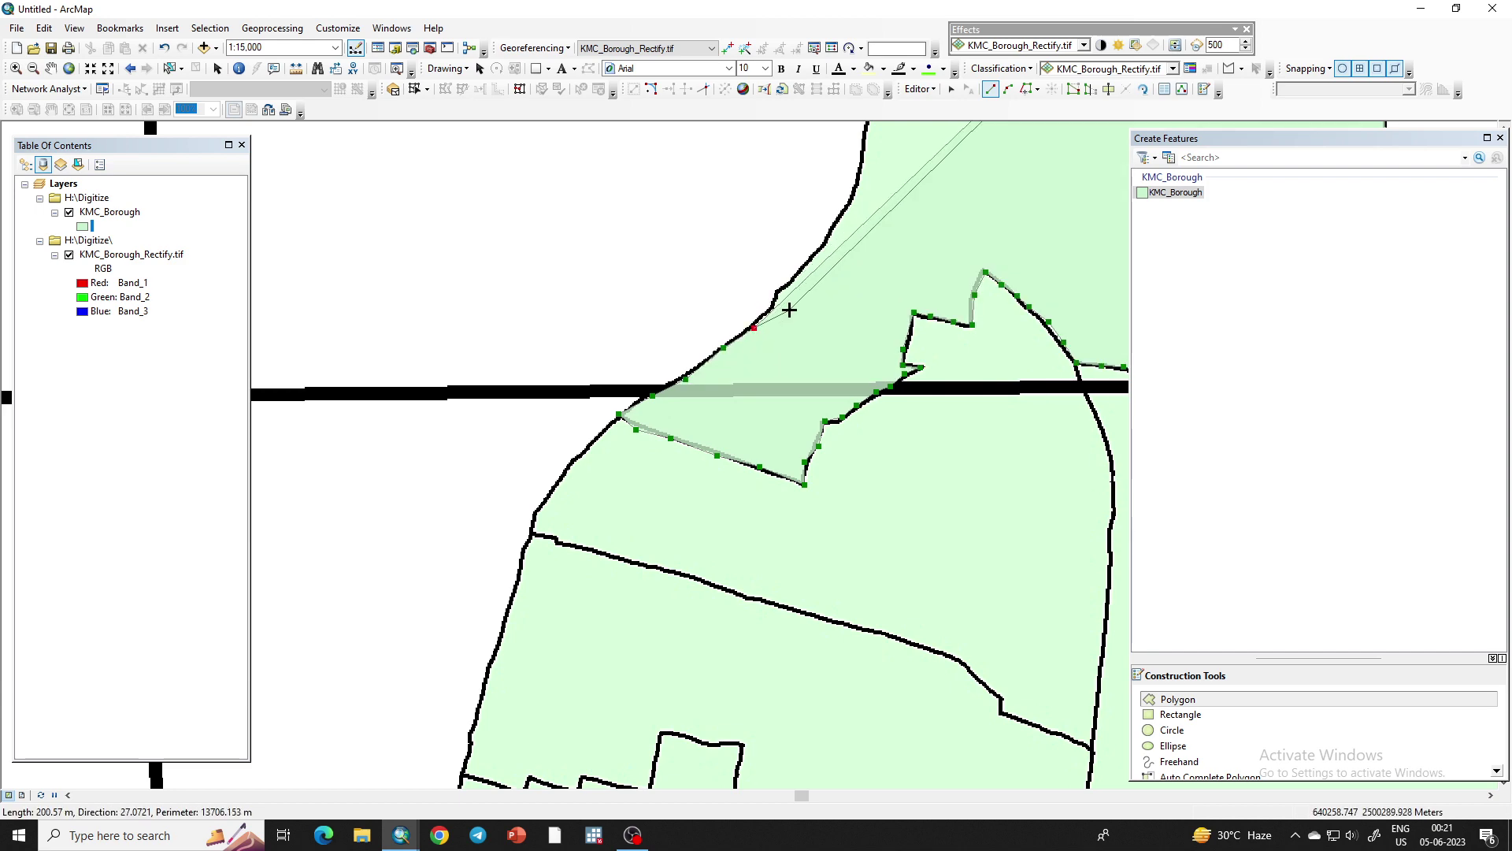
{"action": "left_click", "coordinate": [766, 307]}
{"action": "left_click", "coordinate": [779, 290]}
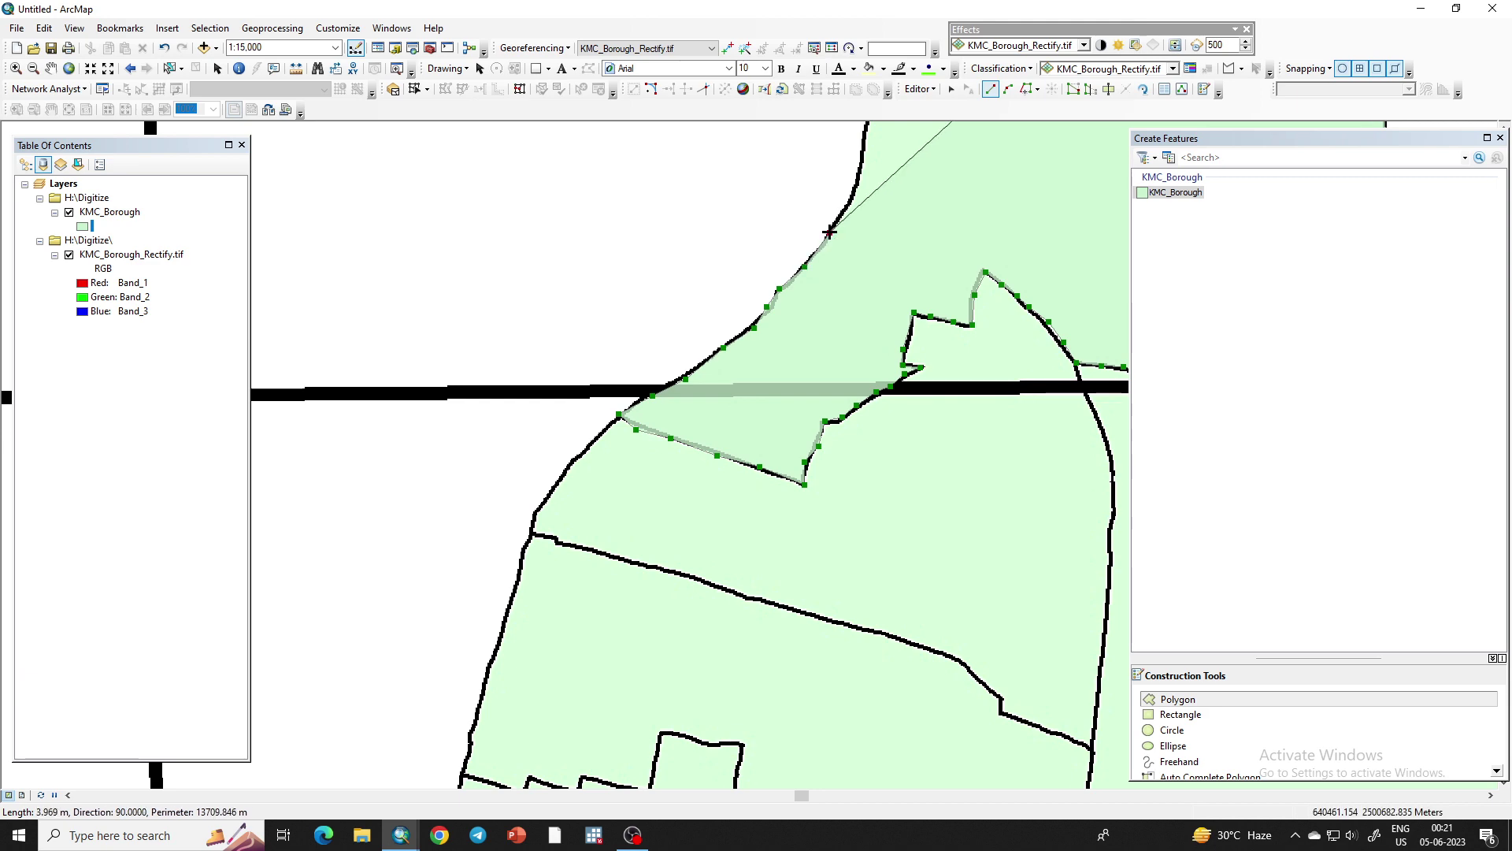
Continue the sketch north along the inward-curving middle of the borough's western boundary
{"action": "scroll", "coordinate": [804, 331], "scroll_direction": "down", "scroll_amount": 4}
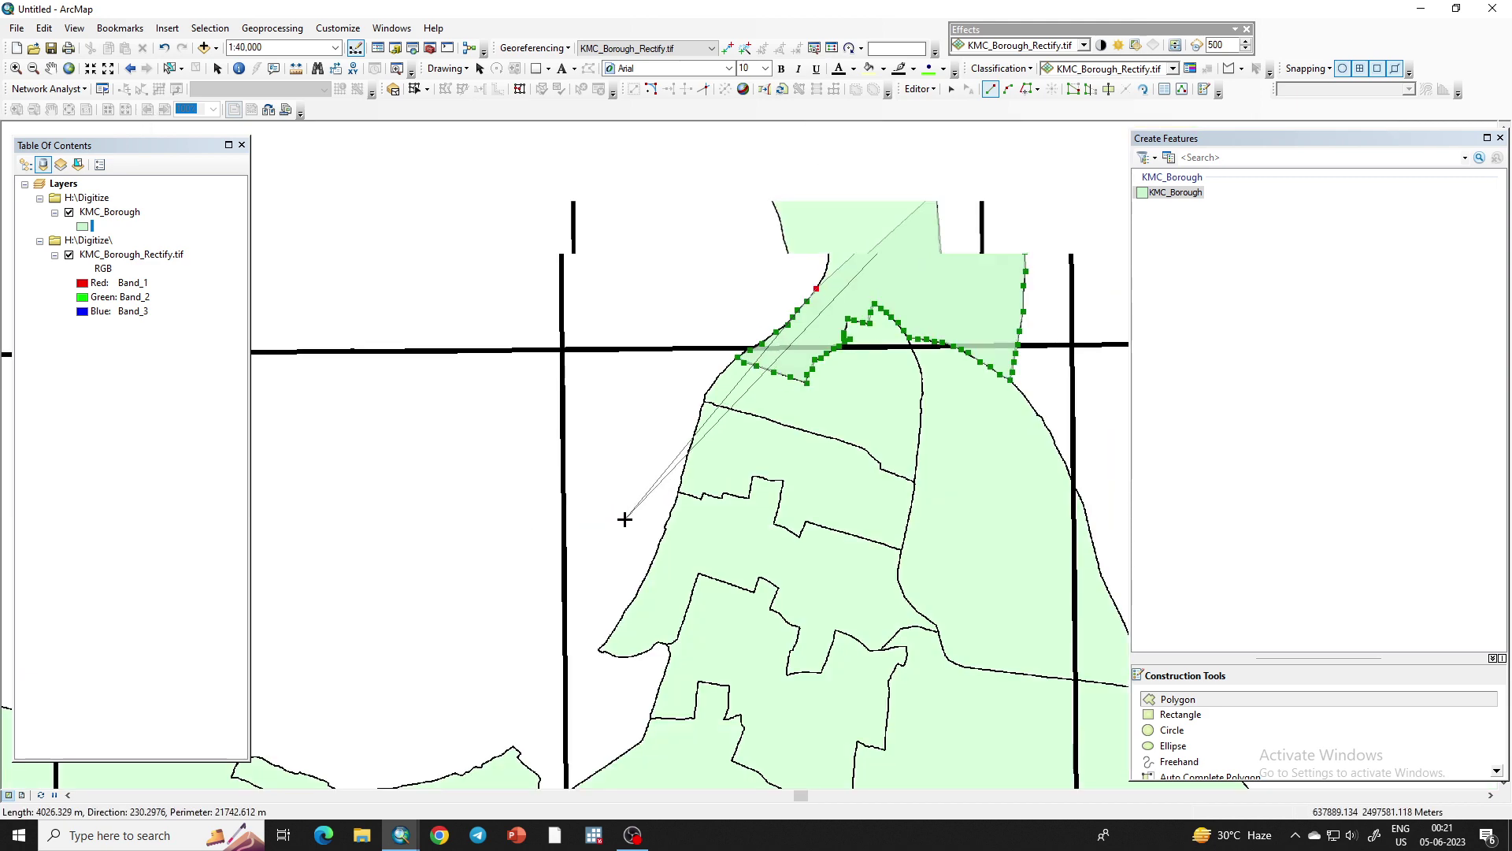
{"action": "scroll", "coordinate": [623, 519], "scroll_direction": "down", "scroll_amount": 2}
{"action": "scroll", "coordinate": [778, 253], "scroll_direction": "up", "scroll_amount": 2}
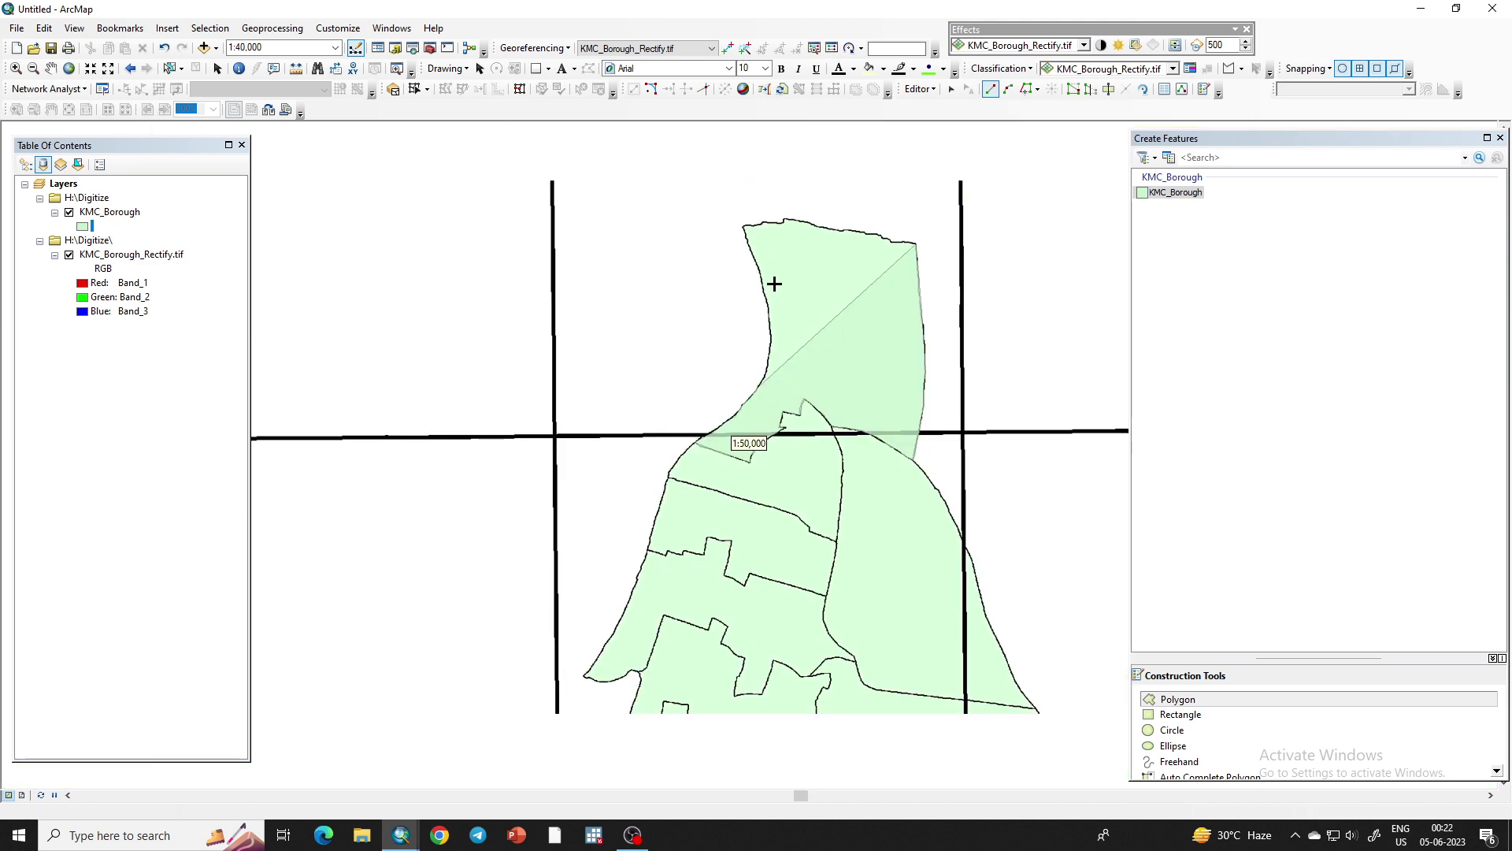
{"action": "scroll", "coordinate": [776, 287], "scroll_direction": "up", "scroll_amount": 3}
{"action": "scroll", "coordinate": [756, 512], "scroll_direction": "up", "scroll_amount": 2}
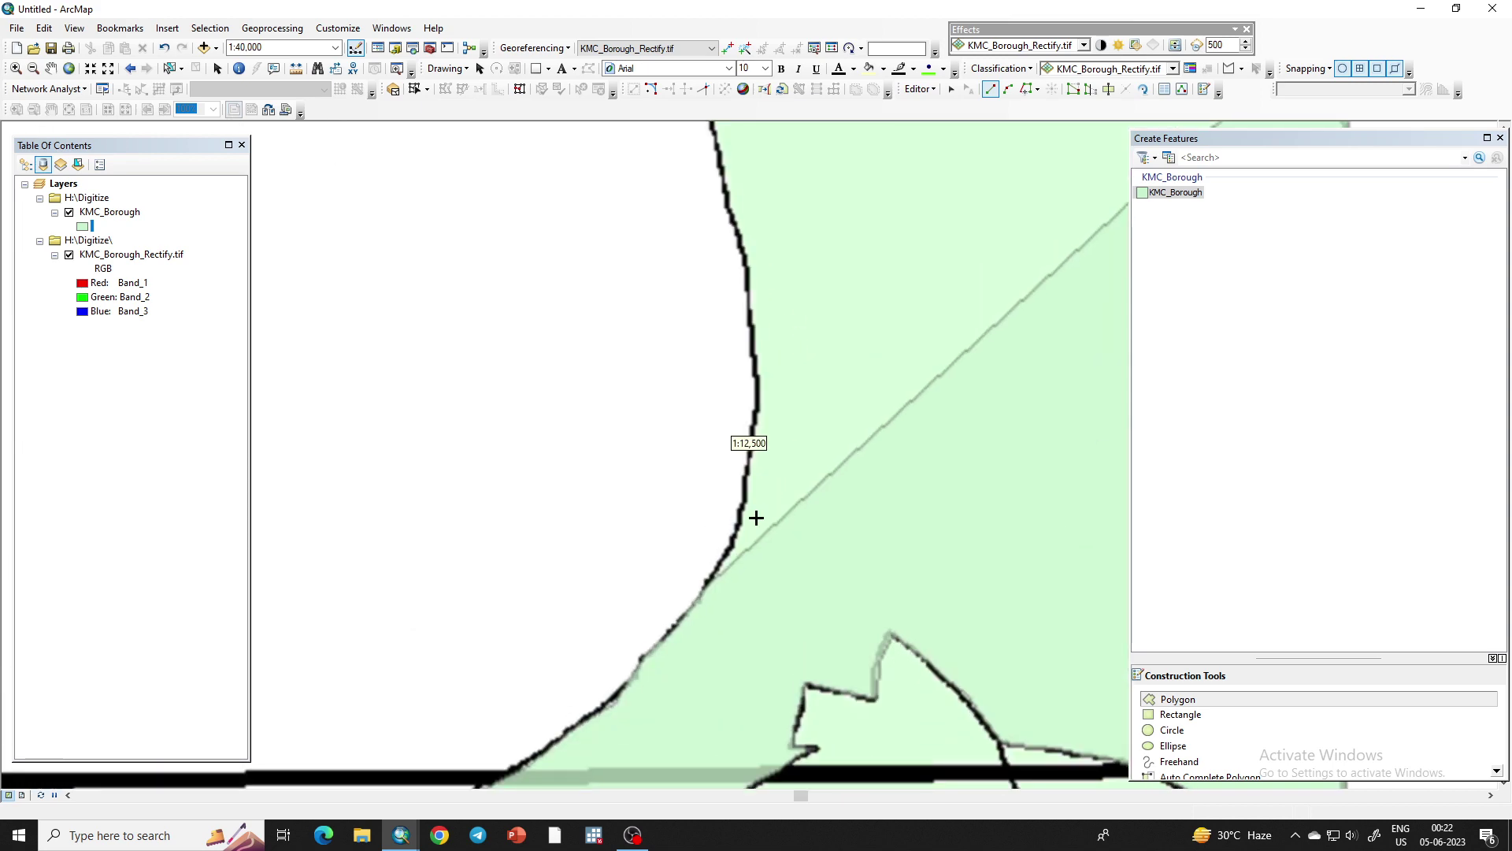
{"action": "left_click", "coordinate": [739, 525]}
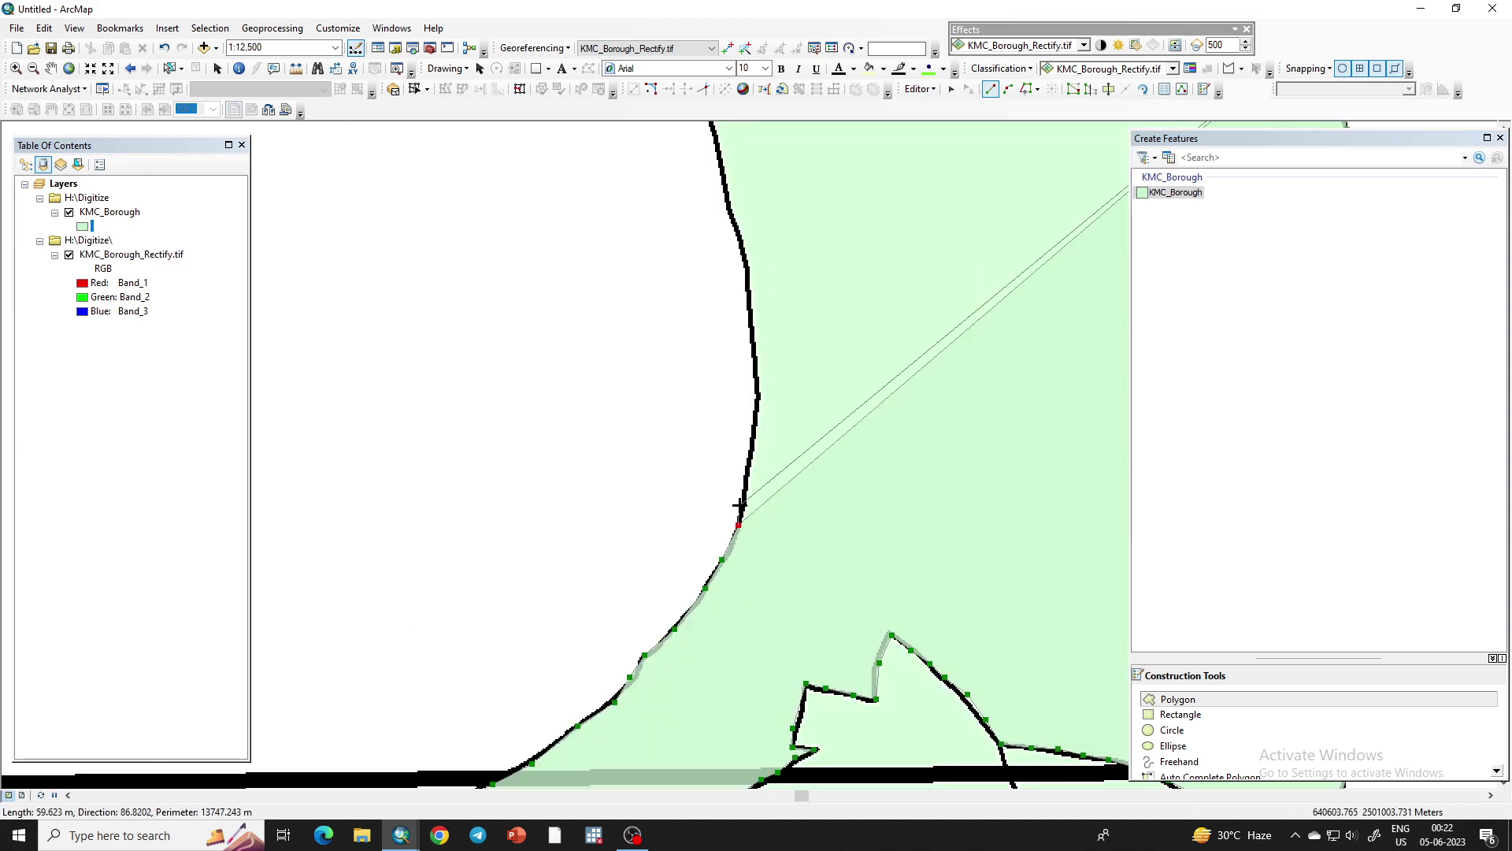
{"action": "left_click", "coordinate": [748, 467]}
{"action": "left_click", "coordinate": [756, 409]}
{"action": "left_click", "coordinate": [757, 354]}
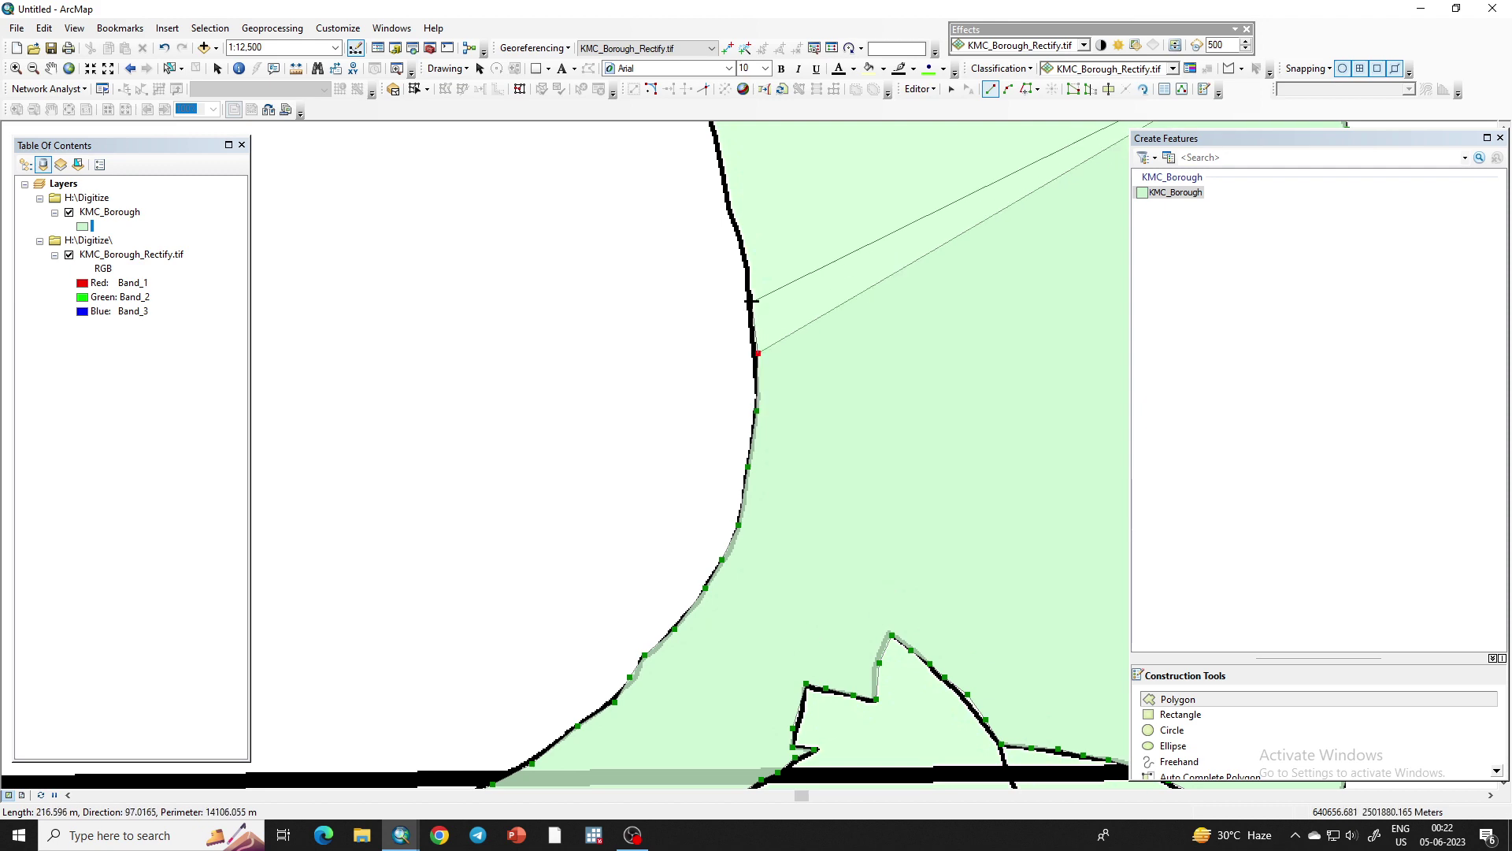
{"action": "left_click", "coordinate": [749, 295]}
{"action": "left_click", "coordinate": [746, 254]}
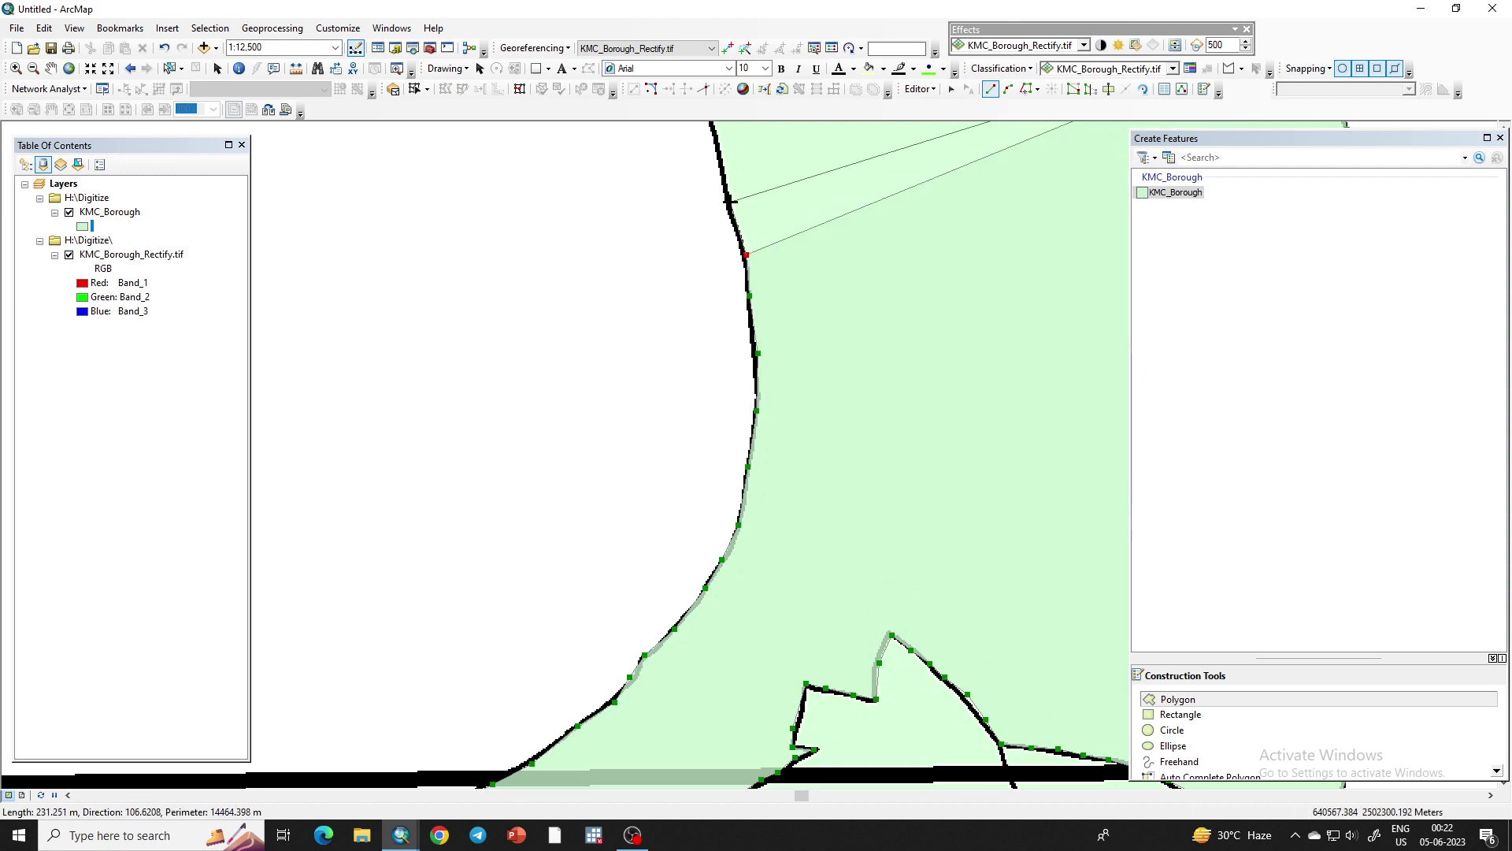
Continue the sketch north along the upper western boundary to the borough's northwest corner
{"action": "scroll", "coordinate": [700, 334], "scroll_direction": "up", "scroll_amount": 3}
{"action": "scroll", "coordinate": [696, 414], "scroll_direction": "up", "scroll_amount": 1}
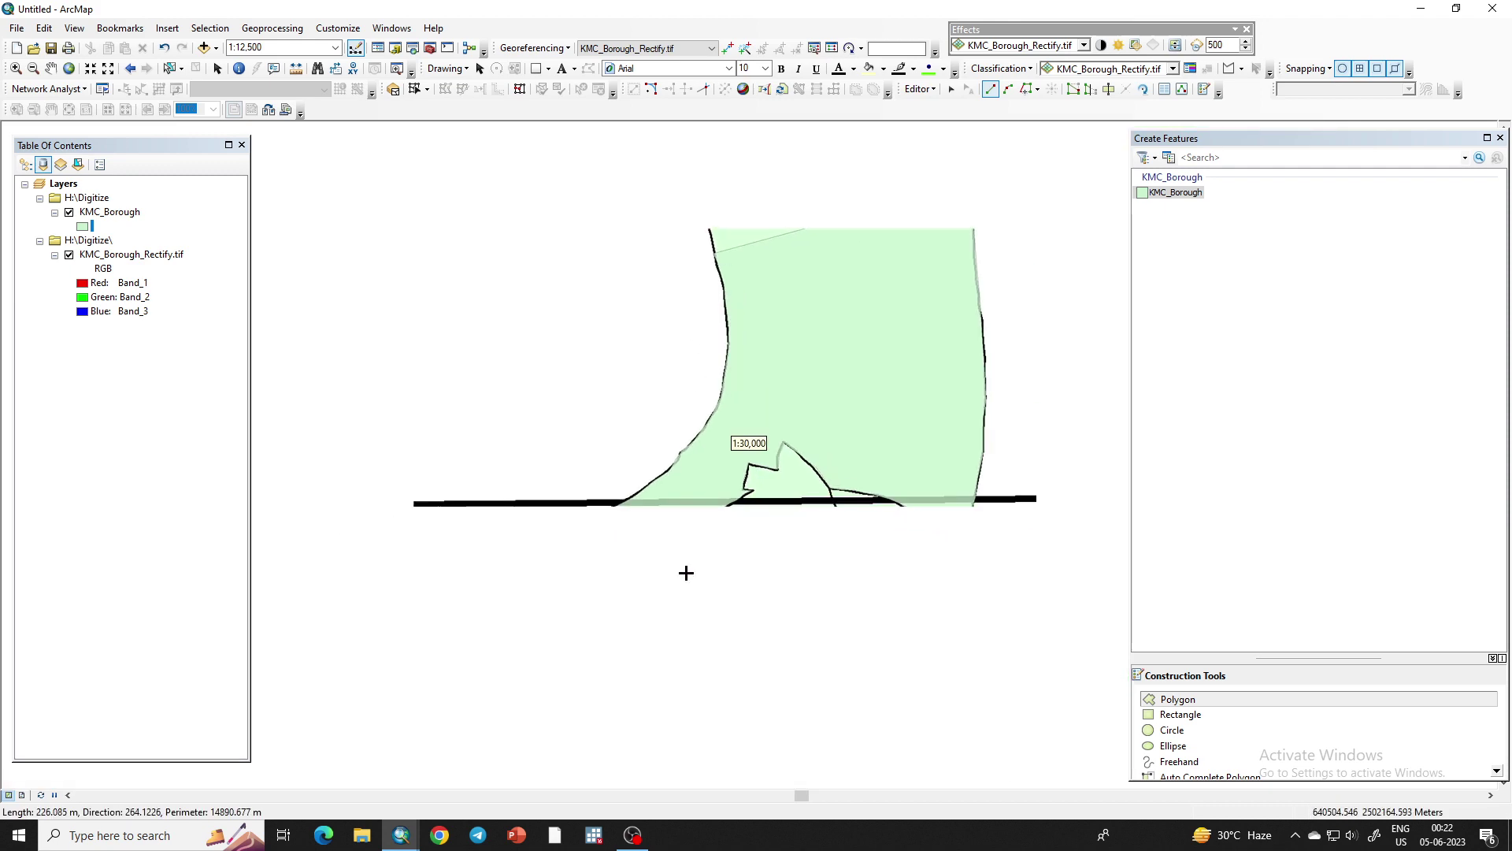
{"action": "scroll", "coordinate": [693, 240], "scroll_direction": "down", "scroll_amount": 3}
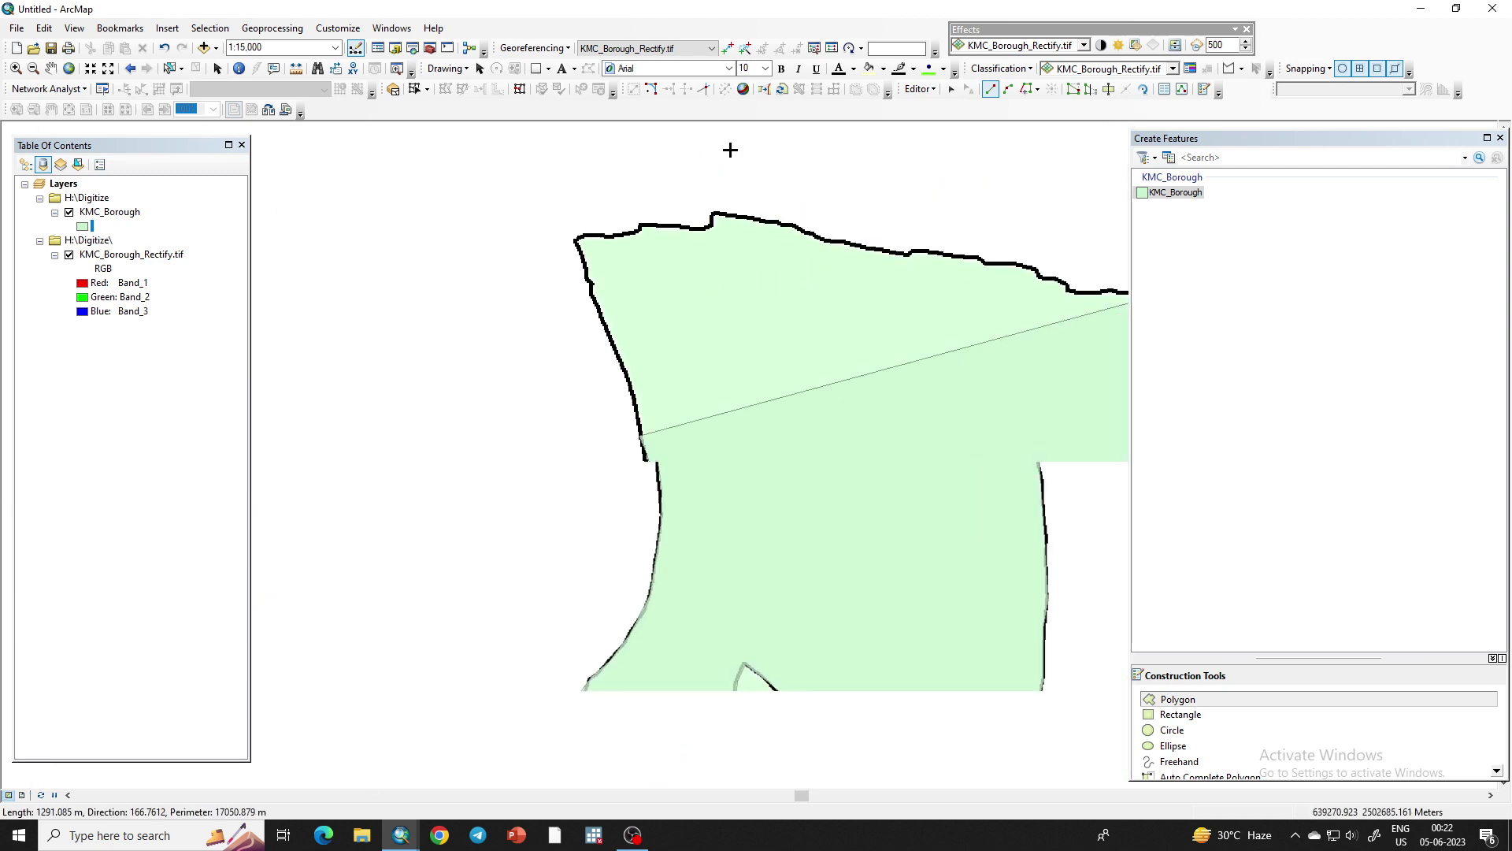
{"action": "scroll", "coordinate": [512, 203], "scroll_direction": "up", "scroll_amount": 1}
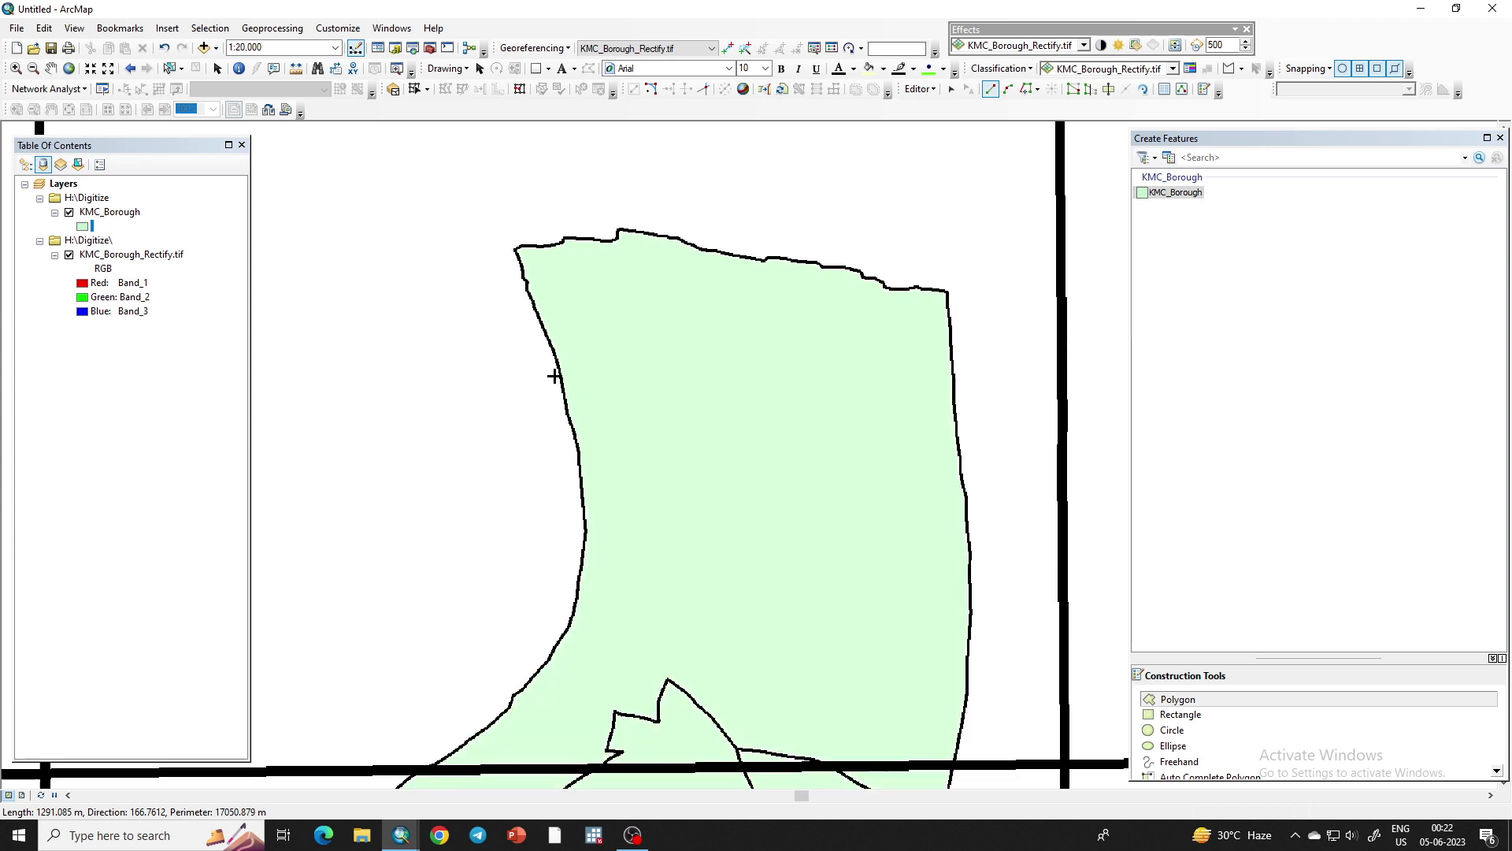
{"action": "left_click", "coordinate": [557, 376]}
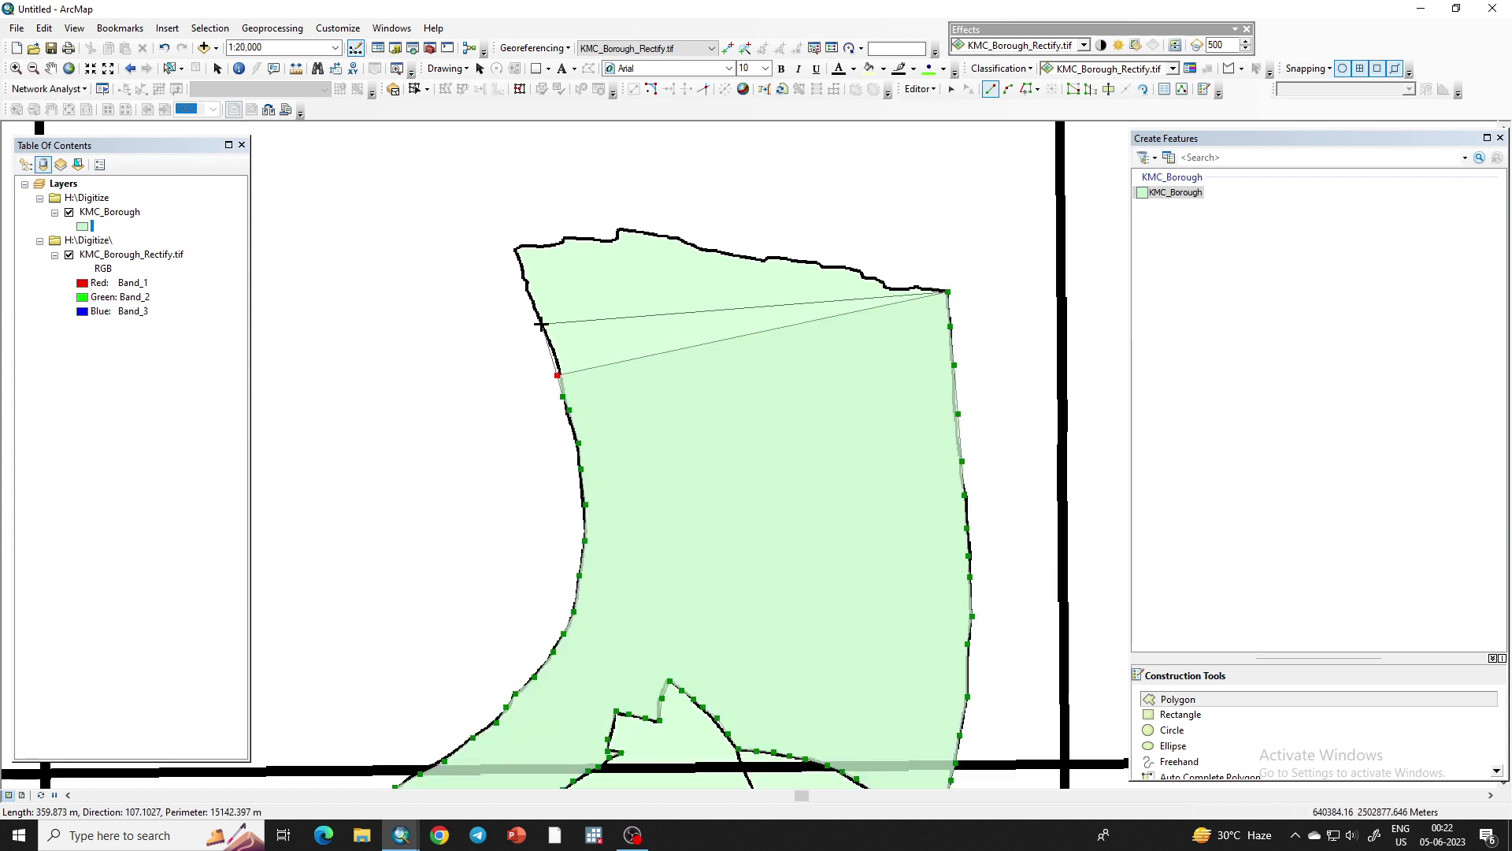
{"action": "left_click", "coordinate": [556, 353]}
{"action": "left_click", "coordinate": [541, 330]}
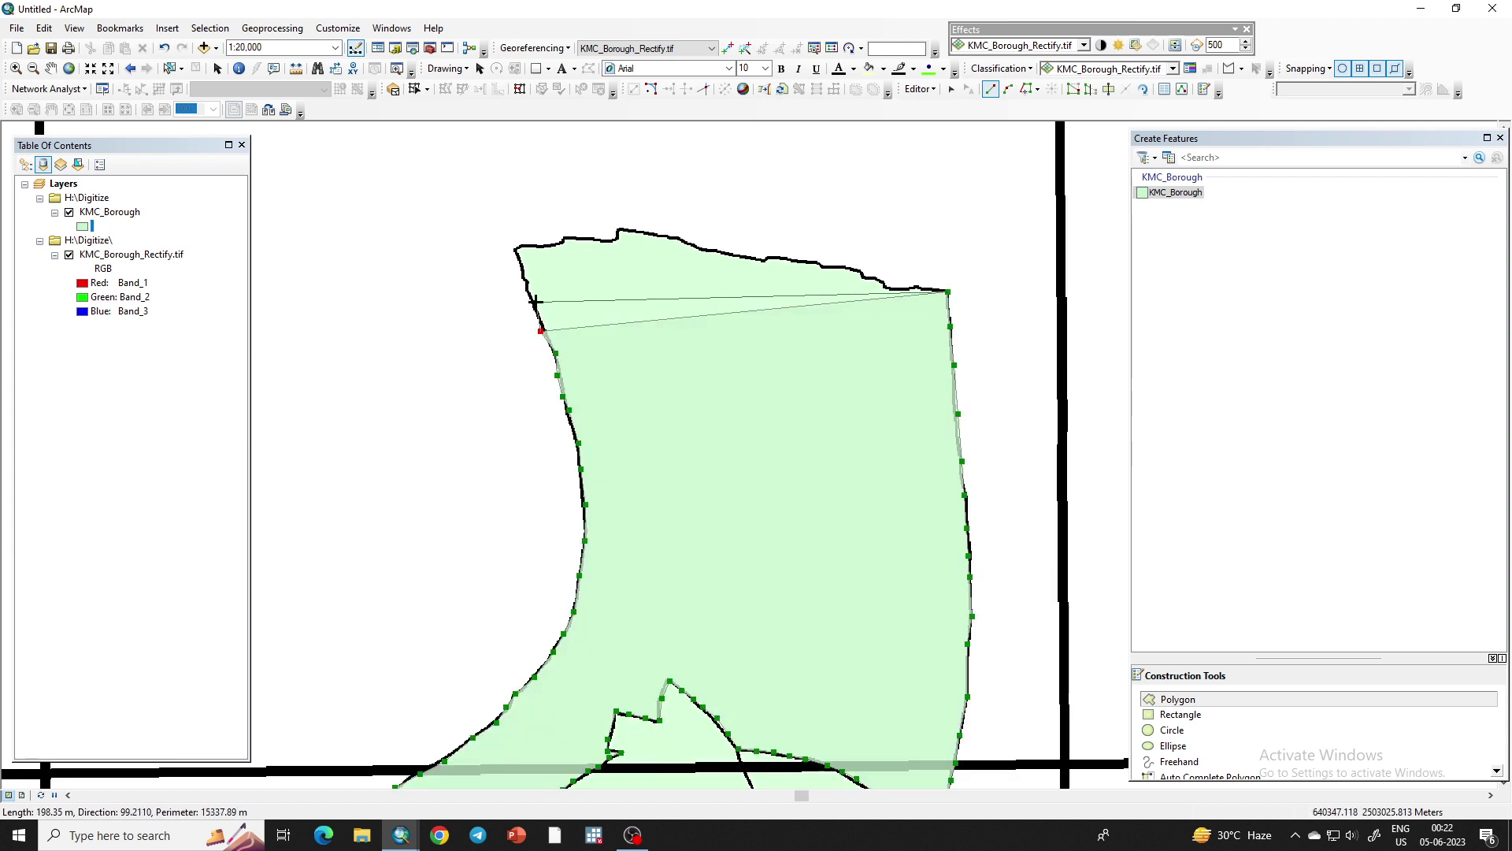
{"action": "left_click", "coordinate": [535, 301]}
{"action": "left_click", "coordinate": [527, 280]}
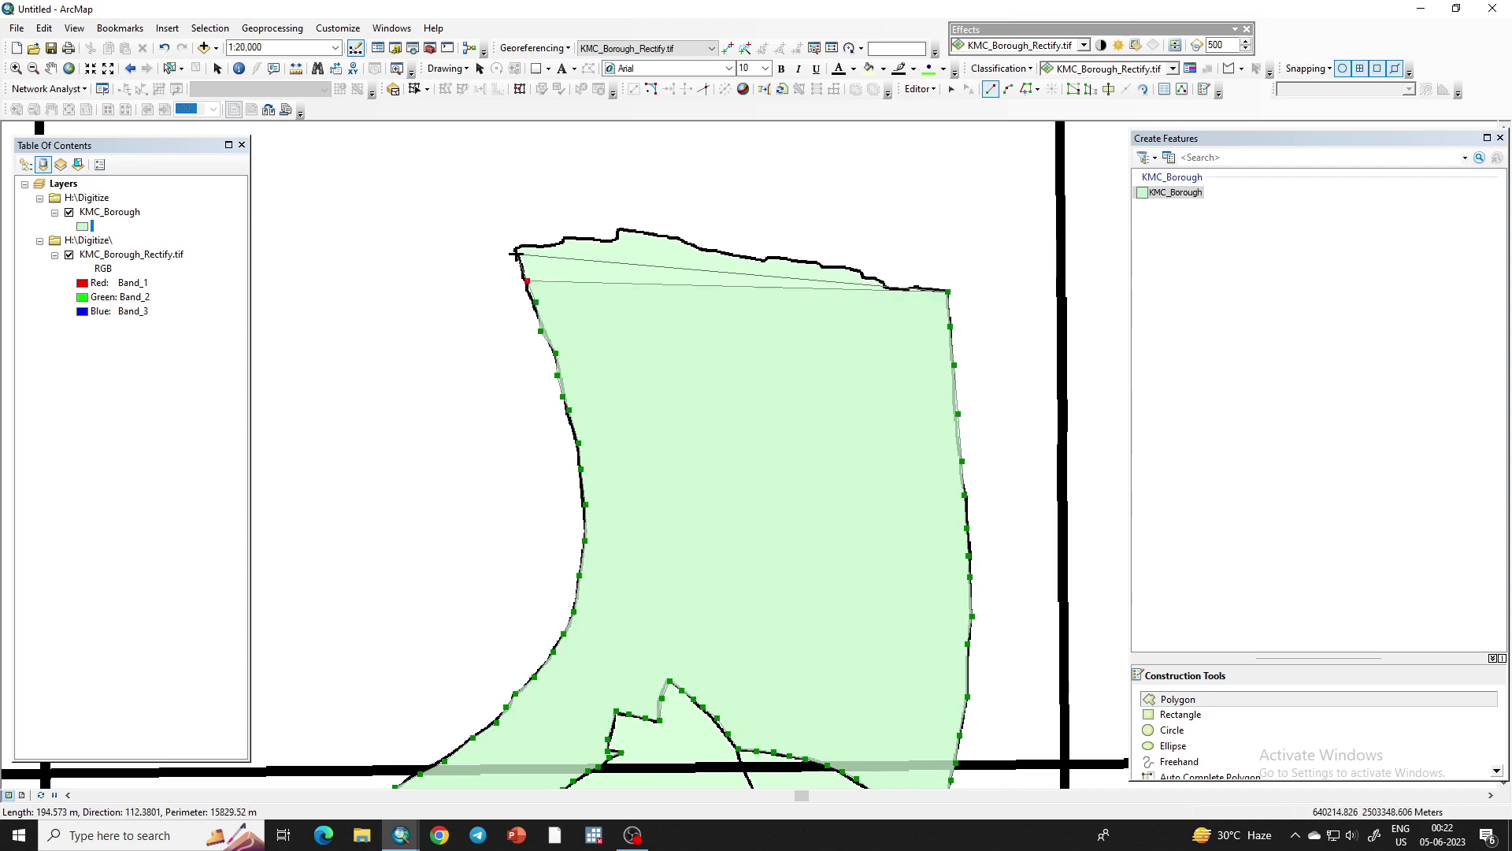
{"action": "left_click", "coordinate": [515, 249]}
Place vertices east along the northern boundary from the northwest corner to the top of the small step
{"action": "left_click", "coordinate": [534, 244]}
{"action": "left_click", "coordinate": [545, 245]}
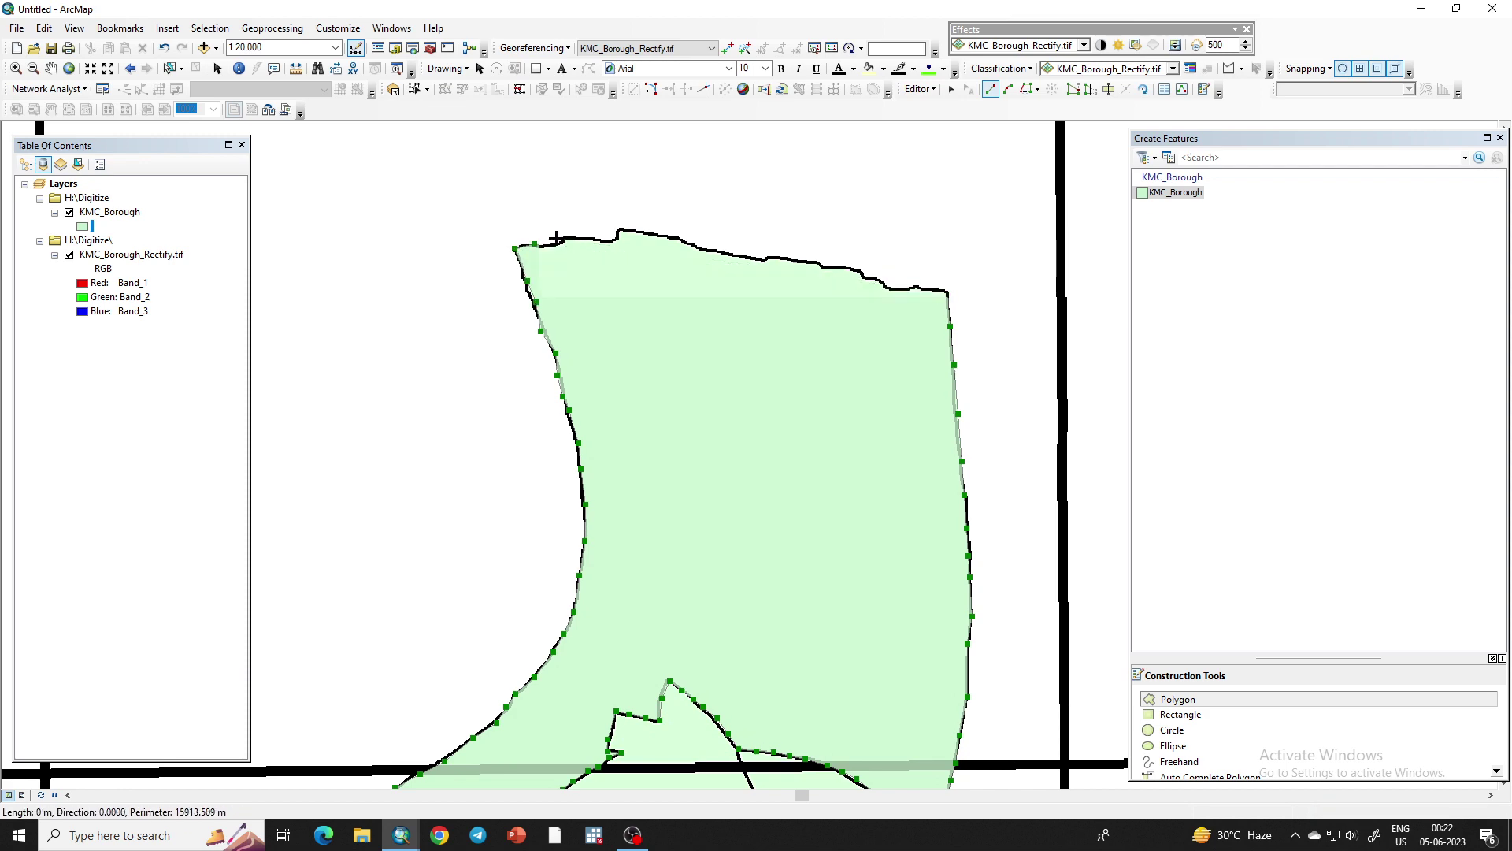
{"action": "left_click", "coordinate": [557, 237]}
{"action": "left_click", "coordinate": [572, 237]}
{"action": "left_click", "coordinate": [586, 241]}
{"action": "left_click", "coordinate": [603, 241]}
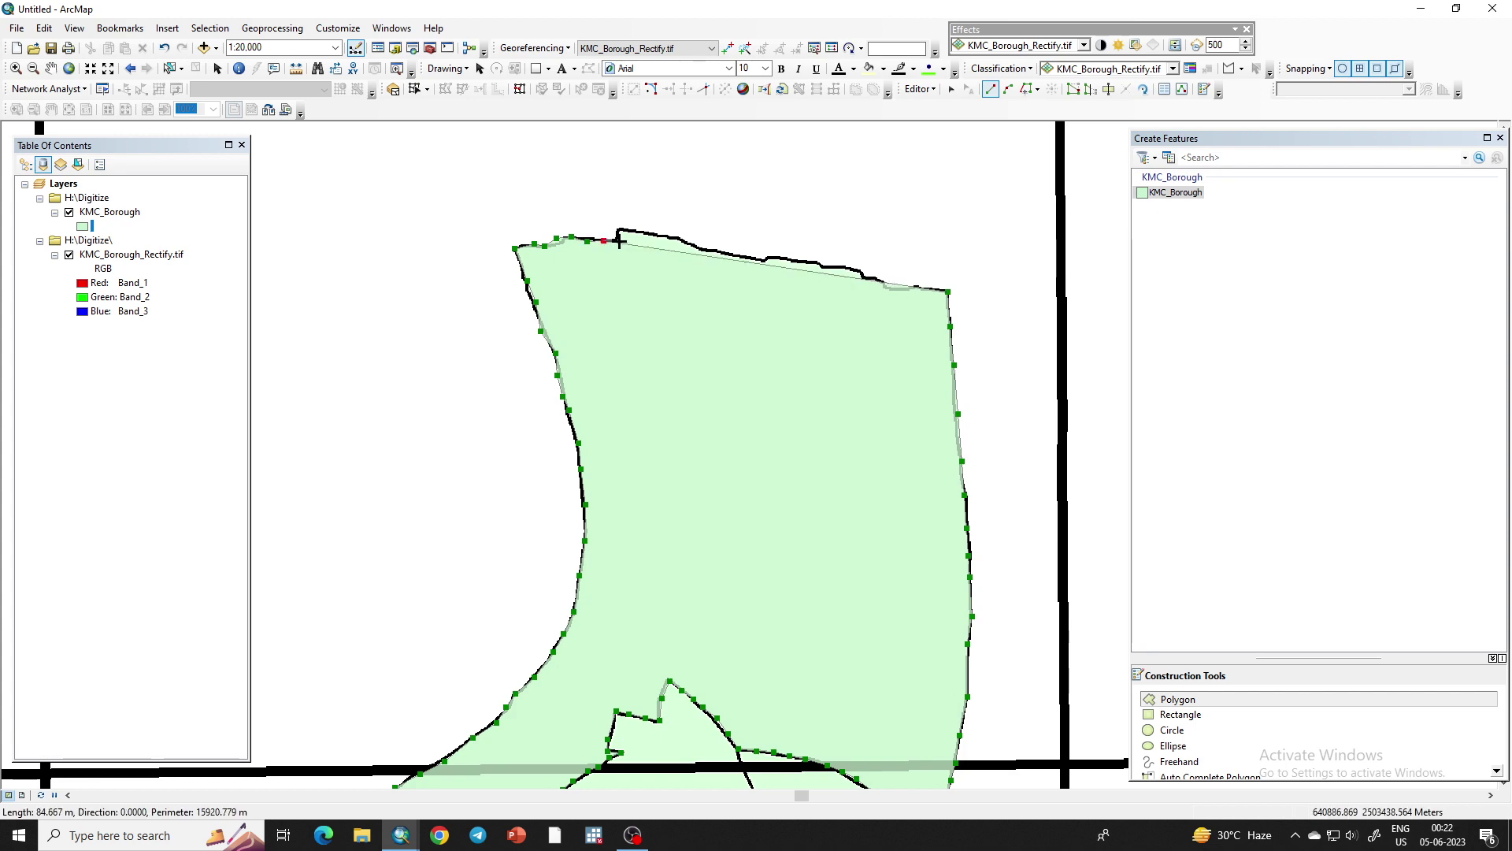
{"action": "left_click", "coordinate": [620, 228]}
Trace the rest of the northern boundary east to the northeast corner and finish the borough polygon
{"action": "left_click", "coordinate": [650, 234]}
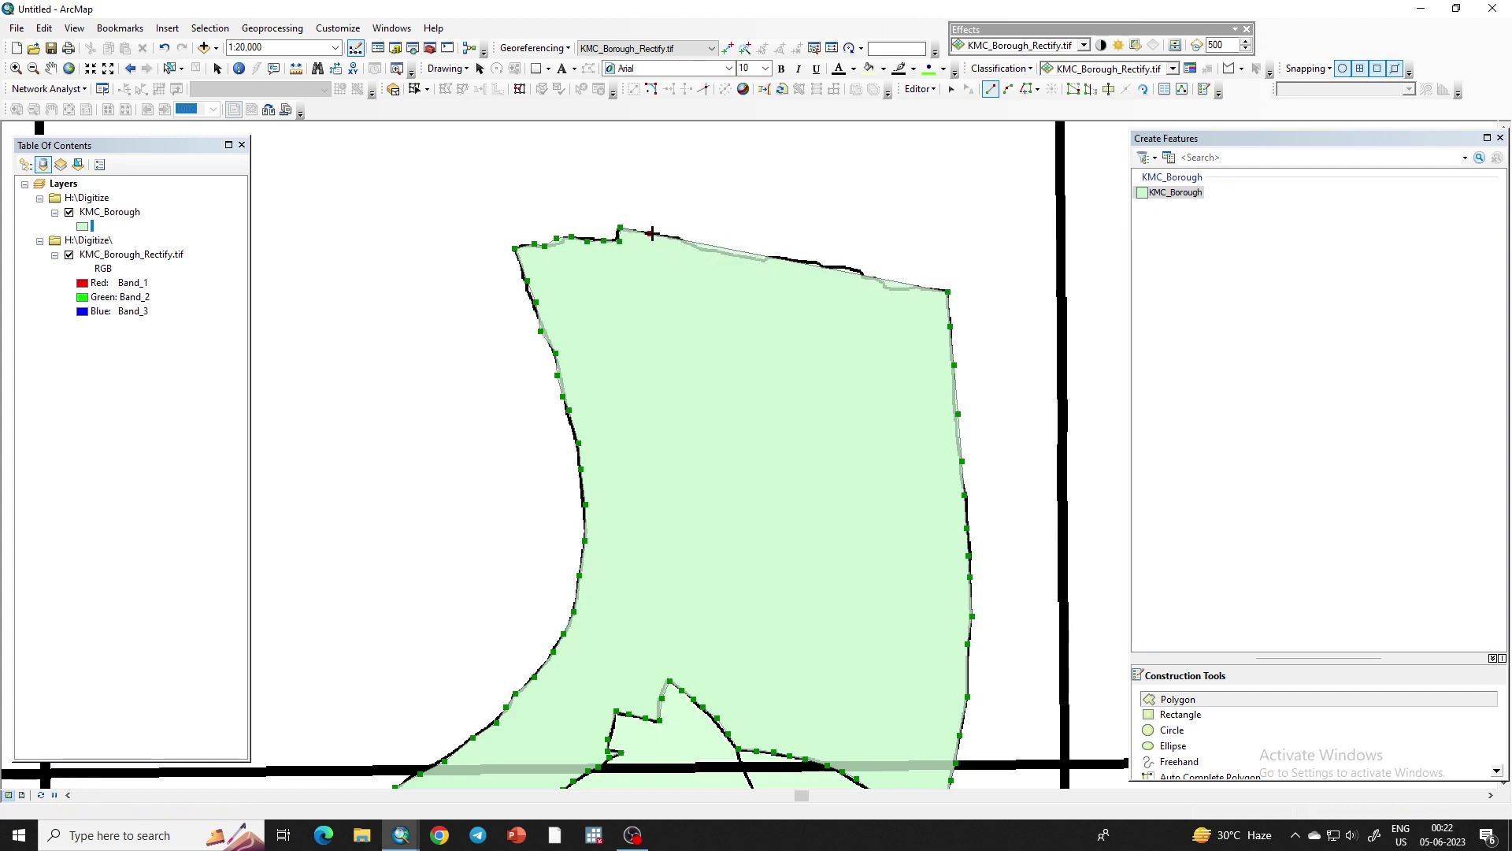
{"action": "left_click", "coordinate": [686, 244]}
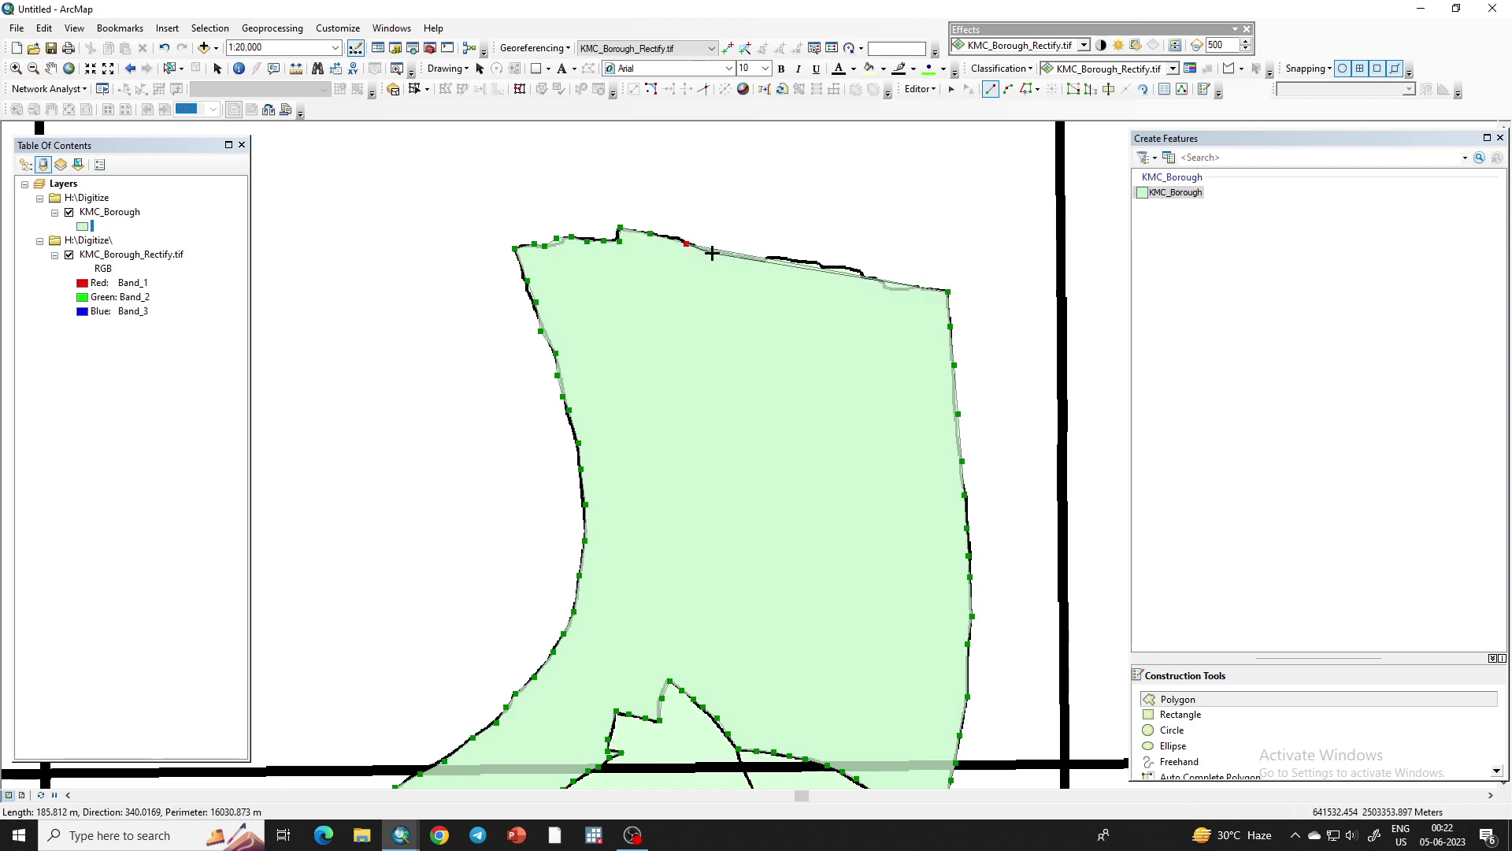
{"action": "left_click", "coordinate": [778, 256]}
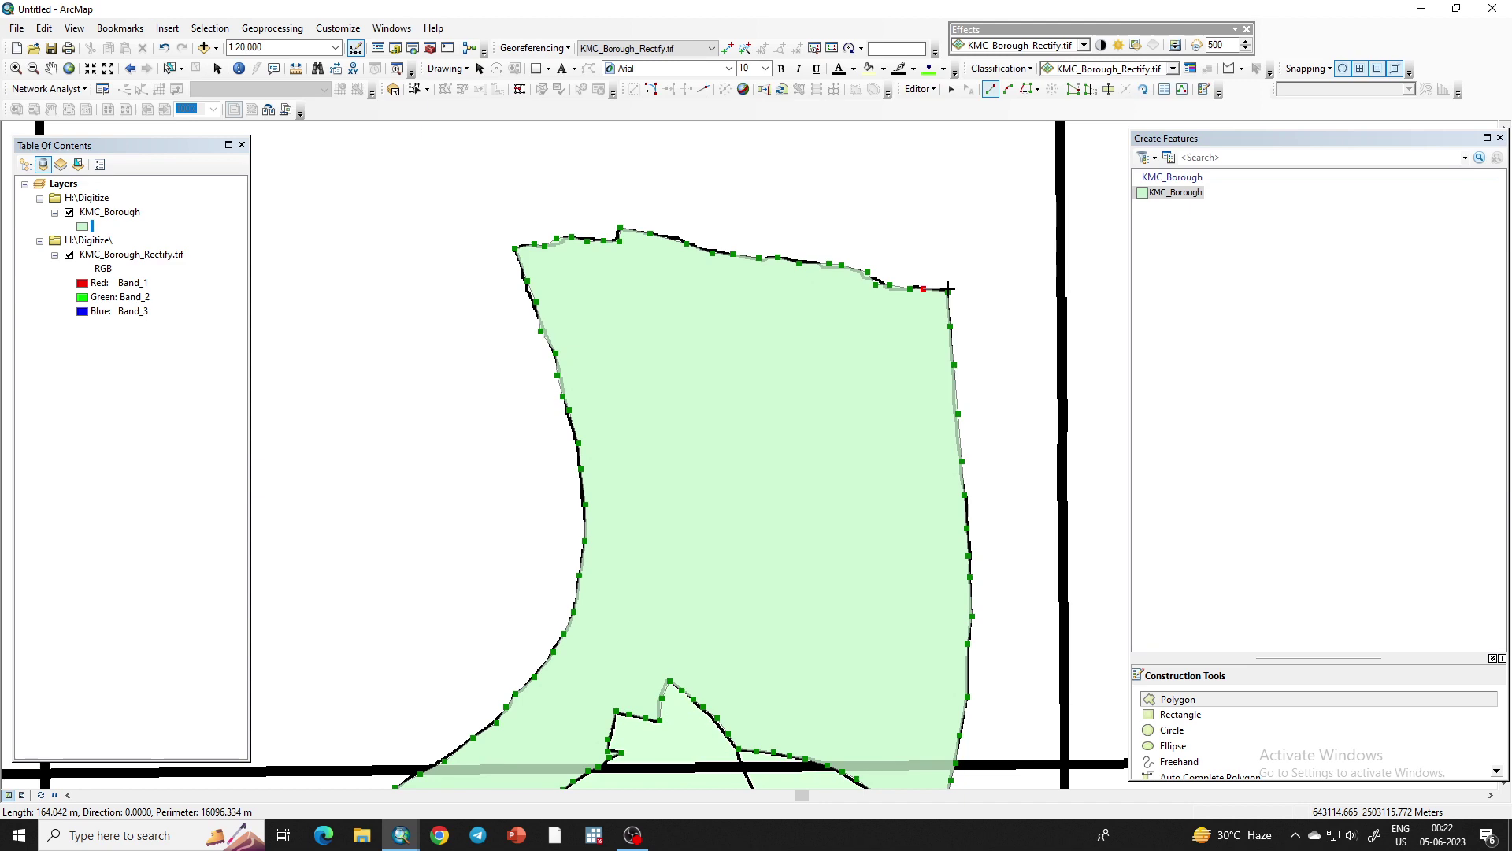
{"action": "double_click", "coordinate": [947, 288]}
Start a new polygon at the finished borough's southwest corner and trace the outer boundary southwest to the first internal boundary junction
{"action": "scroll", "coordinate": [793, 270], "scroll_direction": "up", "scroll_amount": 4}
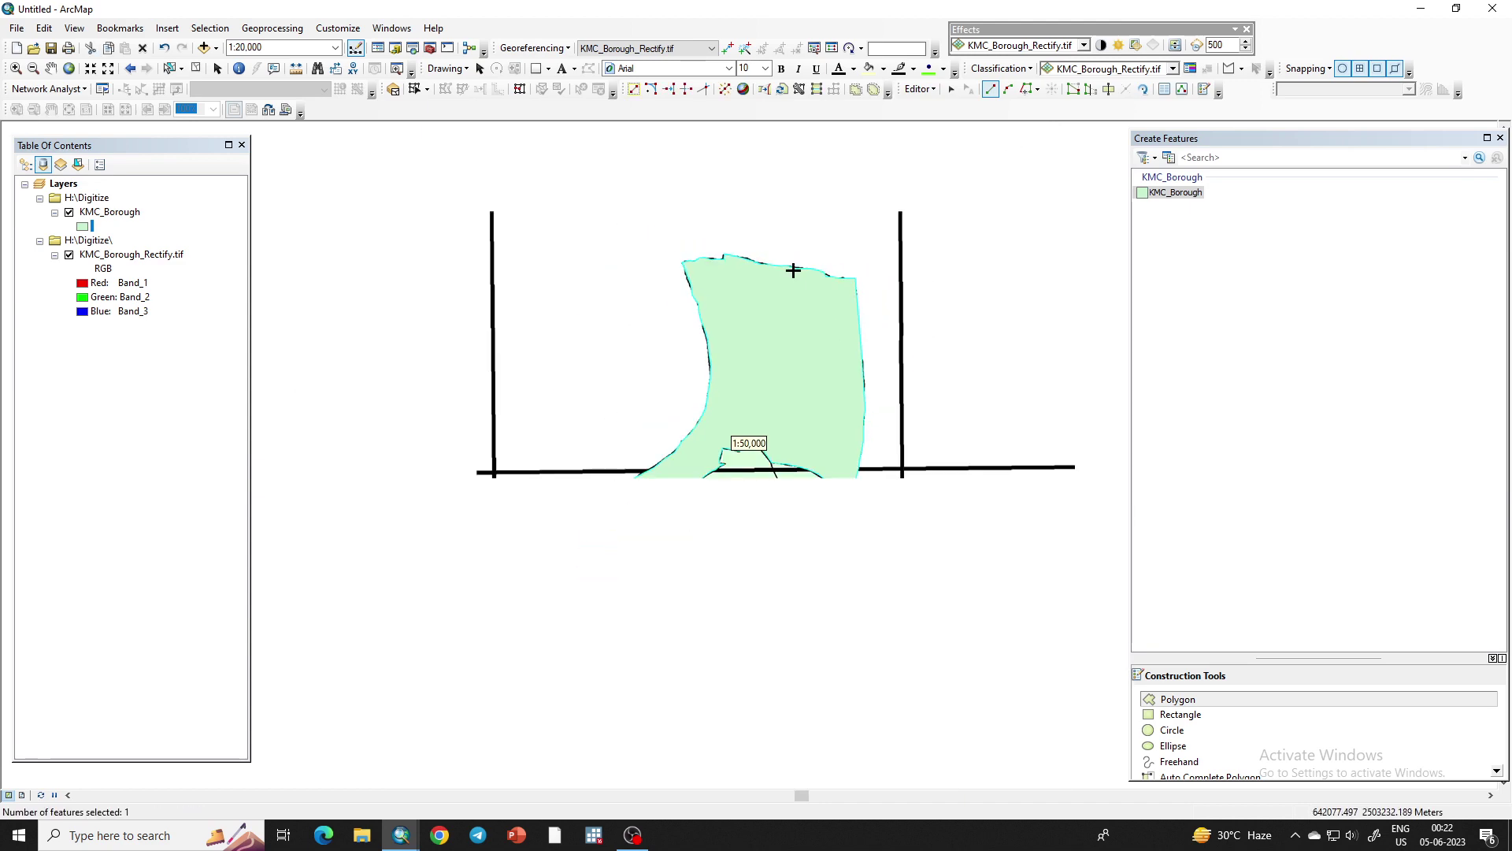
{"action": "scroll", "coordinate": [793, 270], "scroll_direction": "down", "scroll_amount": 1}
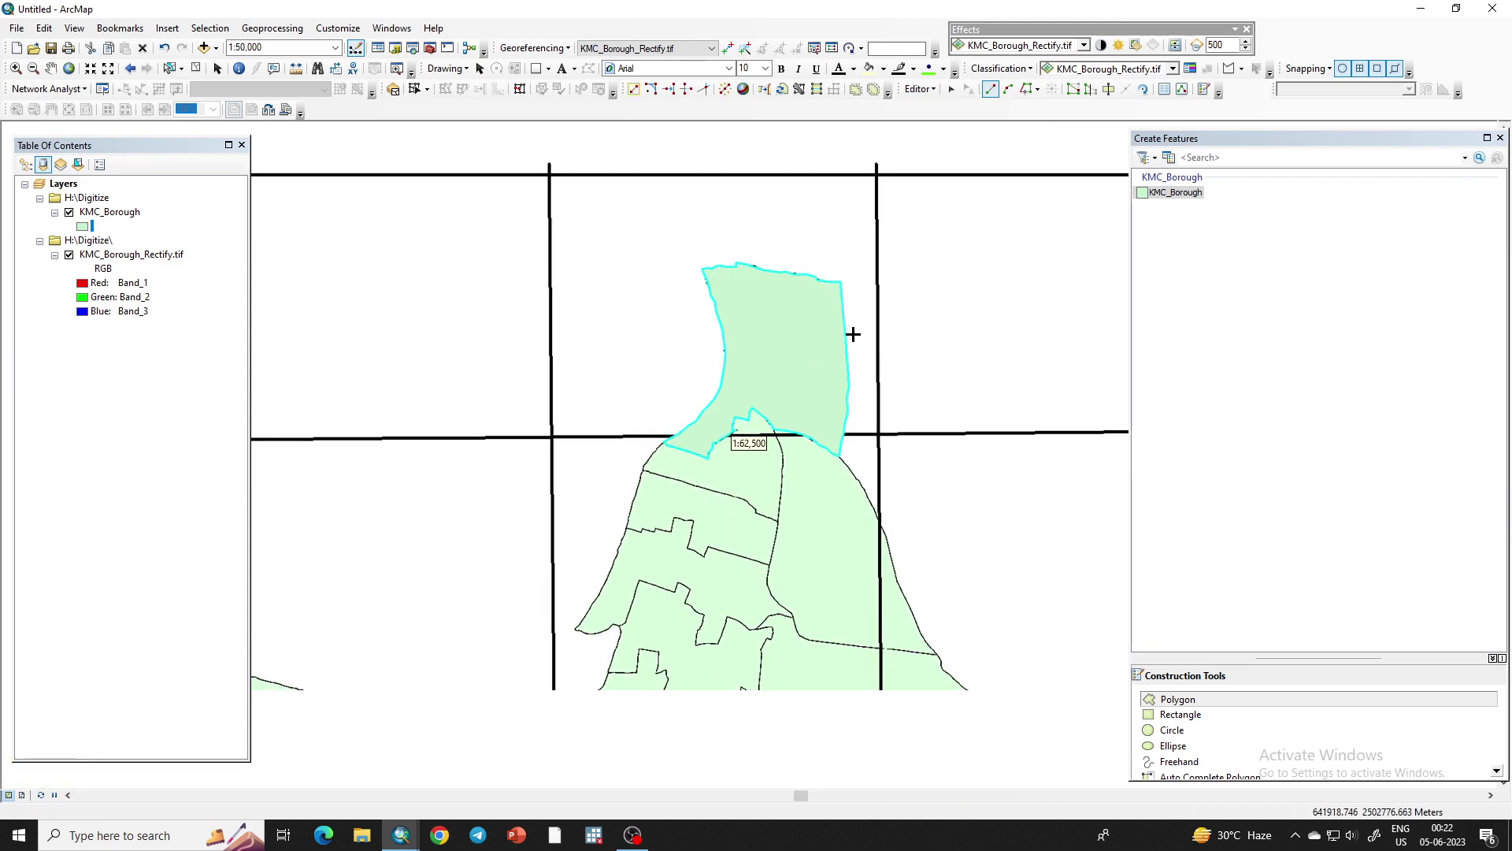
{"action": "scroll", "coordinate": [820, 543], "scroll_direction": "up", "scroll_amount": 2}
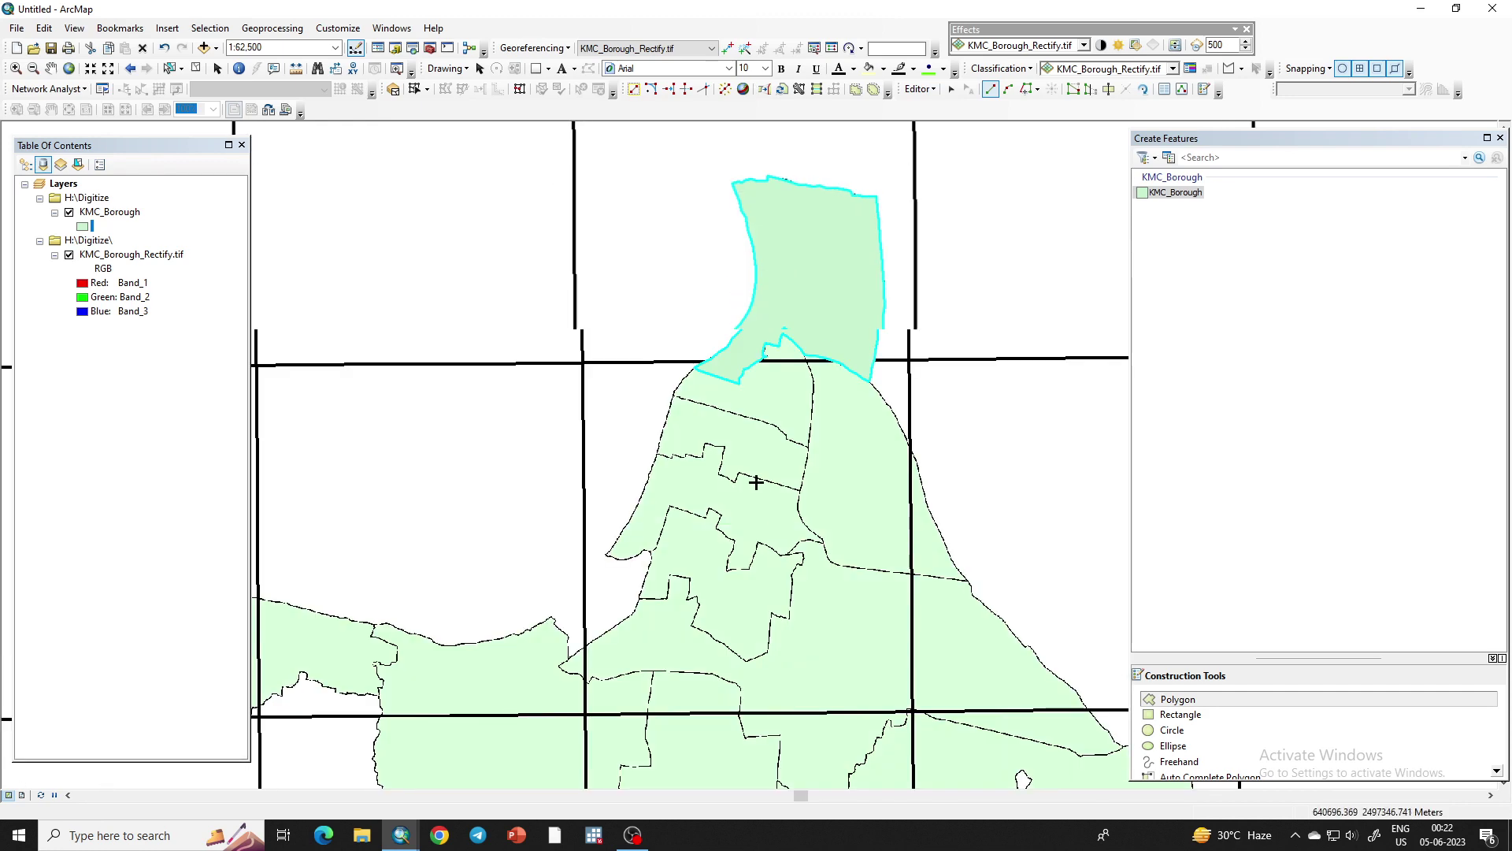
{"action": "scroll", "coordinate": [831, 443], "scroll_direction": "down", "scroll_amount": 3}
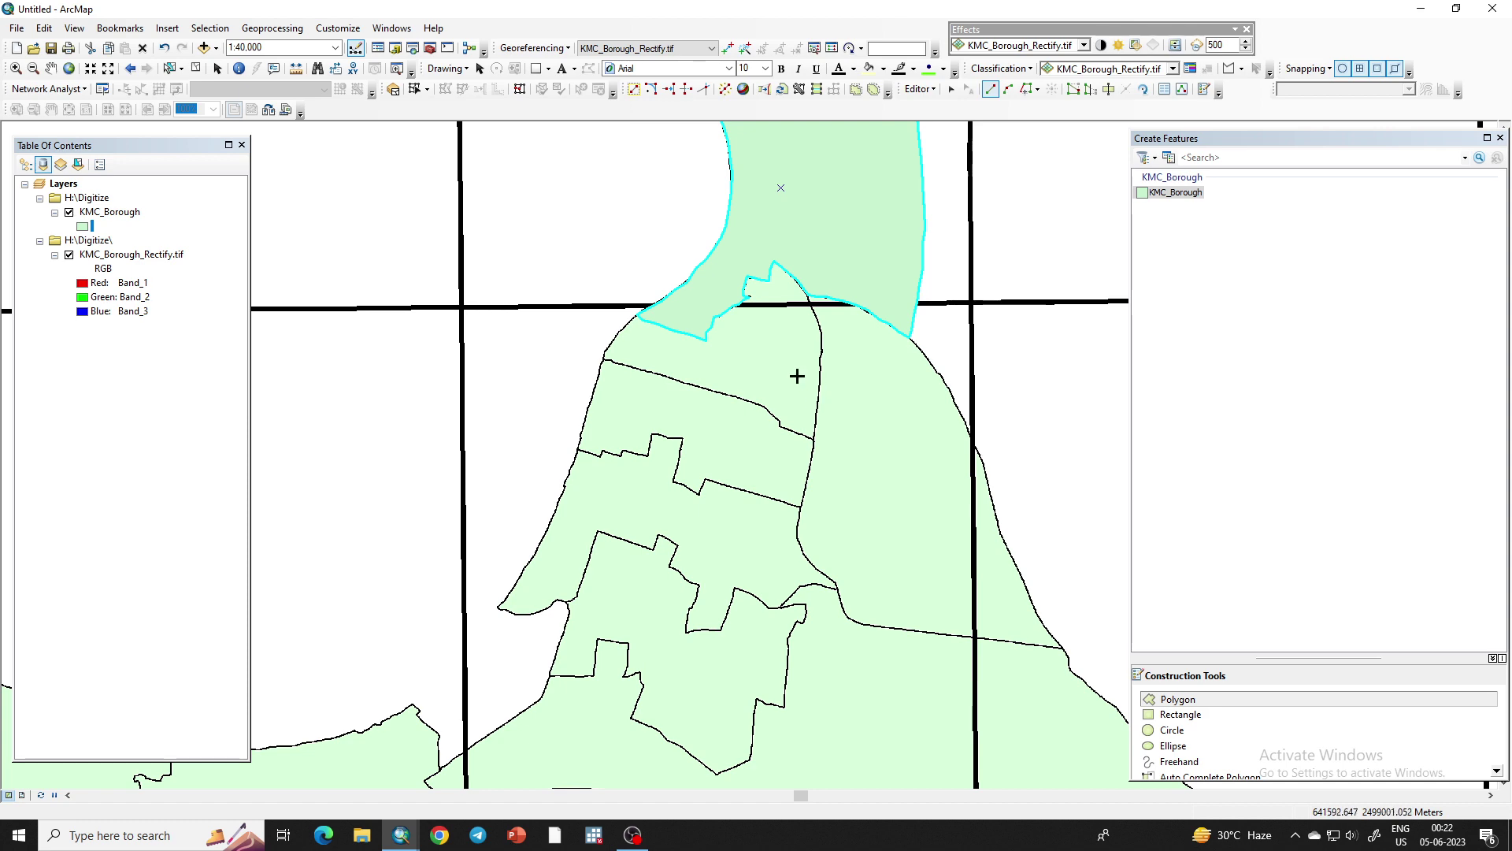
{"action": "scroll", "coordinate": [826, 320], "scroll_direction": "down", "scroll_amount": 2}
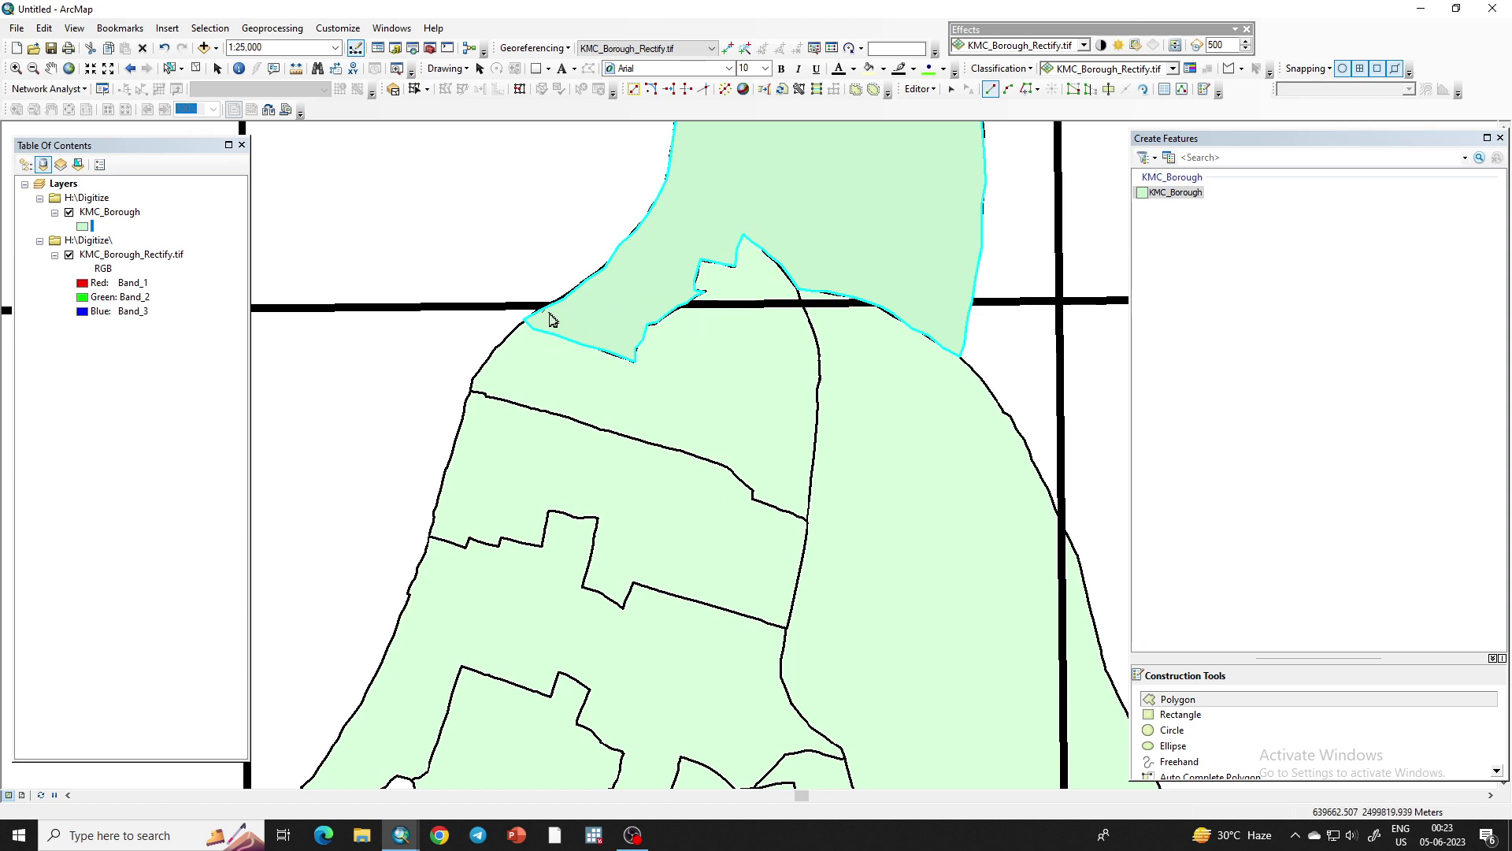
{"action": "left_click", "coordinate": [524, 319]}
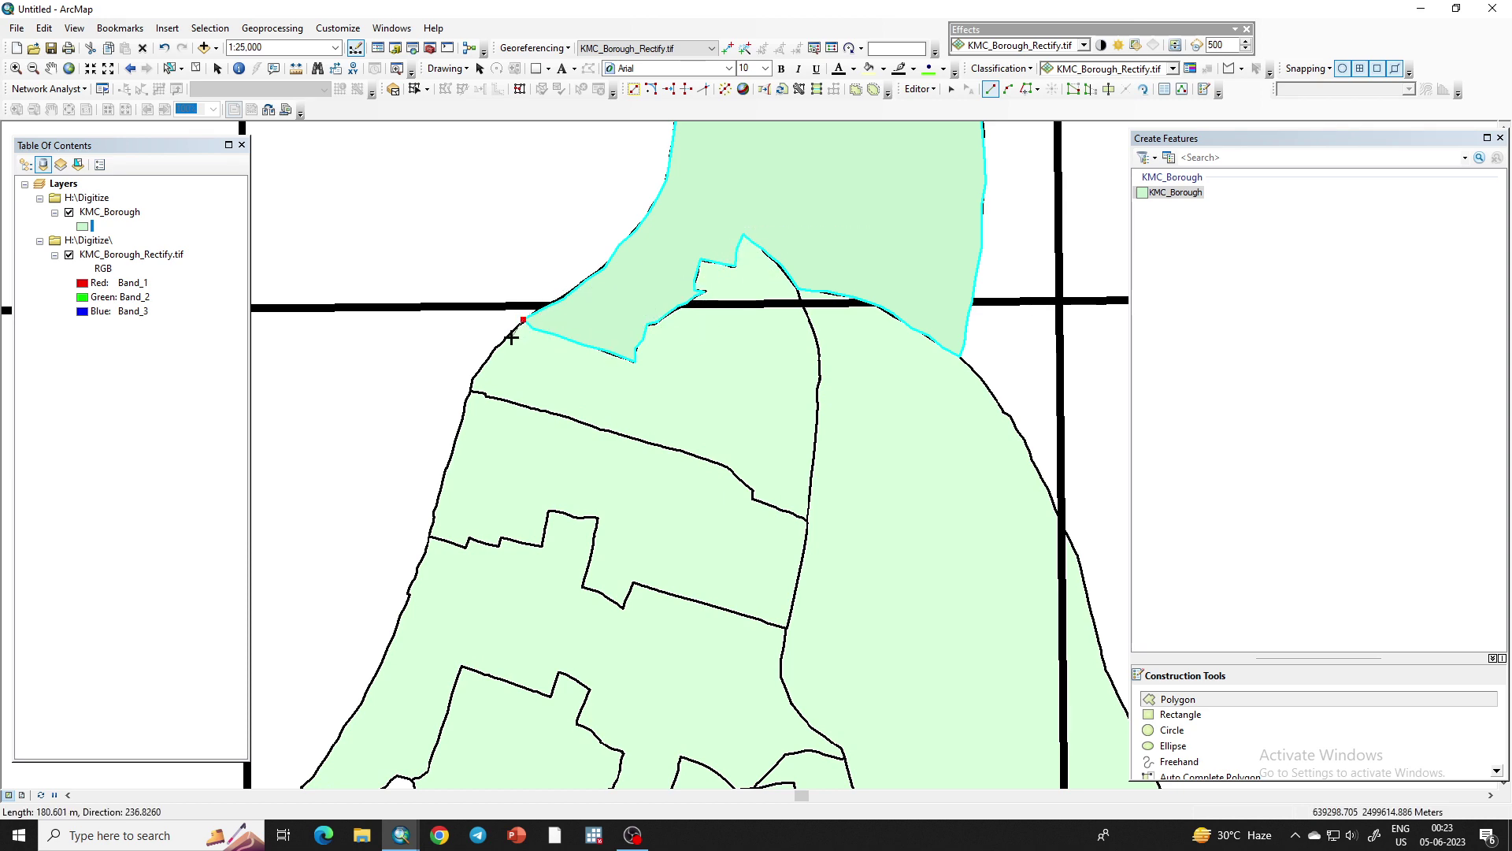
{"action": "scroll", "coordinate": [508, 331], "scroll_direction": "up", "scroll_amount": 1}
{"action": "left_click", "coordinate": [480, 391]}
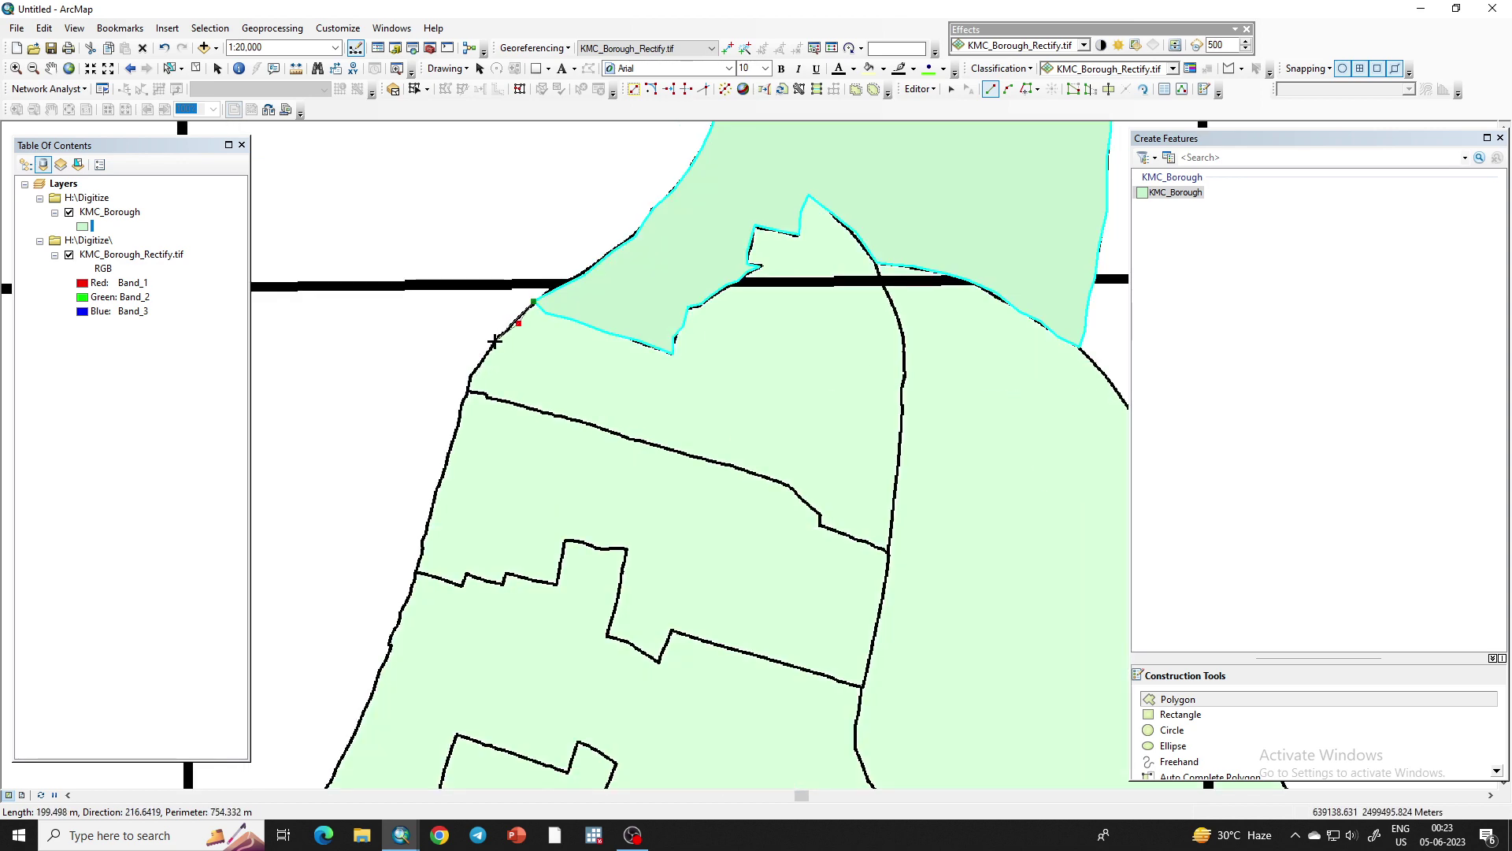
{"action": "scroll", "coordinate": [494, 346], "scroll_direction": "up", "scroll_amount": 2}
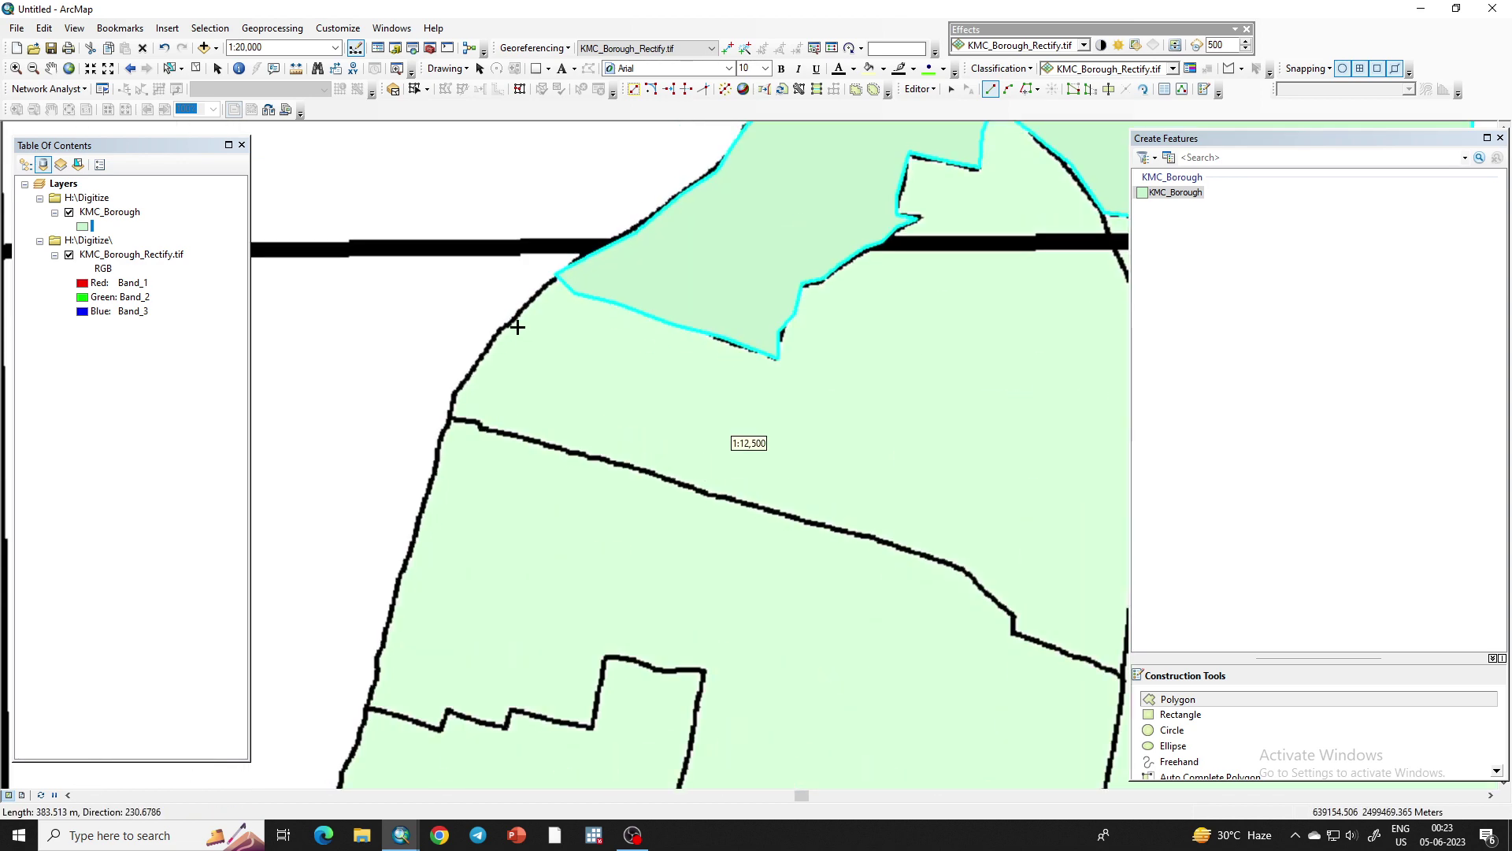
{"action": "left_click", "coordinate": [513, 320]}
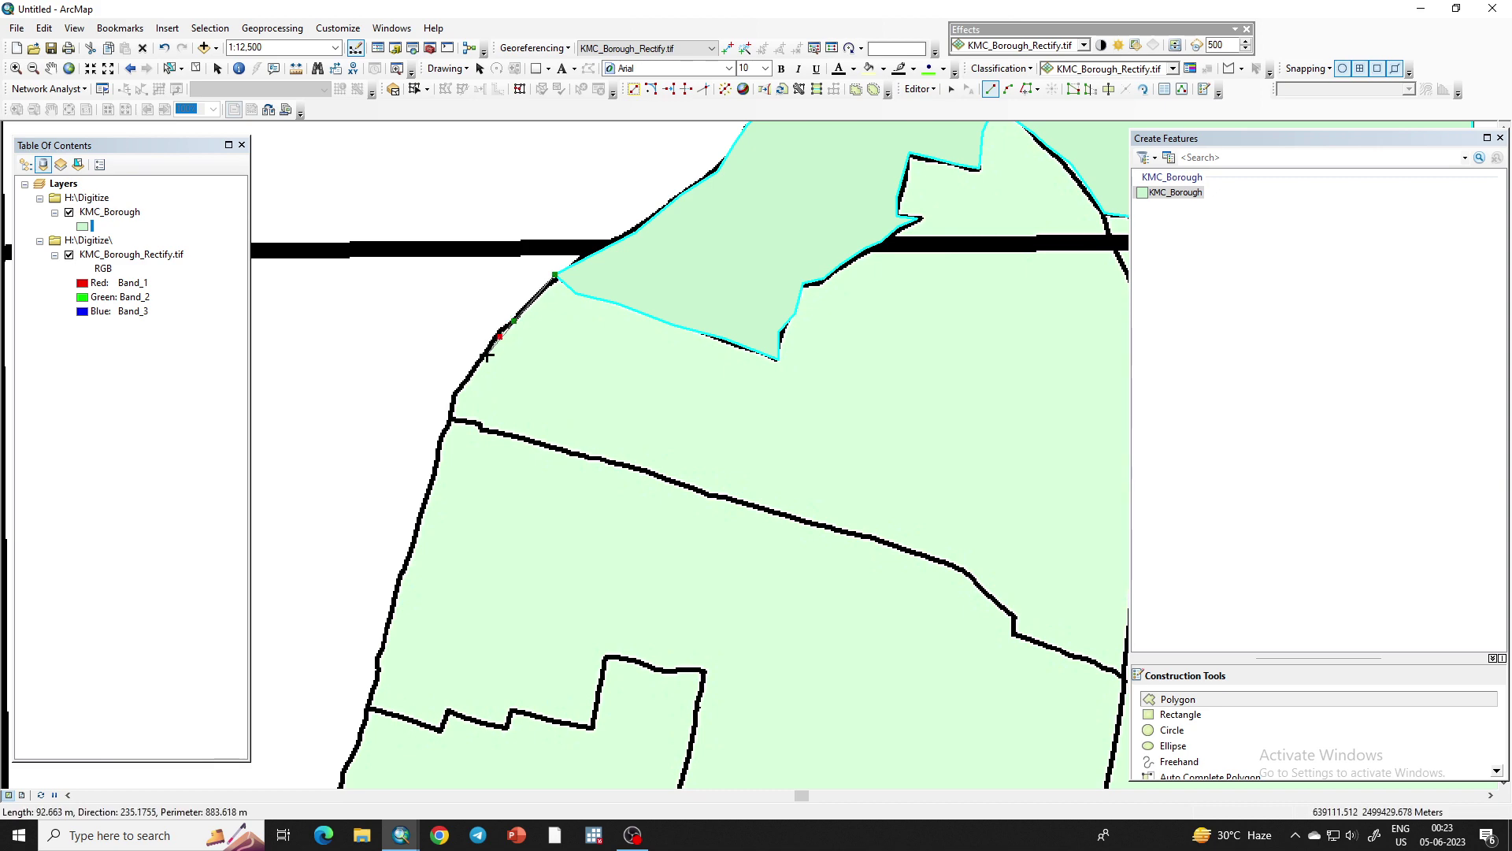
{"action": "left_click", "coordinate": [455, 398]}
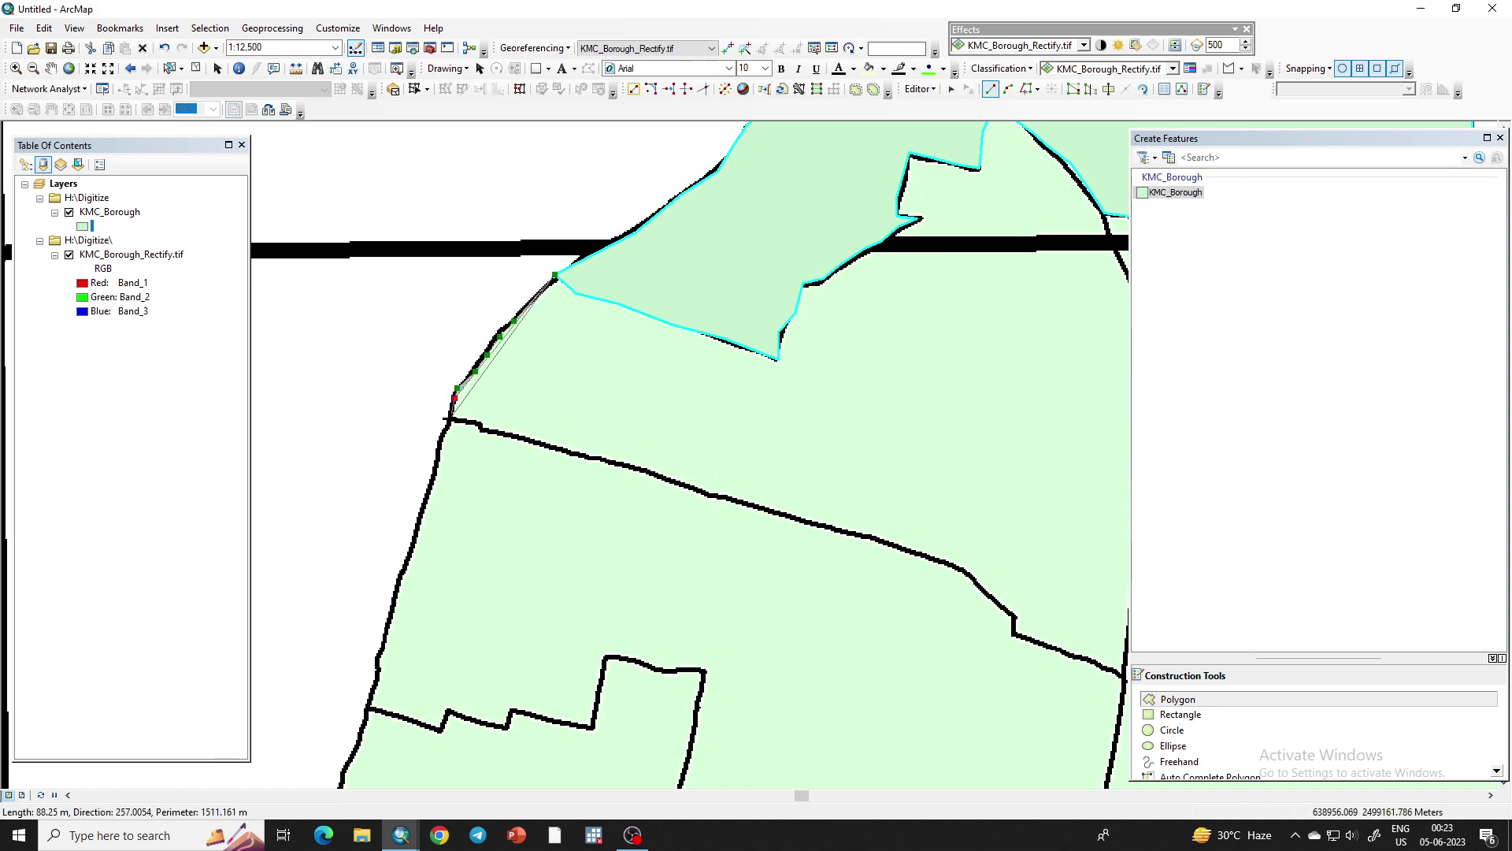
{"action": "left_click", "coordinate": [450, 418]}
Place vertices southeast along the western half of the new borough's southern boundary
{"action": "left_click", "coordinate": [478, 425]}
{"action": "left_click", "coordinate": [506, 440]}
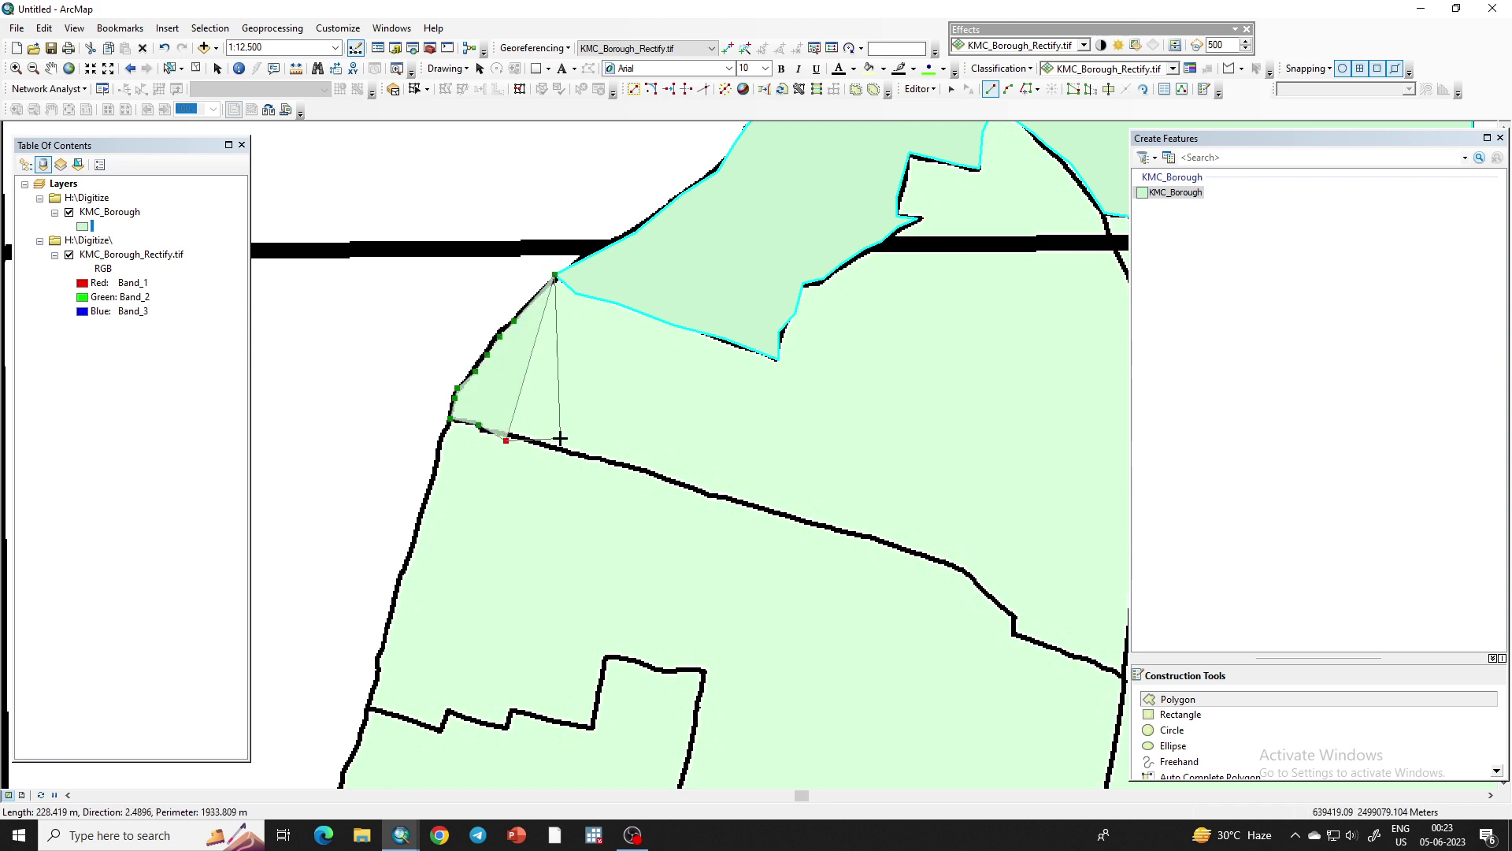
{"action": "left_click", "coordinate": [561, 449]}
{"action": "left_click", "coordinate": [610, 463]}
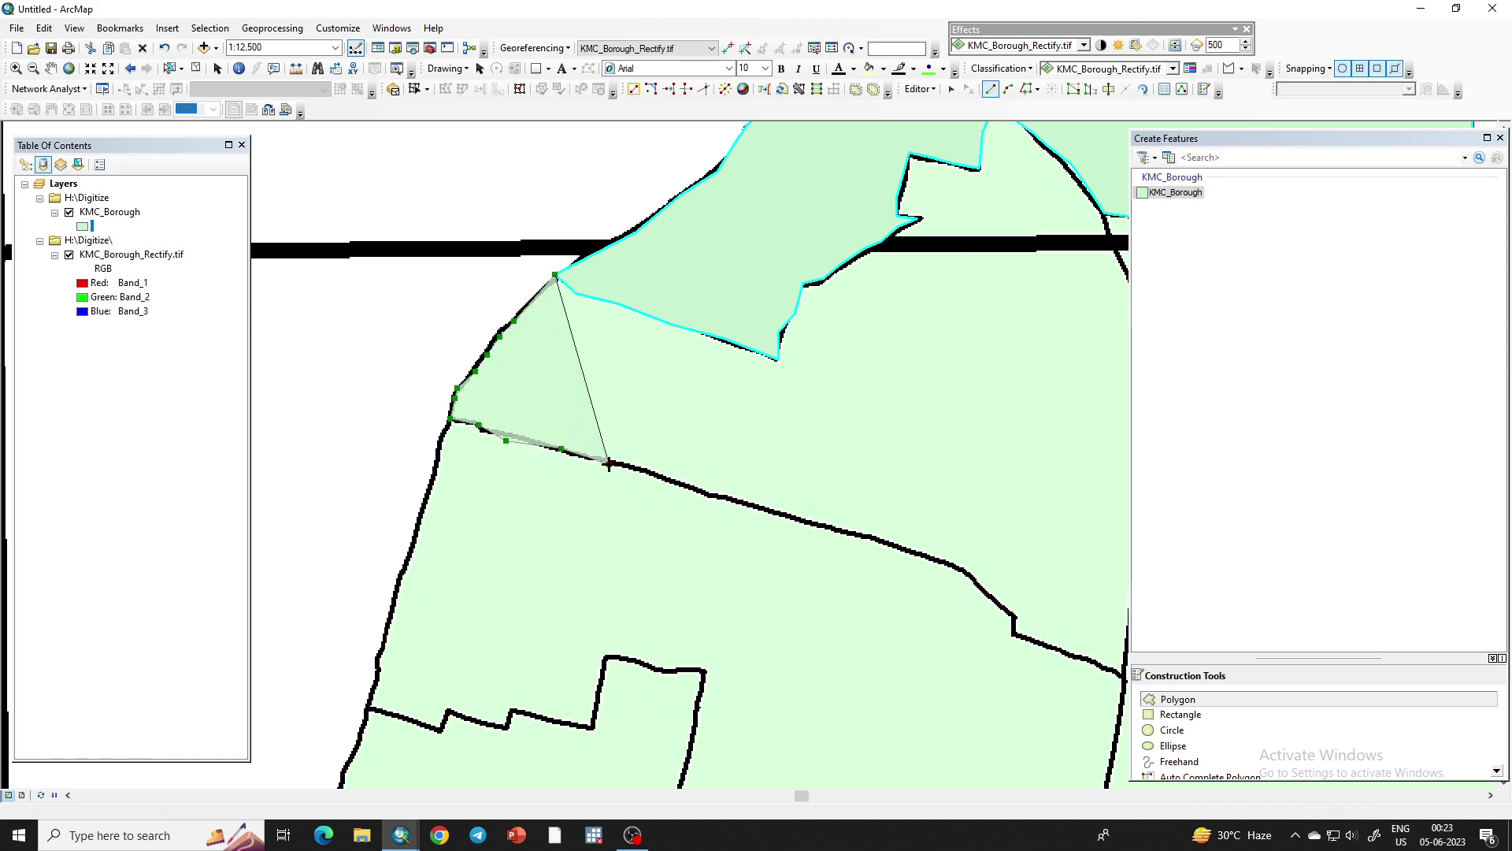
{"action": "left_click", "coordinate": [646, 470]}
{"action": "left_click", "coordinate": [690, 489]}
{"action": "left_click", "coordinate": [720, 496]}
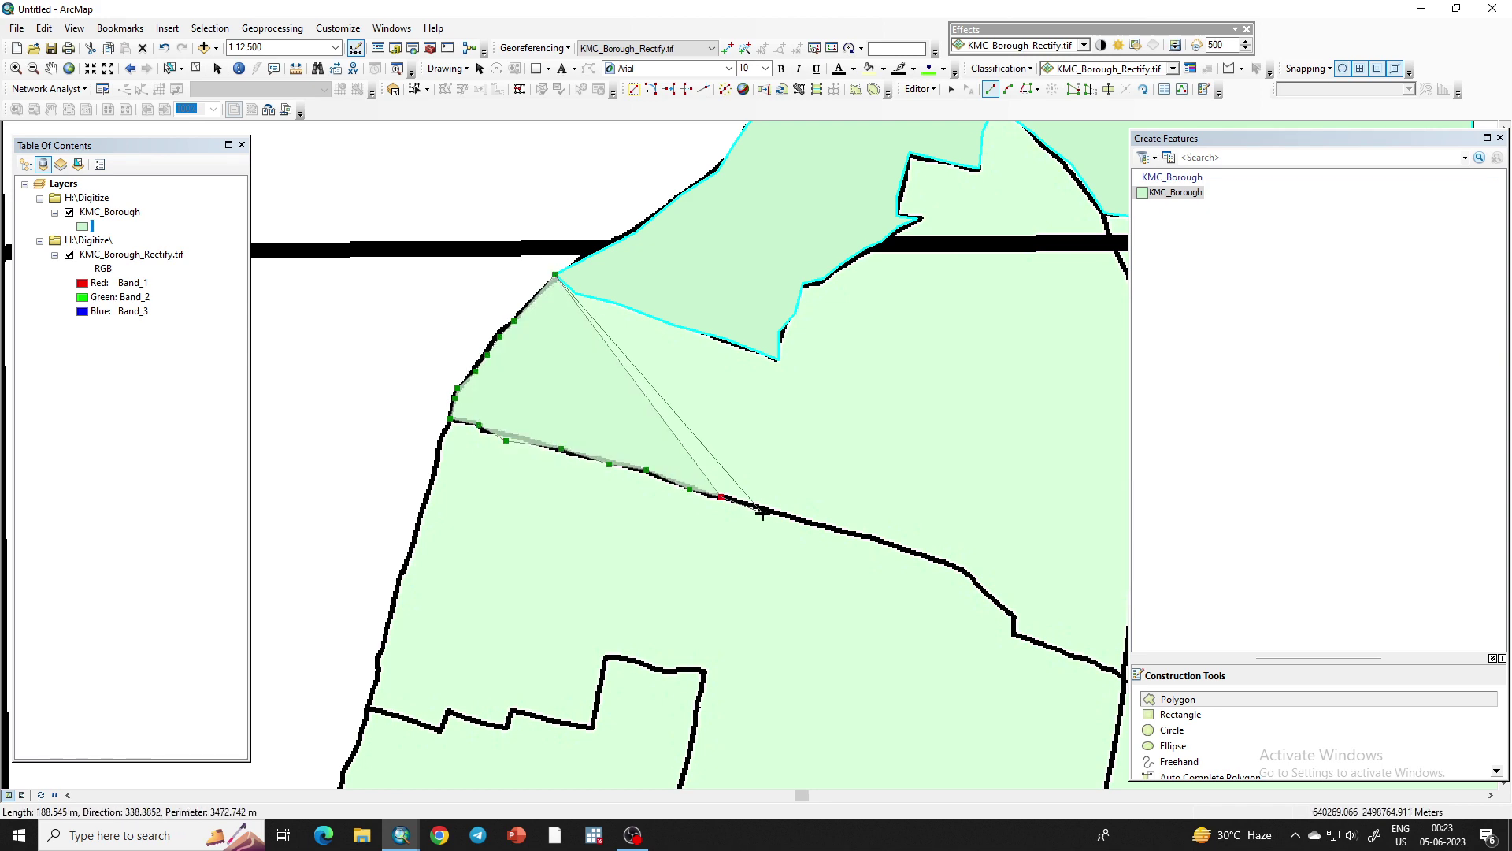
Continue the southern boundary southeast past the bend where it starts to descend more steeply
{"action": "left_click", "coordinate": [763, 513]}
{"action": "left_click", "coordinate": [779, 514]}
{"action": "left_click", "coordinate": [812, 524]}
{"action": "left_click", "coordinate": [874, 538]}
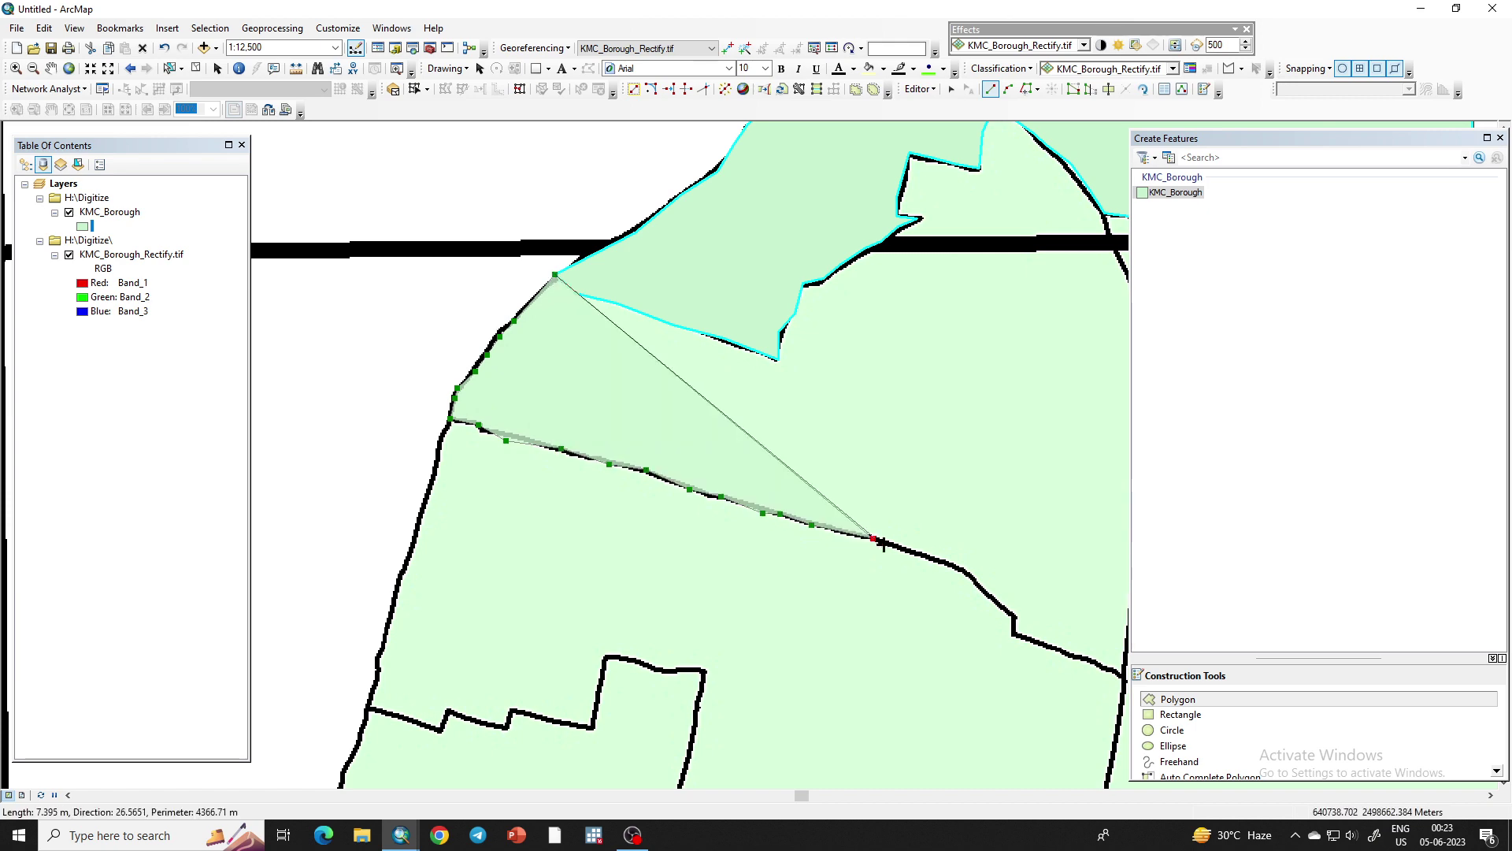
{"action": "left_click", "coordinate": [913, 555]}
{"action": "left_click", "coordinate": [951, 562]}
{"action": "left_click", "coordinate": [978, 586]}
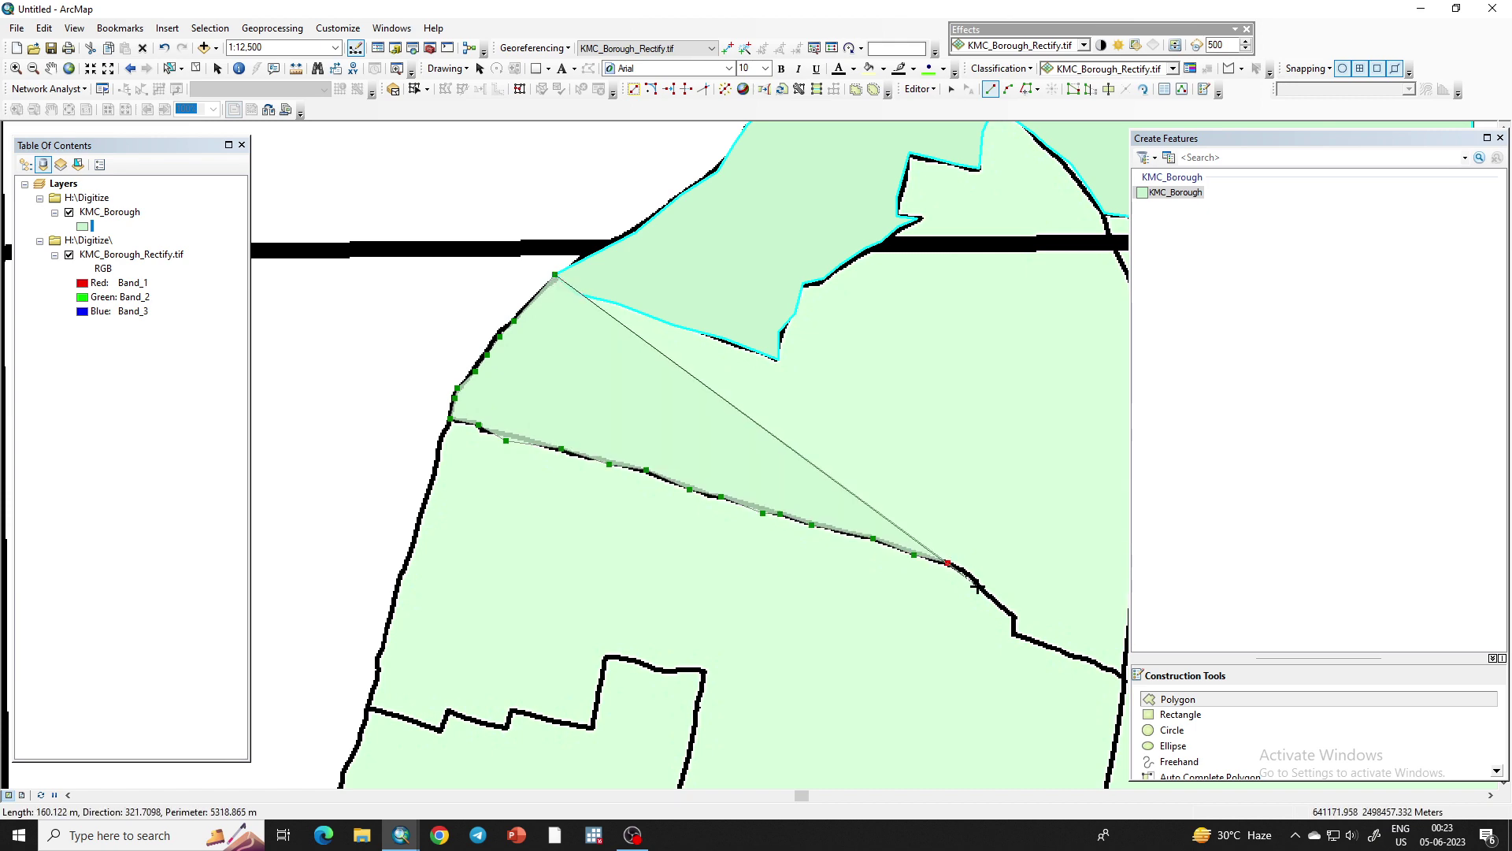
Trace the southern boundary around the small vertical jog to its junction with the eastern boundary
{"action": "left_click", "coordinate": [1008, 605]}
{"action": "left_click", "coordinate": [1017, 618]}
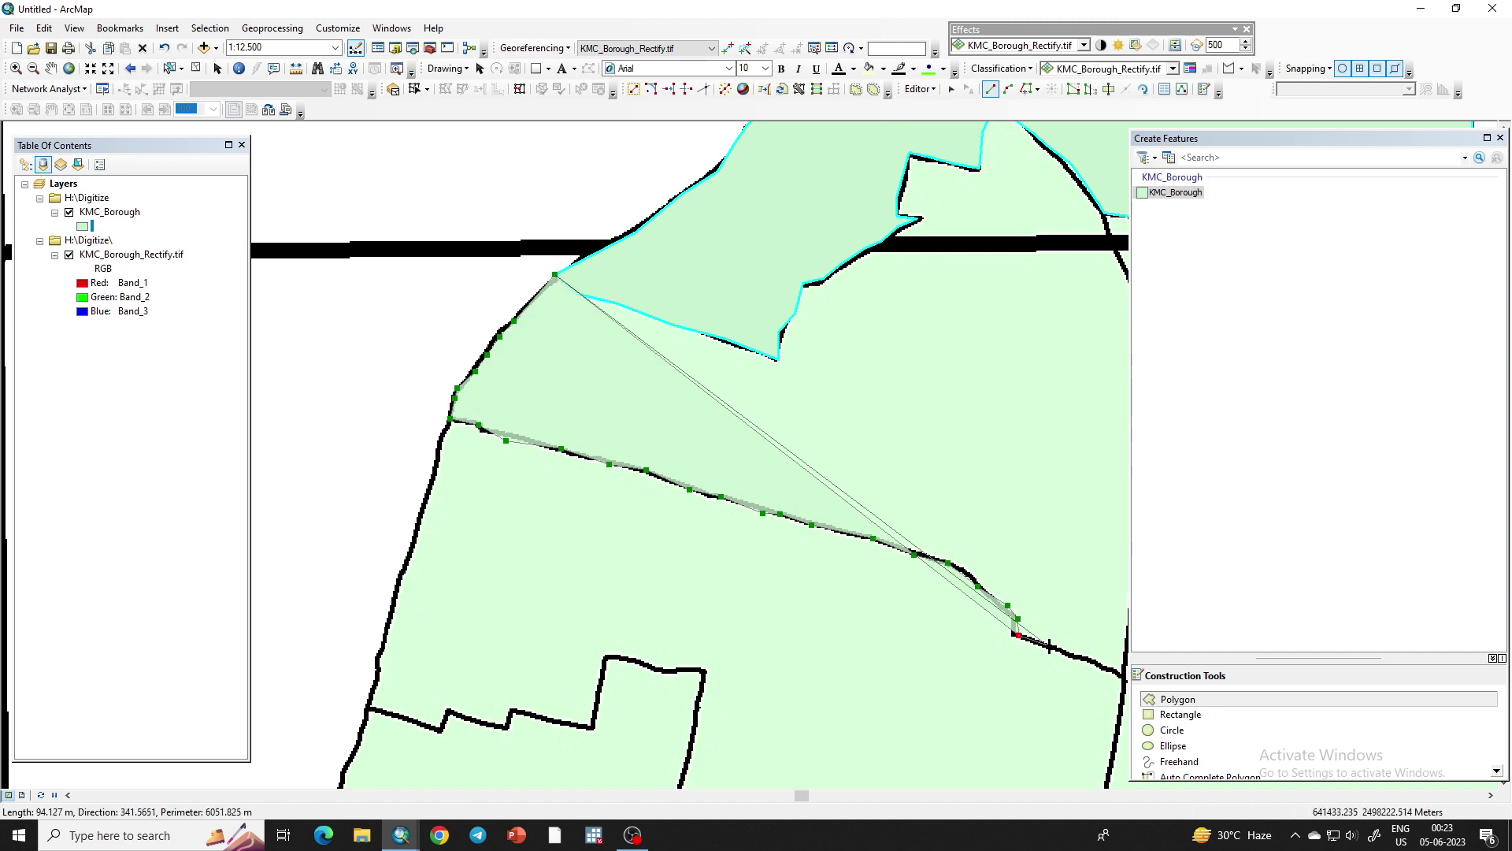
{"action": "scroll", "coordinate": [1003, 628], "scroll_direction": "down", "scroll_amount": 2}
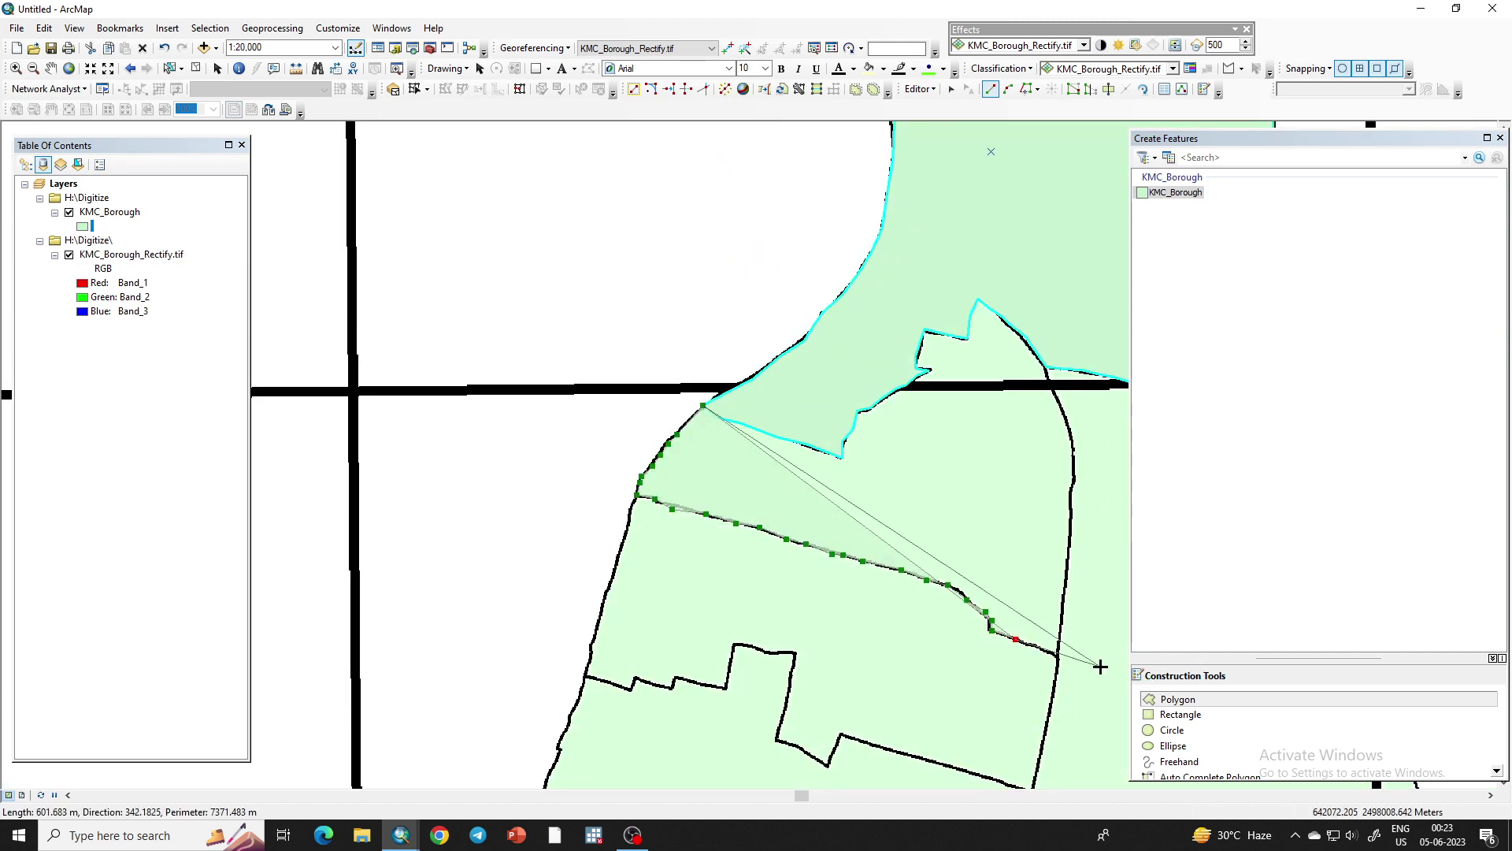
{"action": "scroll", "coordinate": [1066, 662], "scroll_direction": "up", "scroll_amount": 1}
{"action": "left_click", "coordinate": [1044, 653]}
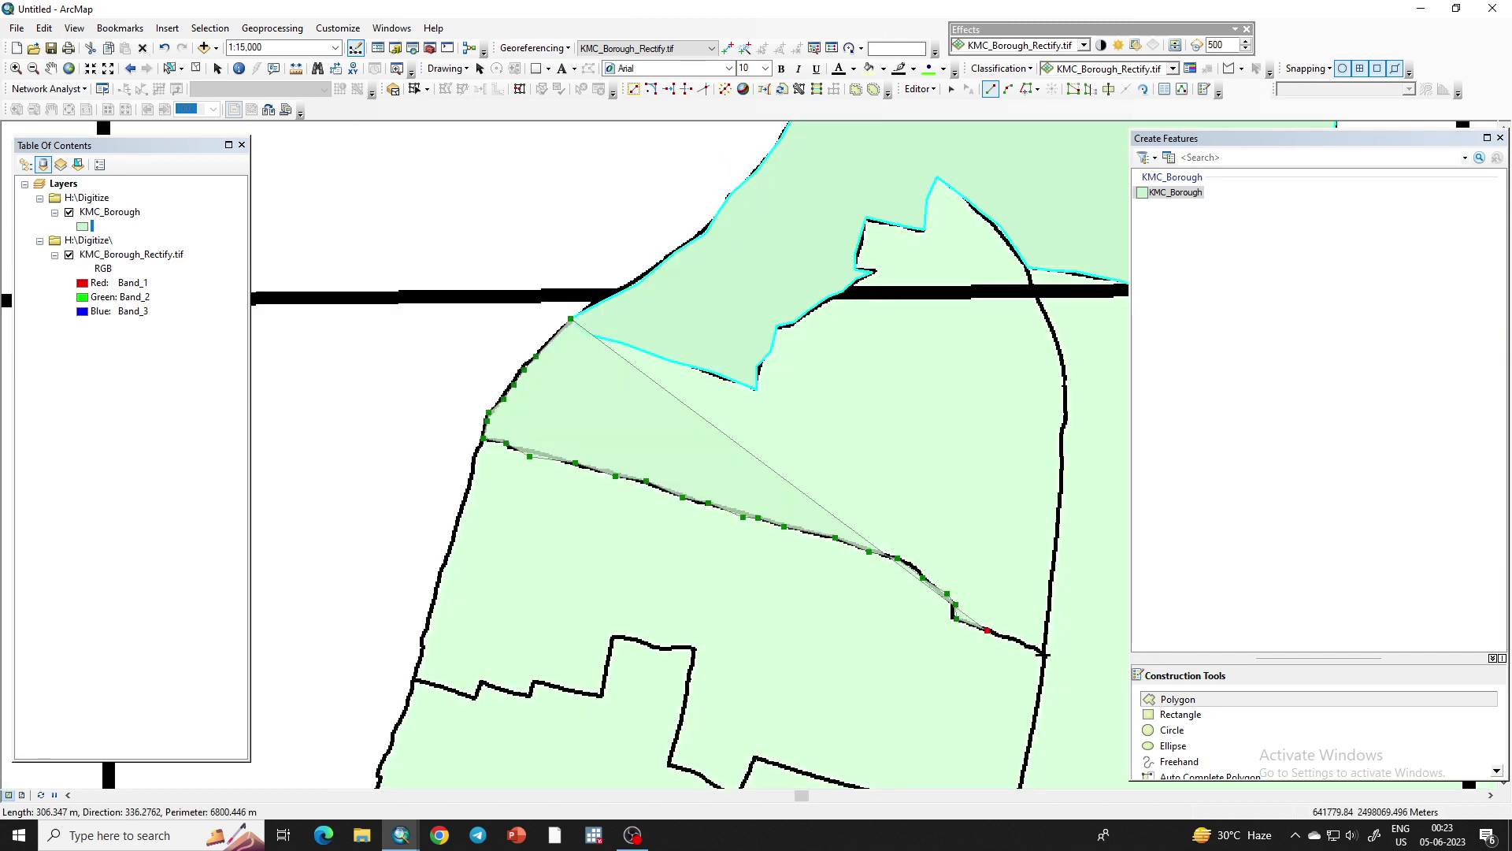
Place vertices north along the eastern boundary from the southeast corner to the start of its northwest curve
{"action": "left_click", "coordinate": [1050, 612]}
{"action": "left_click", "coordinate": [1057, 547]}
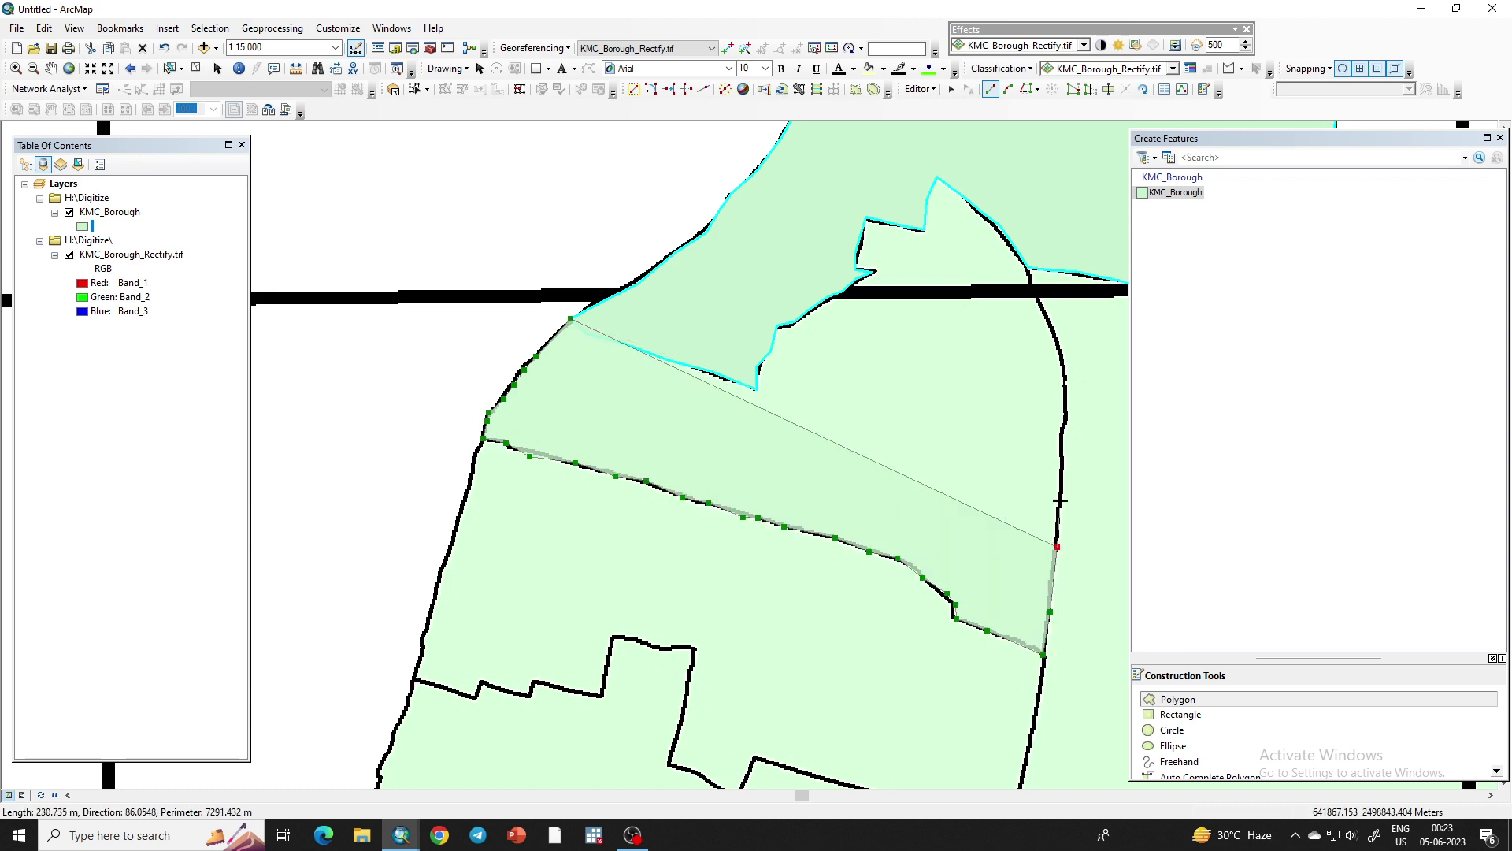
{"action": "left_click", "coordinate": [1061, 501]}
{"action": "left_click", "coordinate": [1060, 456]}
{"action": "left_click", "coordinate": [1060, 424]}
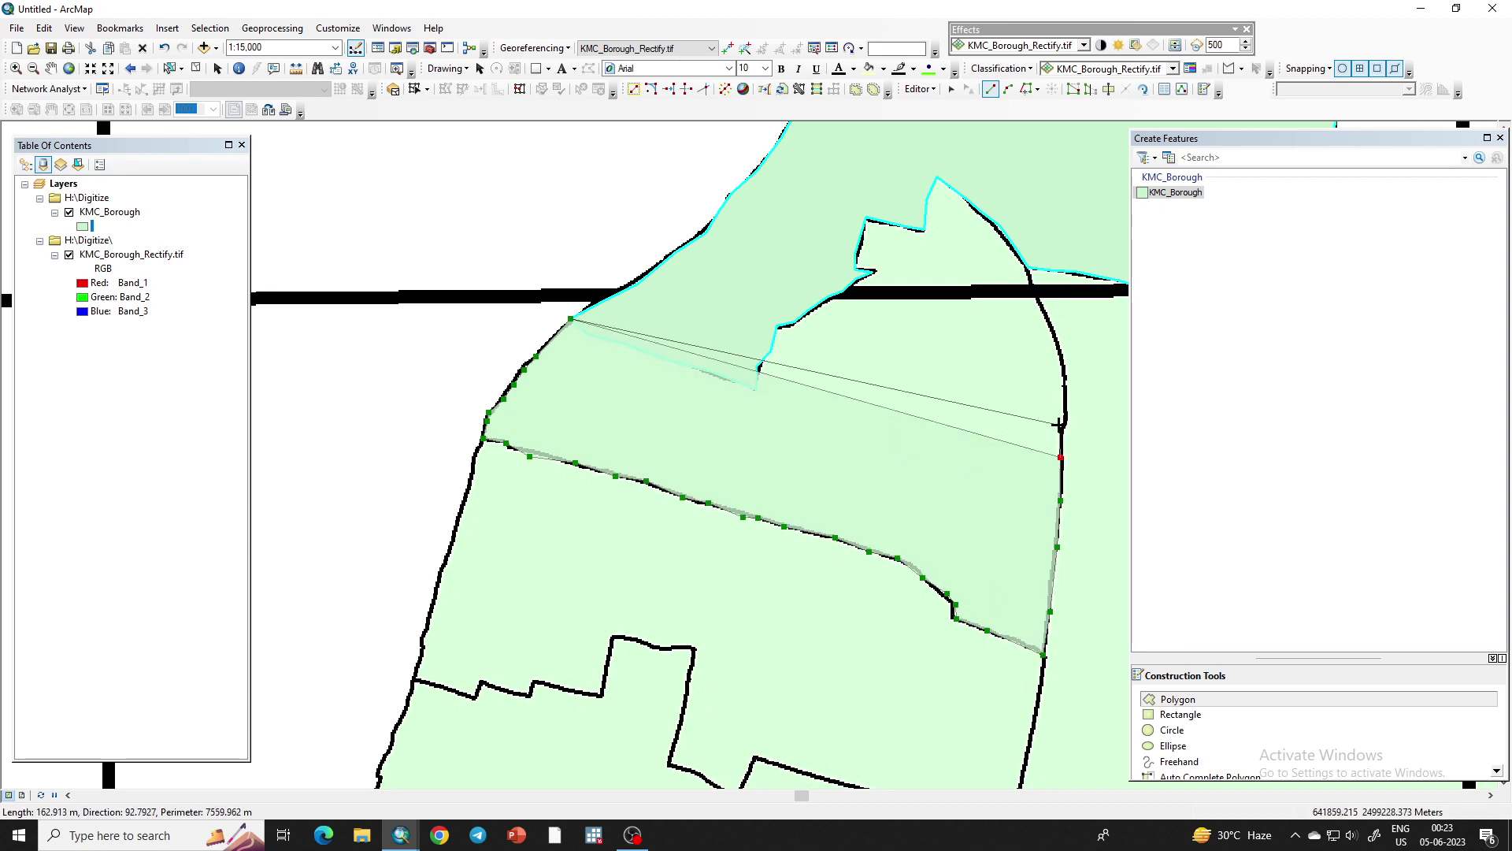
{"action": "left_click", "coordinate": [1066, 406]}
{"action": "left_click", "coordinate": [1065, 368]}
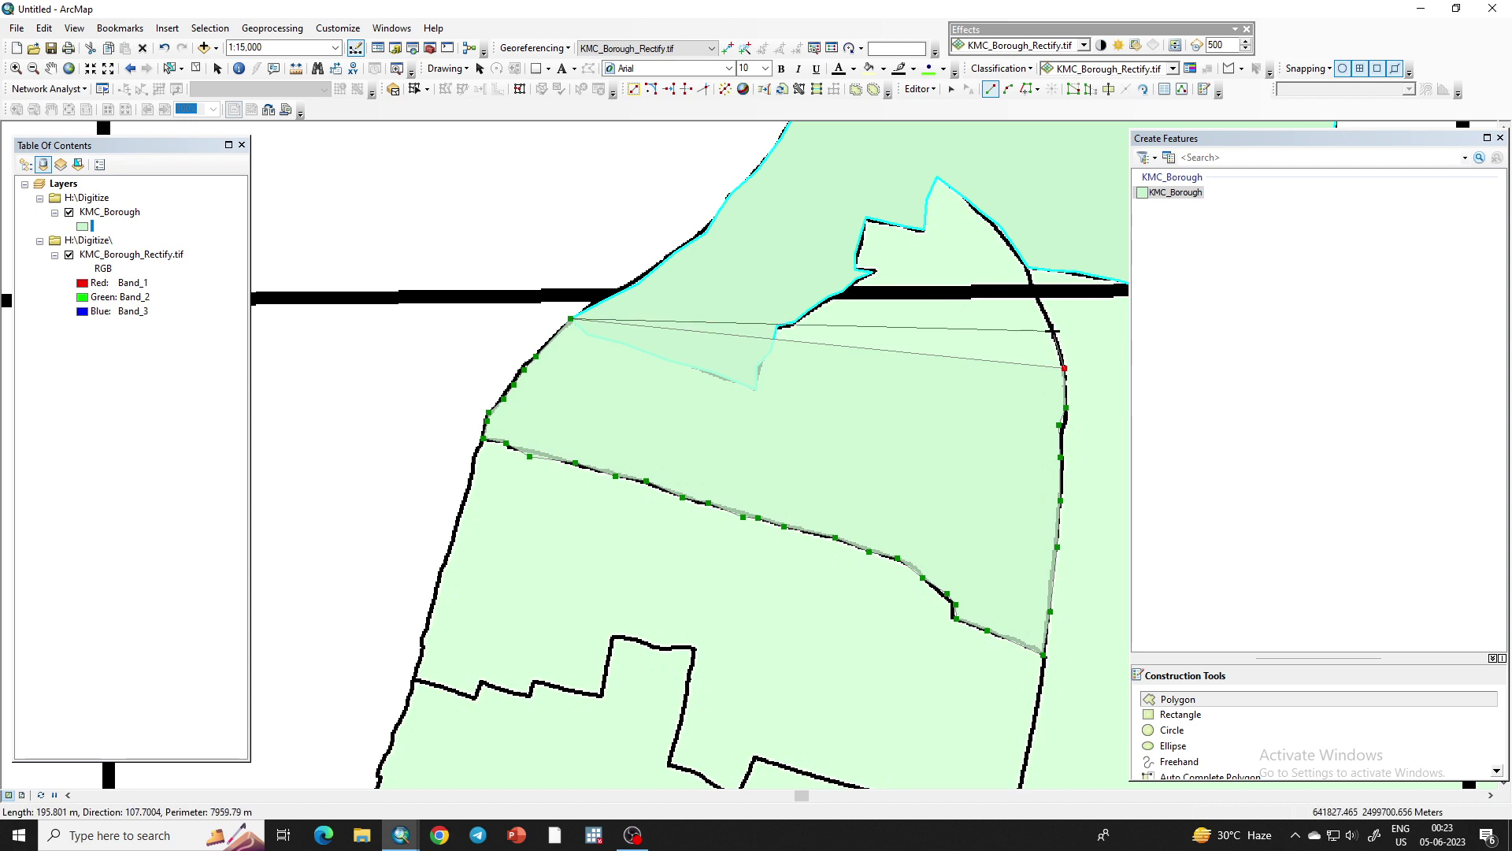
Continue northwest across the grid line, snap to the finished borough's vertex at the junction, and switch to the Trace tool
{"action": "left_click", "coordinate": [1054, 331]}
{"action": "left_click", "coordinate": [1040, 306]}
{"action": "left_click", "coordinate": [1035, 293]}
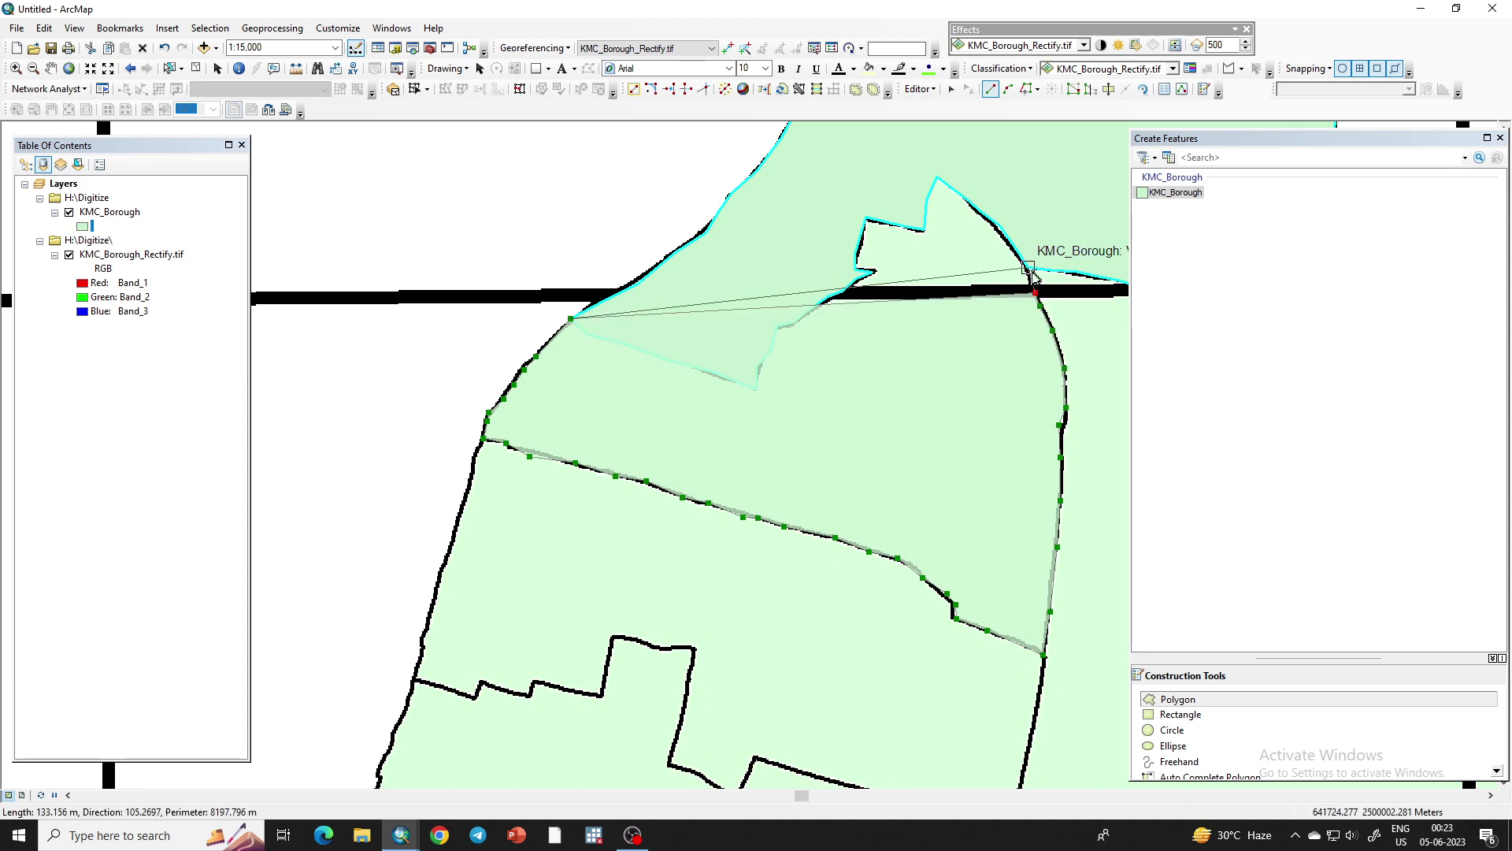
{"action": "left_click", "coordinate": [1030, 272]}
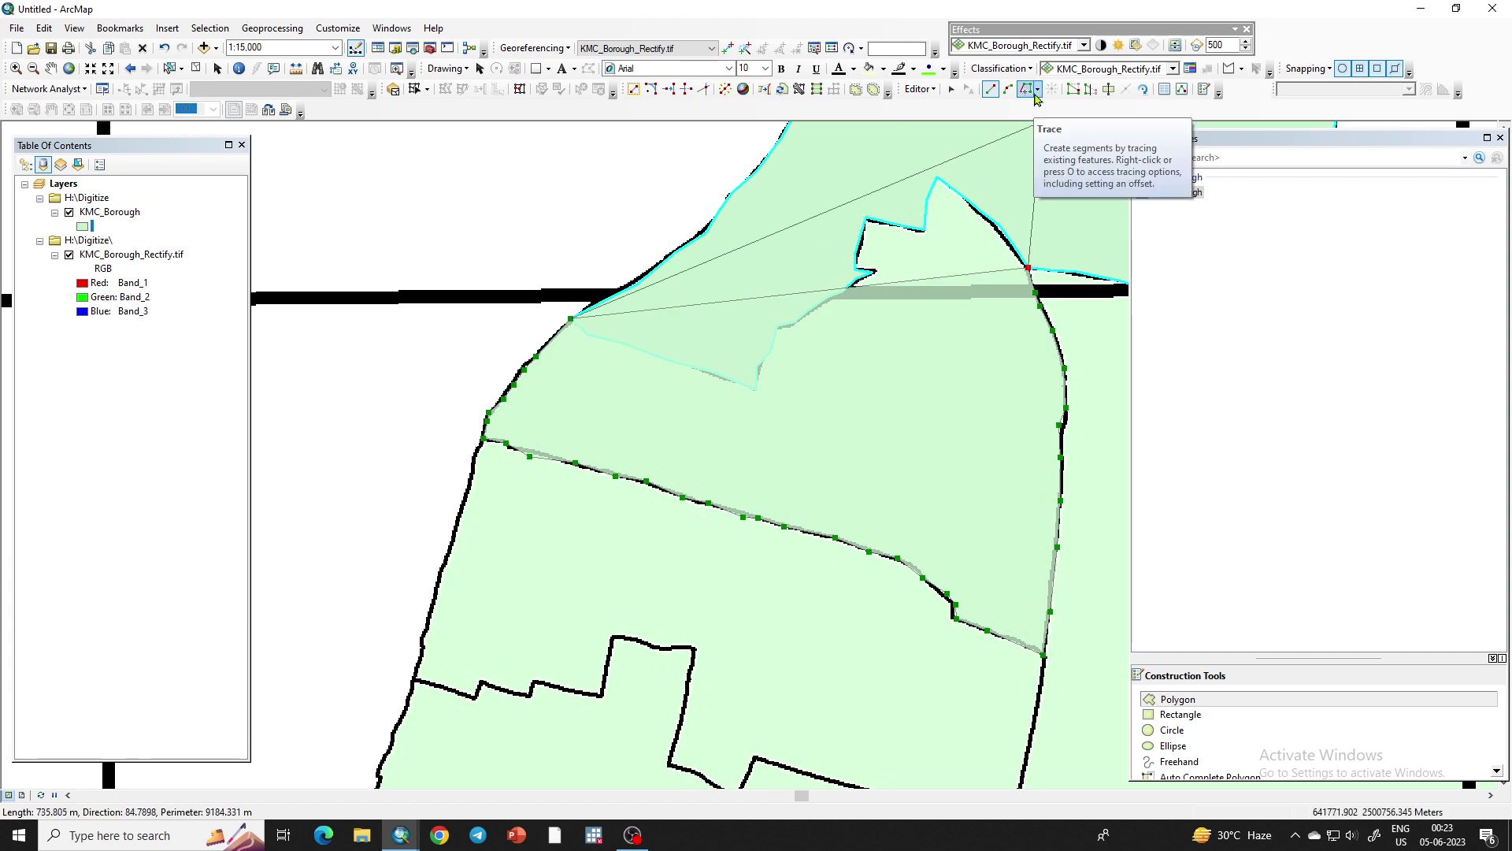
{"action": "left_click", "coordinate": [1033, 93]}
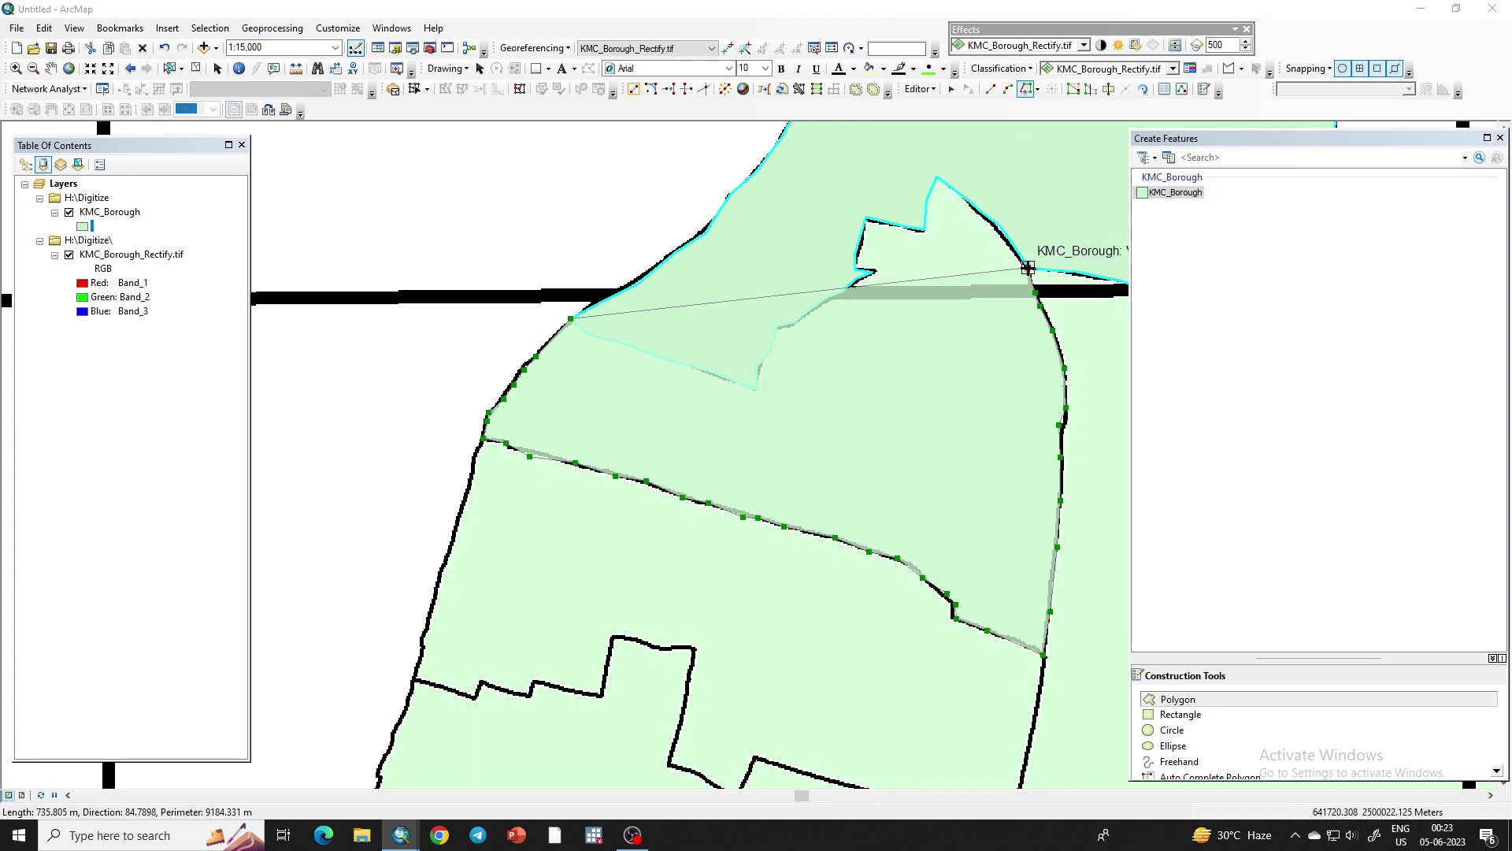
Trace the finished borough's shared edge from the northeast junction around its notches to the western start vertex and finish the polygon
{"action": "left_click", "coordinate": [1030, 268]}
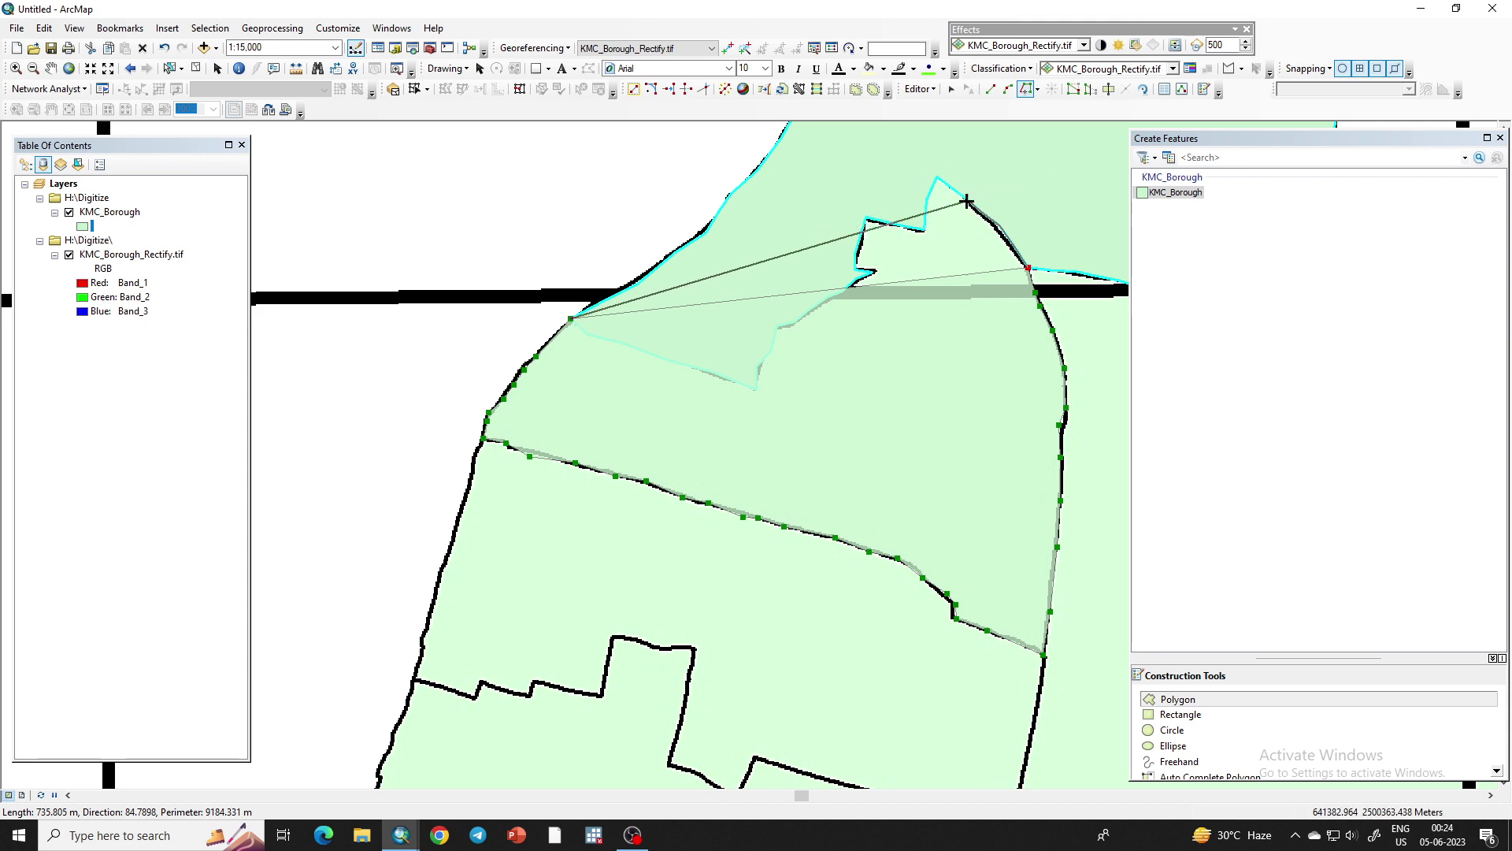
{"action": "left_click", "coordinate": [968, 201]}
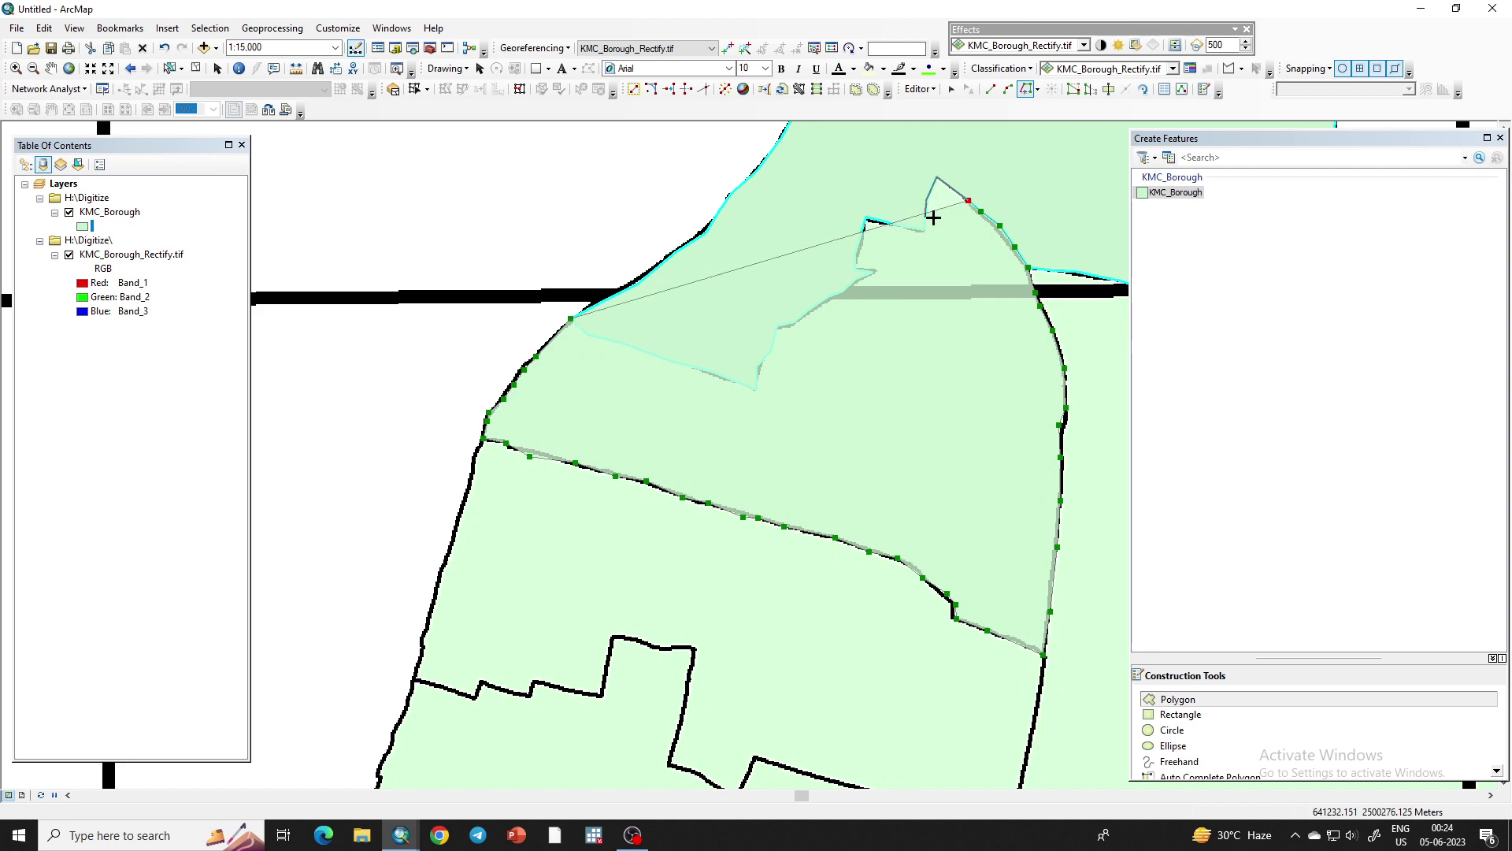
{"action": "left_click", "coordinate": [937, 176]}
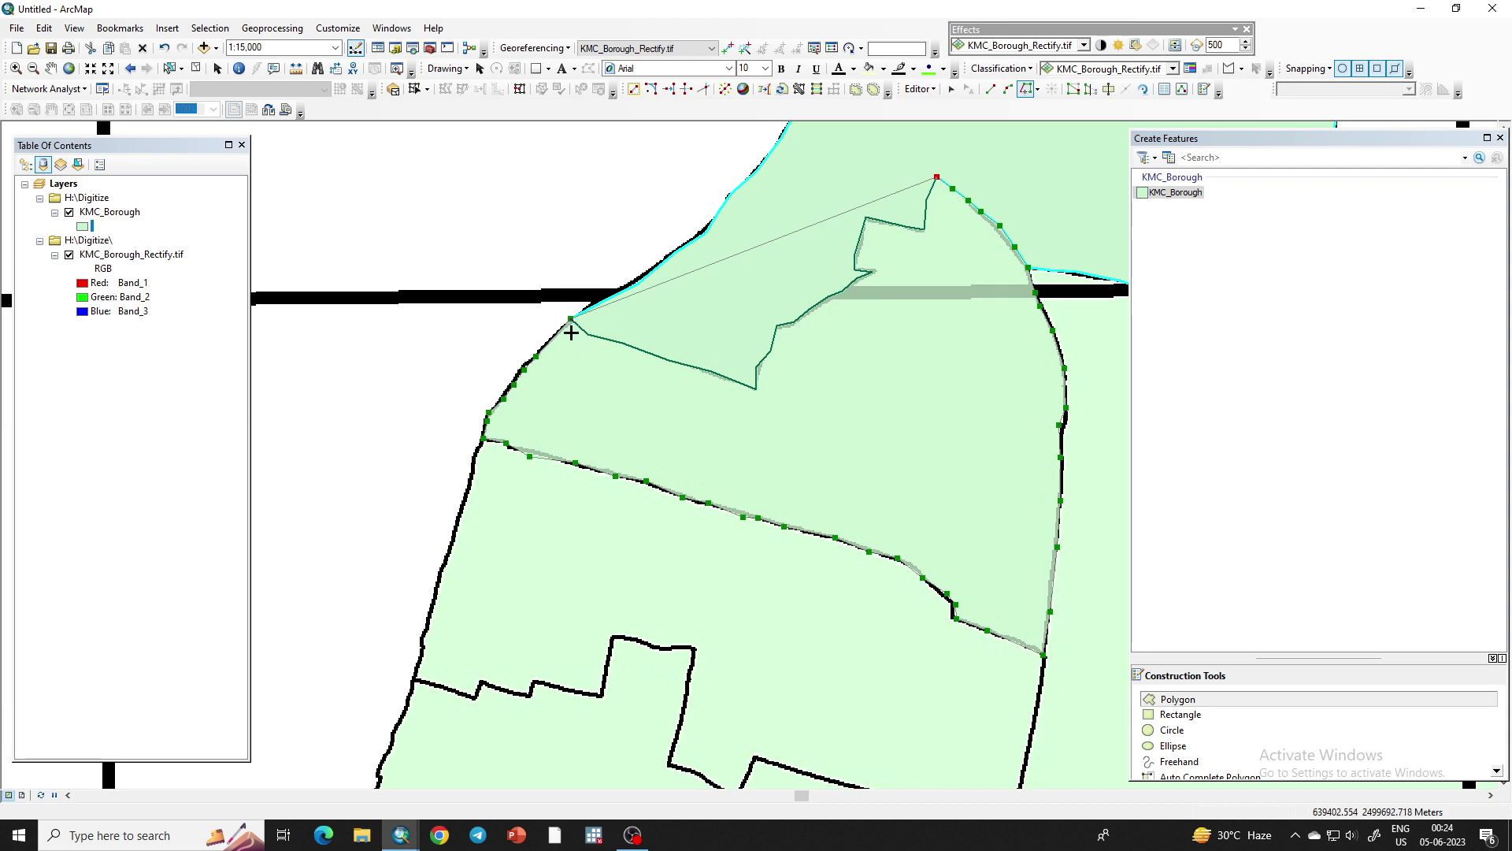
{"action": "double_click", "coordinate": [565, 324]}
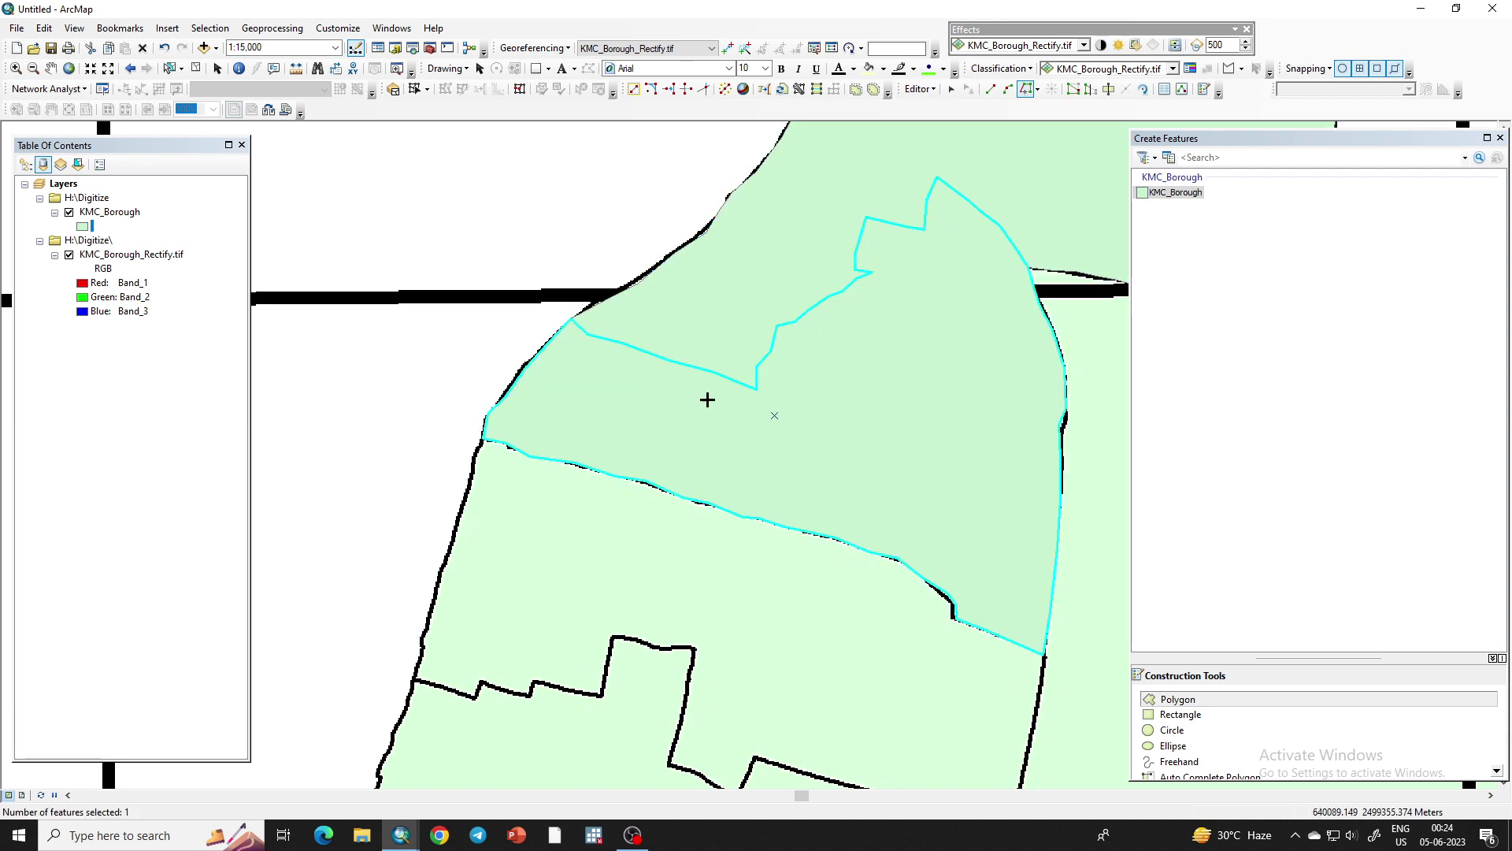
Start the next borough polygon at the finished borough's southeast corner and trace its southern edge to the southwest corner with the Trace tool
{"action": "scroll", "coordinate": [675, 336], "scroll_direction": "up", "scroll_amount": 2}
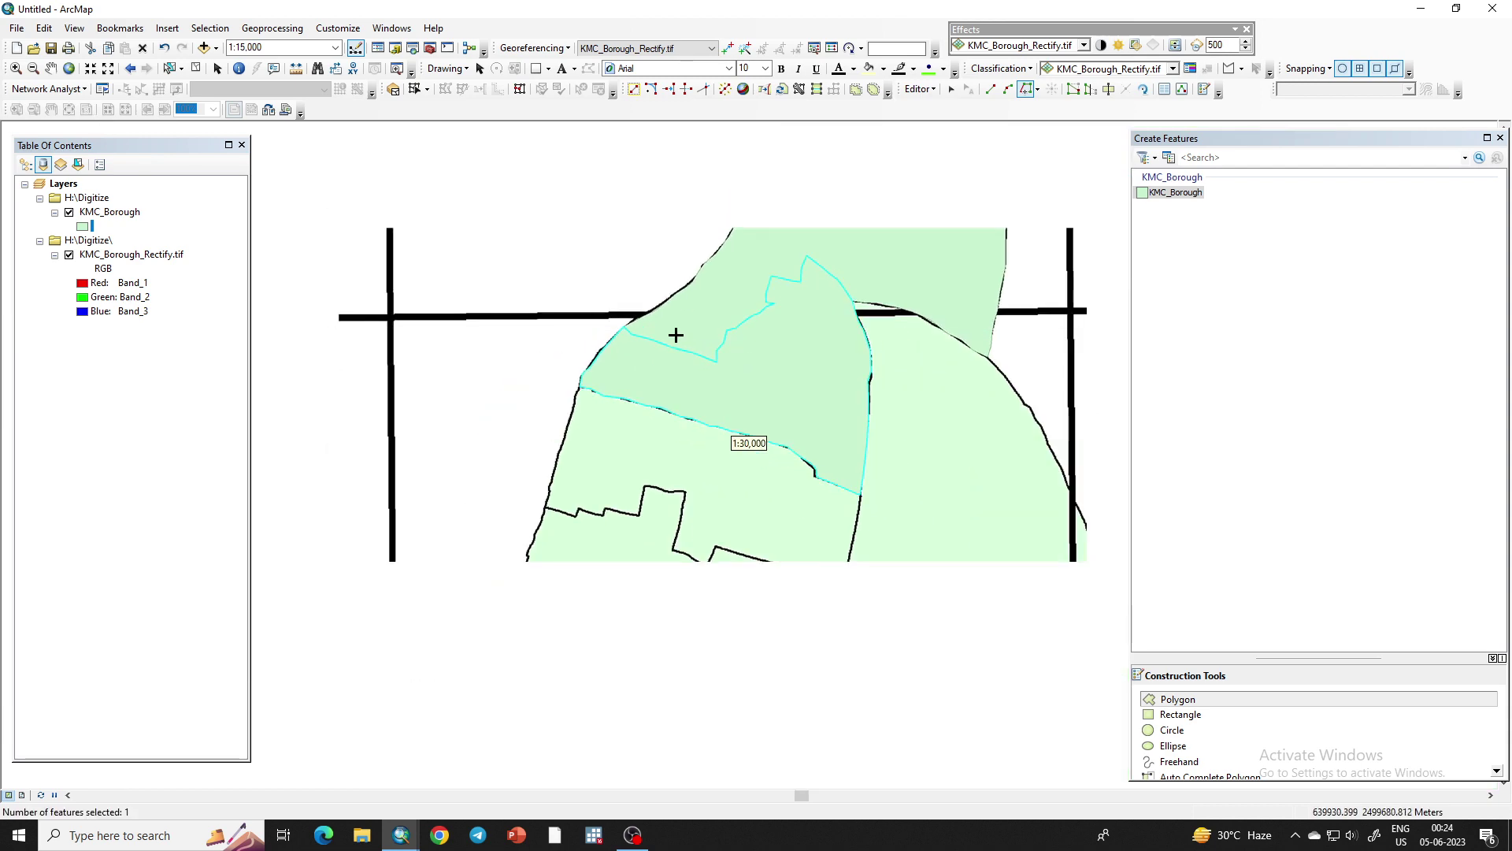
{"action": "scroll", "coordinate": [631, 299], "scroll_direction": "up", "scroll_amount": 2}
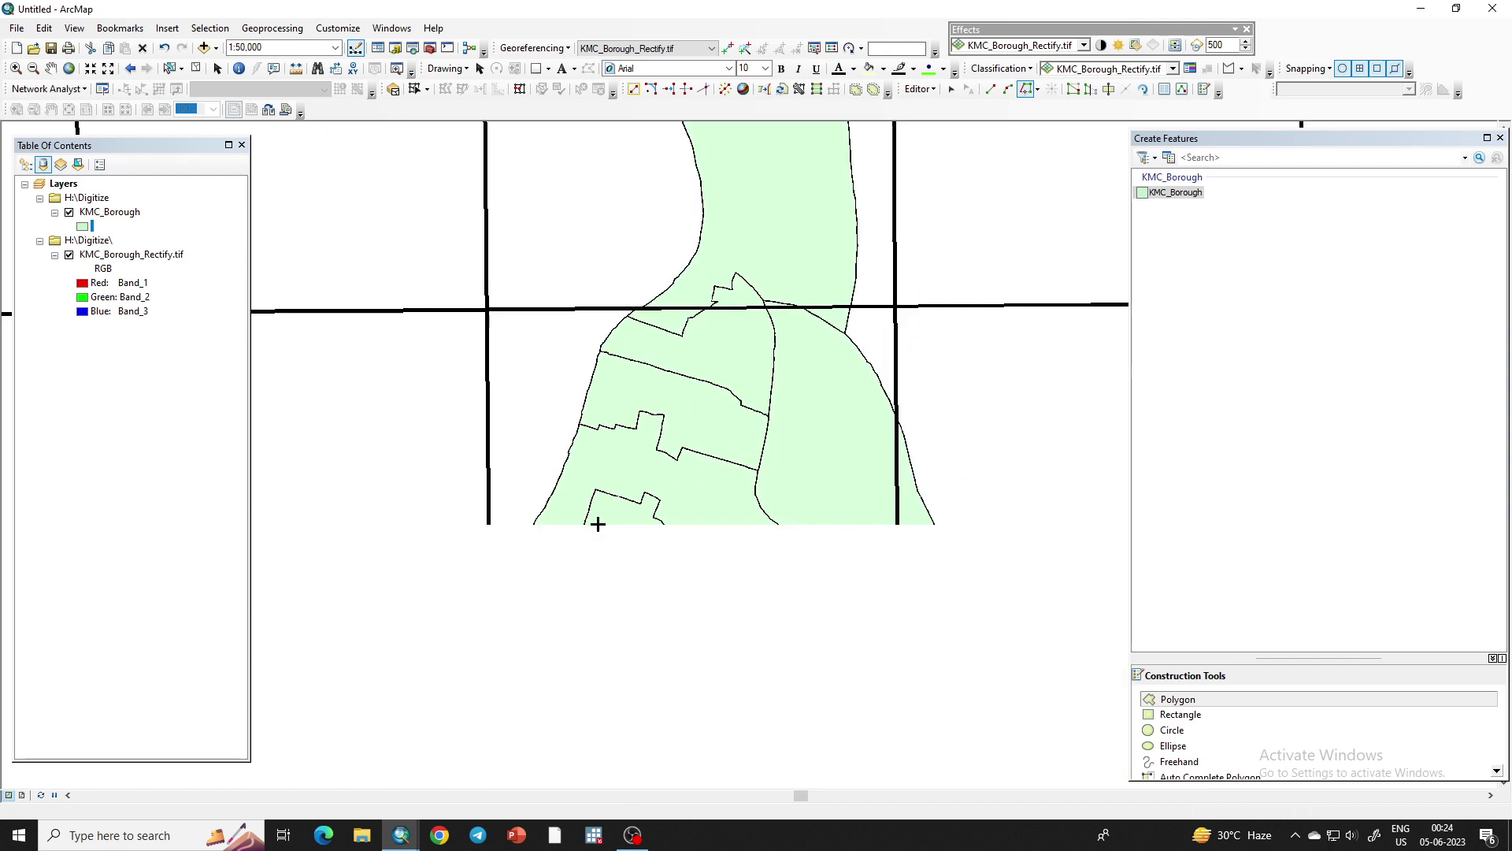
{"action": "scroll", "coordinate": [687, 561], "scroll_direction": "down", "scroll_amount": 2}
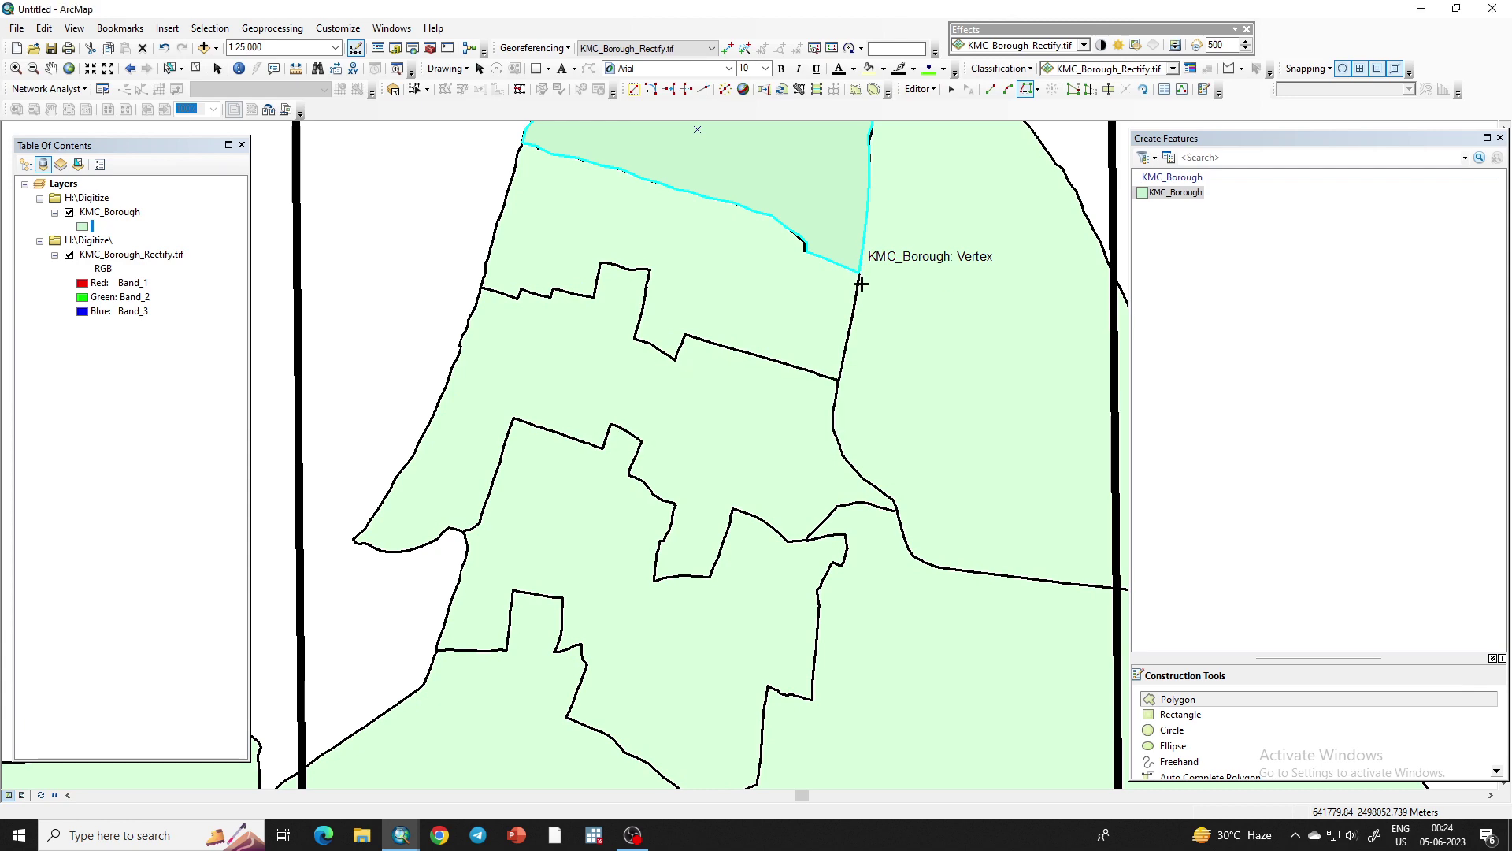
{"action": "left_click", "coordinate": [1026, 89]}
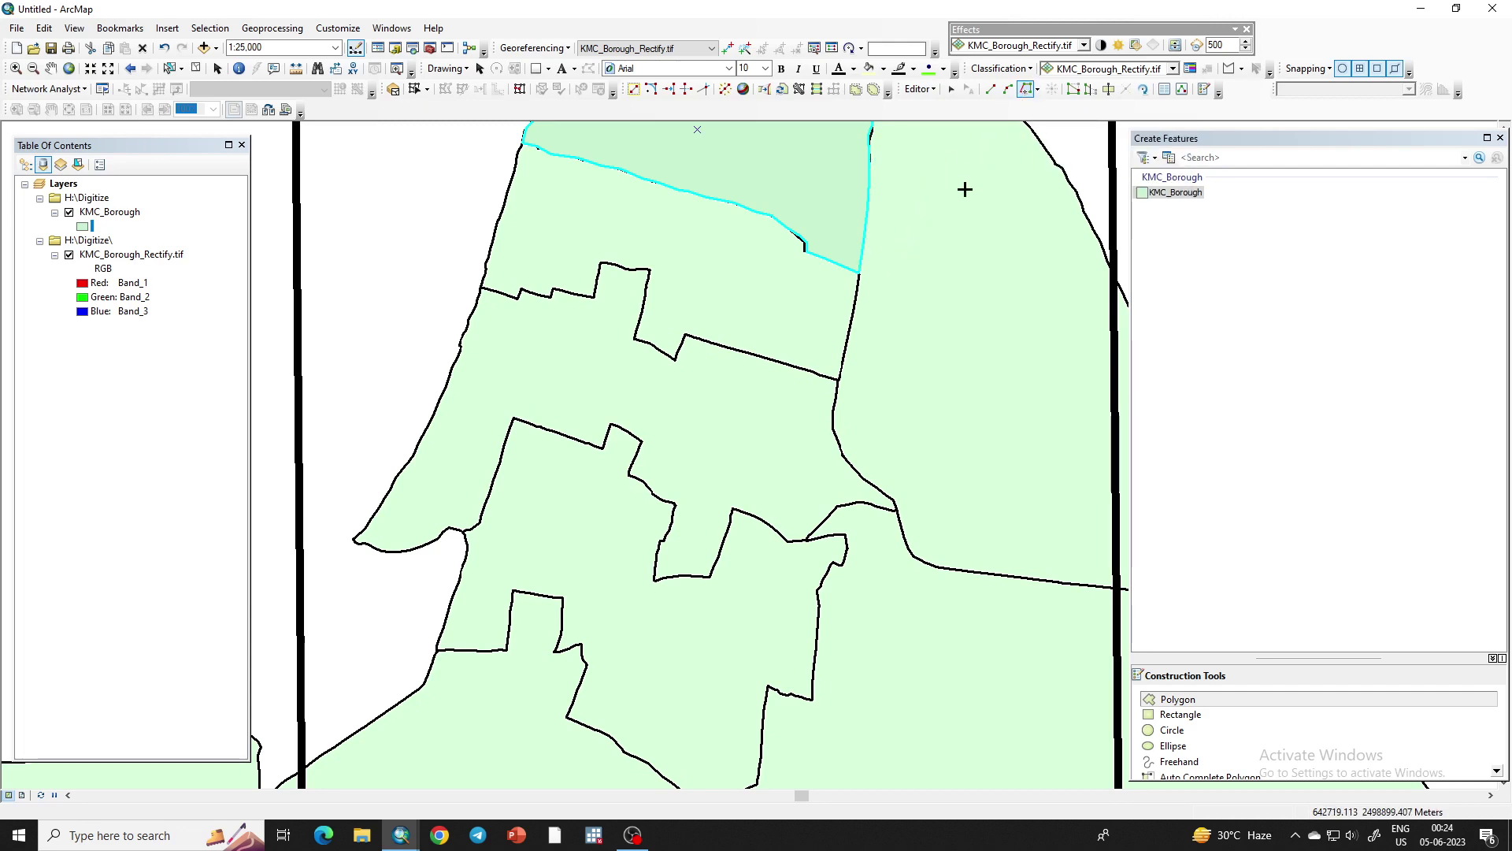
{"action": "double_click", "coordinate": [861, 273]}
{"action": "left_click", "coordinate": [875, 280]}
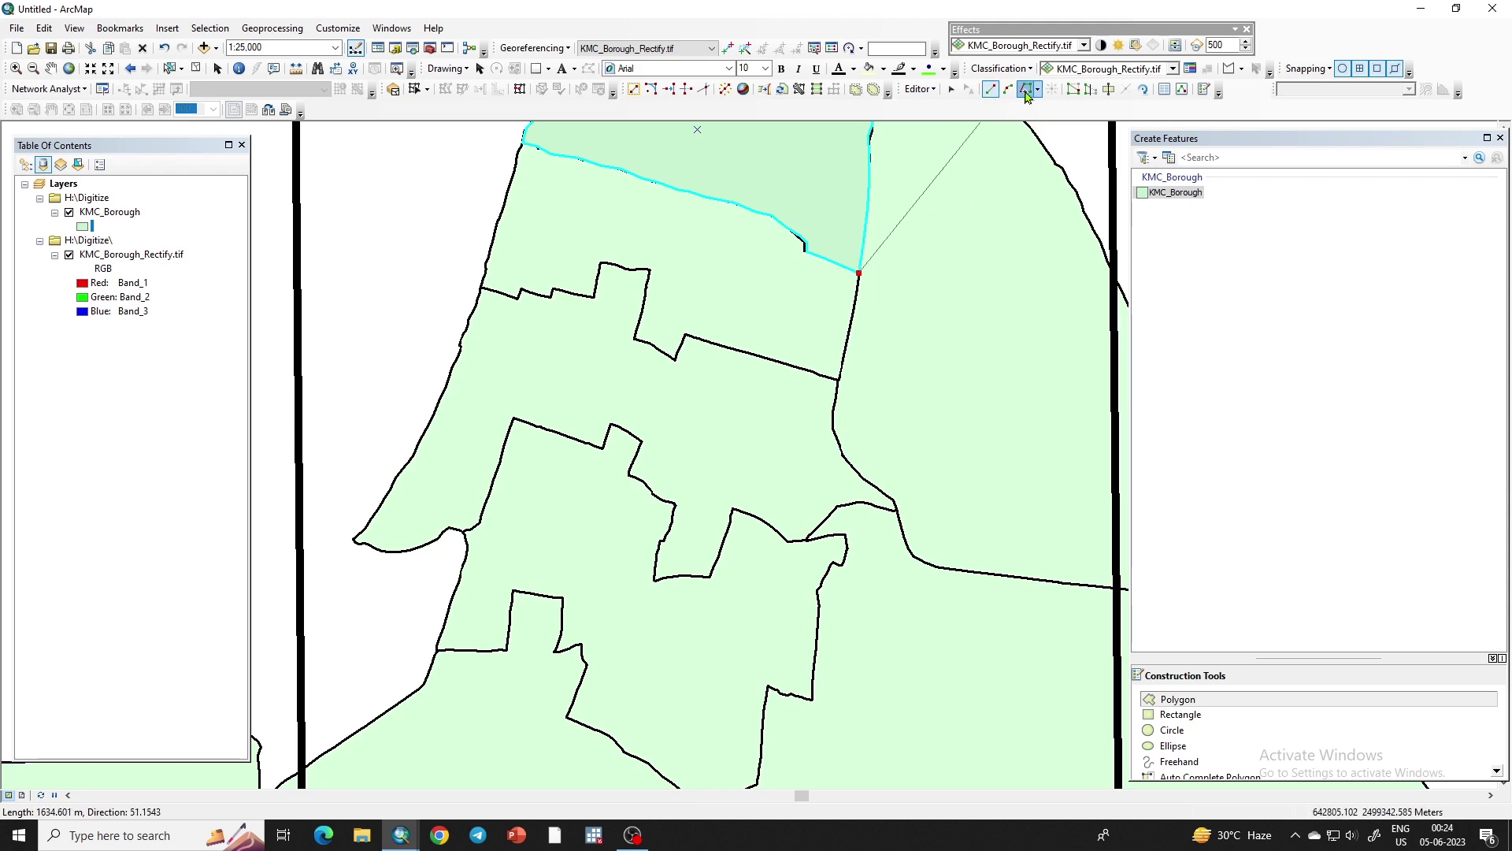
{"action": "left_click", "coordinate": [1026, 92]}
{"action": "left_click", "coordinate": [859, 273]}
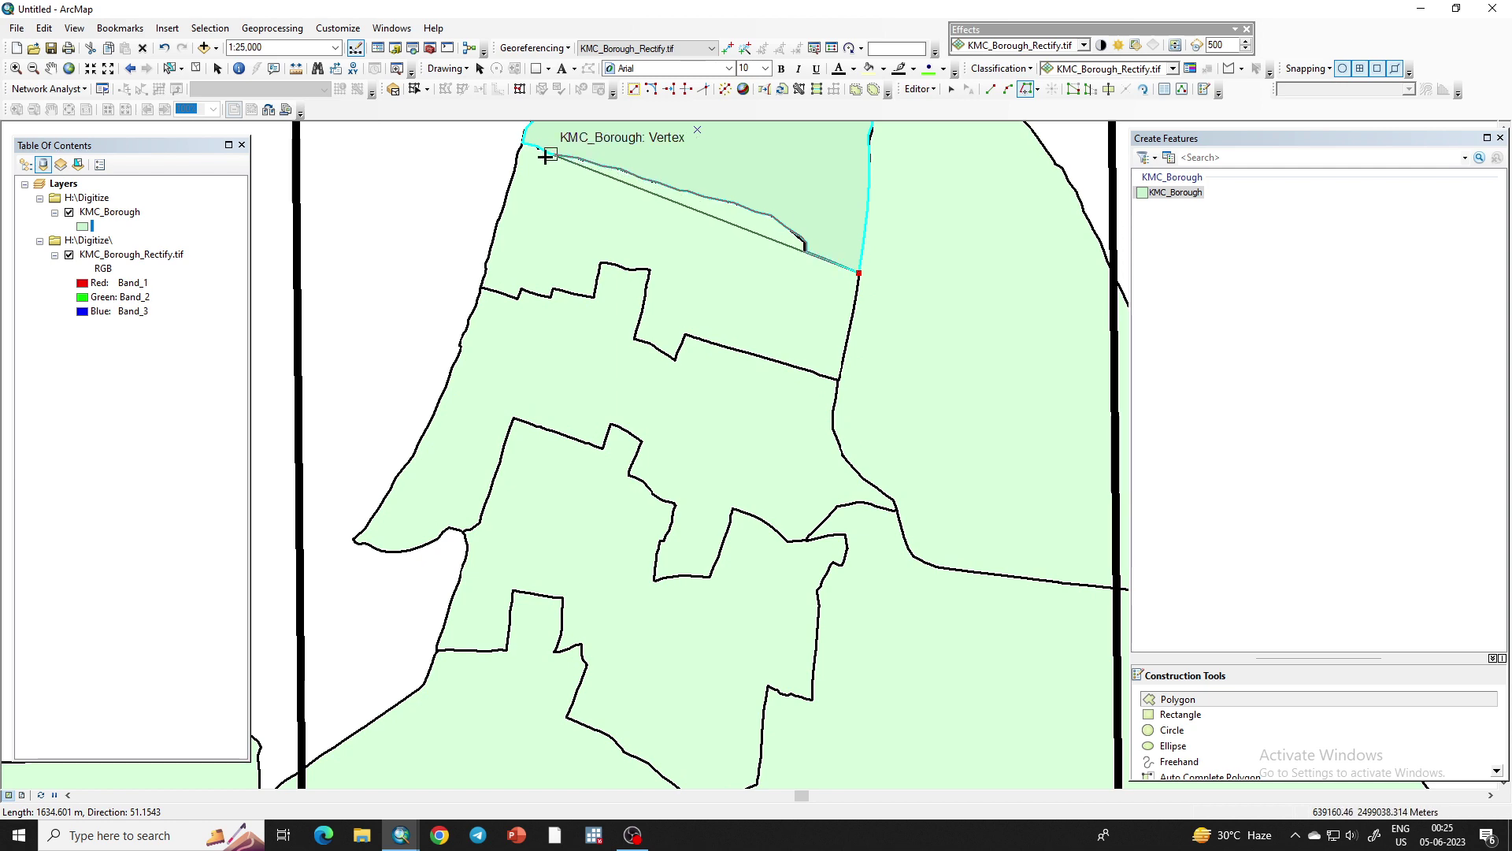
{"action": "left_click", "coordinate": [523, 145]}
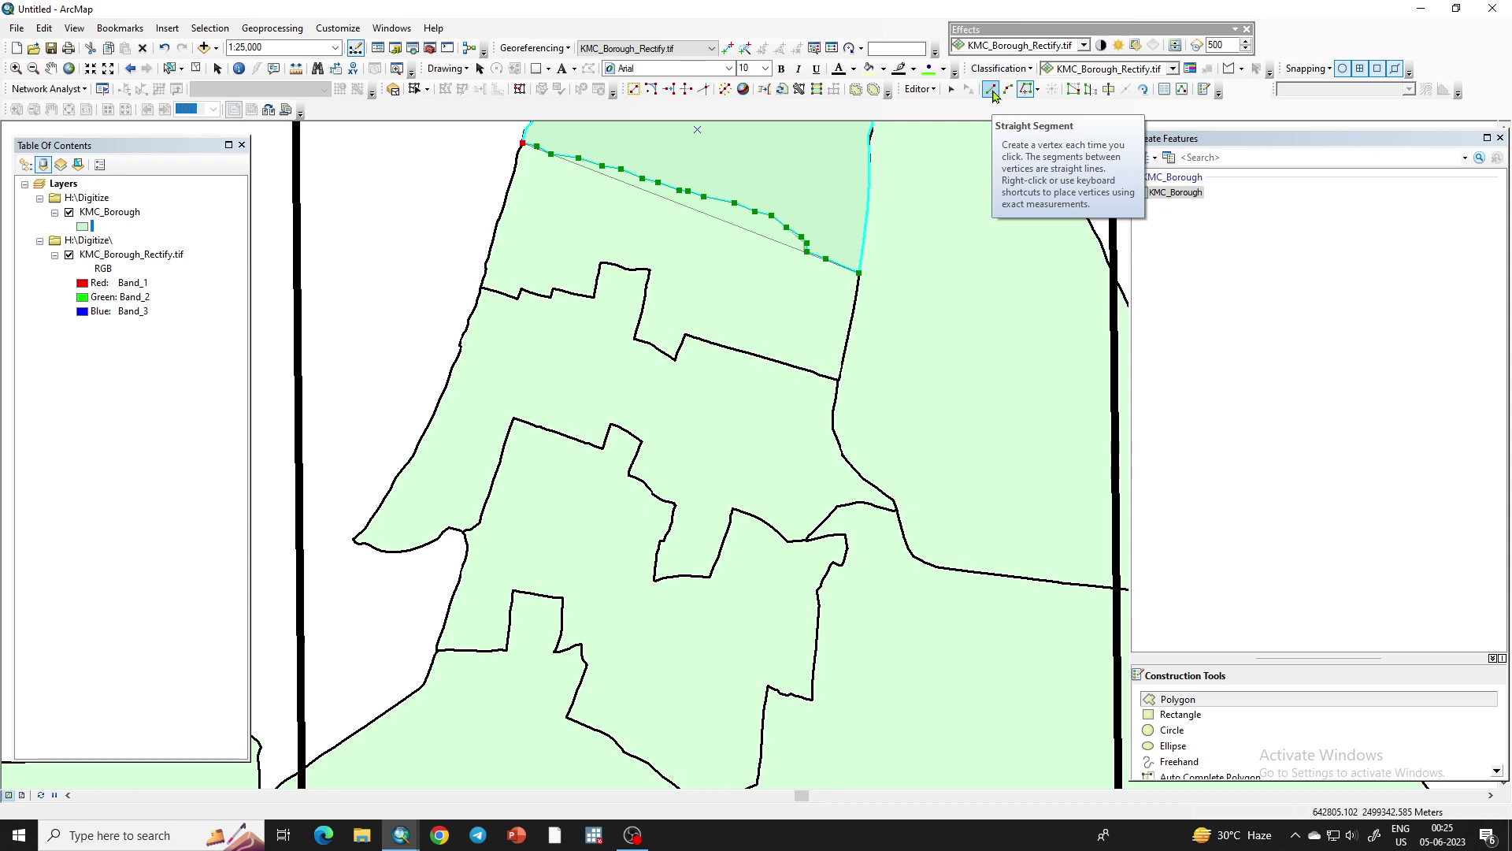
Switch to straight segments and digitize the western boundary south to its junction with the notched southern boundary
{"action": "left_click", "coordinate": [990, 90]}
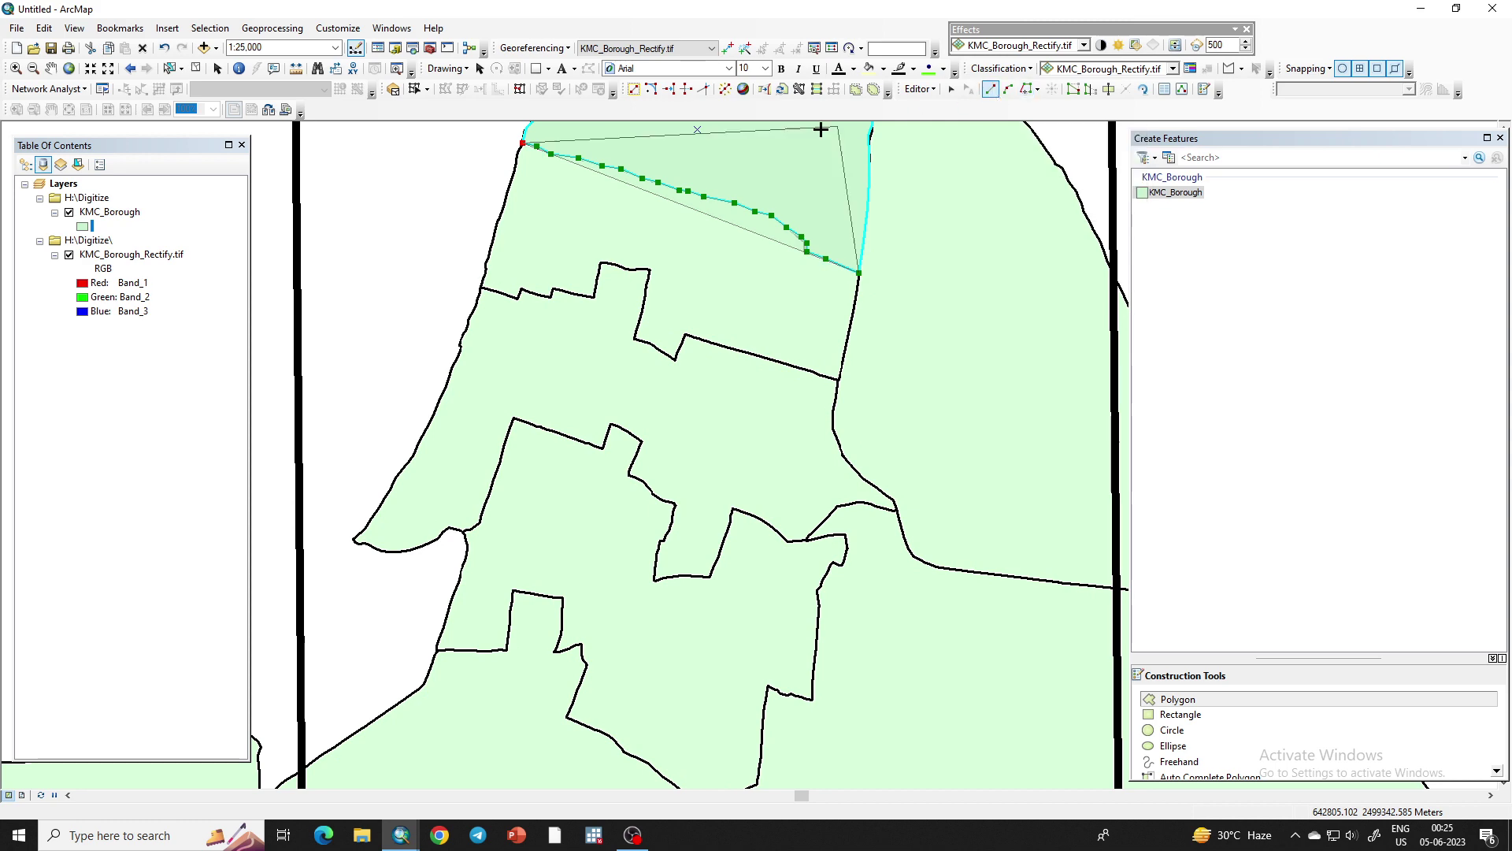
{"action": "left_click", "coordinate": [516, 162]}
{"action": "left_click", "coordinate": [510, 183]}
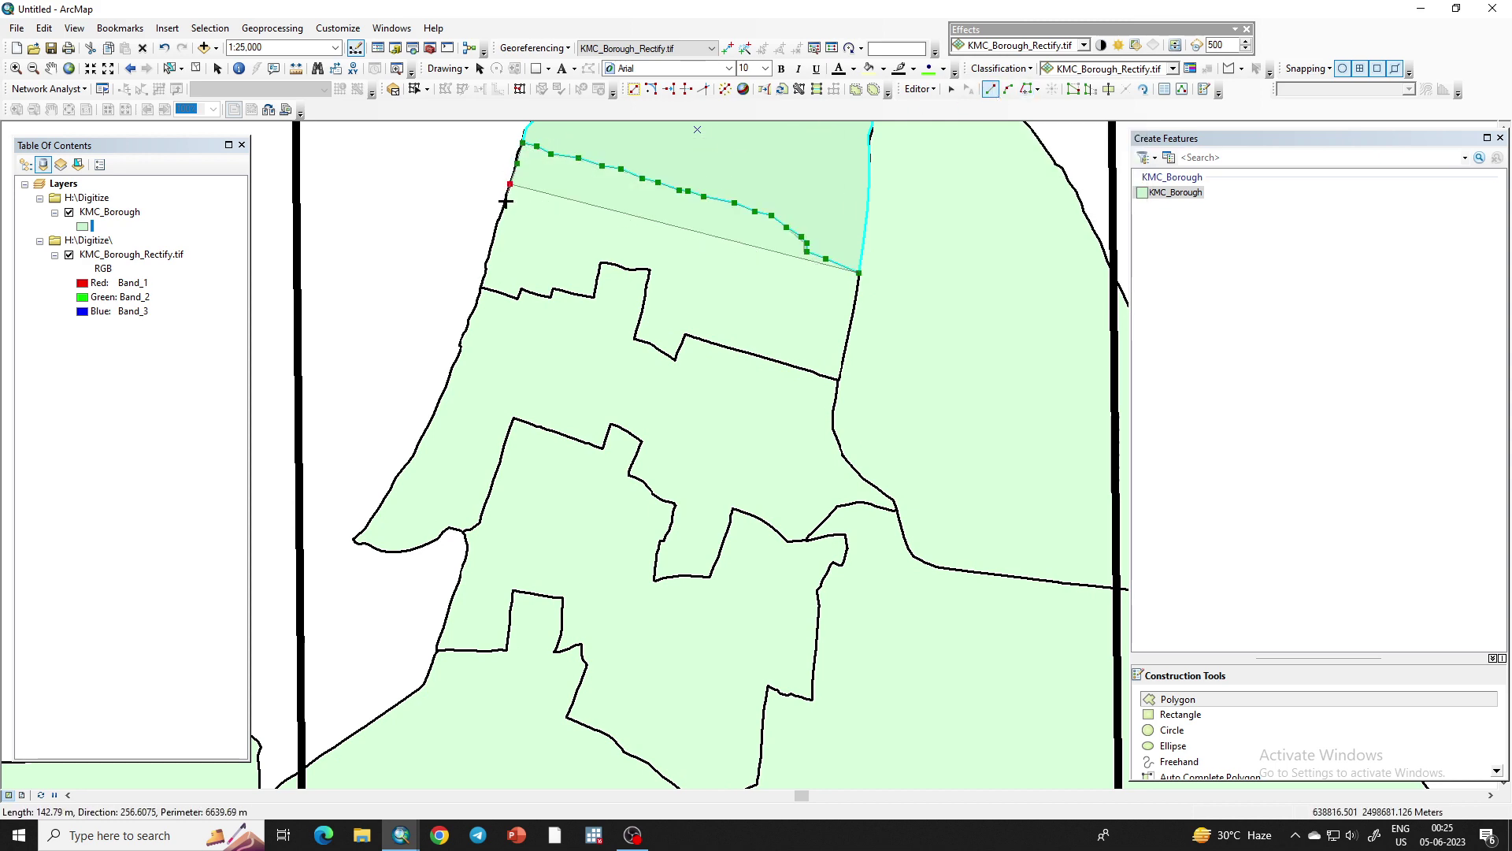
{"action": "left_click", "coordinate": [506, 203]}
{"action": "left_click", "coordinate": [501, 219]}
{"action": "left_click", "coordinate": [492, 228]}
{"action": "left_click", "coordinate": [487, 260]}
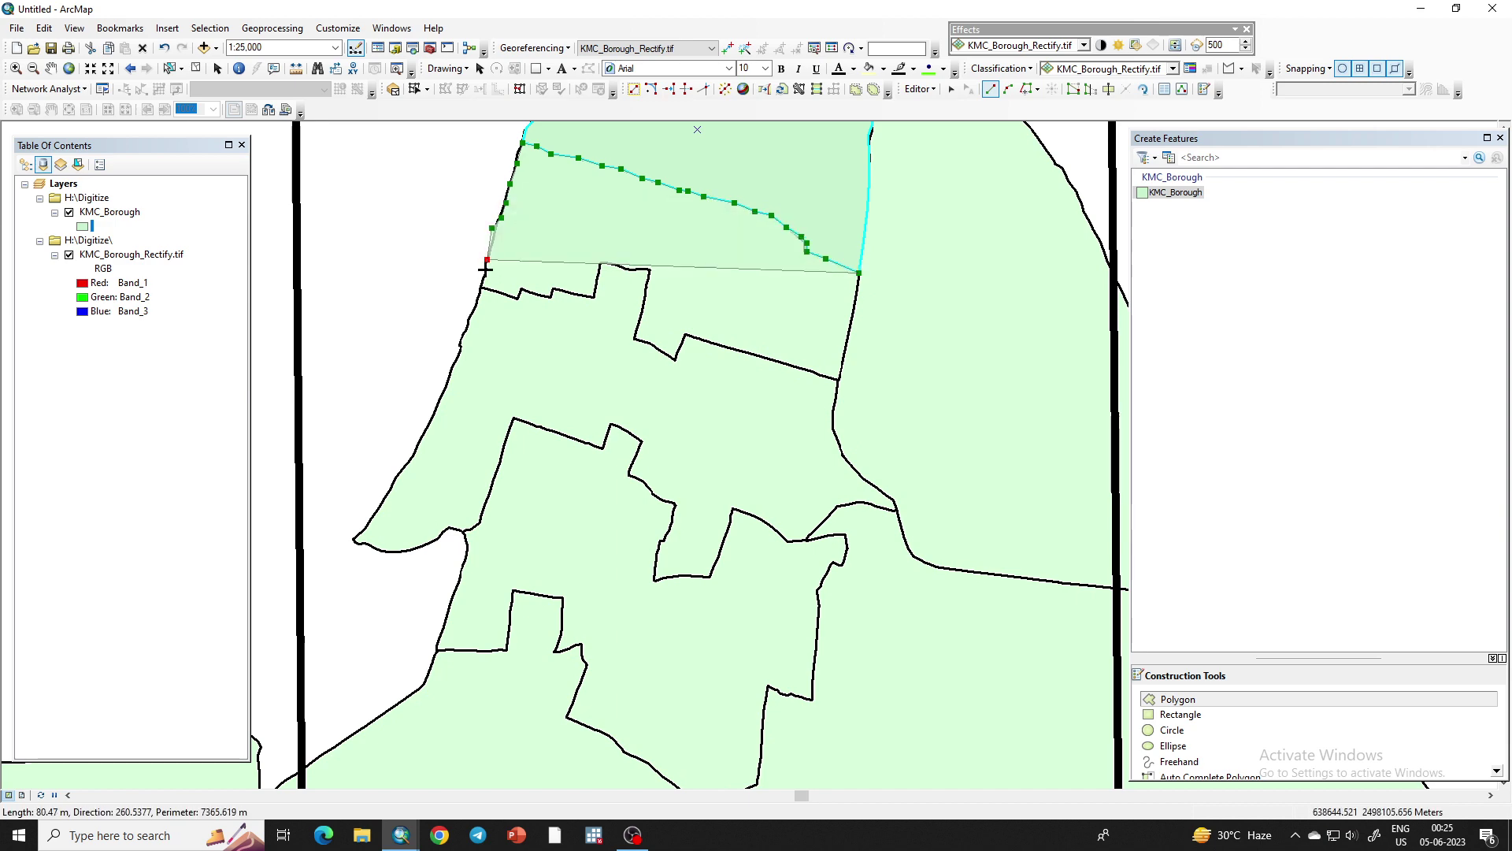
{"action": "left_click", "coordinate": [485, 274]}
{"action": "left_click", "coordinate": [480, 290]}
Digitize the southern boundary east through the small sawtooth notches and up to the top of the tall step
{"action": "left_click", "coordinate": [517, 297]}
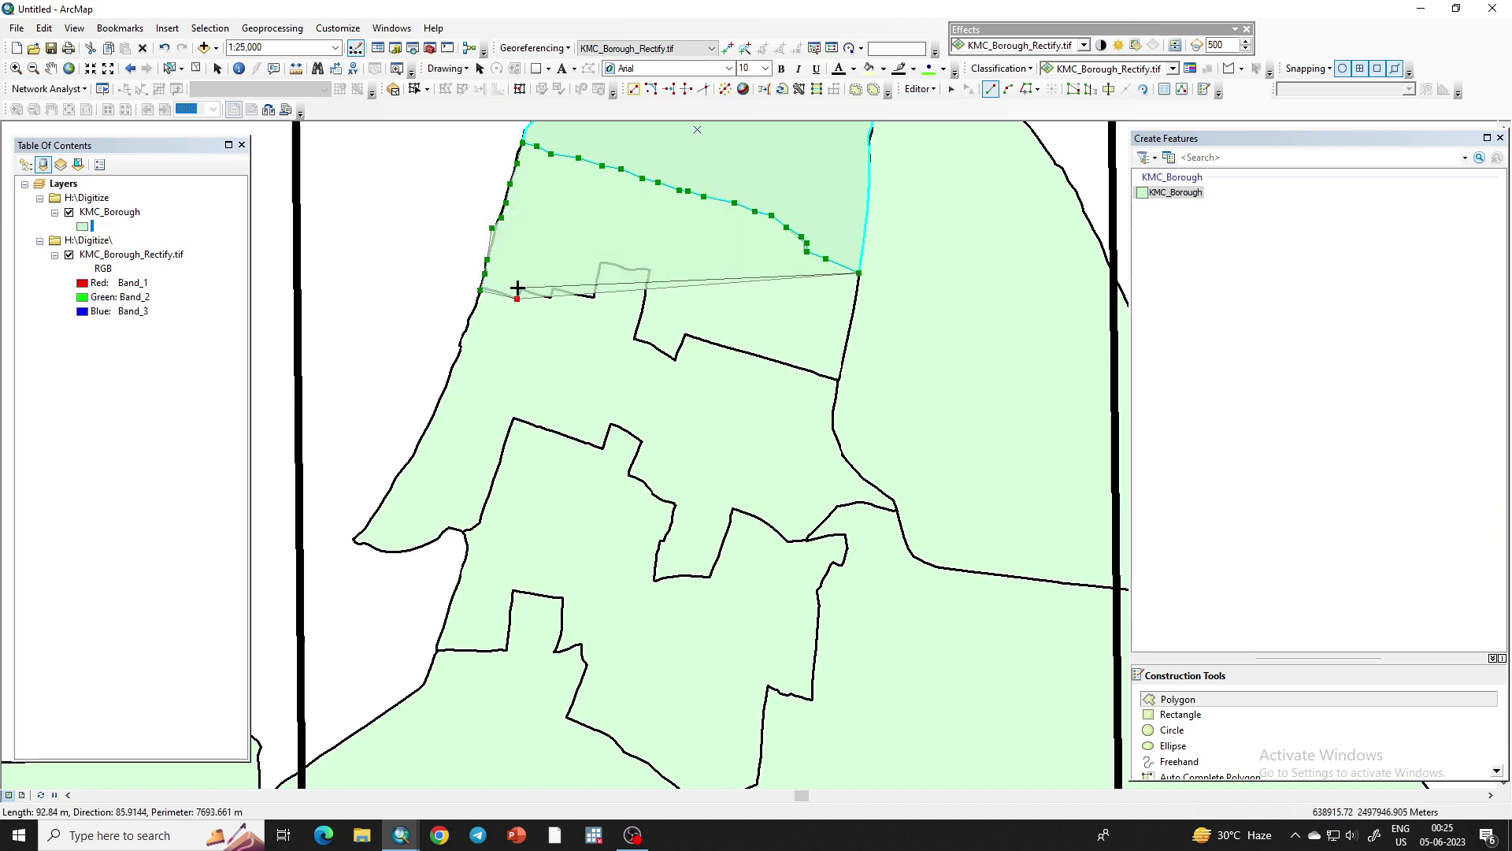
{"action": "left_click", "coordinate": [518, 287]}
{"action": "left_click", "coordinate": [549, 298]}
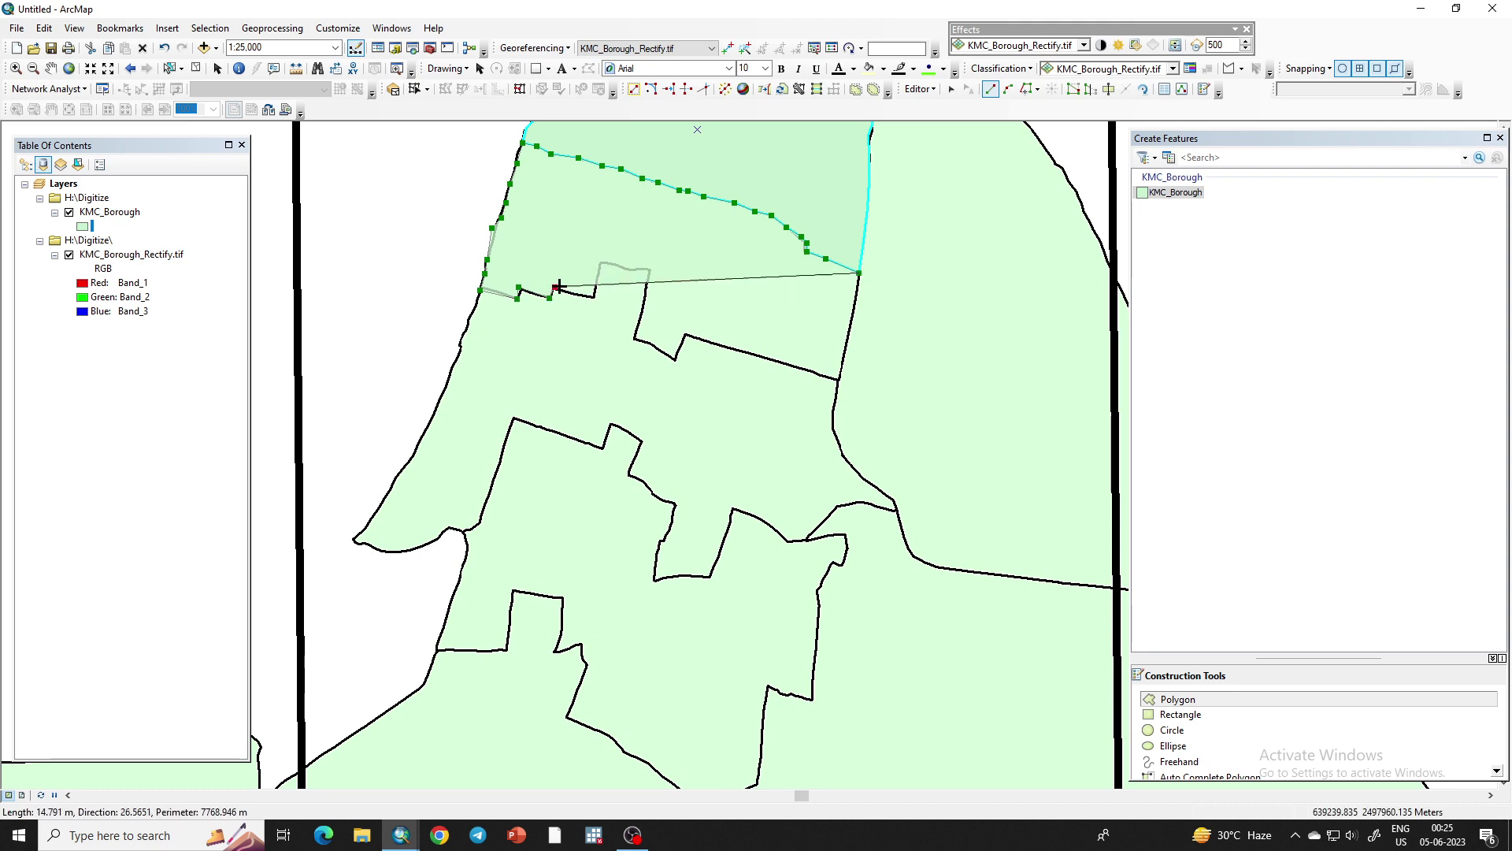
{"action": "left_click", "coordinate": [555, 288]}
{"action": "left_click", "coordinate": [589, 298]}
{"action": "left_click", "coordinate": [597, 280]}
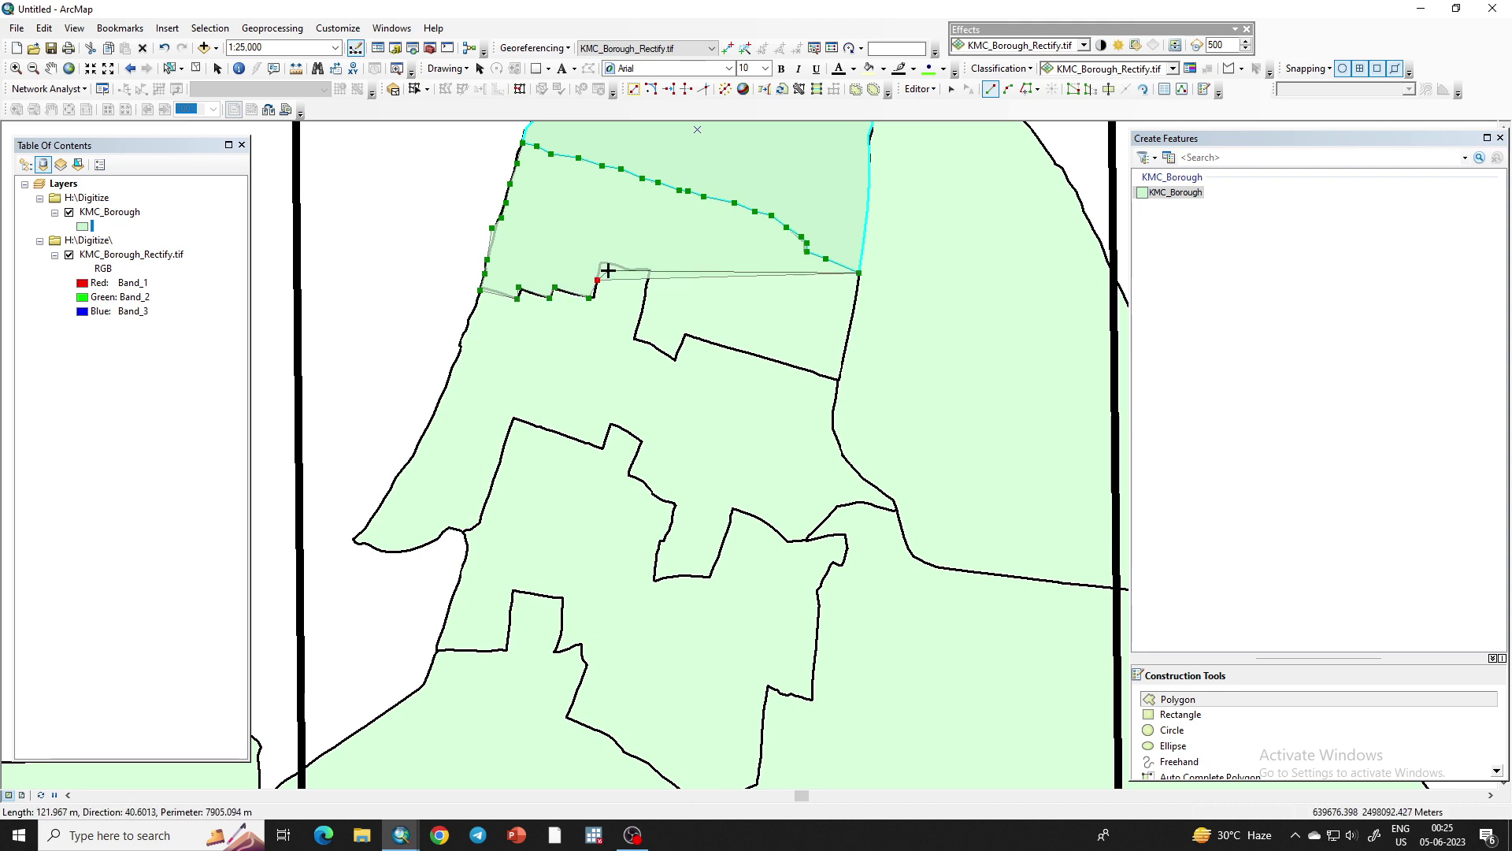
{"action": "left_click", "coordinate": [602, 265]}
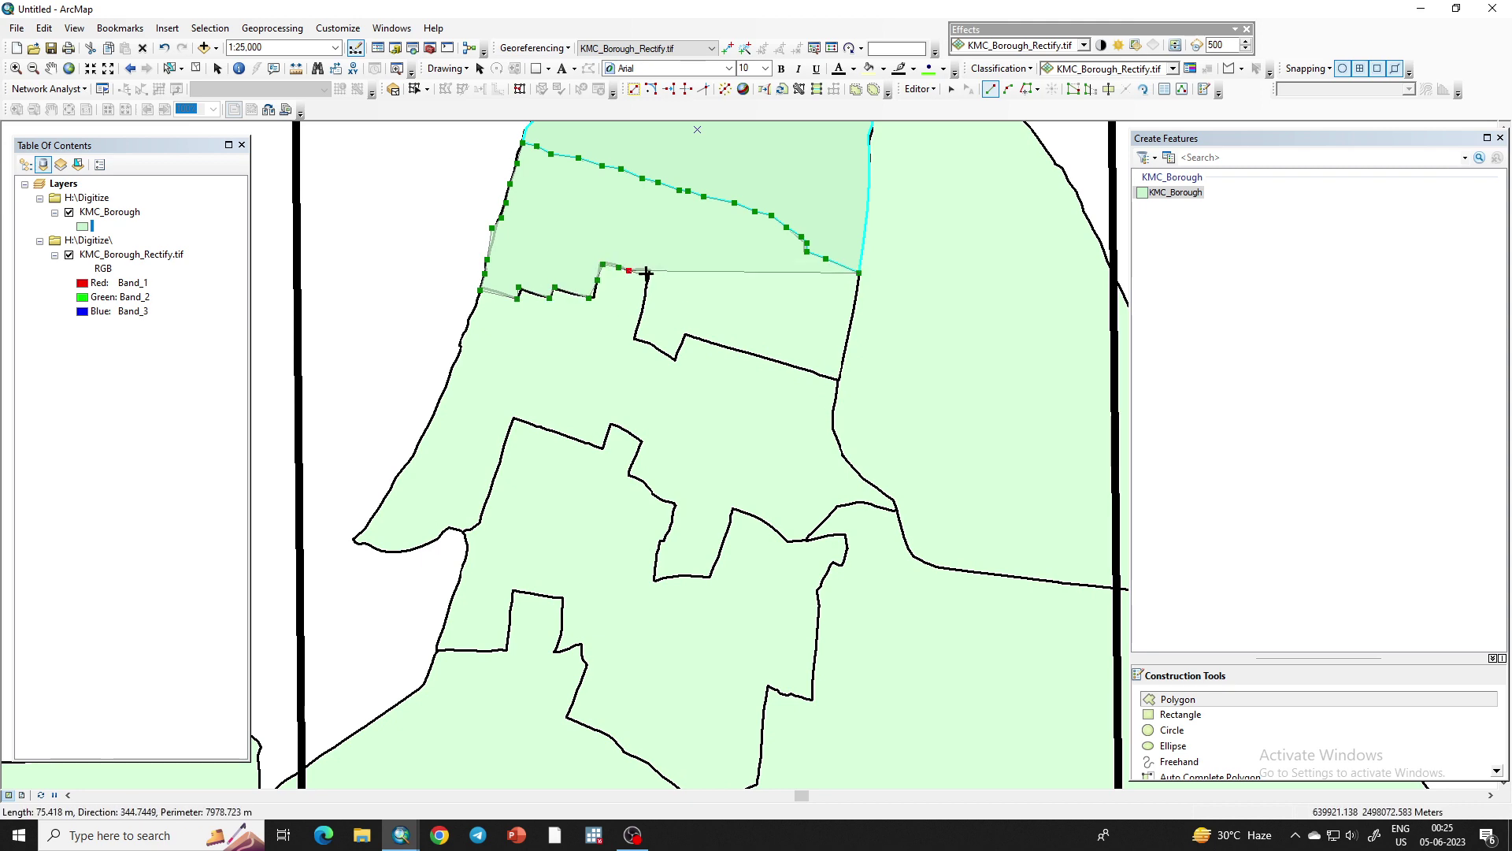
Continue down the tall step and east to the eastern boundary, and finish the borough polygon along that boundary
{"action": "left_click", "coordinate": [647, 273]}
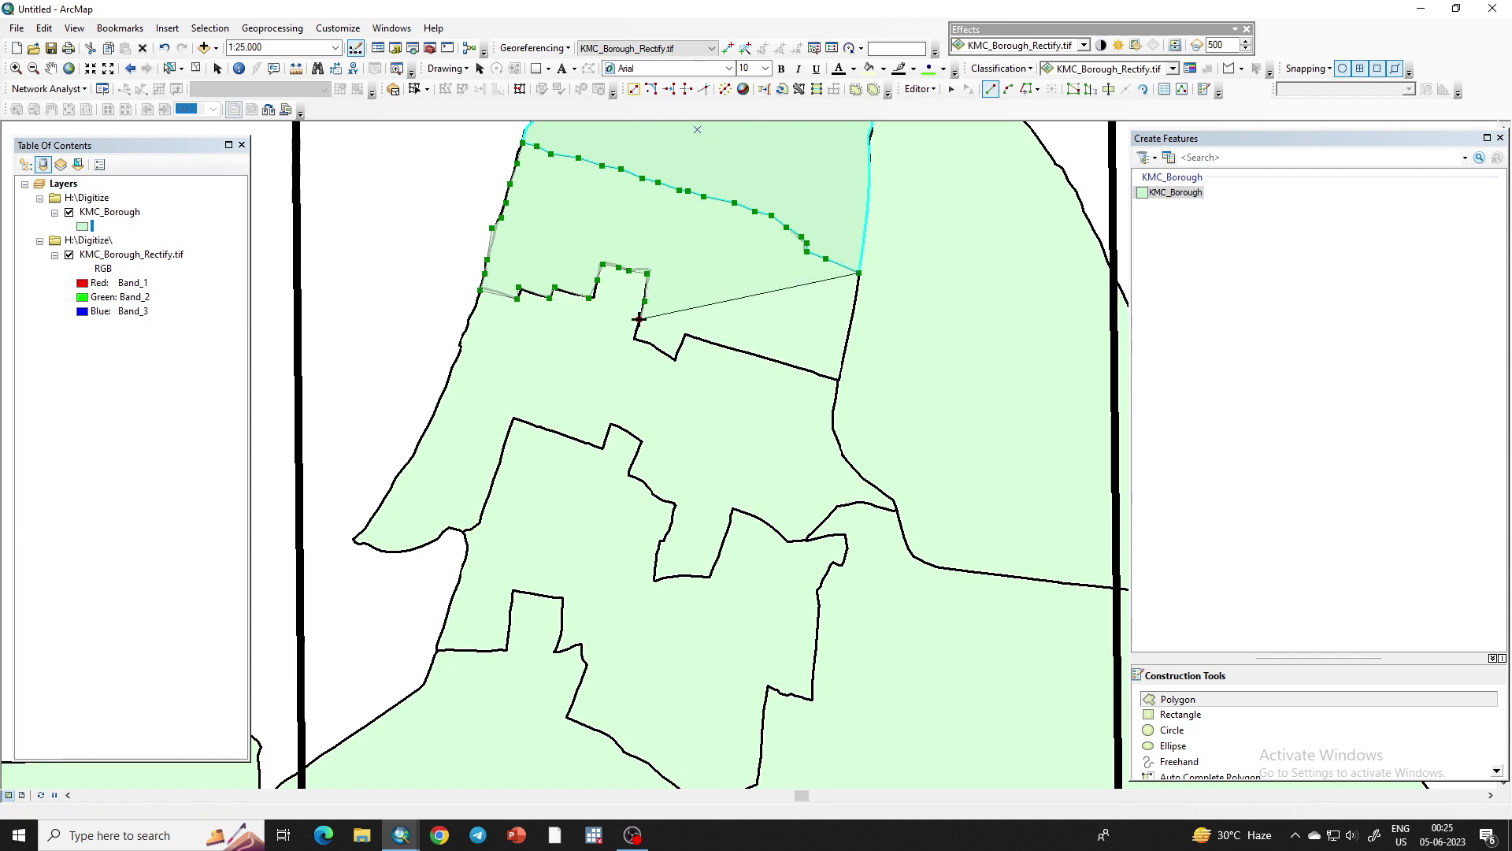
{"action": "left_click", "coordinate": [676, 356]}
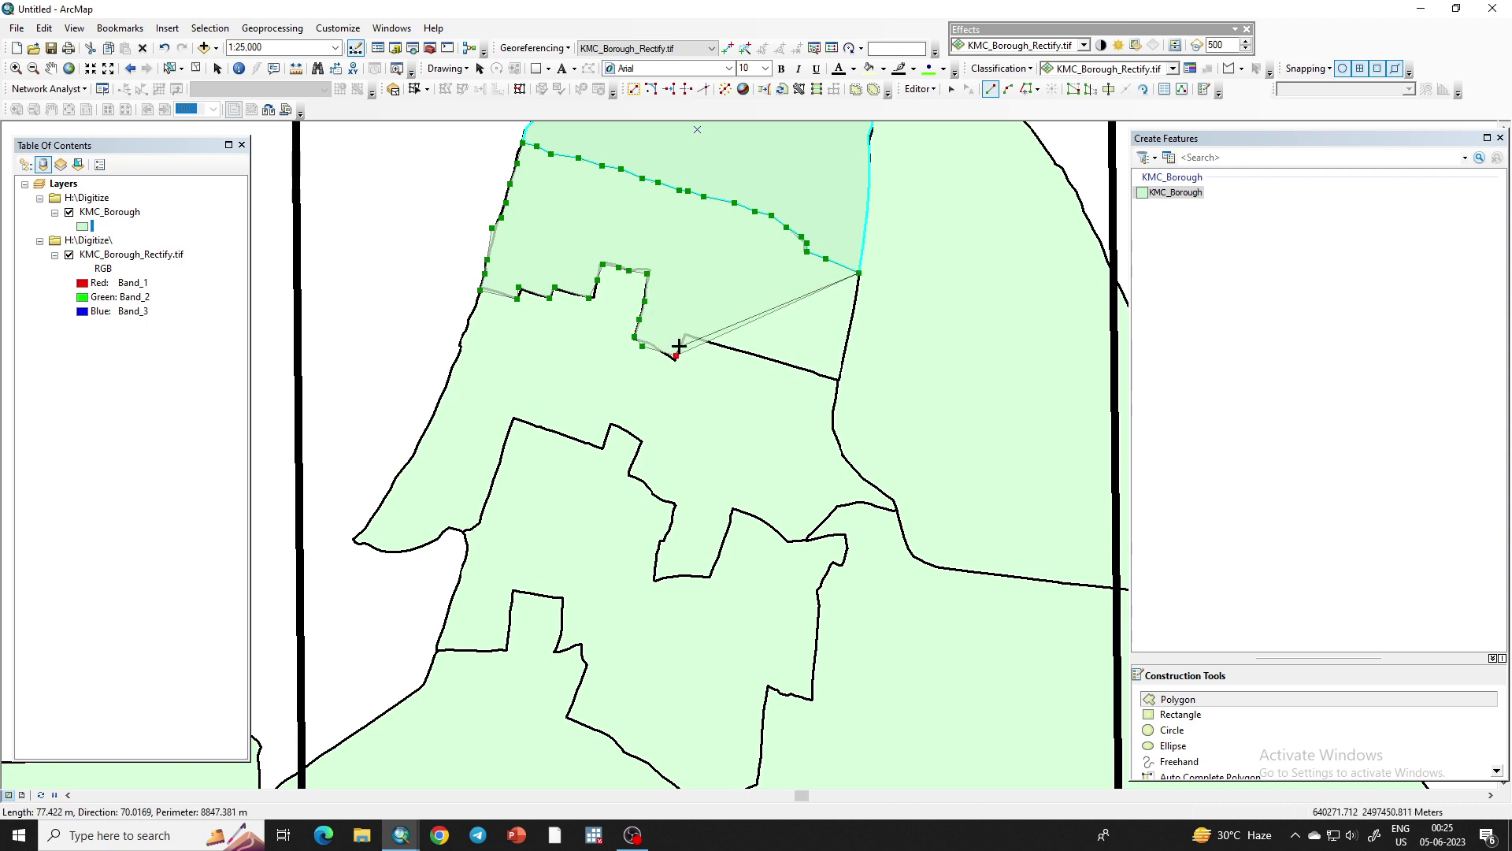
{"action": "left_click", "coordinate": [686, 337]}
{"action": "left_click", "coordinate": [713, 344]}
{"action": "left_click", "coordinate": [761, 357]}
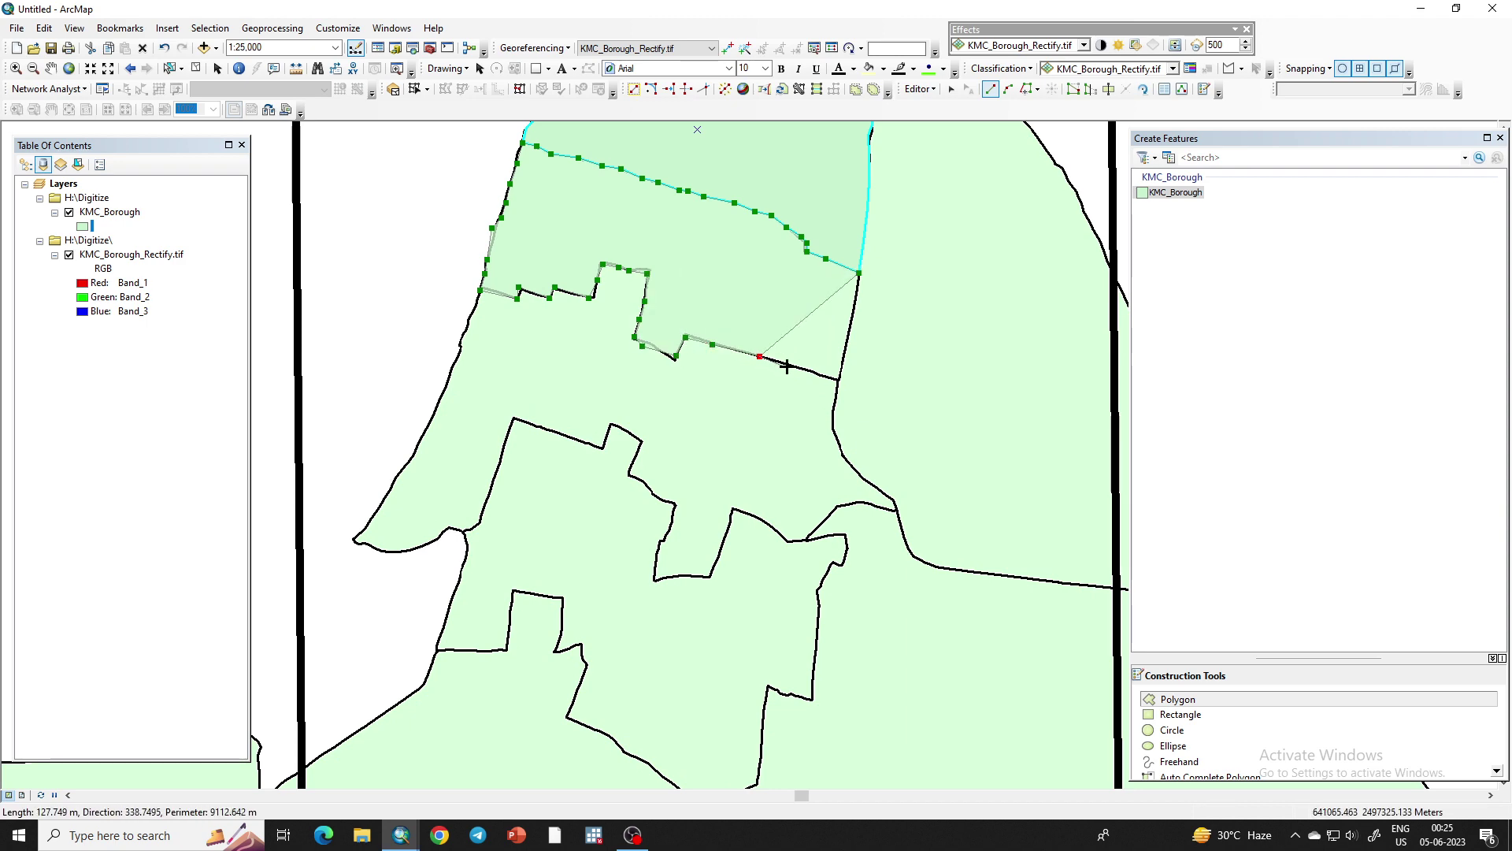
{"action": "left_click", "coordinate": [790, 368]}
{"action": "left_click", "coordinate": [840, 381]}
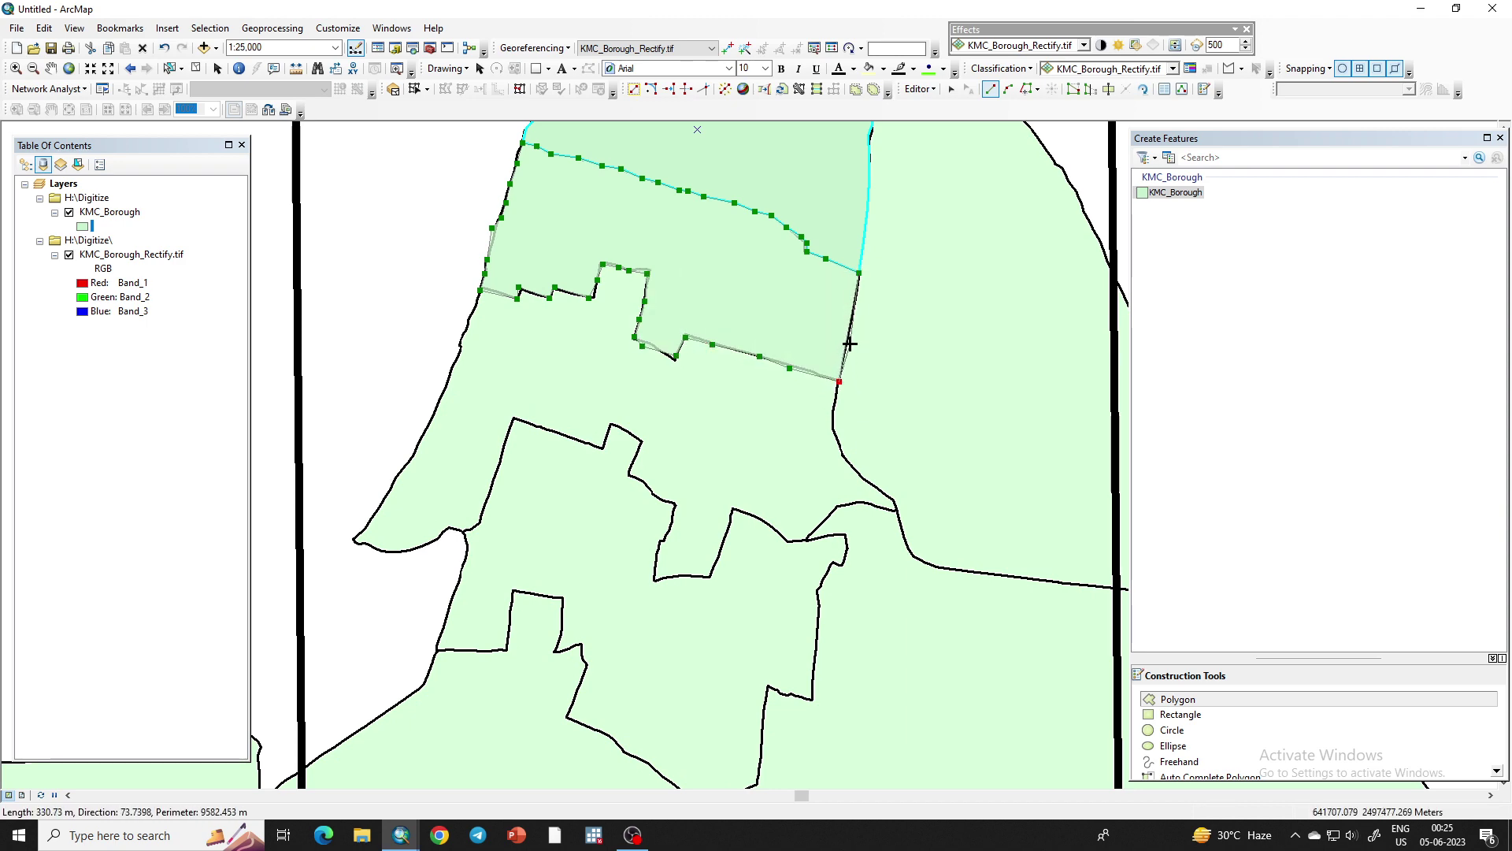
{"action": "double_click", "coordinate": [857, 291]}
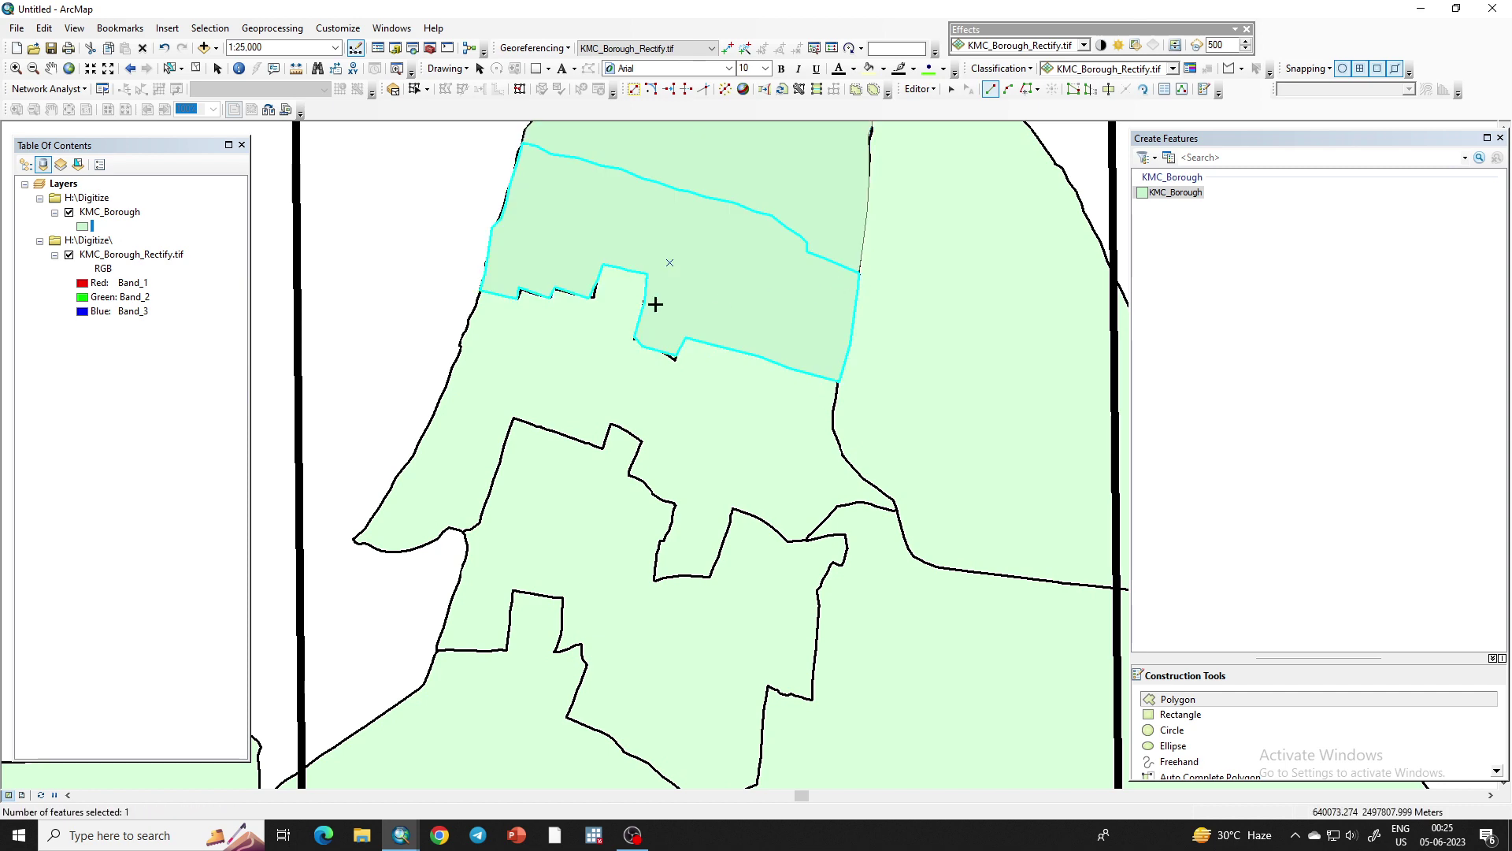
Save the edits made to the KMC_Borough layer
{"action": "scroll", "coordinate": [656, 304], "scroll_direction": "up", "scroll_amount": 5}
{"action": "scroll", "coordinate": [686, 353], "scroll_direction": "up", "scroll_amount": 2}
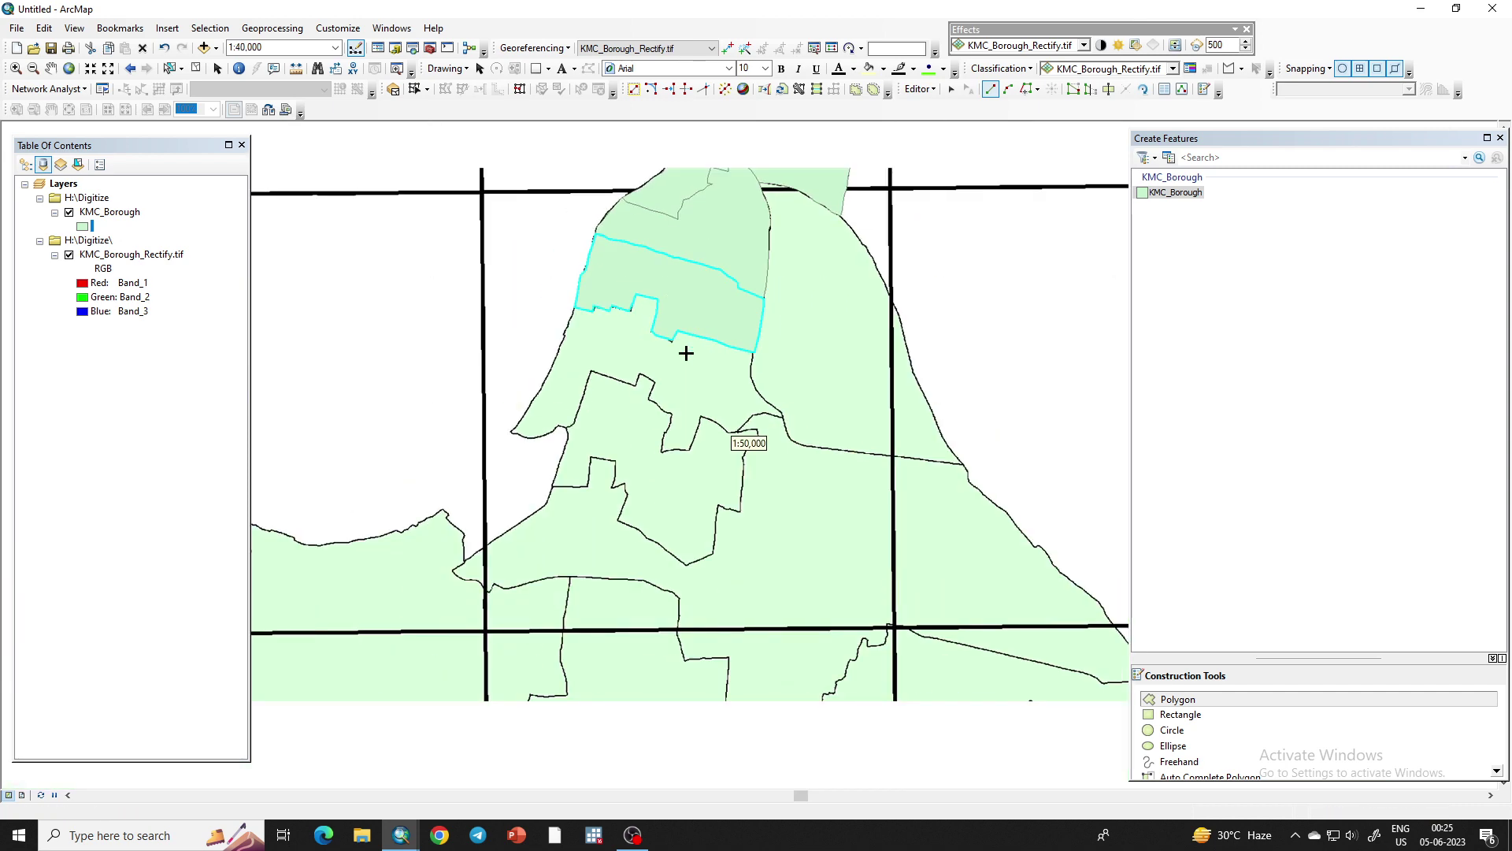
{"action": "scroll", "coordinate": [675, 412], "scroll_direction": "down", "scroll_amount": 1}
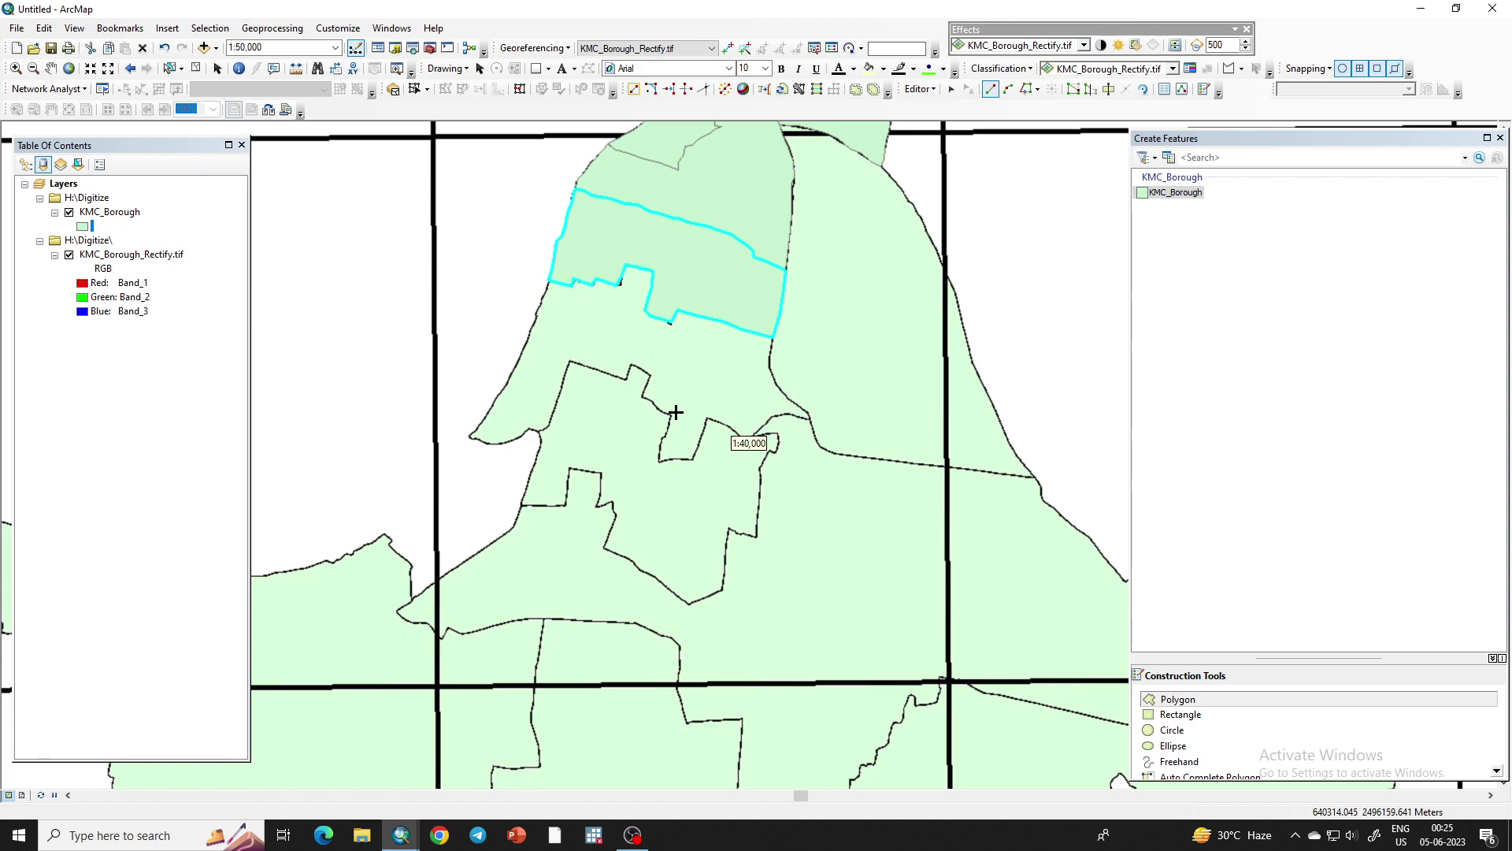
{"action": "left_click", "coordinate": [926, 90]}
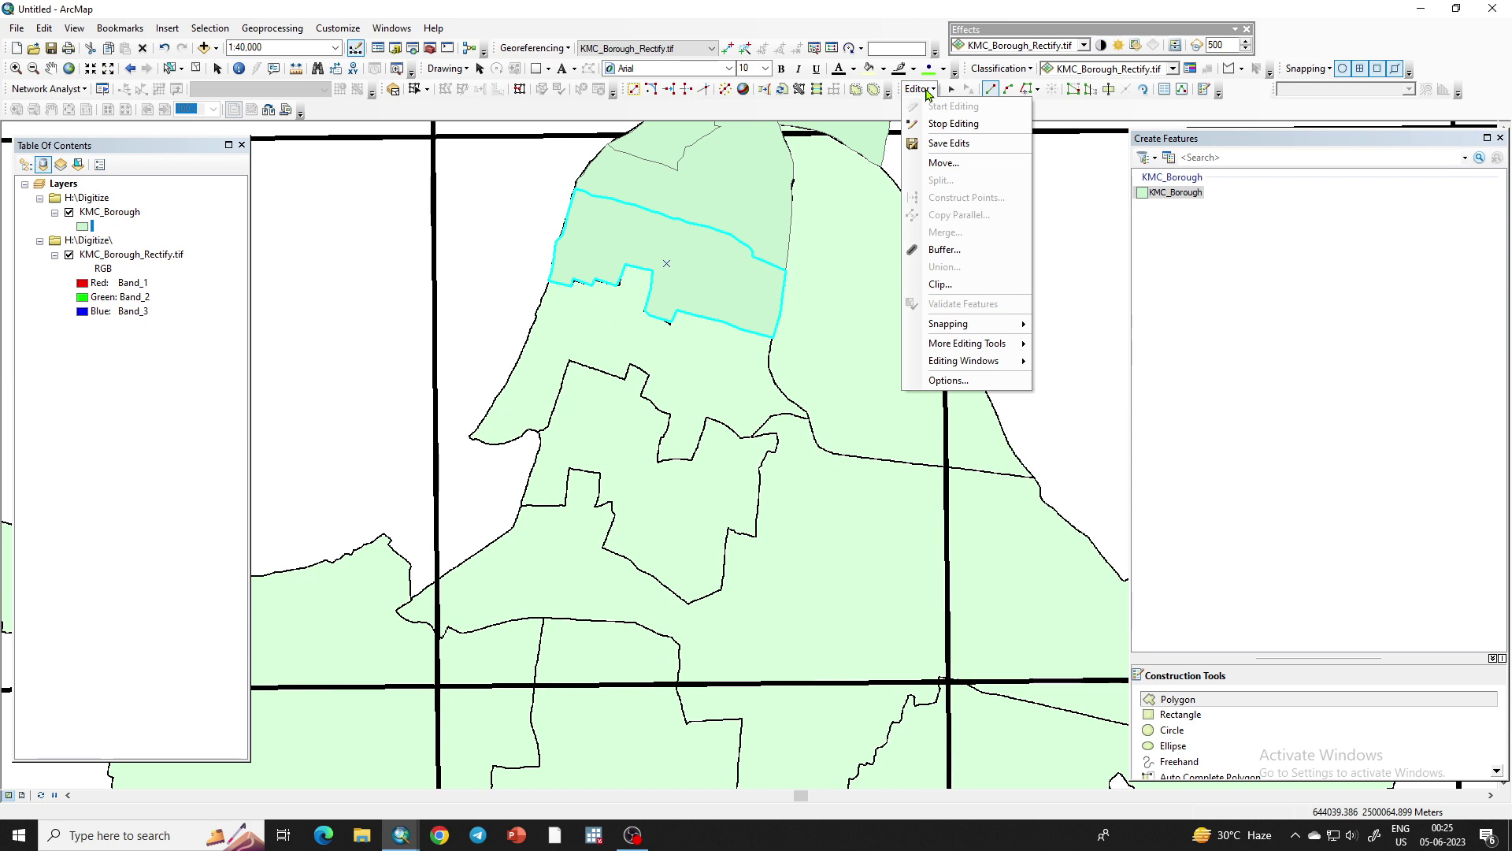
{"action": "left_click", "coordinate": [936, 144]}
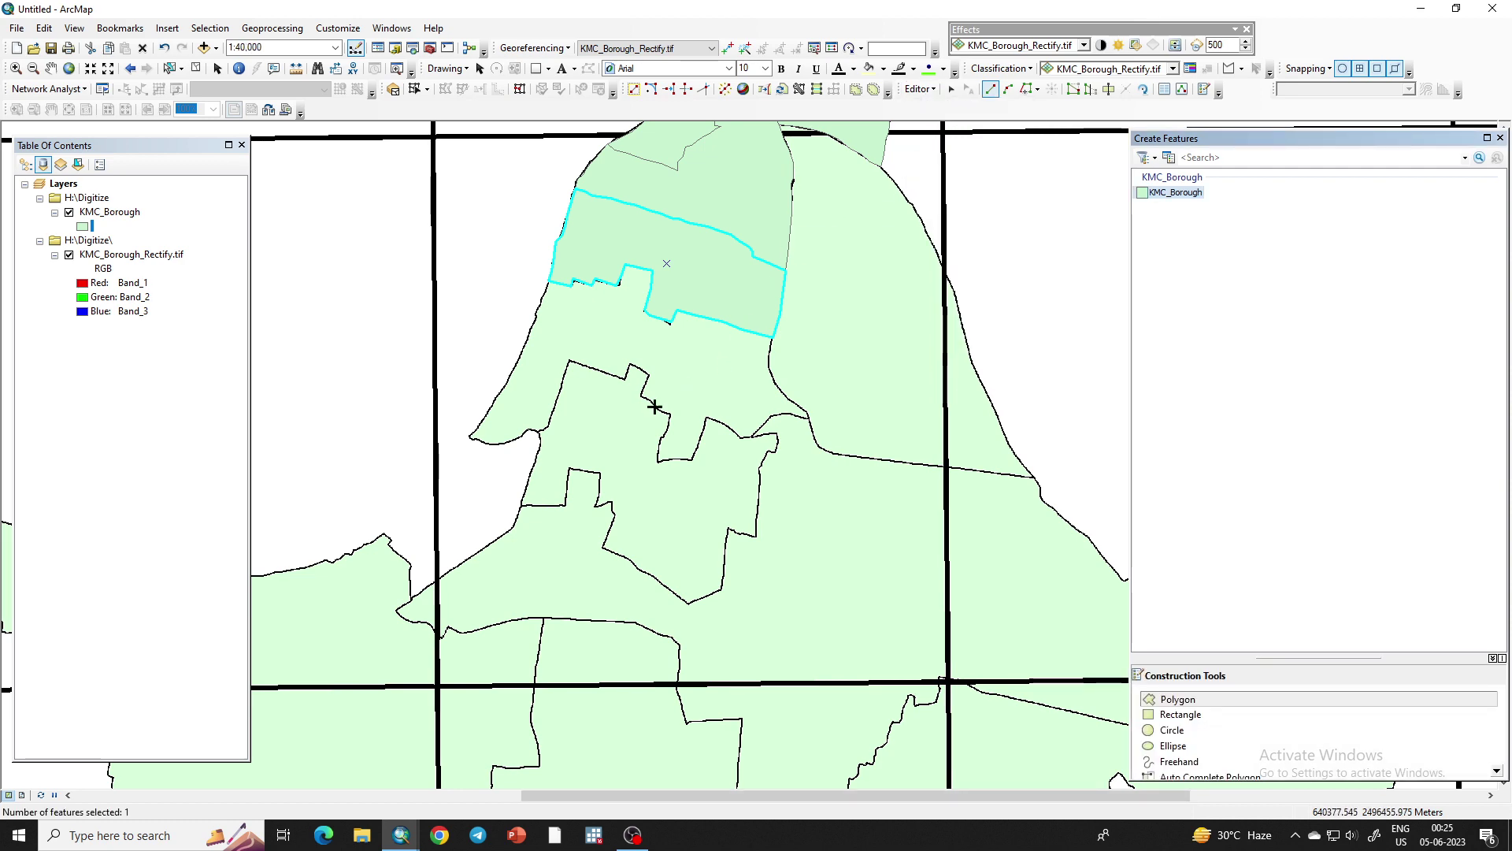
Start the next borough polygon at the southeast corner of the just finished borough and place the first vertex south of it
{"action": "scroll", "coordinate": [580, 400], "scroll_direction": "up", "scroll_amount": 1}
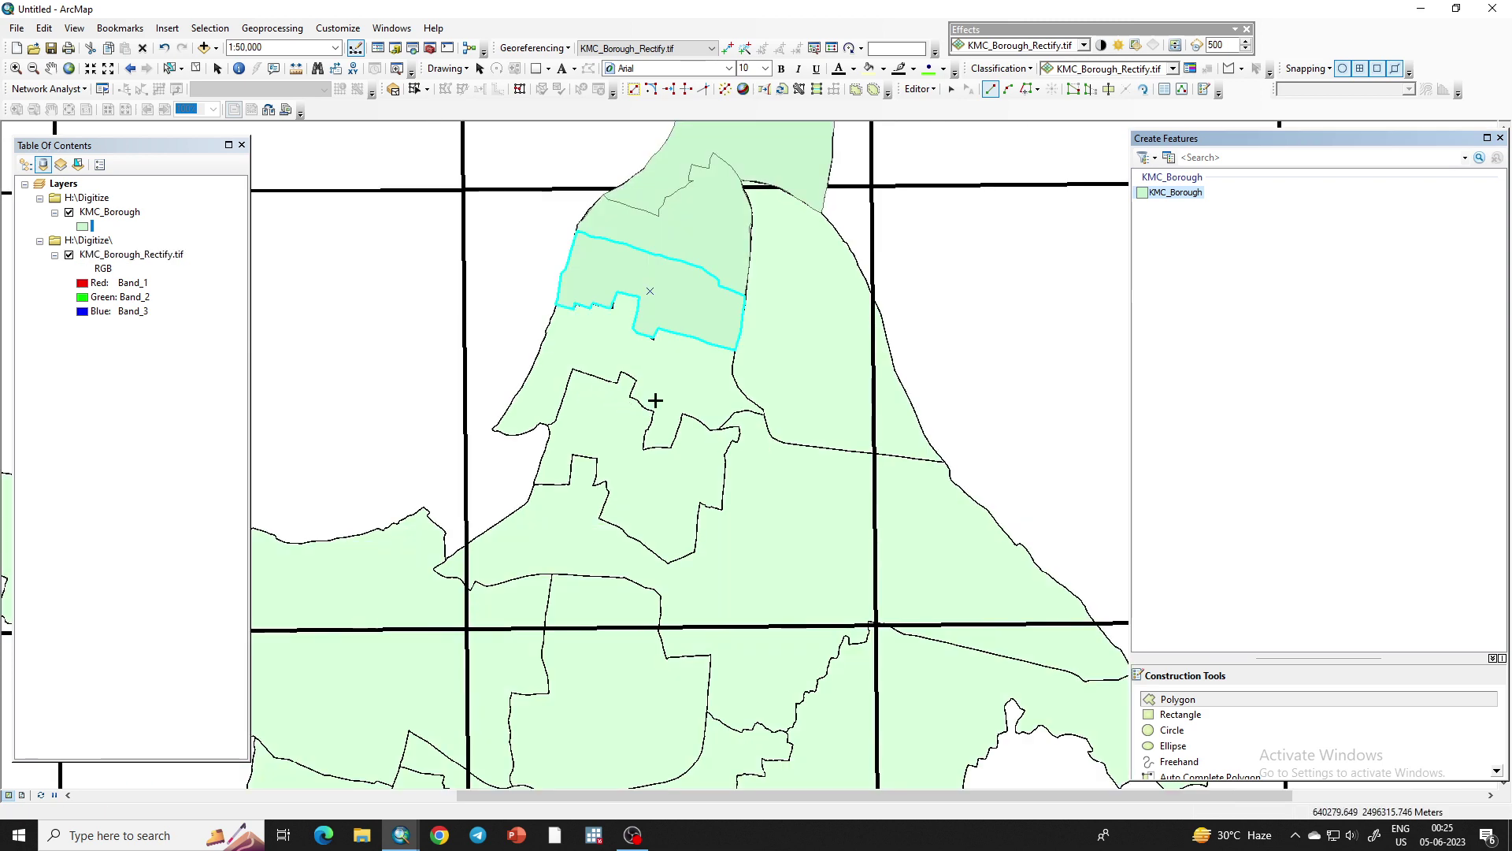
{"action": "scroll", "coordinate": [655, 400], "scroll_direction": "down", "scroll_amount": 2}
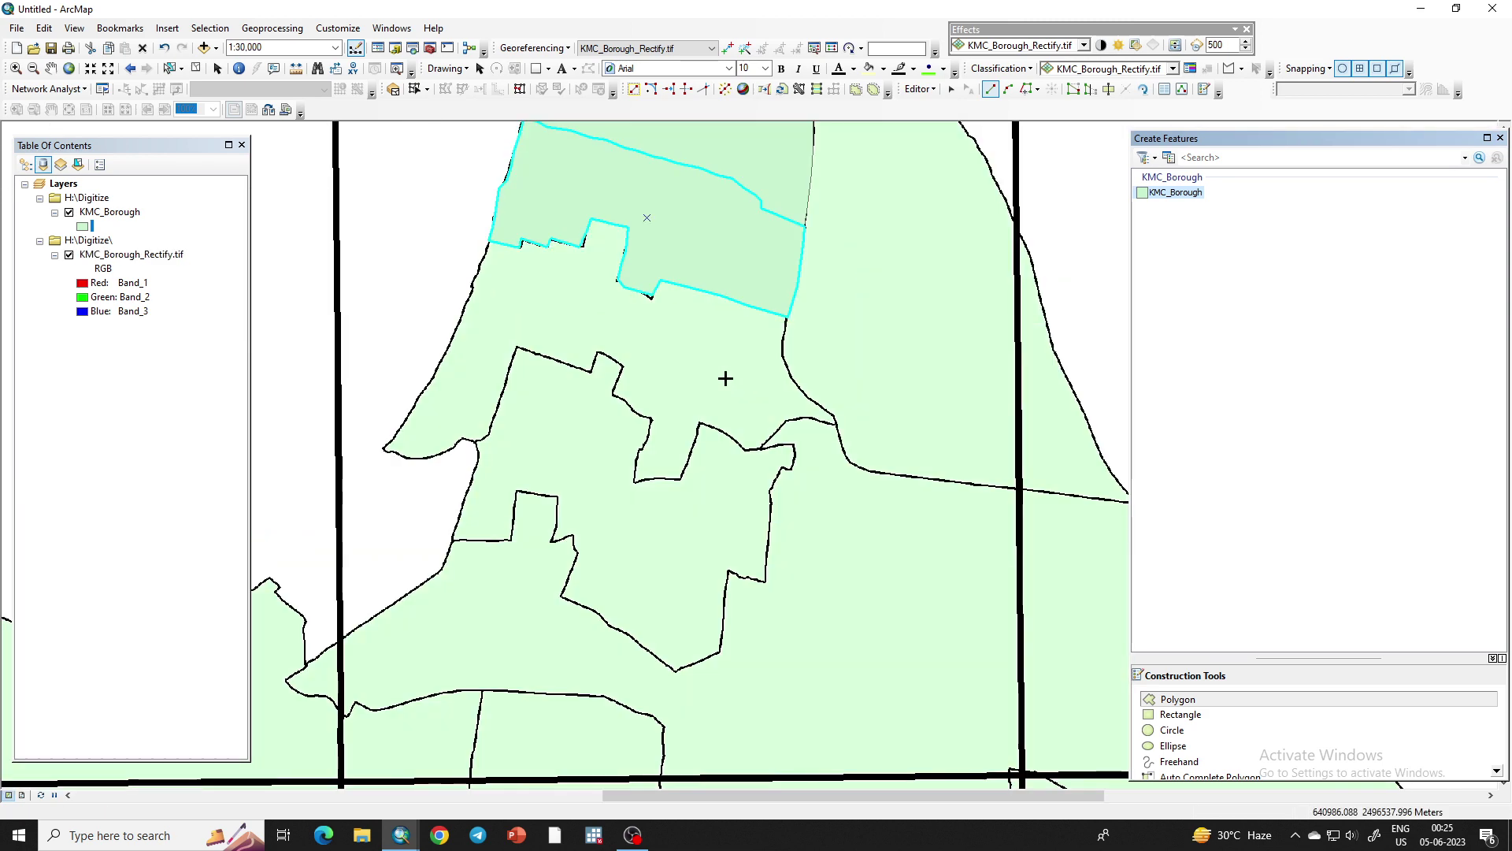
{"action": "scroll", "coordinate": [796, 359], "scroll_direction": "up", "scroll_amount": 1}
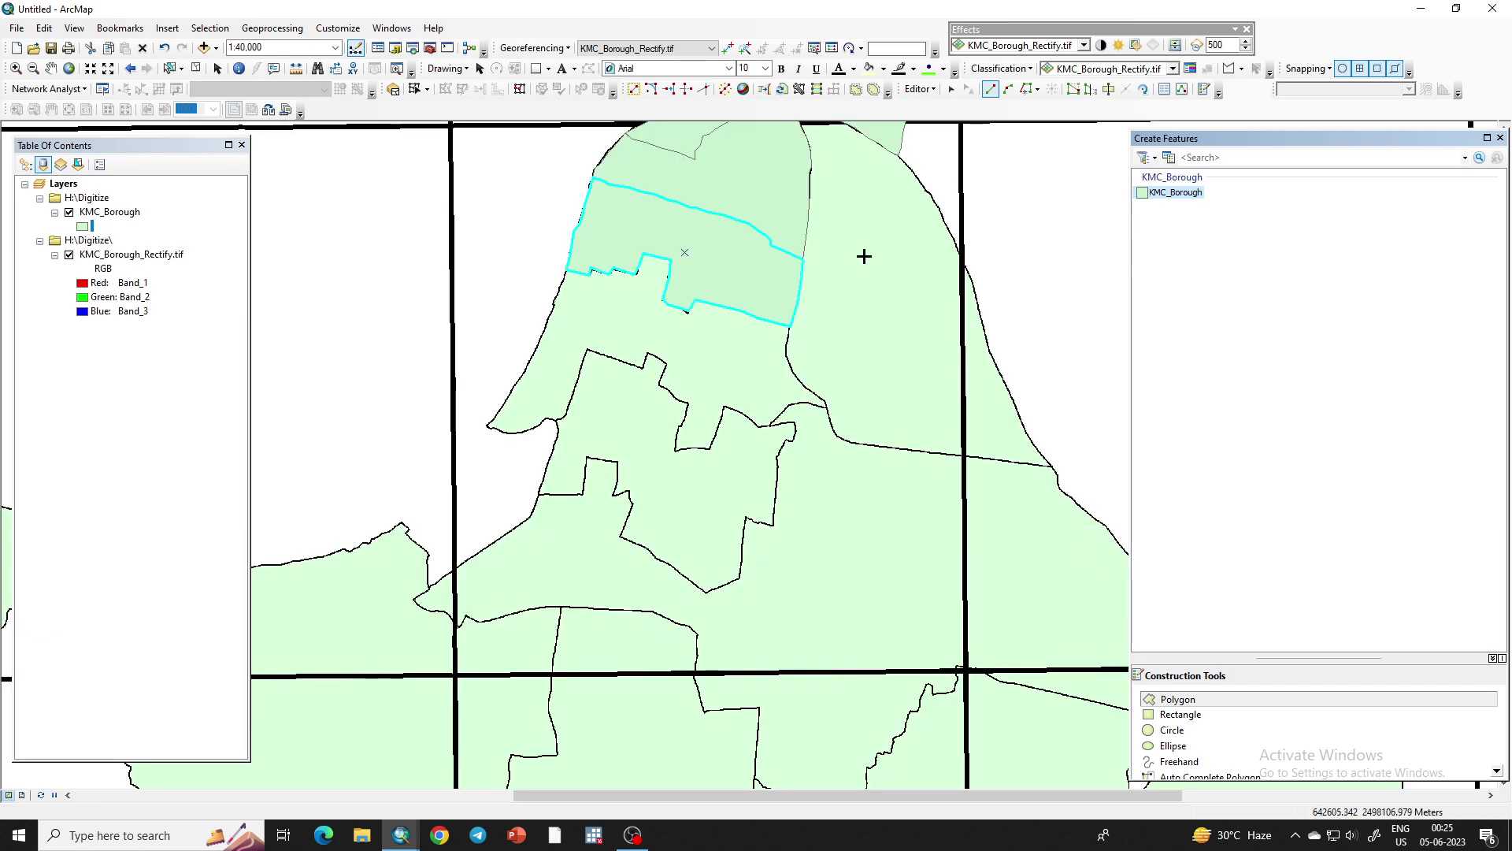
{"action": "left_click", "coordinate": [790, 328]}
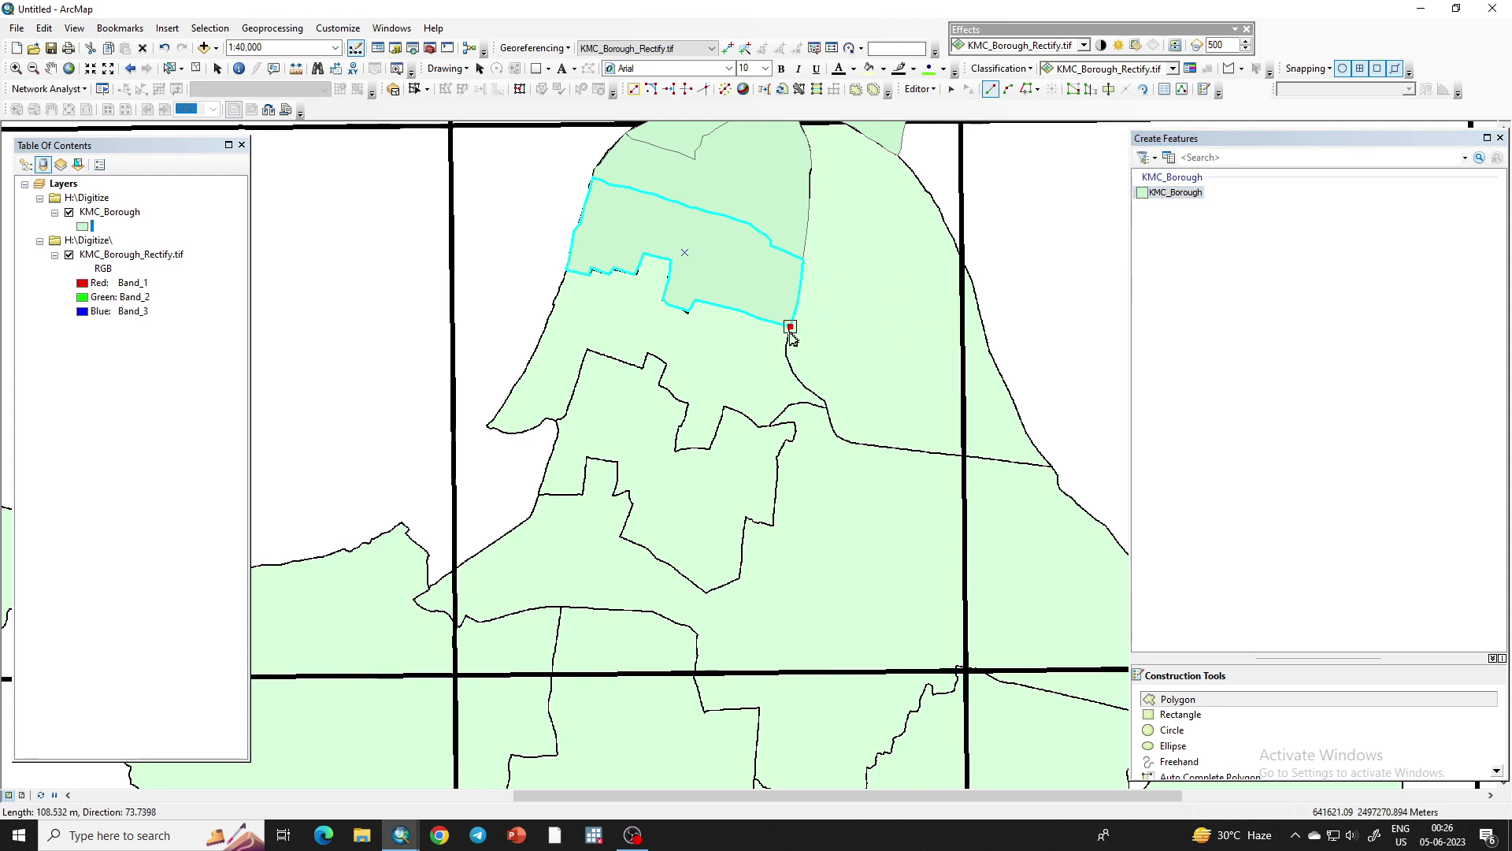
{"action": "scroll", "coordinate": [788, 346], "scroll_direction": "down", "scroll_amount": 5}
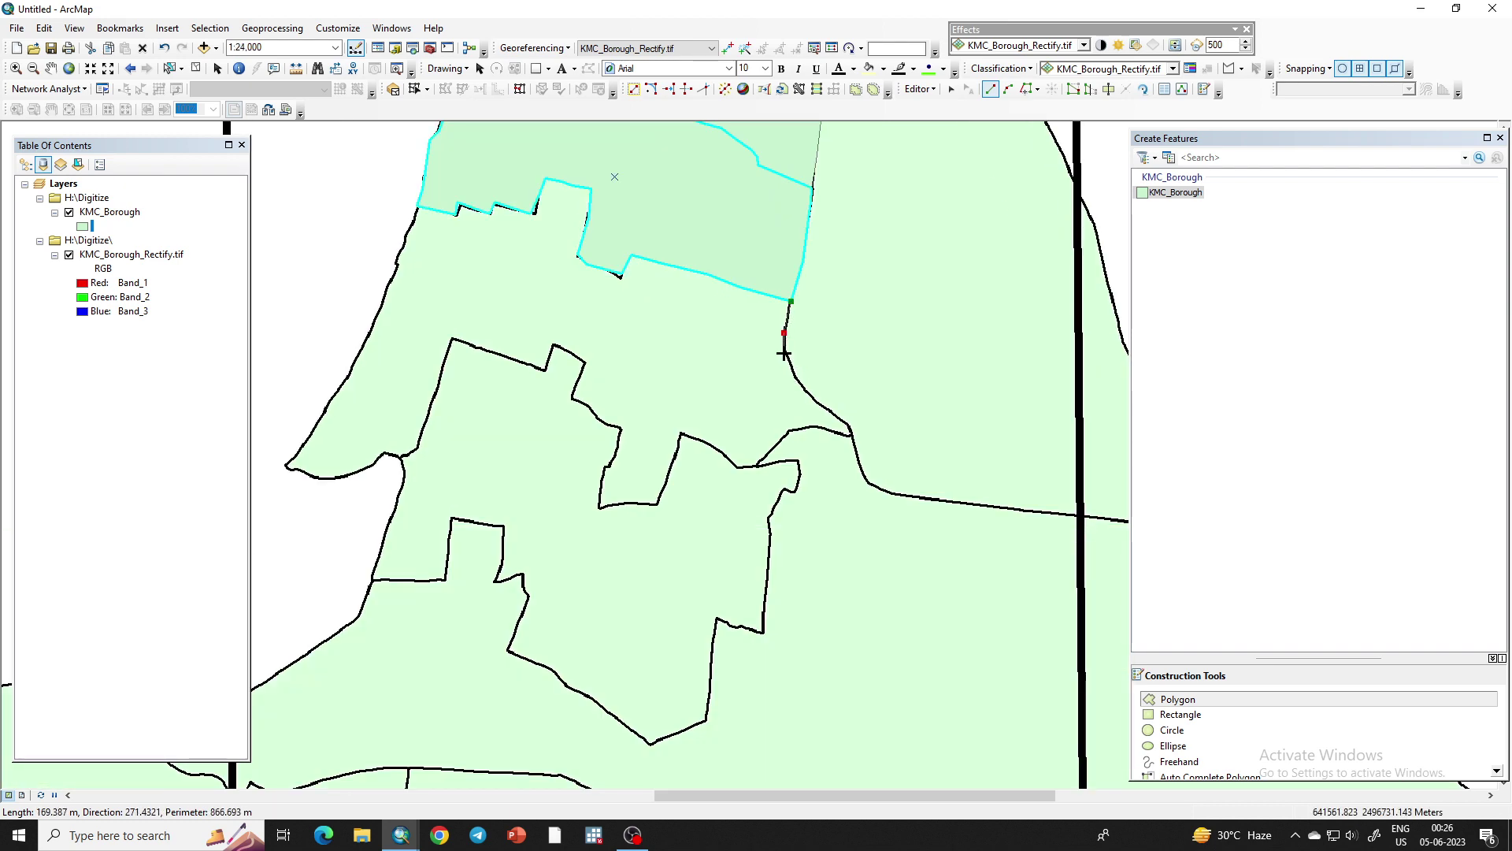
Digitize the new polygon's eastern edge south along the curved boundary line to the junction where the line branches west
{"action": "left_click", "coordinate": [785, 353]}
{"action": "left_click", "coordinate": [796, 379]}
{"action": "left_click", "coordinate": [805, 394]}
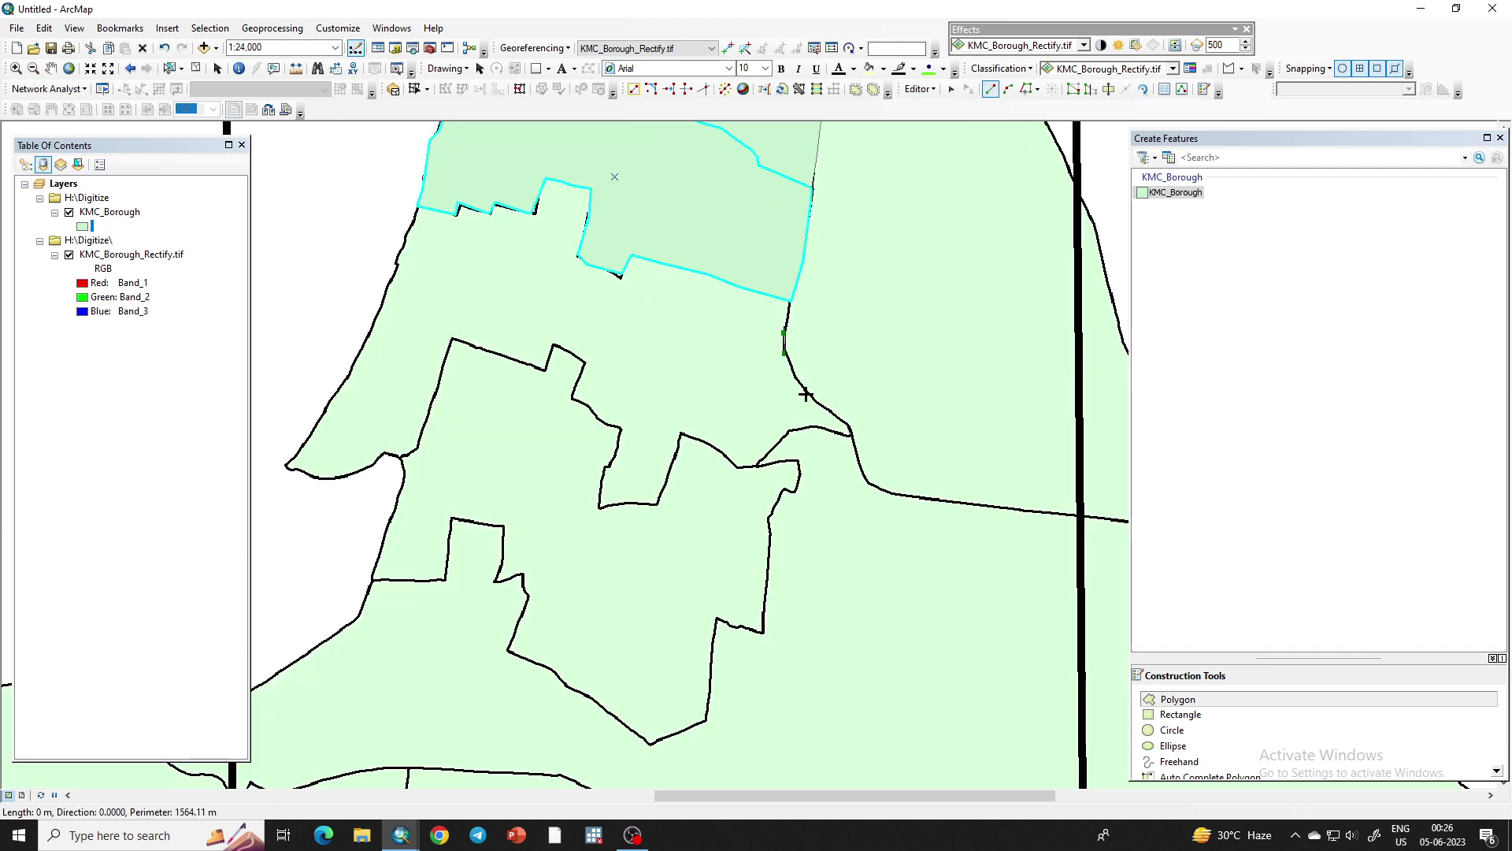
{"action": "left_click", "coordinate": [830, 410]}
{"action": "left_click", "coordinate": [845, 426]}
{"action": "left_click", "coordinate": [853, 437]}
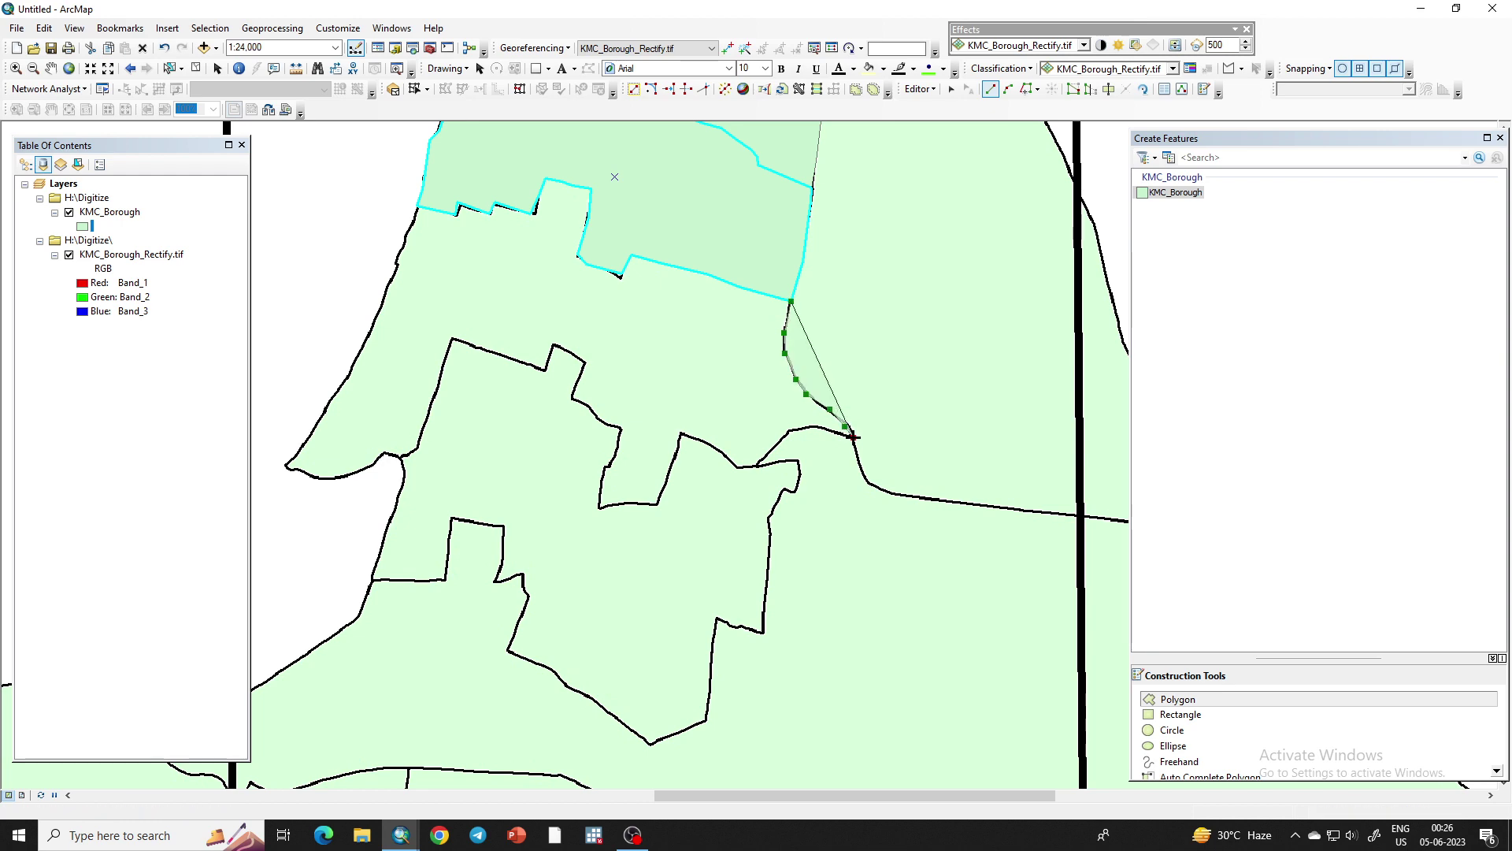
Trace the branch boundary west and down to the wavy borough line, and finish the polygon just beyond that corner
{"action": "left_click", "coordinate": [829, 430]}
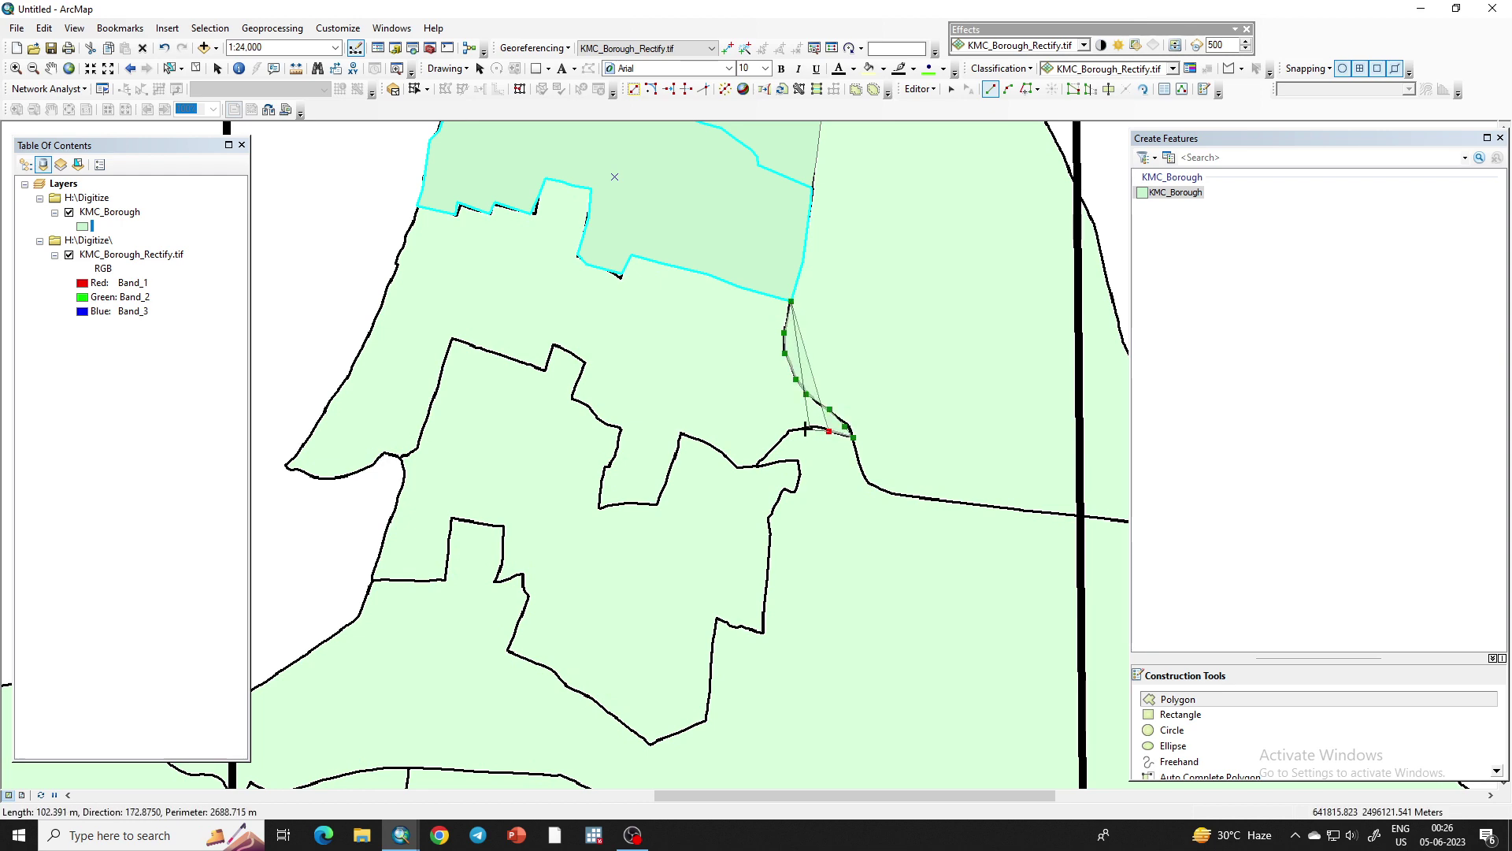
{"action": "left_click", "coordinate": [797, 428]}
{"action": "left_click", "coordinate": [788, 435]}
{"action": "left_click", "coordinate": [780, 446]}
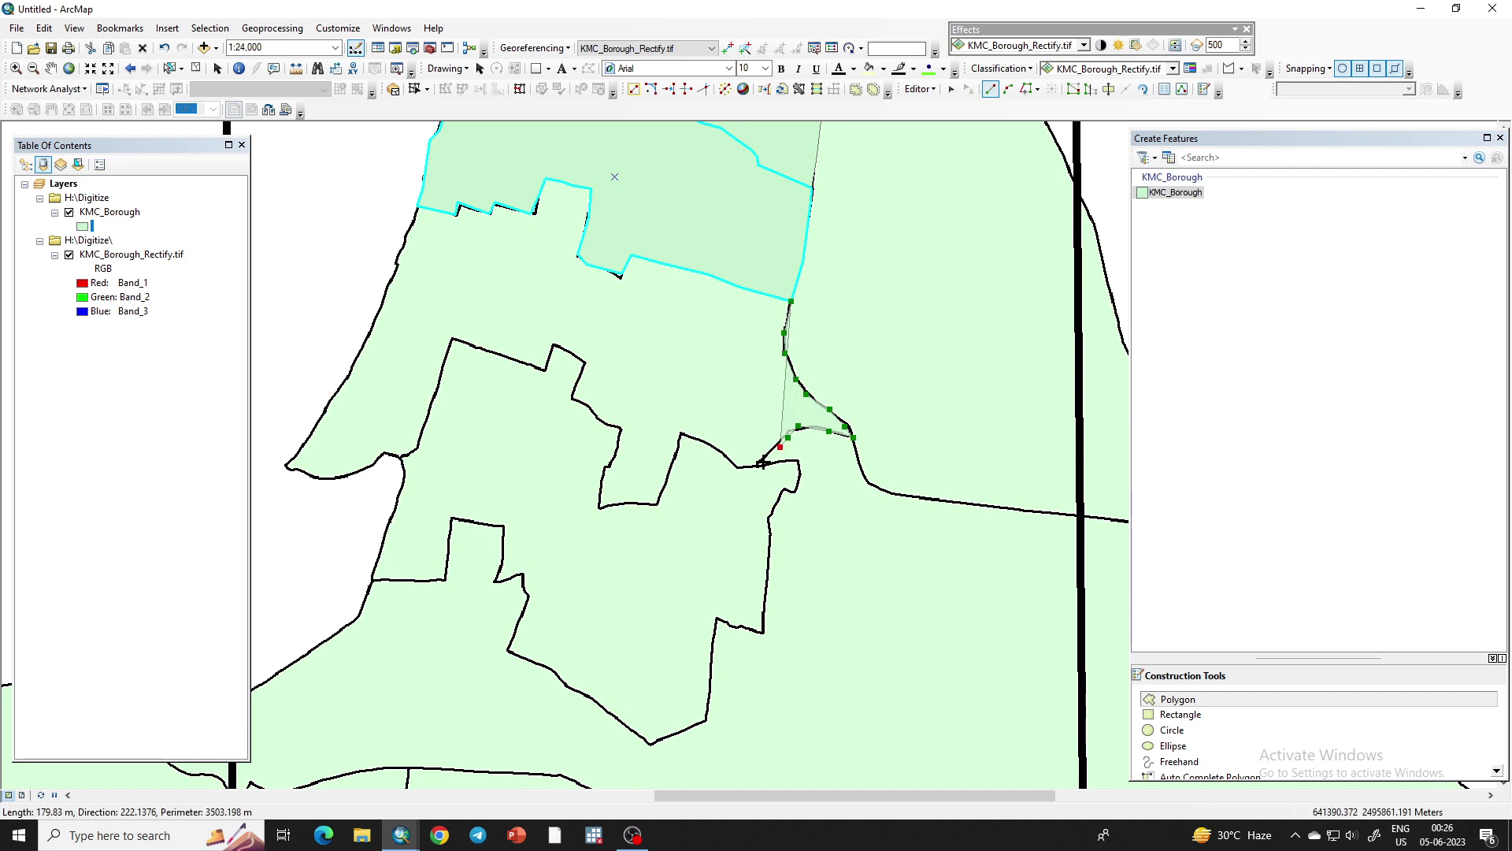
{"action": "left_click", "coordinate": [763, 461]}
{"action": "left_click", "coordinate": [741, 466]}
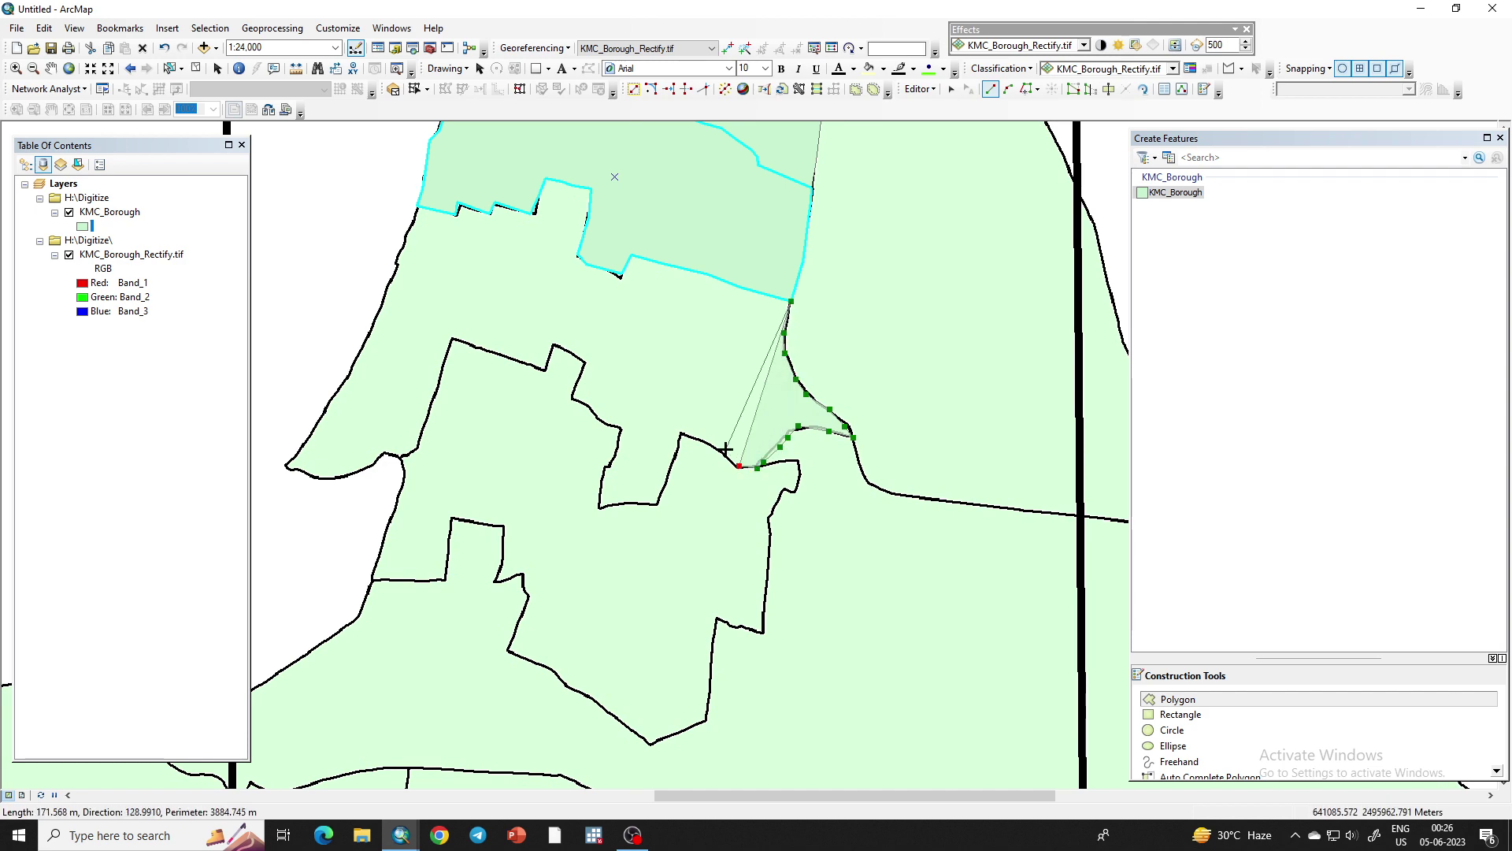
{"action": "double_click", "coordinate": [726, 450]}
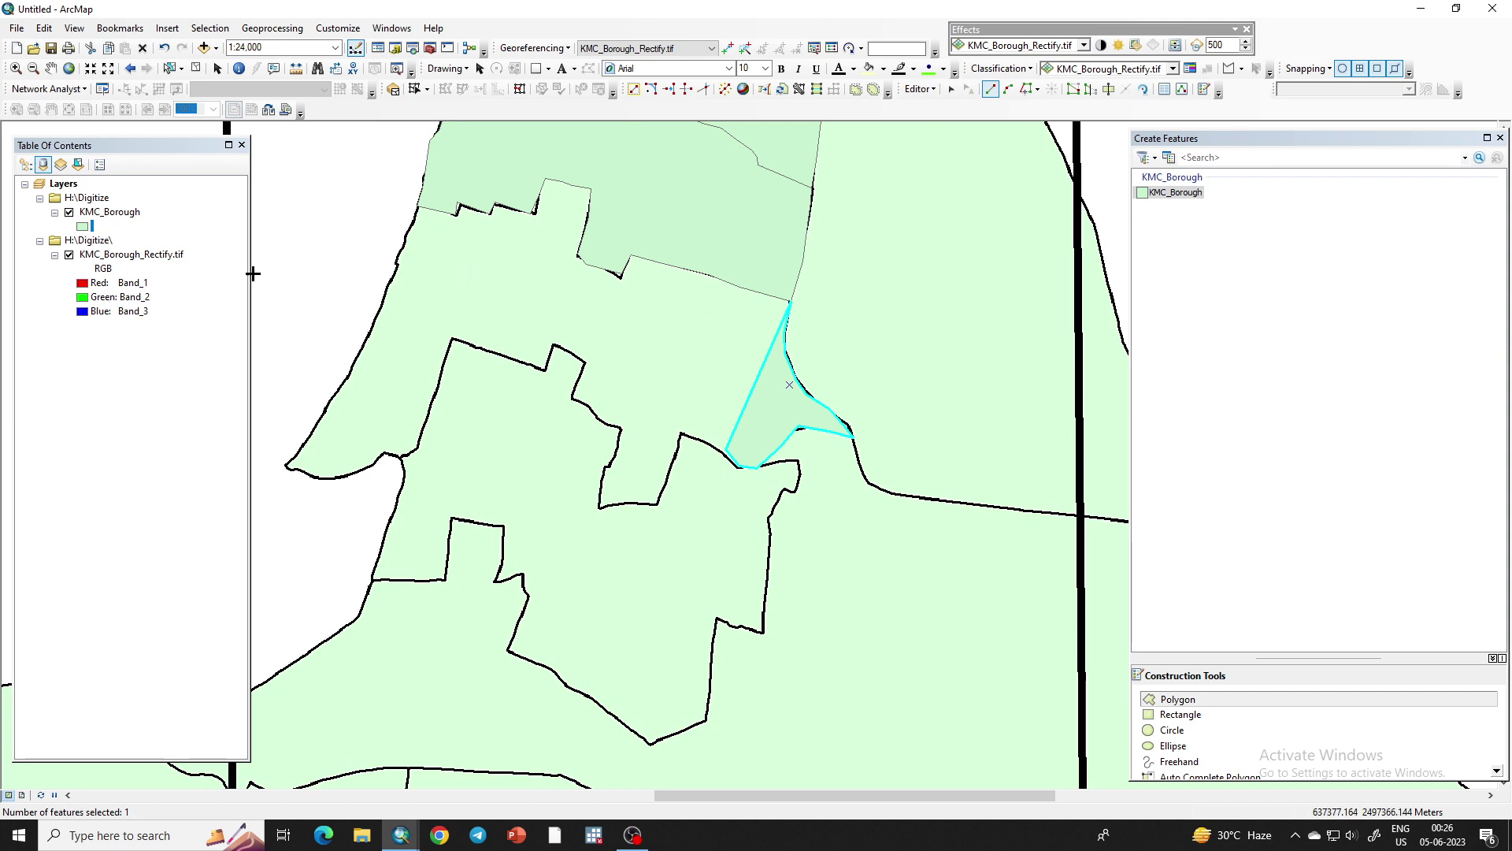
Open the KMC_Borough attribute table and select records FID 2 and FID 3 in turn to locate their polygons on the map
{"action": "left_click", "coordinate": [118, 219]}
{"action": "right_click", "coordinate": [118, 219]}
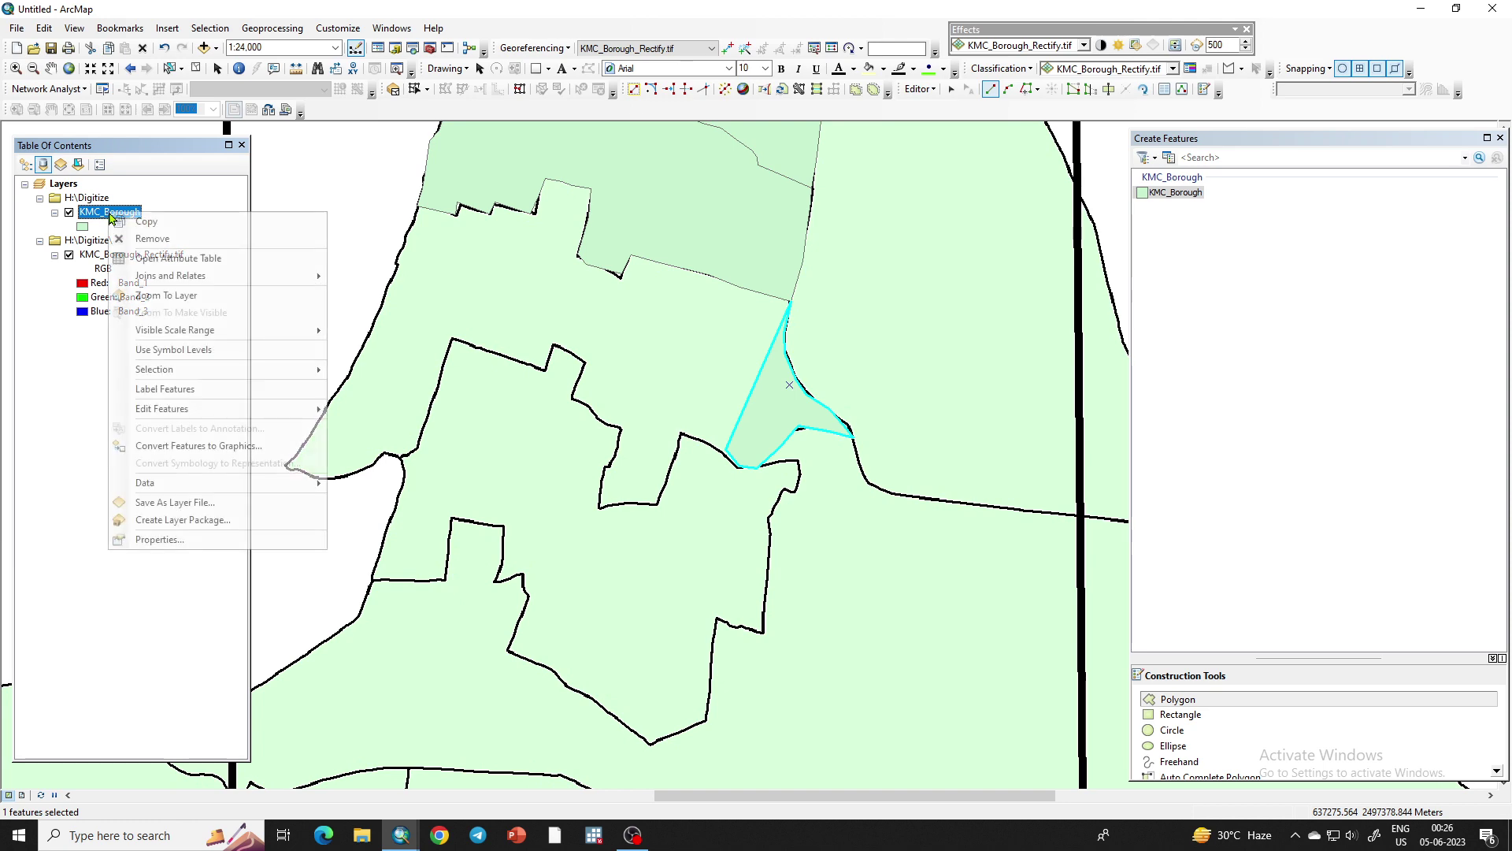
{"action": "left_click", "coordinate": [148, 258]}
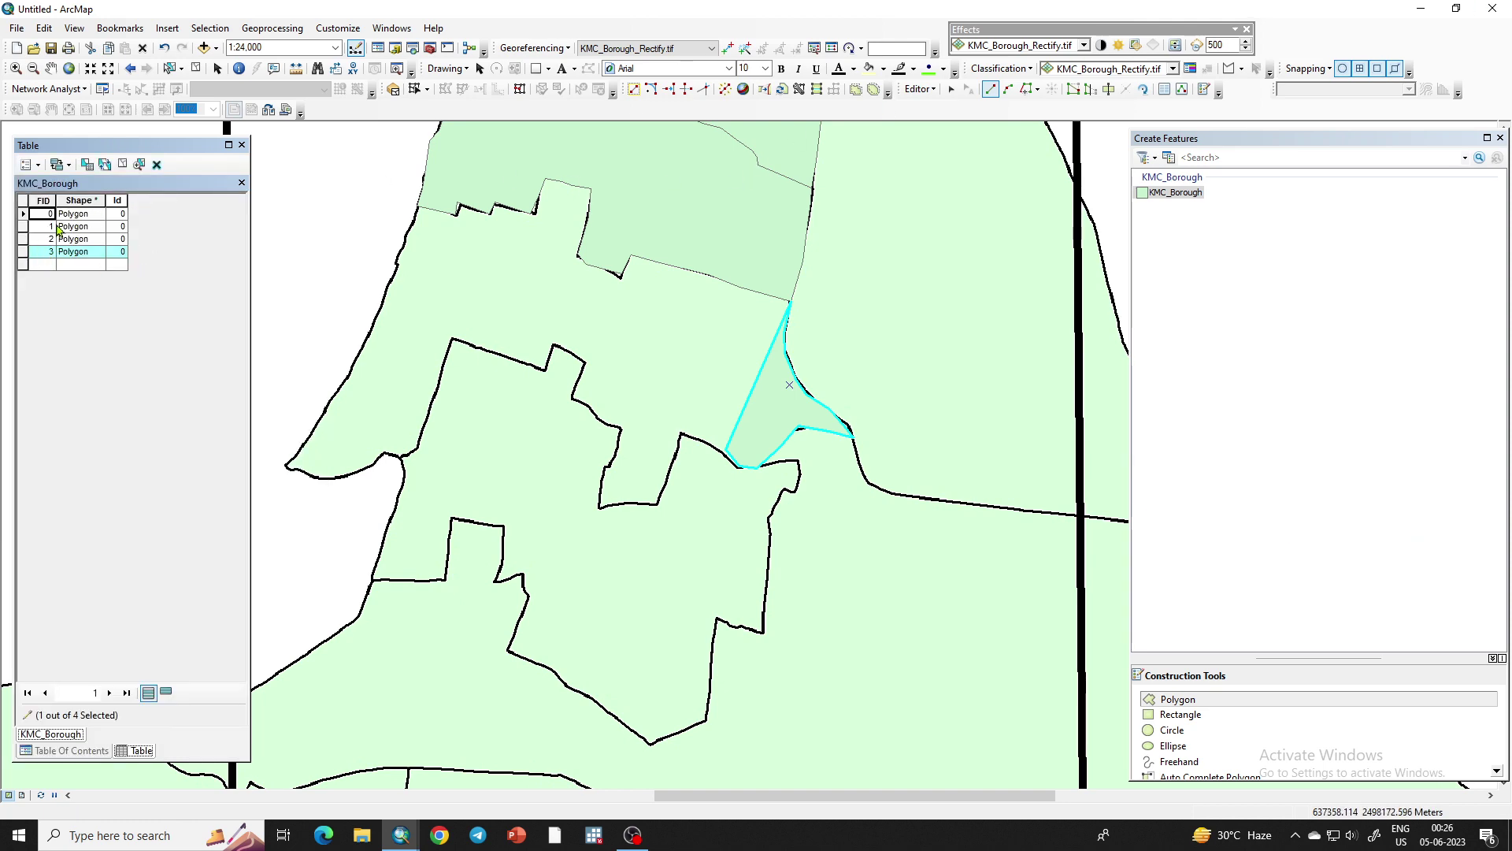
{"action": "left_click", "coordinate": [23, 239]}
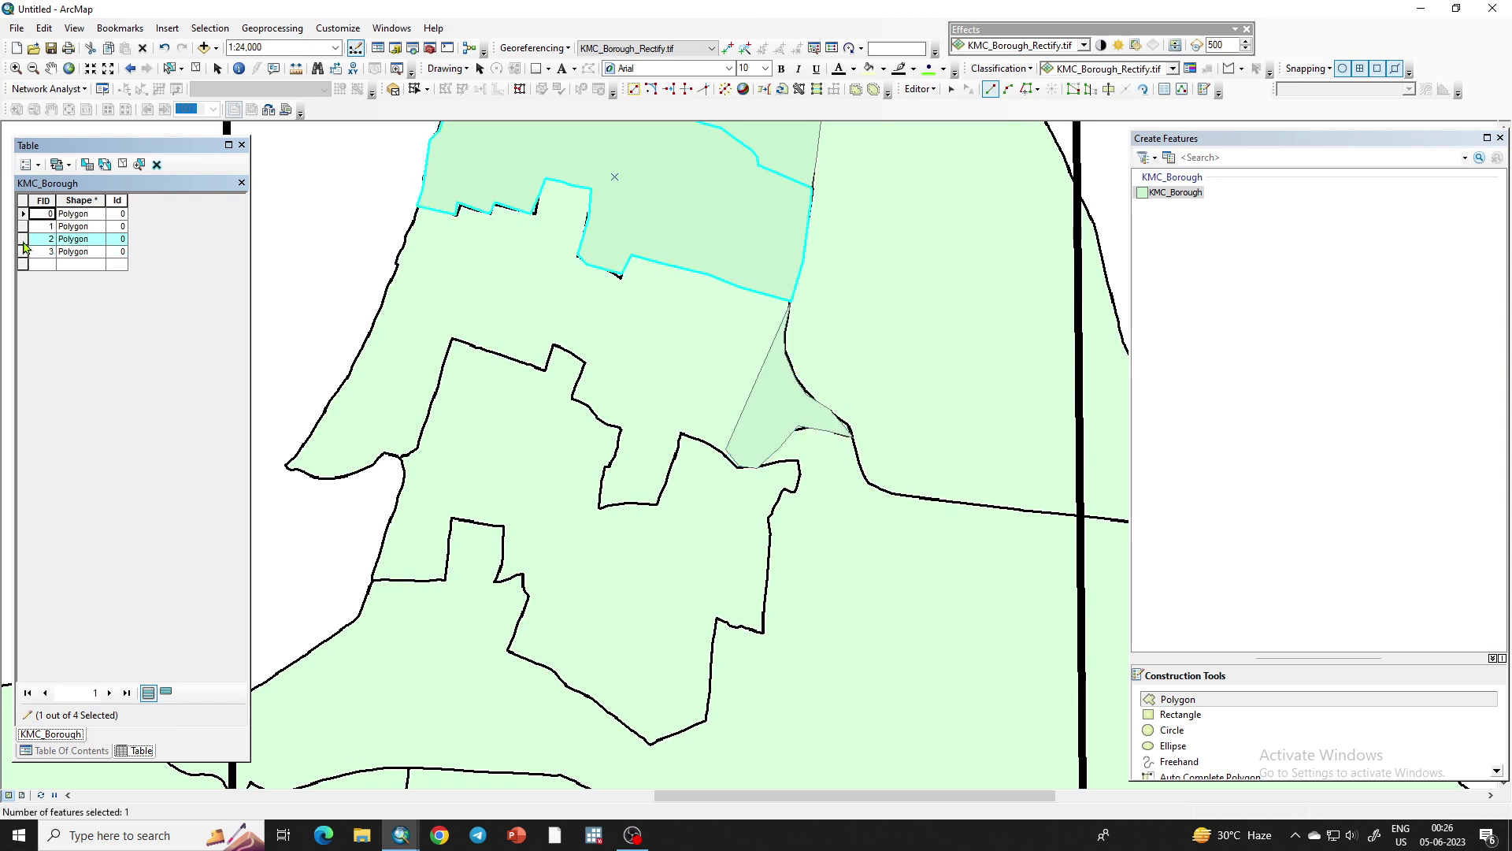
{"action": "left_click", "coordinate": [22, 252]}
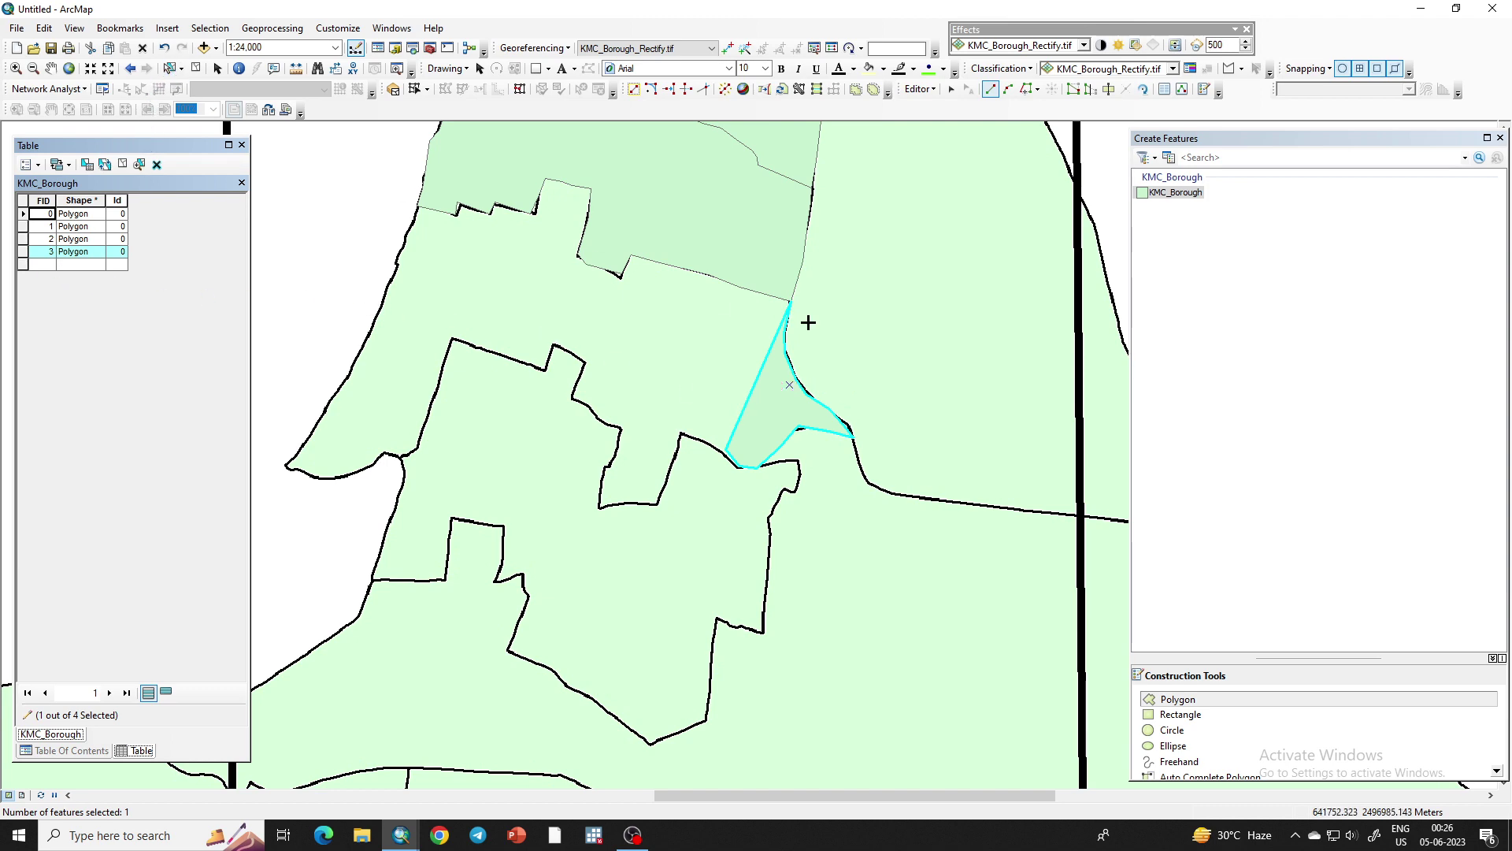
Select the large finished borough on the map, switch the selection to the partial polygon south of it, and delete that partial polygon
{"action": "left_click", "coordinate": [169, 69]}
{"action": "left_click", "coordinate": [671, 238]}
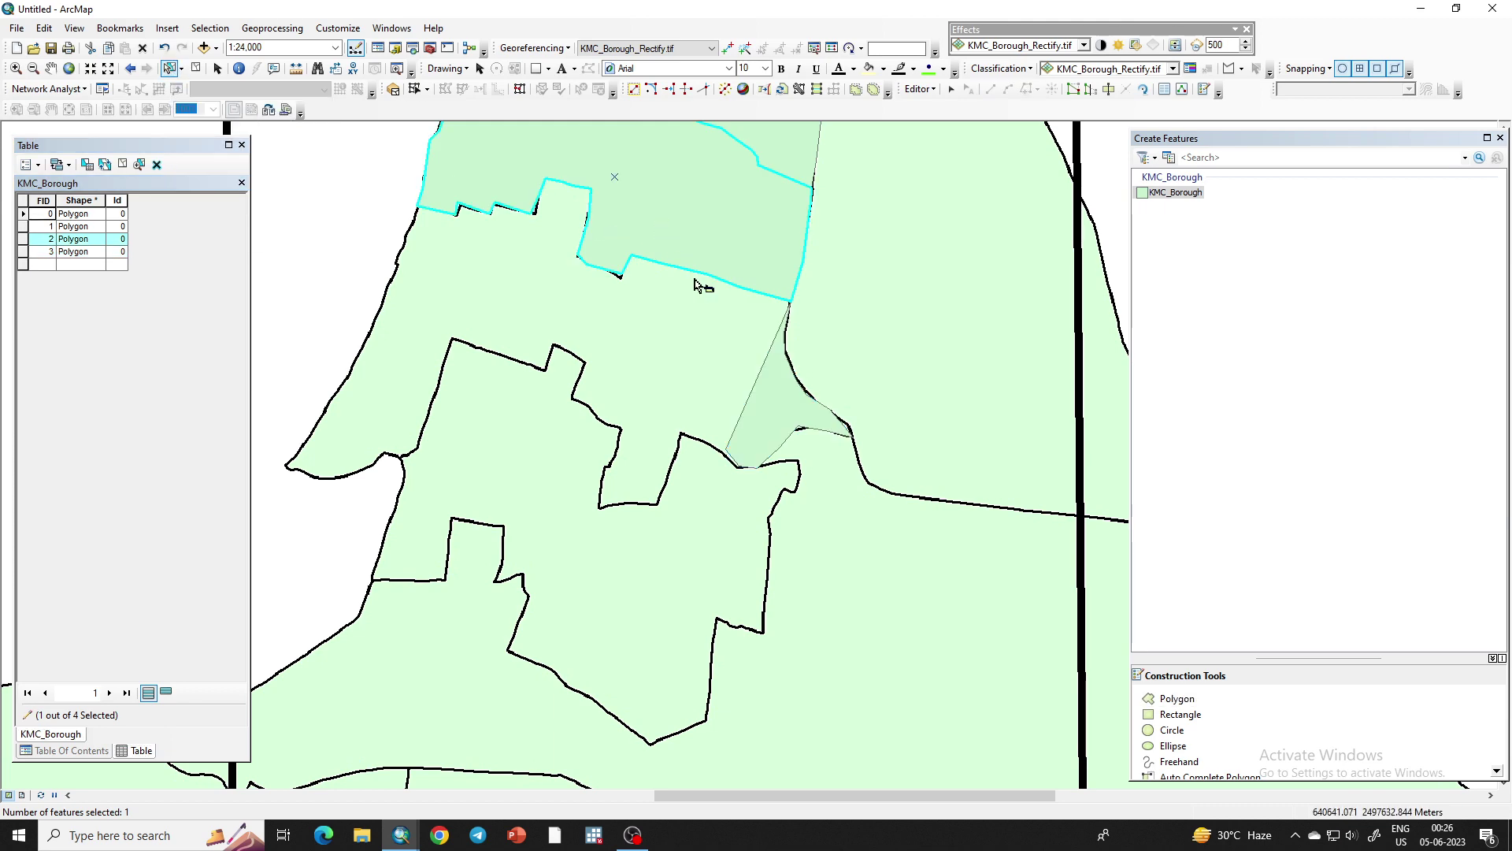
{"action": "left_click", "coordinate": [793, 421]}
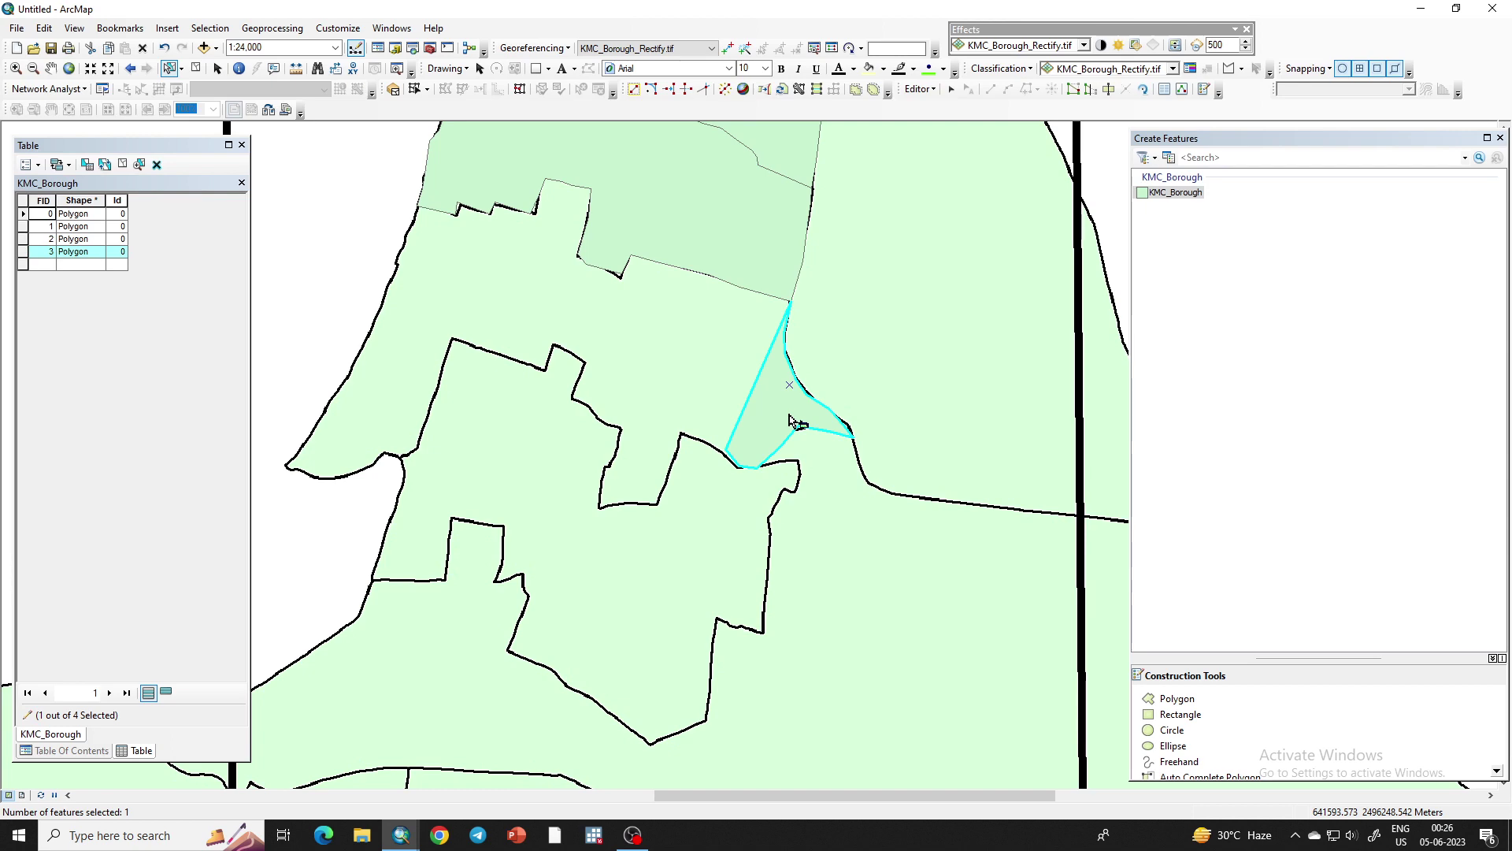
{"action": "key", "text": "Delete"}
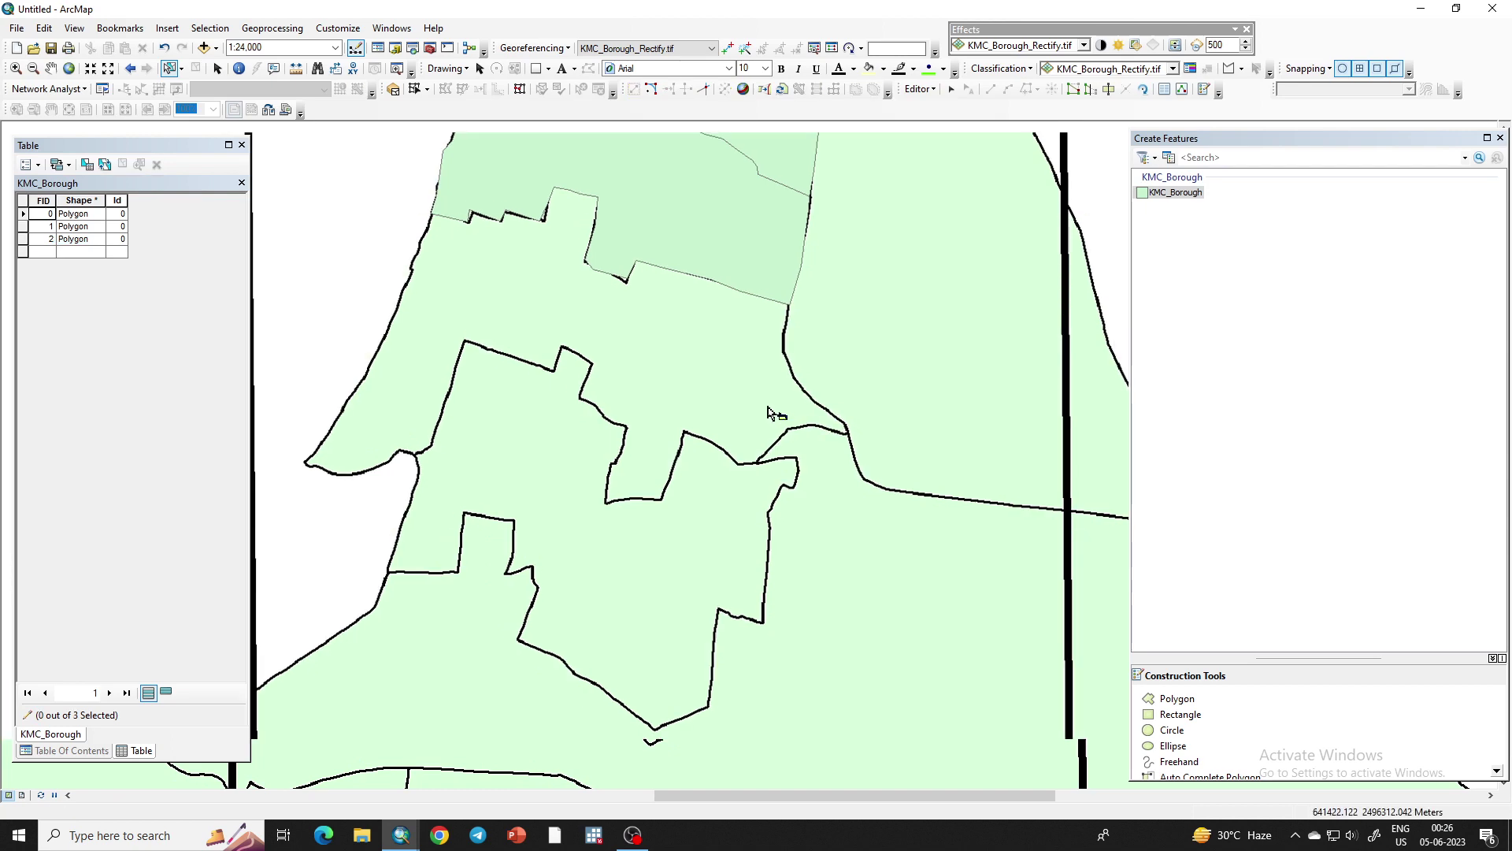
{"action": "scroll", "coordinate": [776, 418], "scroll_direction": "down", "scroll_amount": 2}
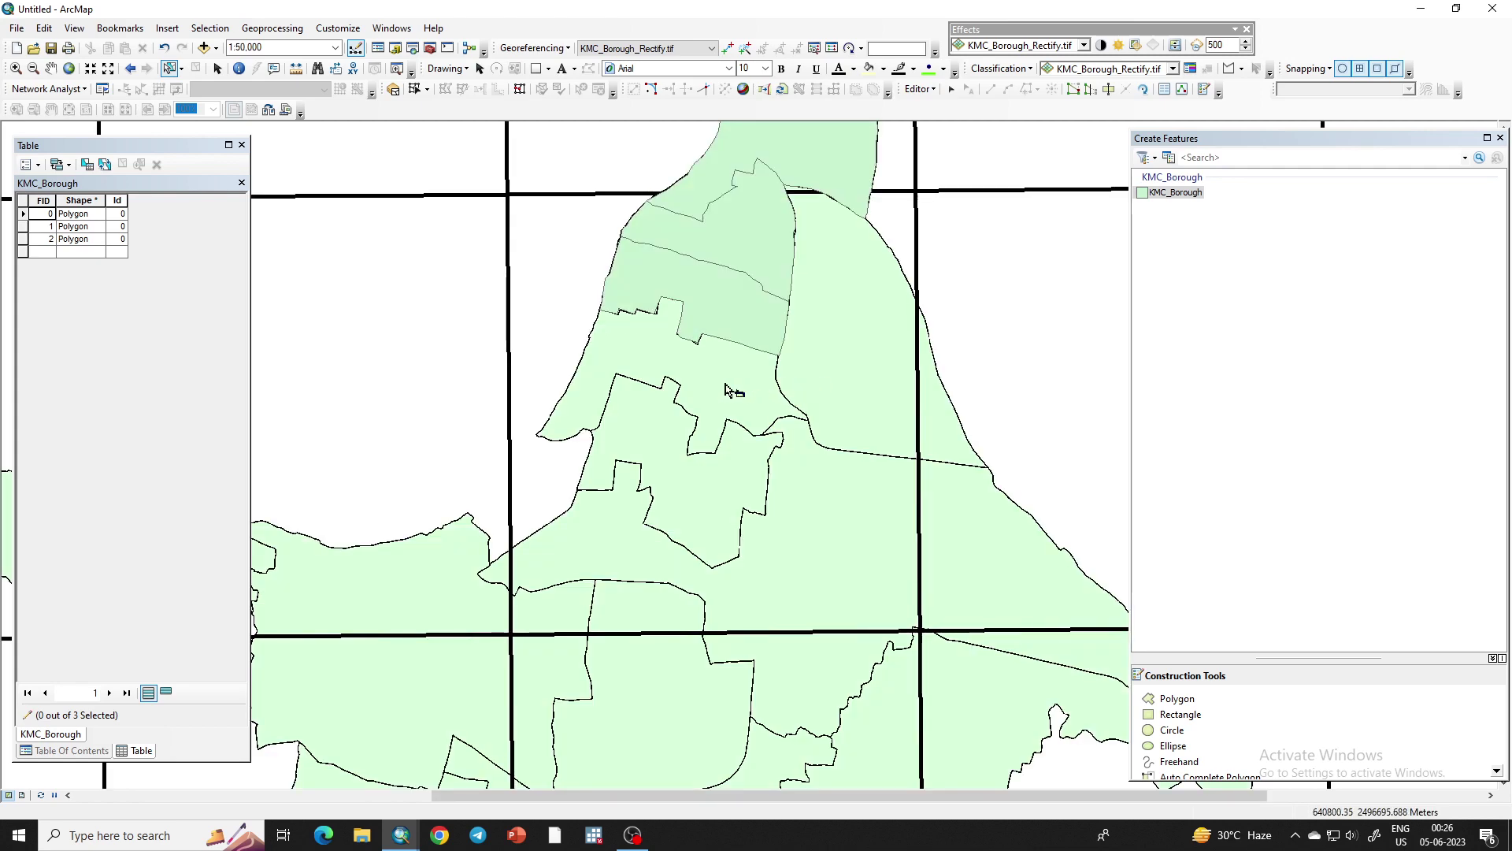
{"action": "scroll", "coordinate": [728, 360], "scroll_direction": "down", "scroll_amount": 1}
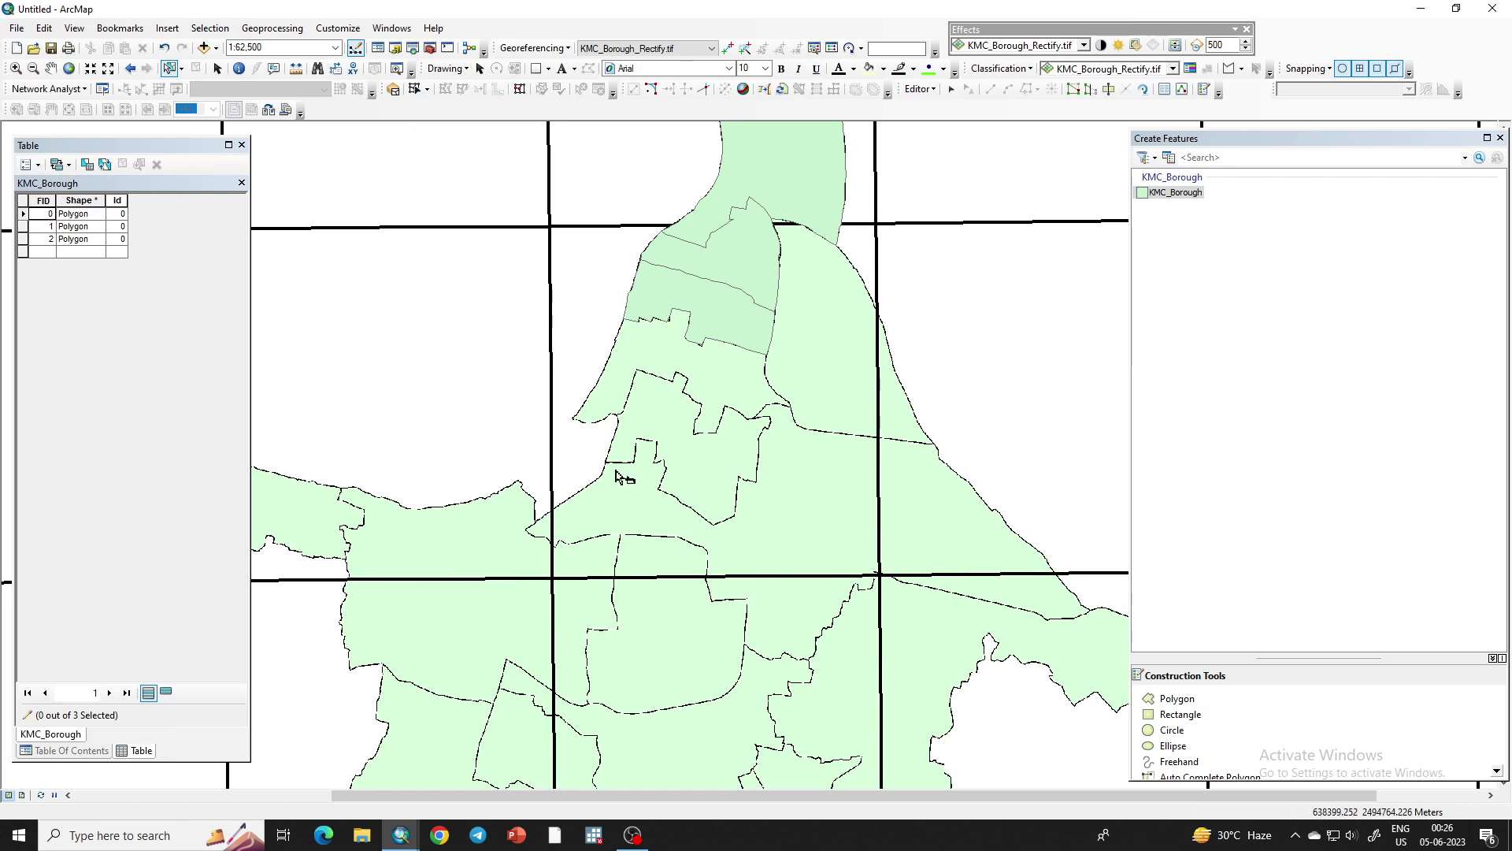
{"action": "left_click", "coordinate": [633, 835]}
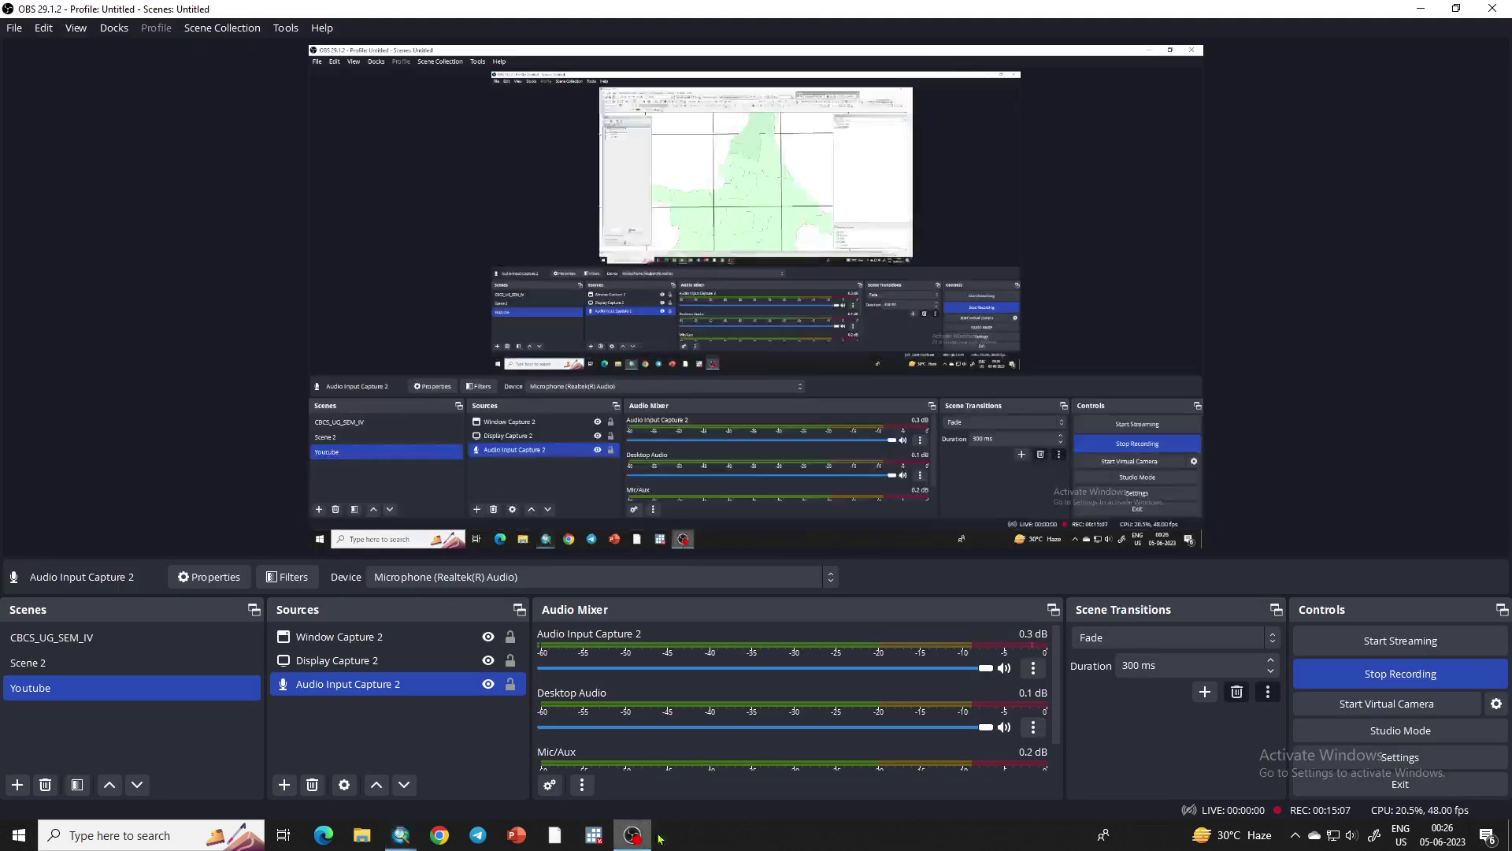